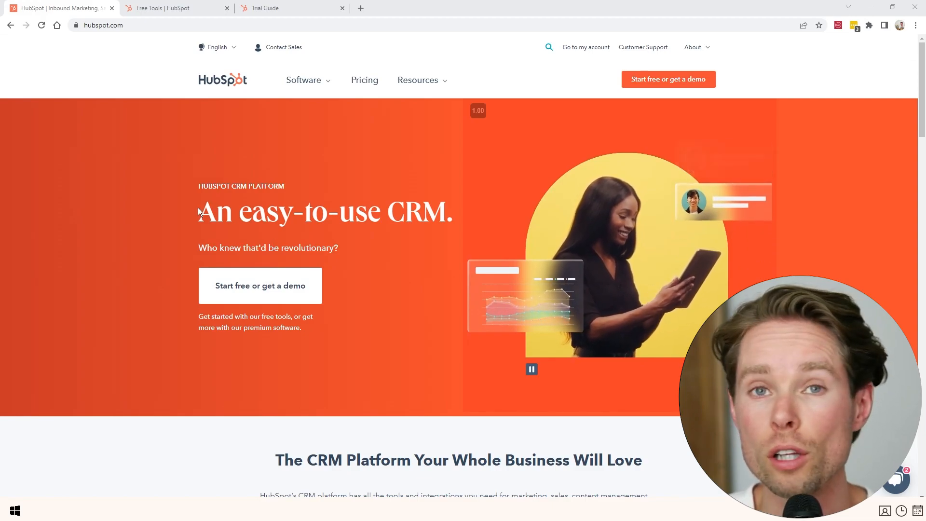
# Switch to the Free Tools pricing tab and view the Marketing plans.
pyautogui.hotkey('ctrl', 'Tab')
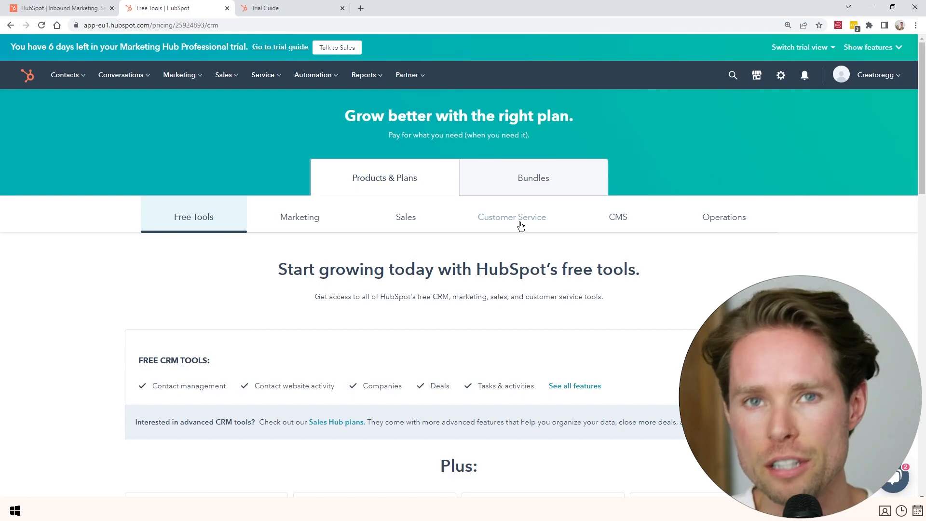
pyautogui.click(272, 230)
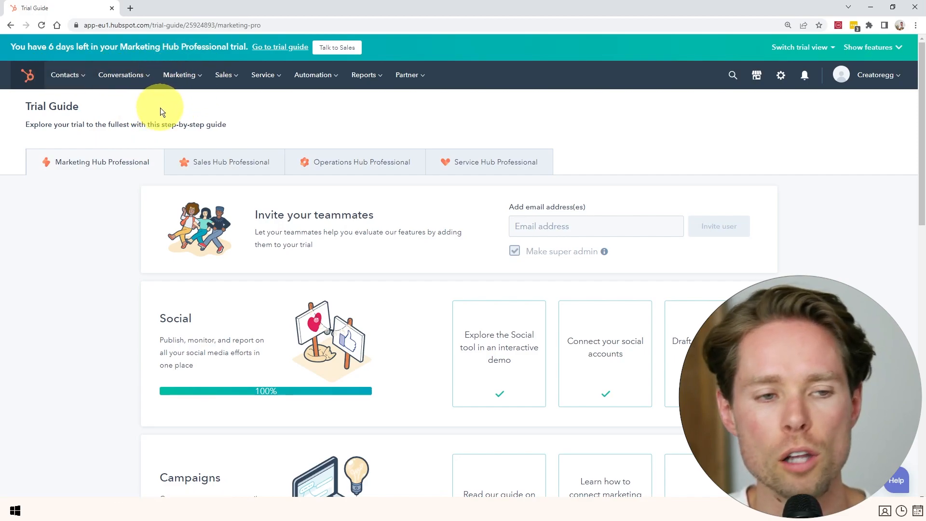
pyautogui.click(192, 78)
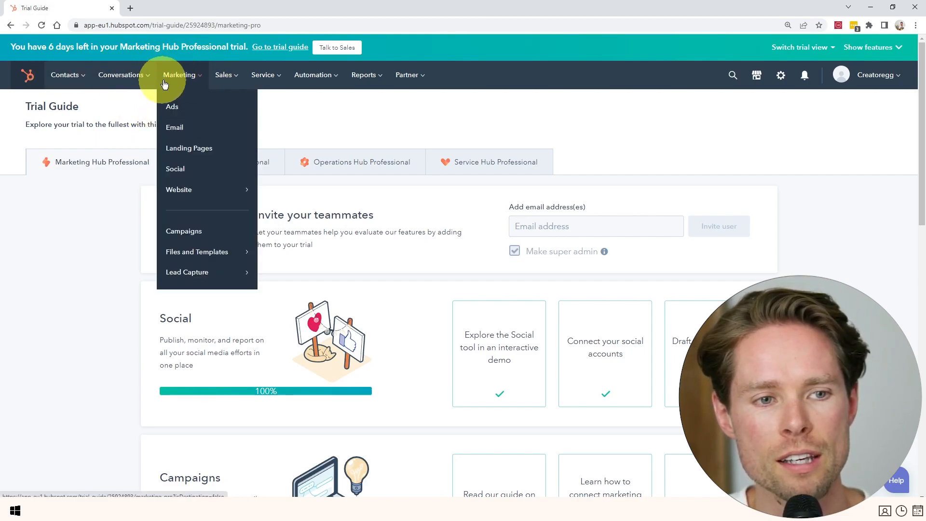
pyautogui.click(185, 128)
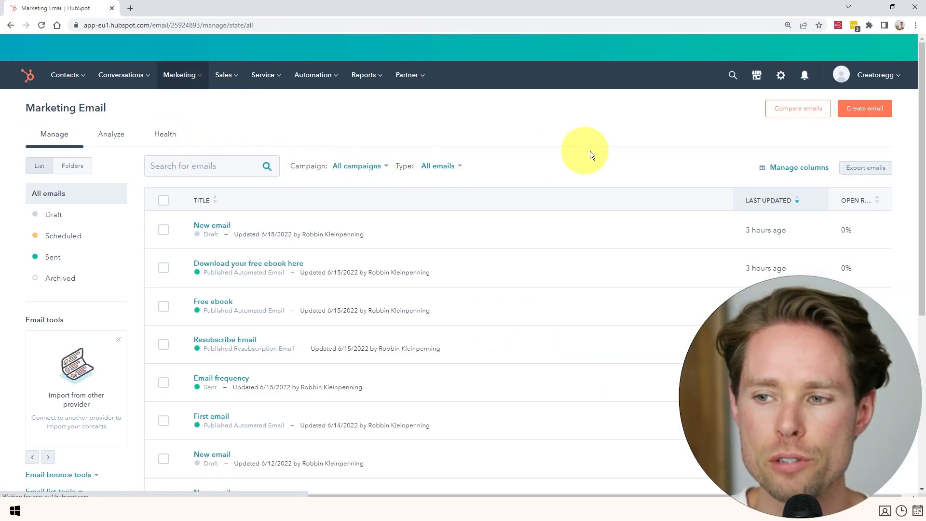
pyautogui.scroll(-6, 302, 247)
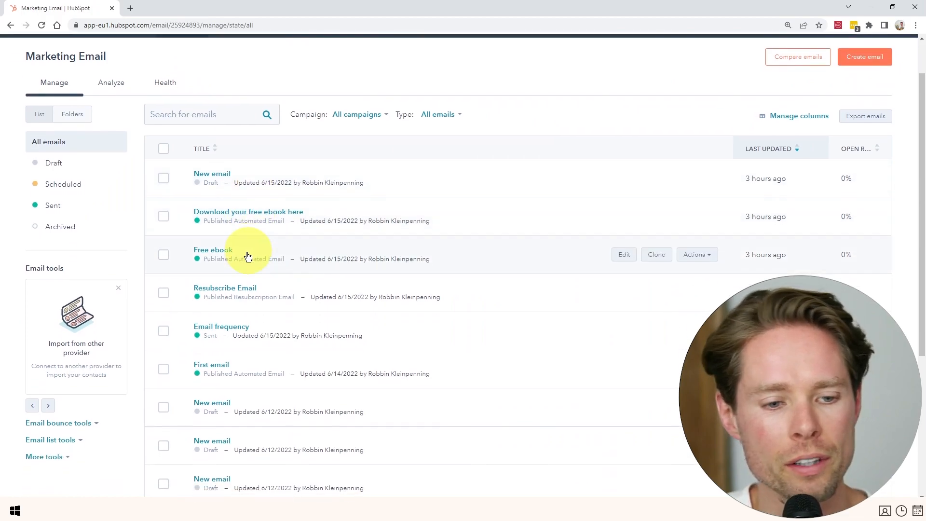
pyautogui.scroll(3, 241, 308)
pyautogui.scroll(3, 217, 278)
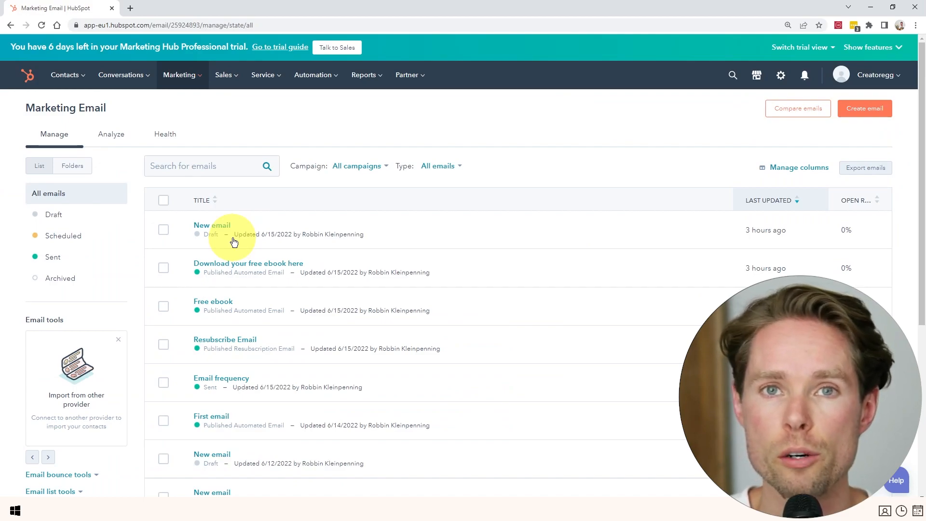
pyautogui.click(69, 76)
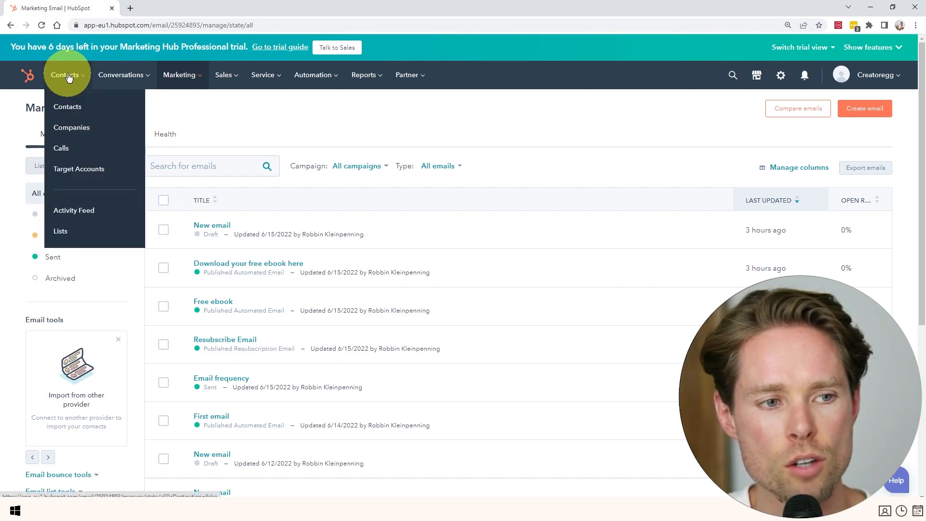
pyautogui.click(66, 233)
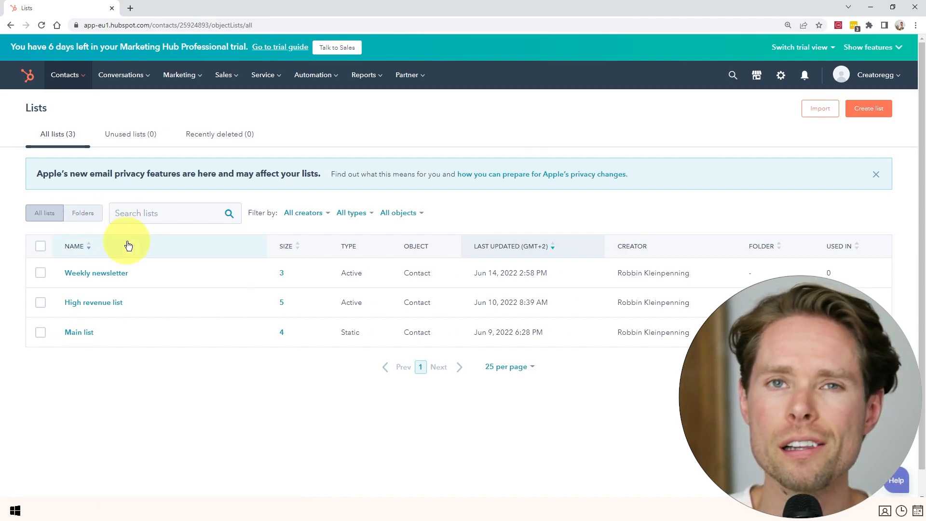
pyautogui.click(874, 116)
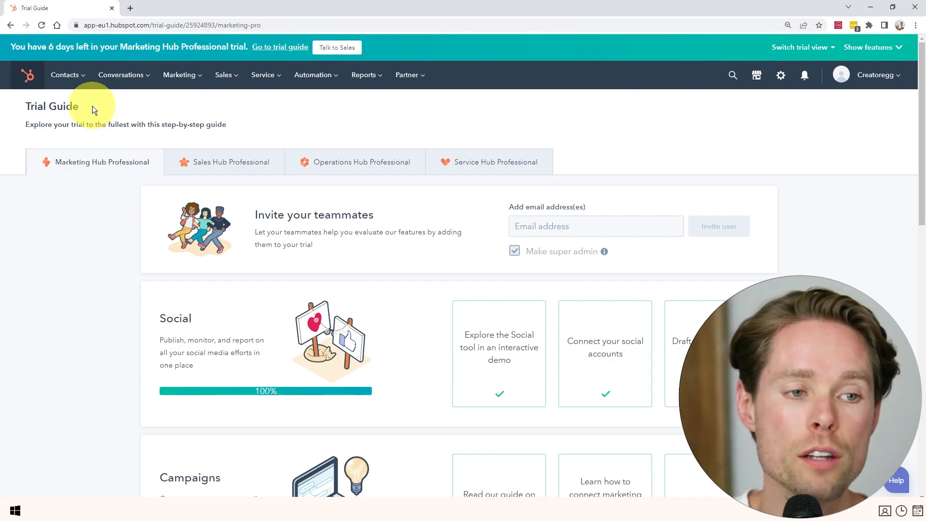
# Go to Contacts > Lists and open the Import page.
pyautogui.click(70, 78)
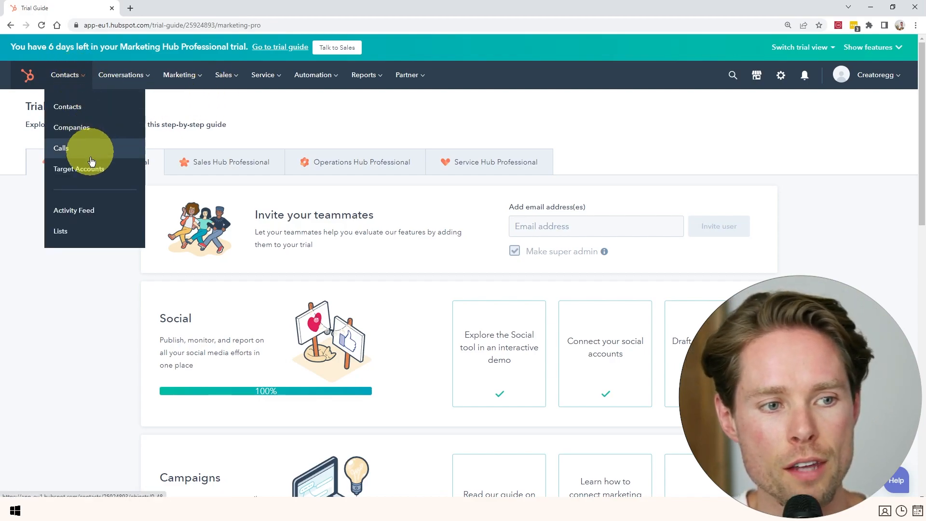
pyautogui.click(82, 230)
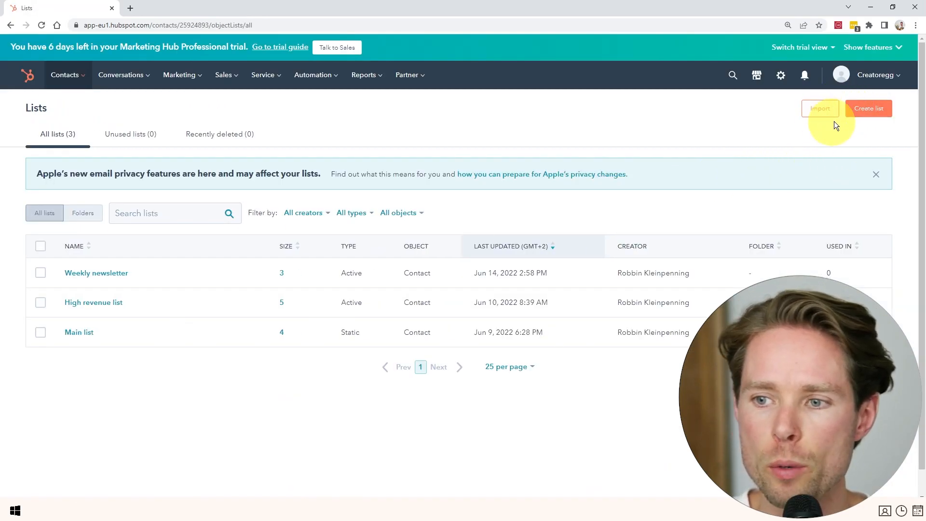
pyautogui.click(819, 111)
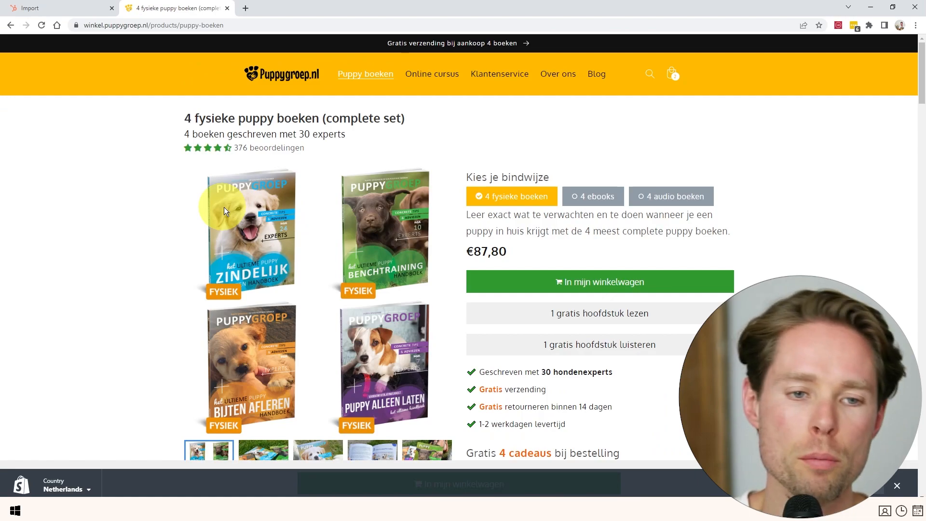
# Browse the 4 fysieke puppy boeken product page, then return to the HubSpot Imports tab.
pyautogui.scroll(-3, 241, 204)
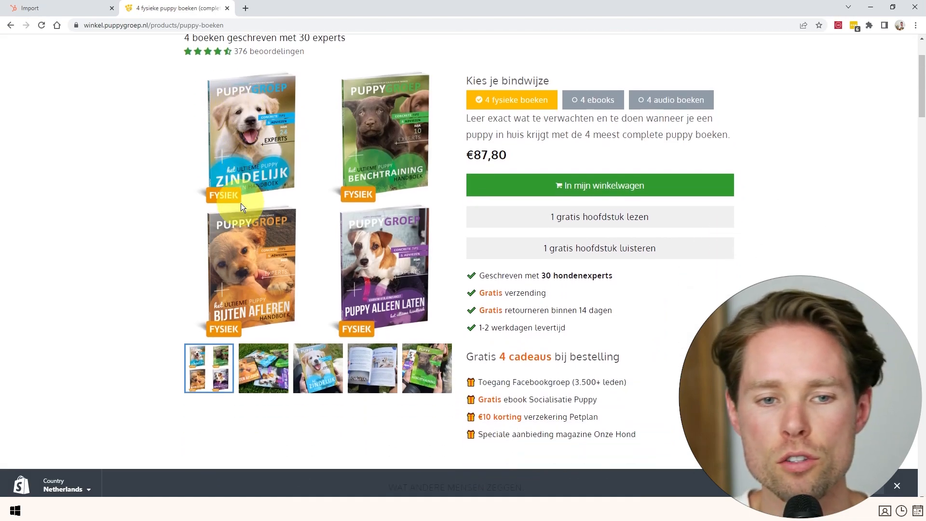
pyautogui.scroll(3, 241, 204)
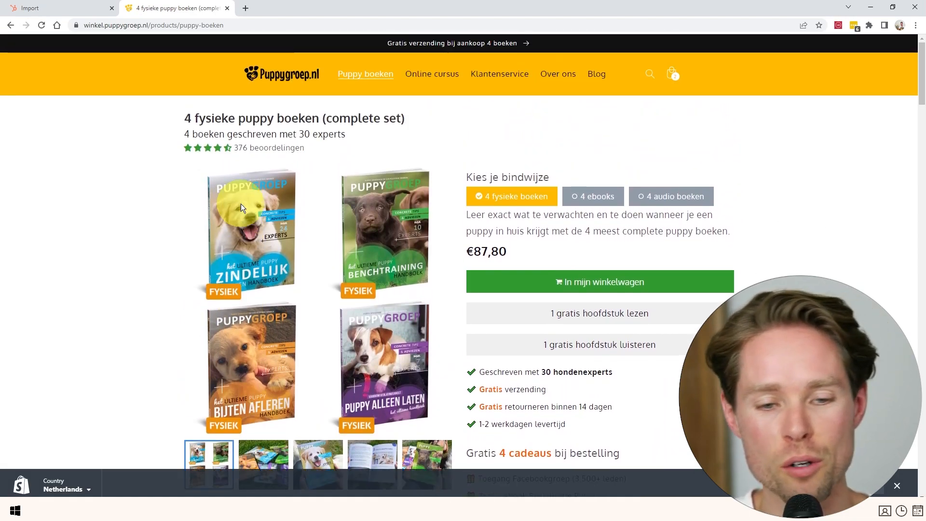
pyautogui.scroll(-3, 264, 207)
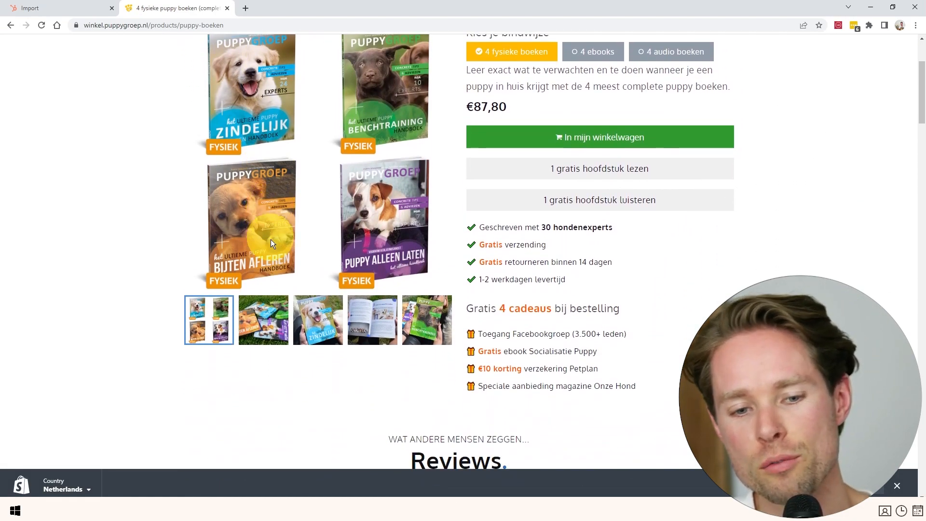
pyautogui.scroll(-1, 268, 237)
pyautogui.scroll(4, 268, 237)
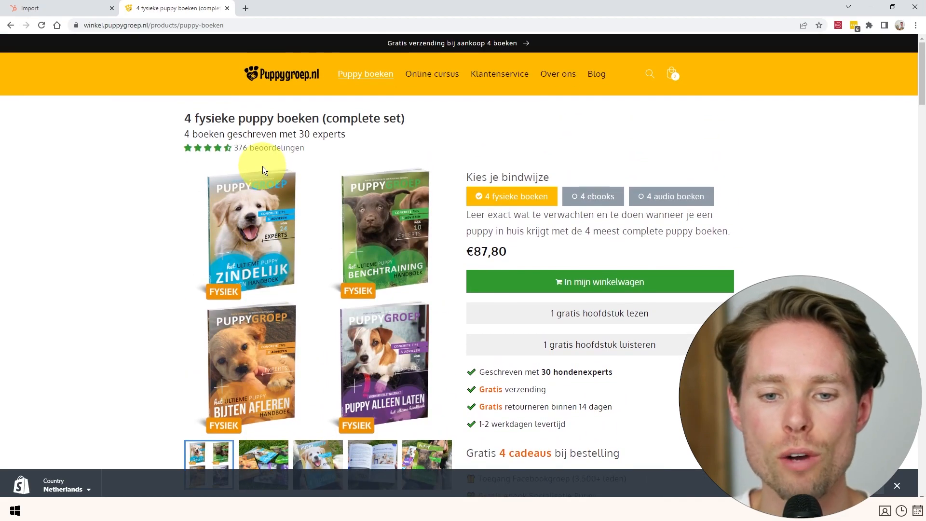
pyautogui.click(62, 5)
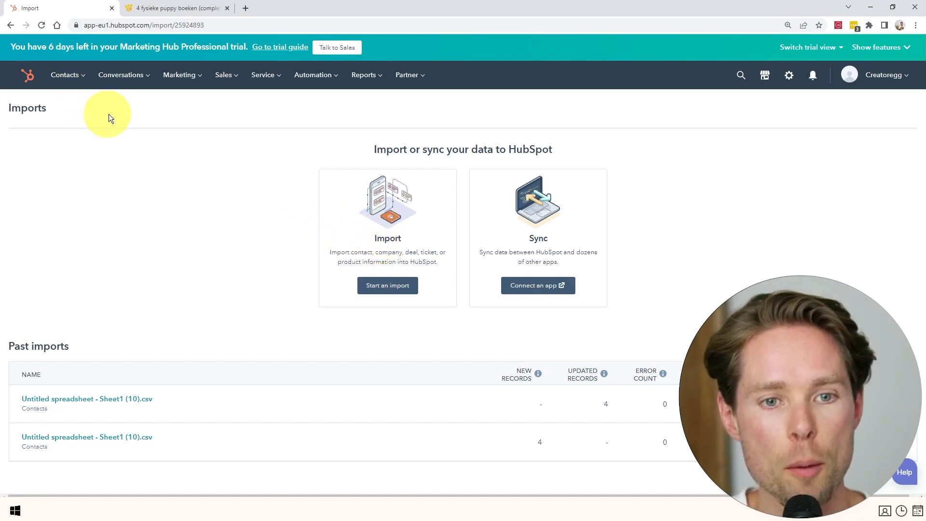
# After visiting Contacts > Lists, open Landing page 4 live from Marketing > Landing Pages.
pyautogui.click(62, 75)
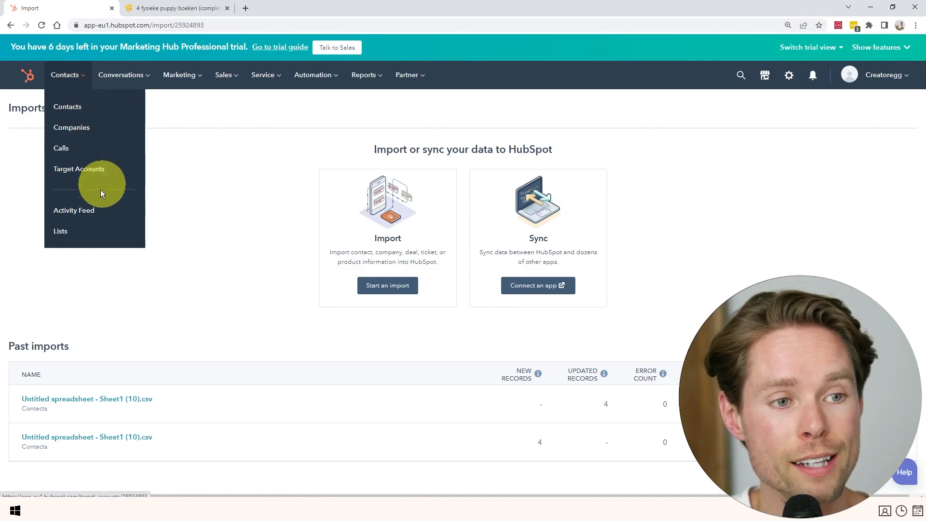
pyautogui.click(89, 232)
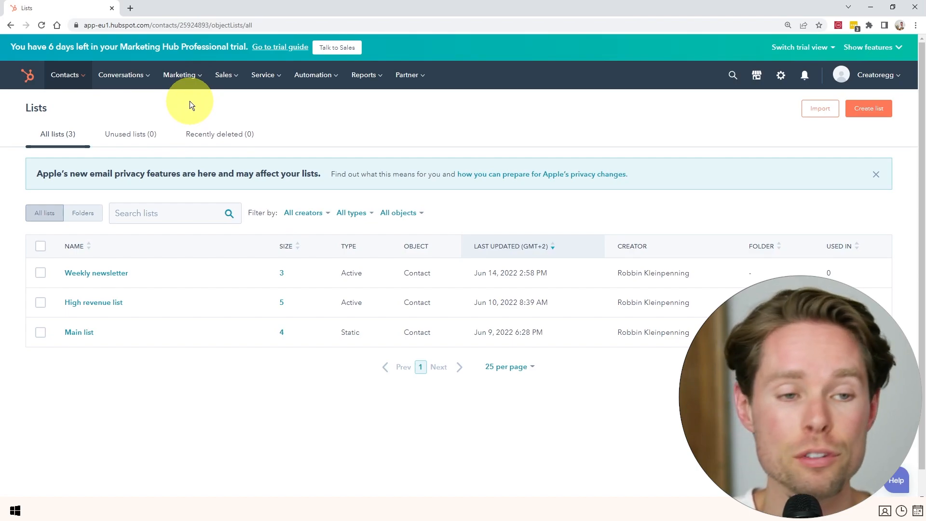
pyautogui.click(181, 76)
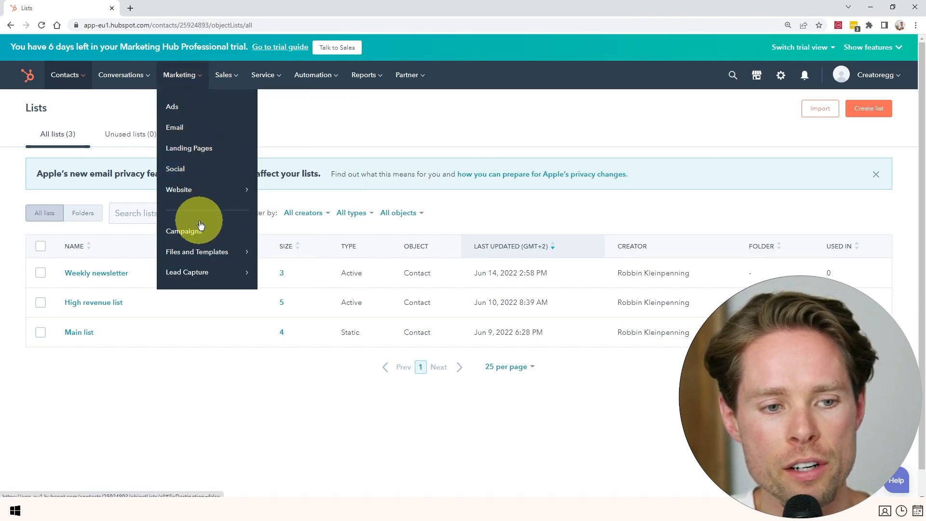
pyautogui.moveTo(191, 271)
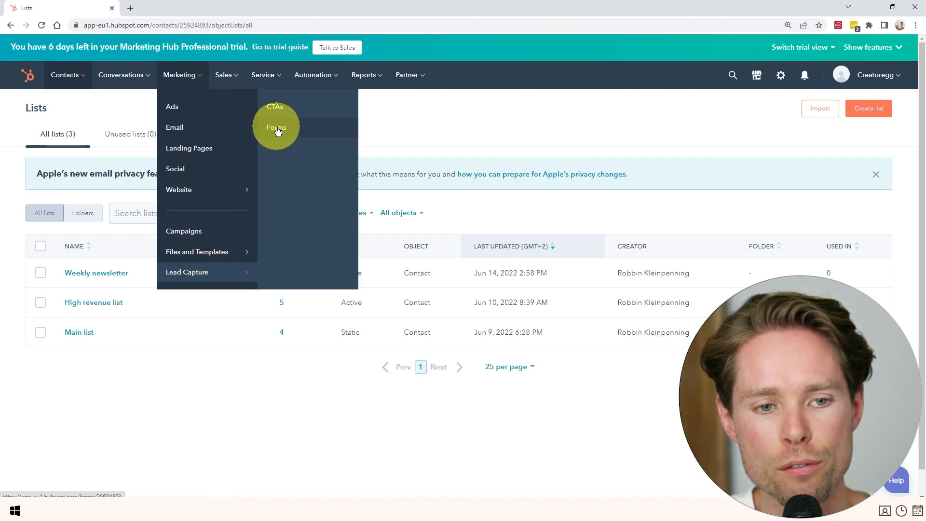
pyautogui.moveTo(211, 250)
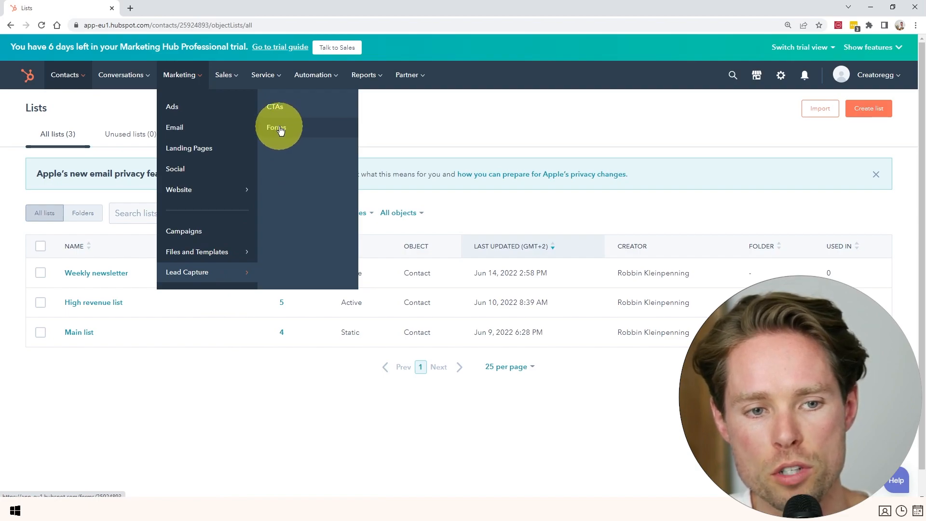
pyautogui.click(213, 156)
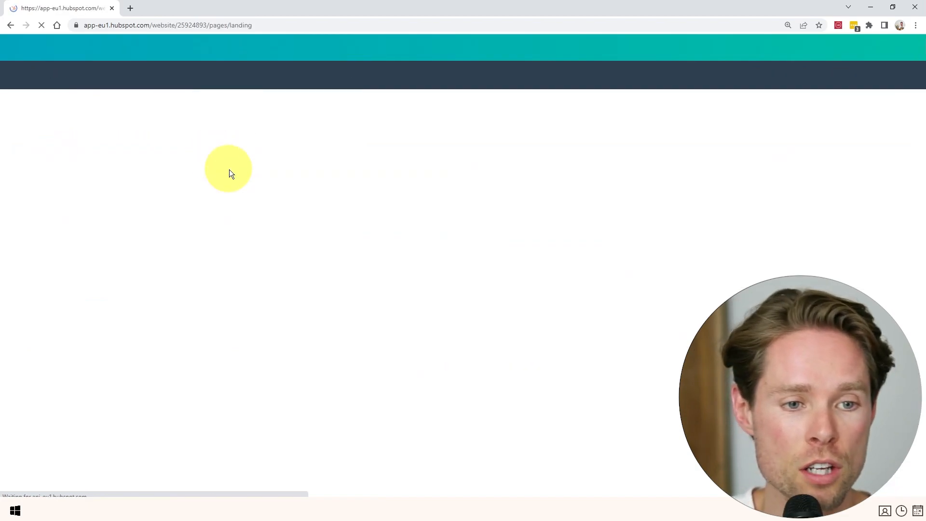
pyautogui.click(498, 235)
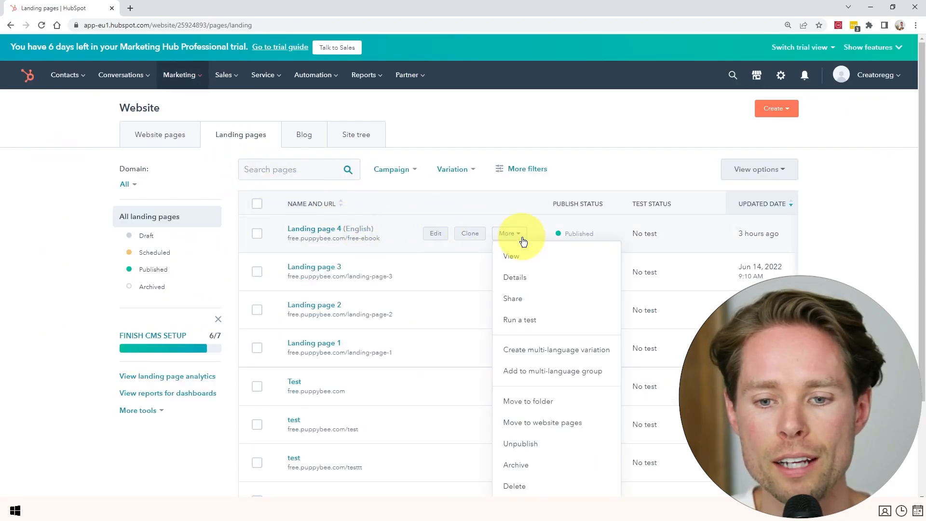
pyautogui.click(517, 255)
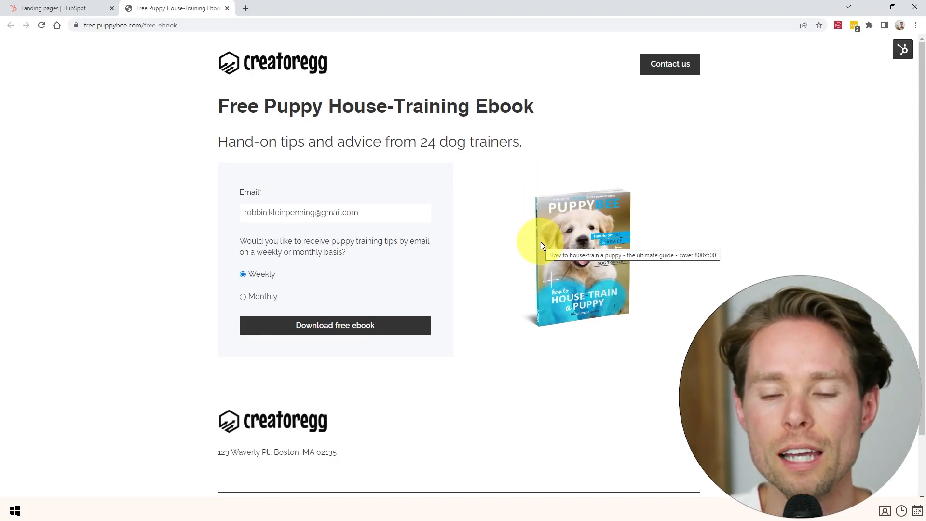
# From the landing pages tab, open the Automation > Workflows overview.
pyautogui.click(86, 8)
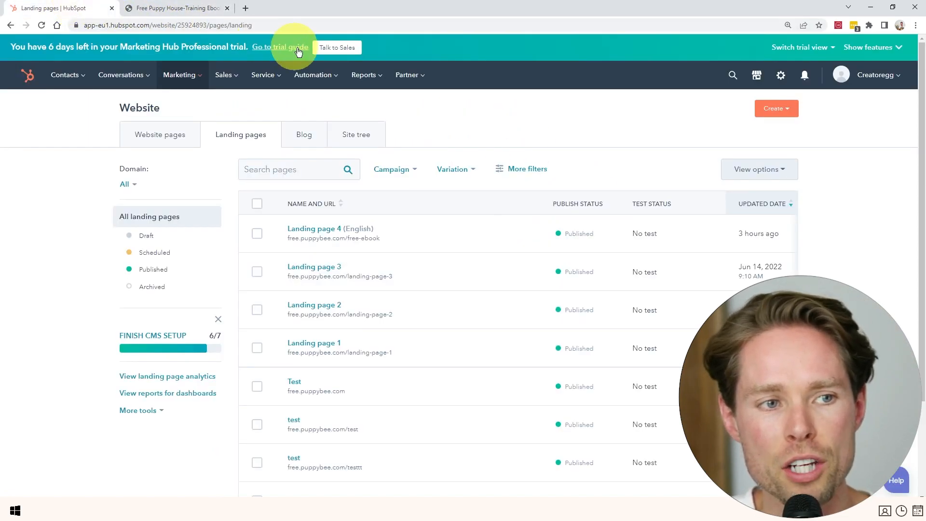
pyautogui.click(314, 75)
pyautogui.click(321, 129)
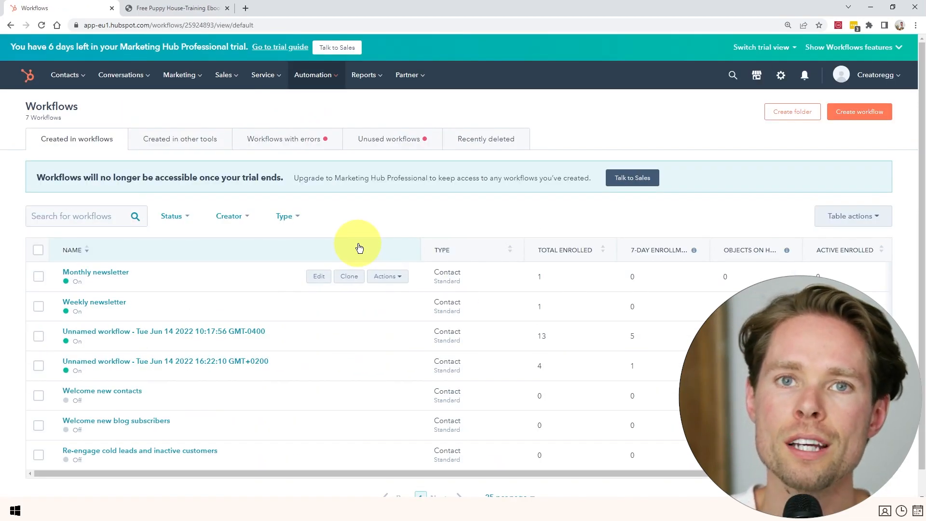
# On the live ebook page, toggle the form between Weekly and Monthly, ending on Monthly.
pyautogui.click(193, 8)
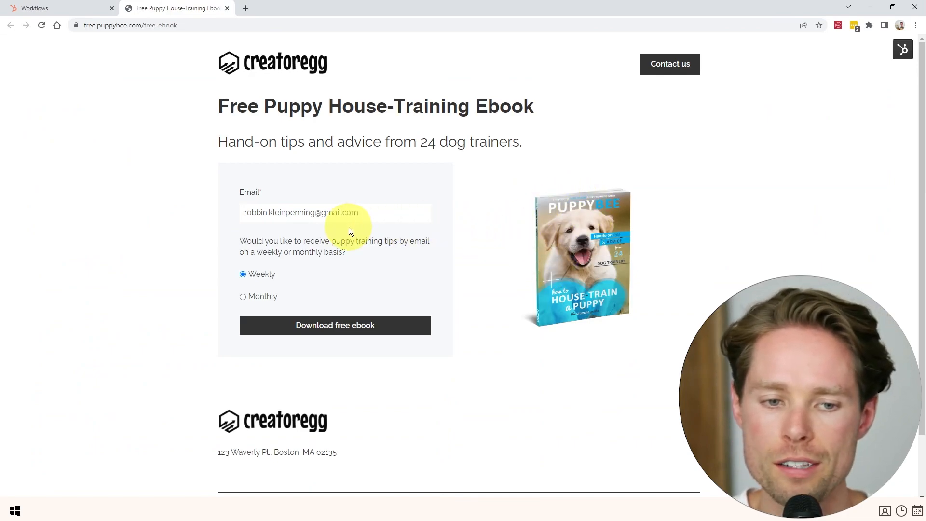
pyautogui.click(245, 297)
pyautogui.click(243, 274)
pyautogui.click(242, 297)
pyautogui.click(243, 274)
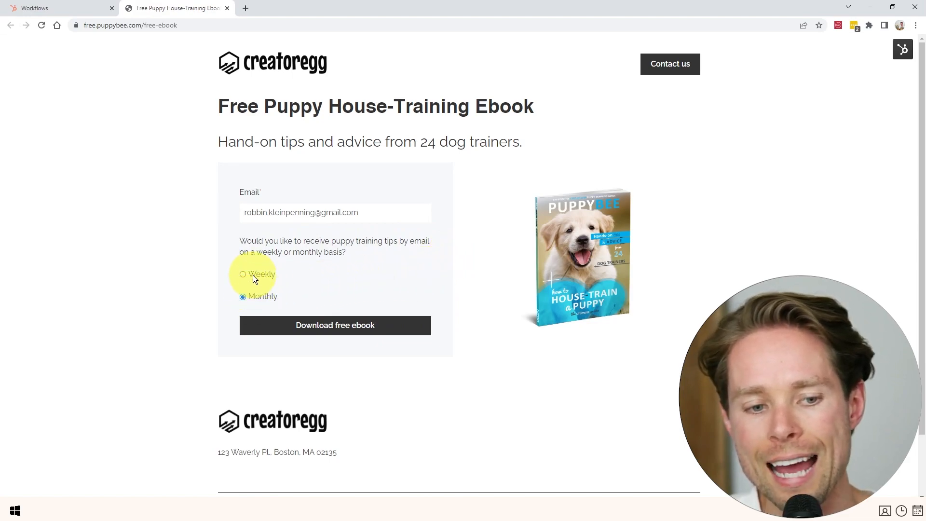
pyautogui.click(250, 298)
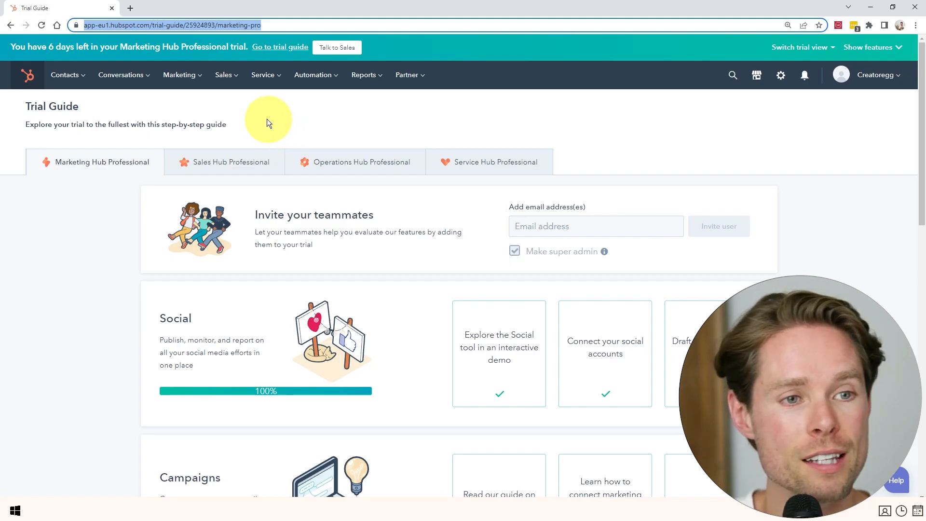
# Load hubspot.com in a new browser tab.
pyautogui.click(134, 7)
pyautogui.write('h')
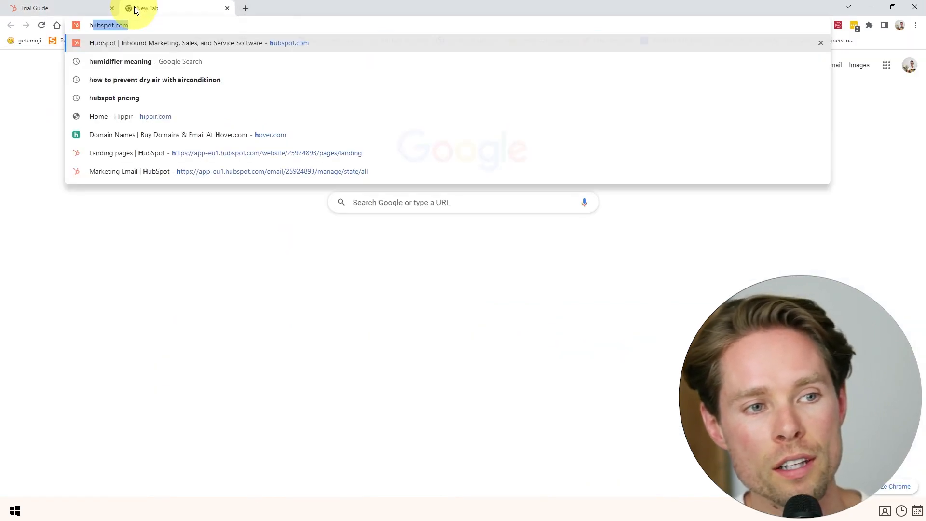
pyautogui.write('ubspot.com')
pyautogui.press('Return')
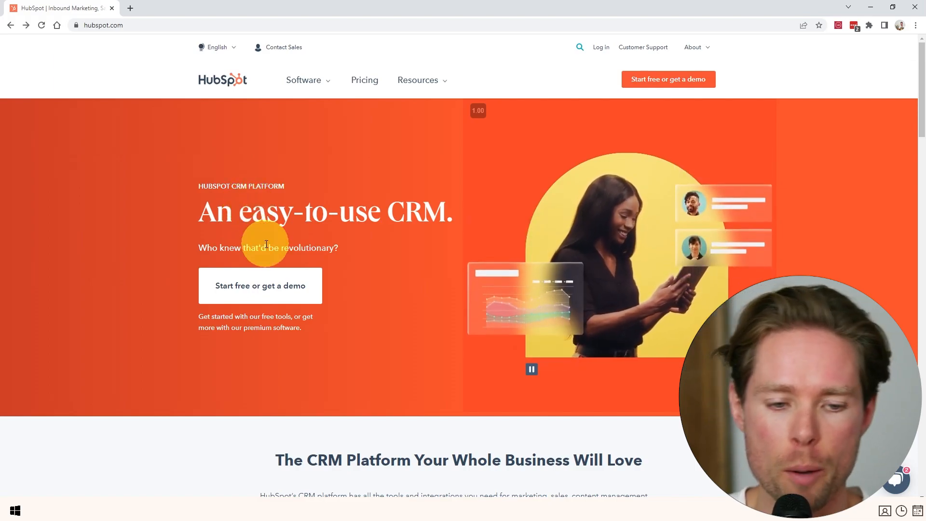
# Start the free sign-up and submit your first name, last name and e-mail address.
pyautogui.click(658, 81)
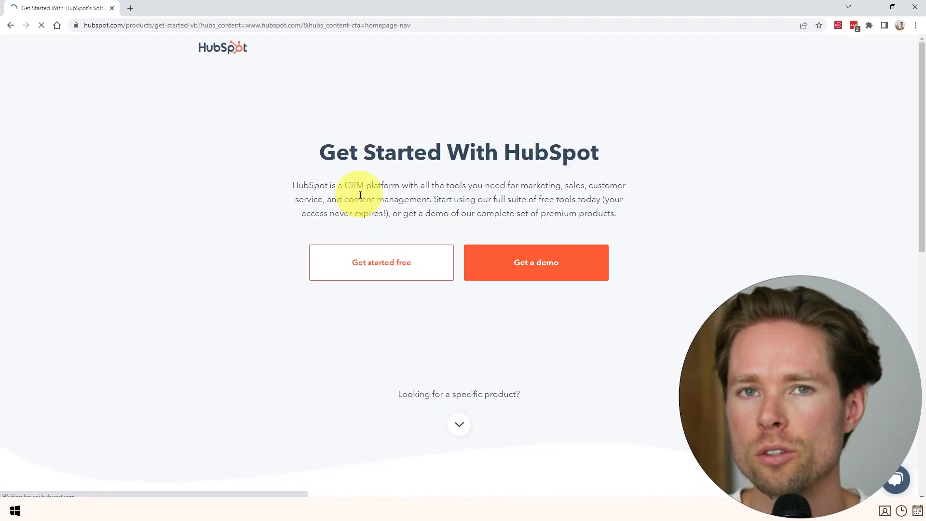
pyautogui.click(377, 267)
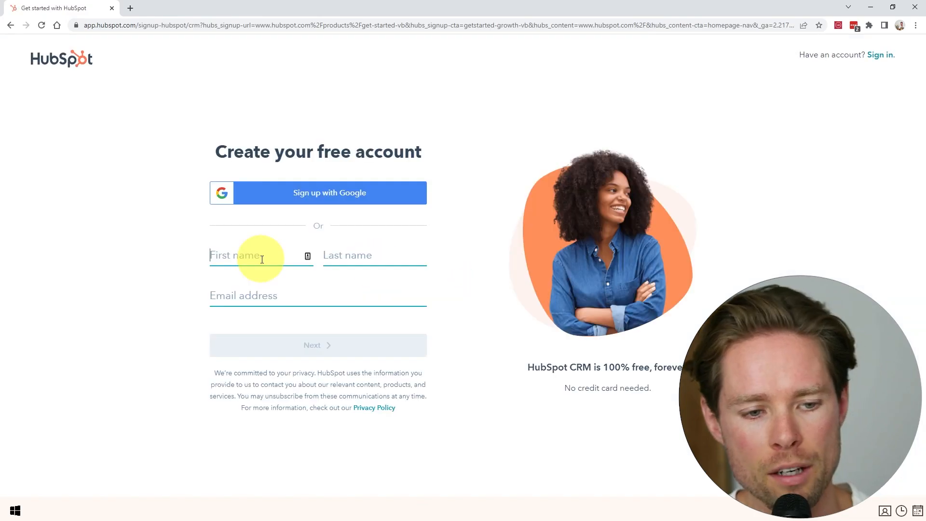
pyautogui.write('Robbin')
pyautogui.press('Tab')
pyautogui.write('Kleinpenning')
pyautogui.press('Tab')
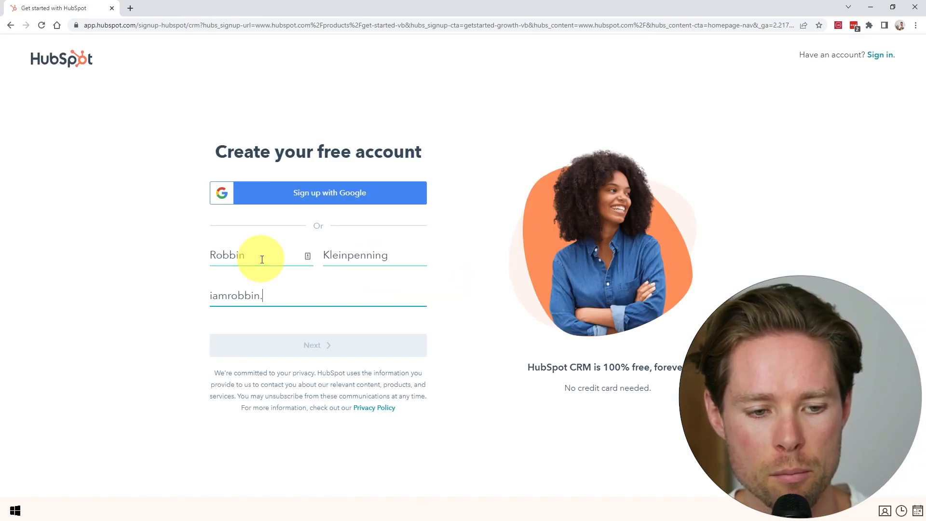
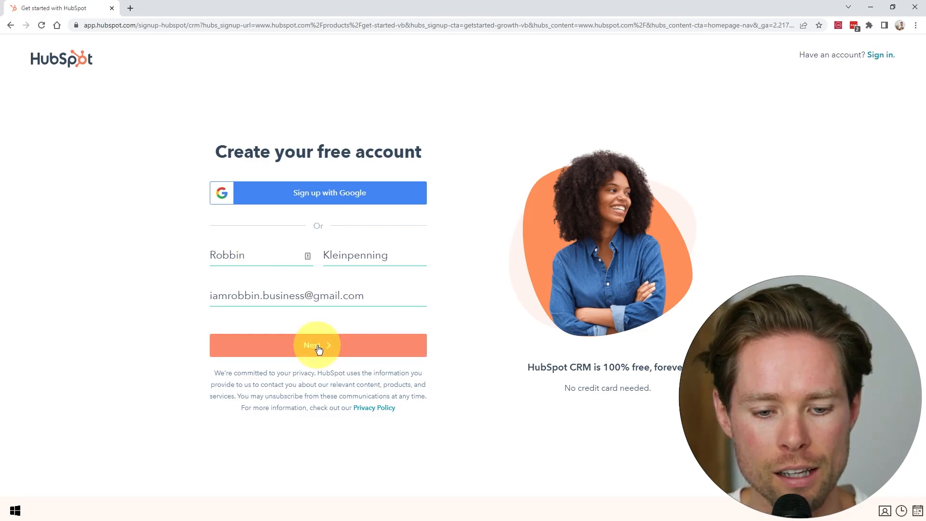
pyautogui.click(327, 340)
# Answer the setup questions: industry, Owner as job role, and a 1-employee company.
pyautogui.click(280, 280)
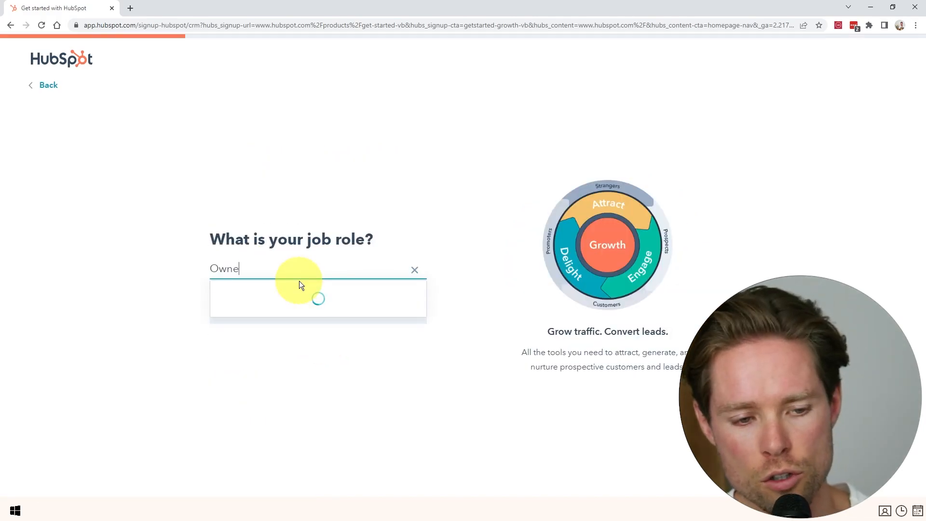
pyautogui.write('r')
pyautogui.click(296, 292)
pyautogui.write('C')
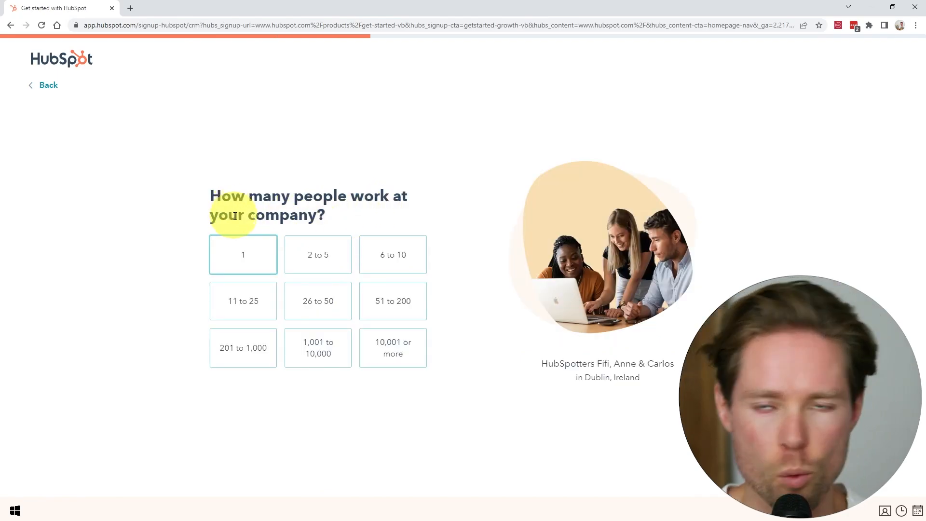
pyautogui.click(232, 251)
pyautogui.write('create')
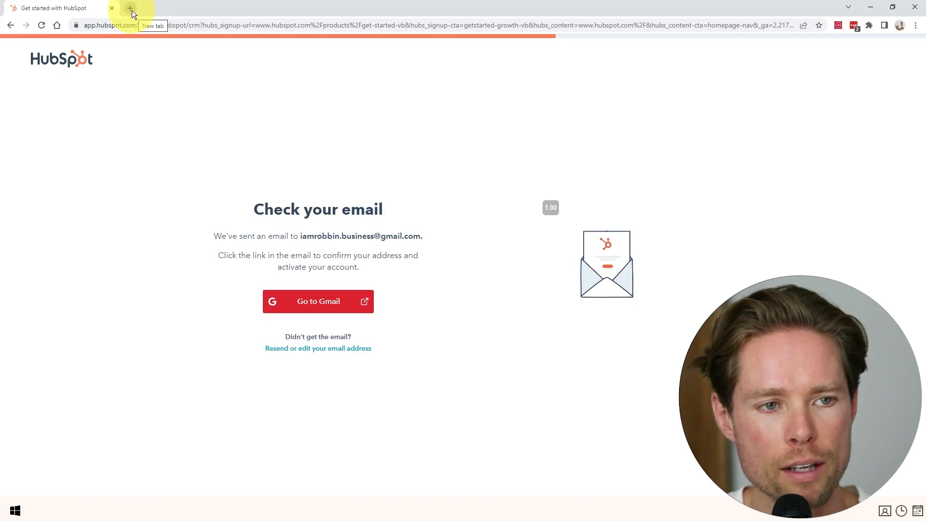
# Confirm the e-mail via Gmail, set a password, and create the account with EU hosting.
pyautogui.click(132, 10)
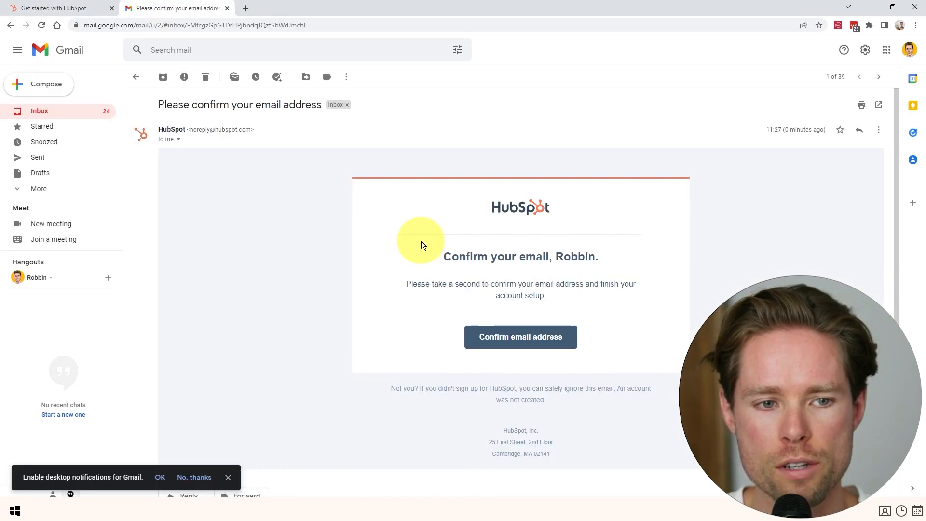
pyautogui.click(517, 338)
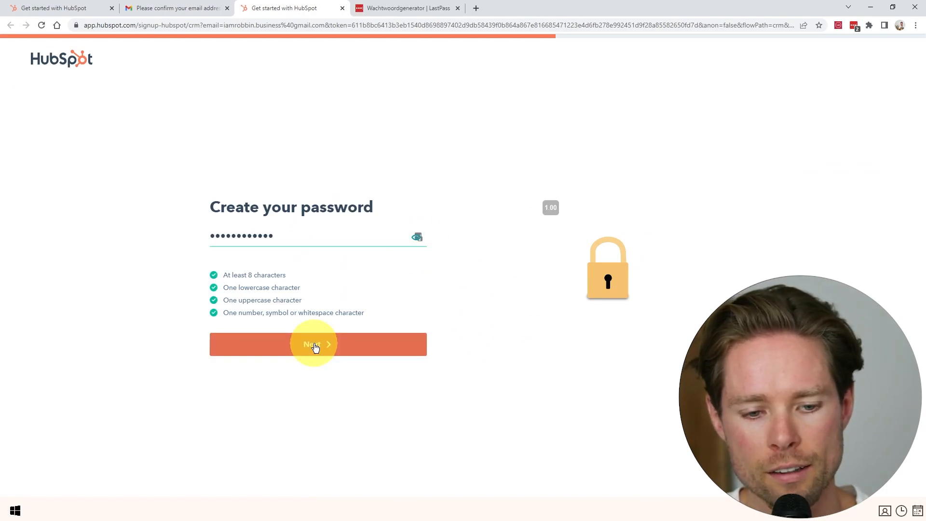
pyautogui.click(314, 346)
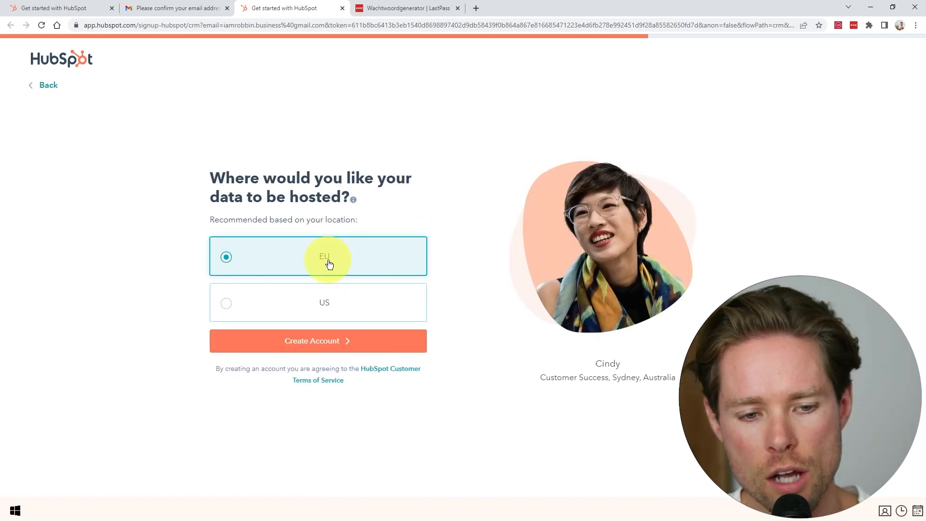
pyautogui.click(324, 341)
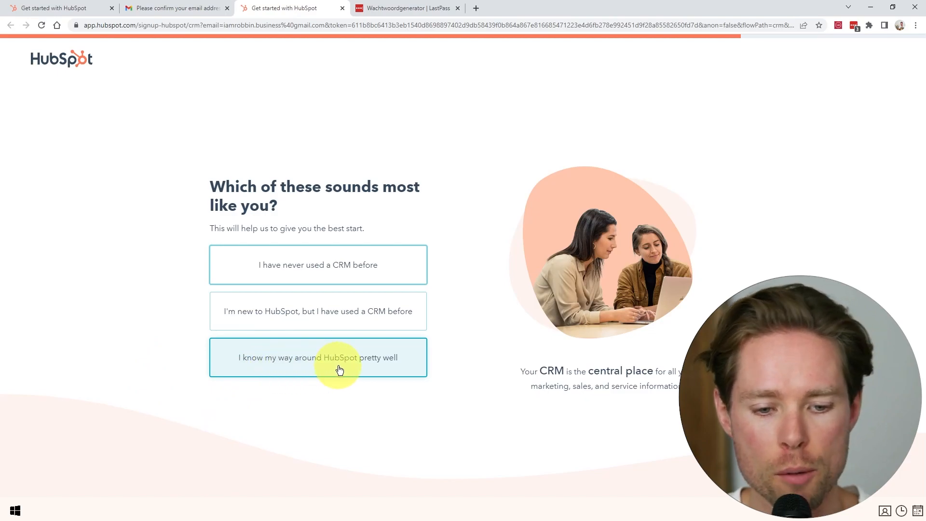
# Pick 'I know my way around HubSpot pretty well', 'I want a general overview', then skip adding data.
pyautogui.click(299, 363)
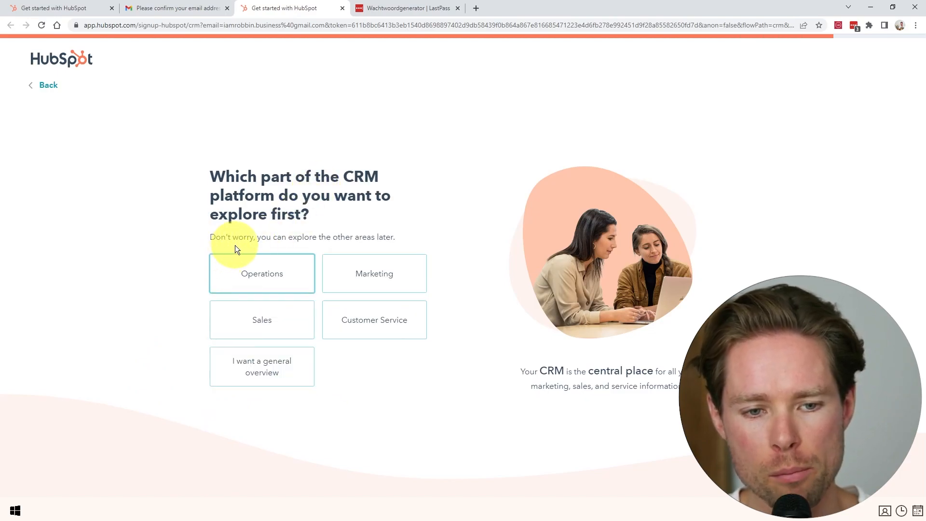
pyautogui.click(271, 376)
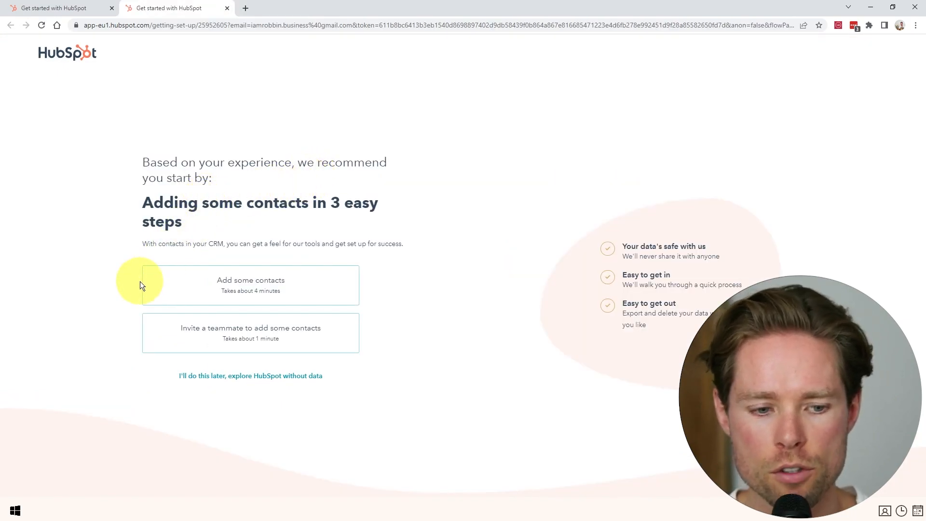
pyautogui.click(289, 377)
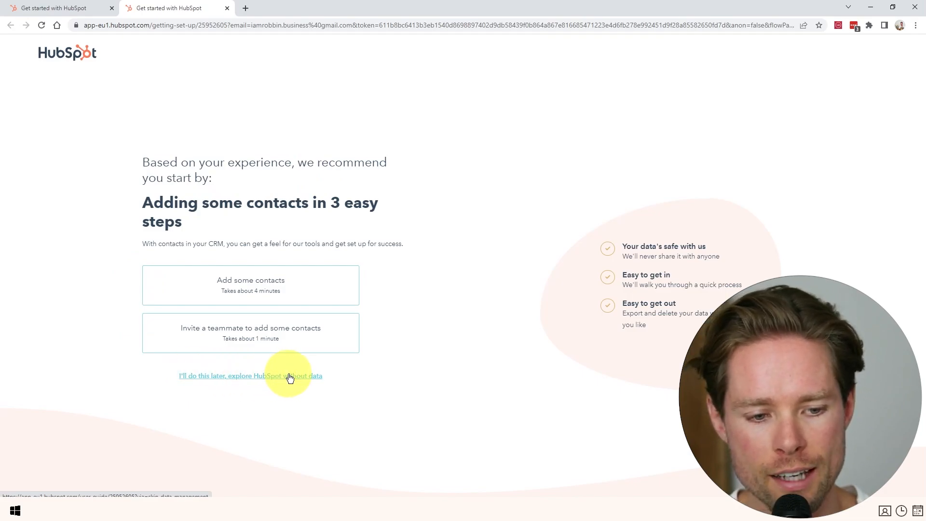
pyautogui.scroll(-6, 211, 170)
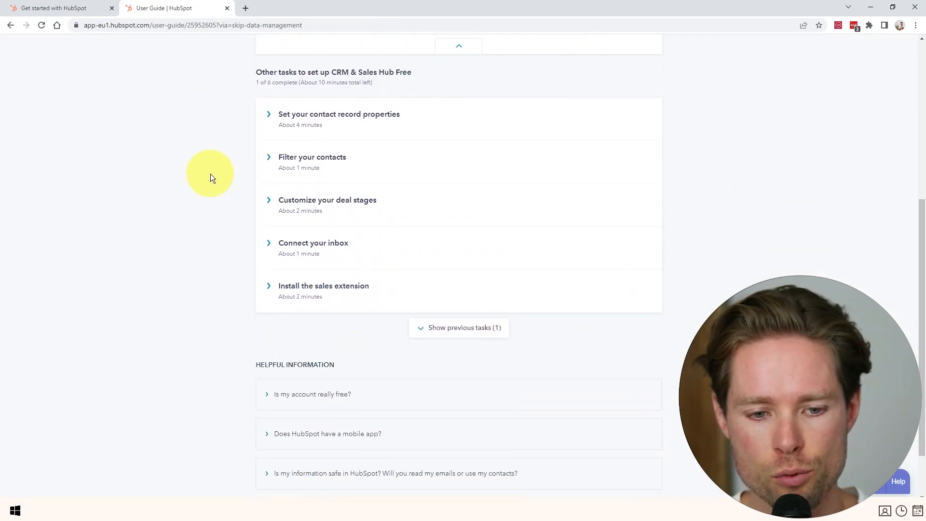
# Open Marketing > Email in a new background tab.
pyautogui.scroll(6, 212, 174)
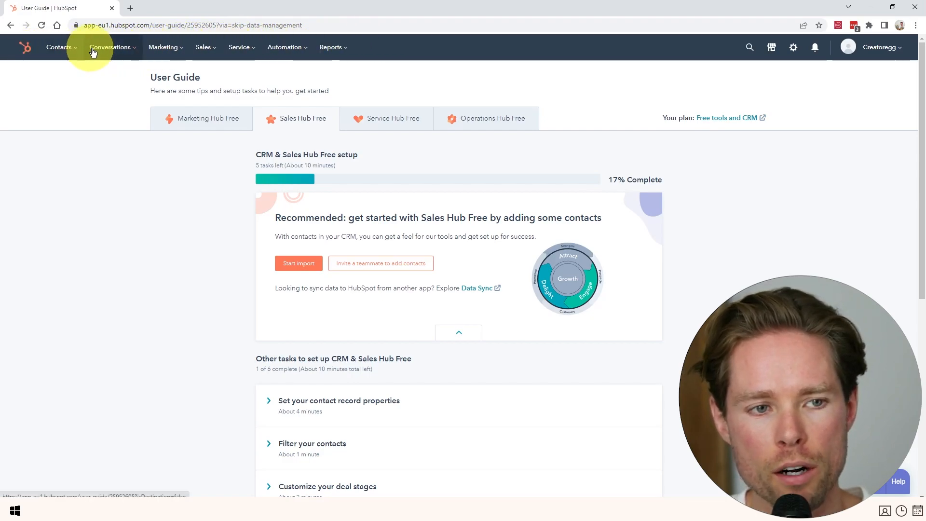
pyautogui.click(166, 50)
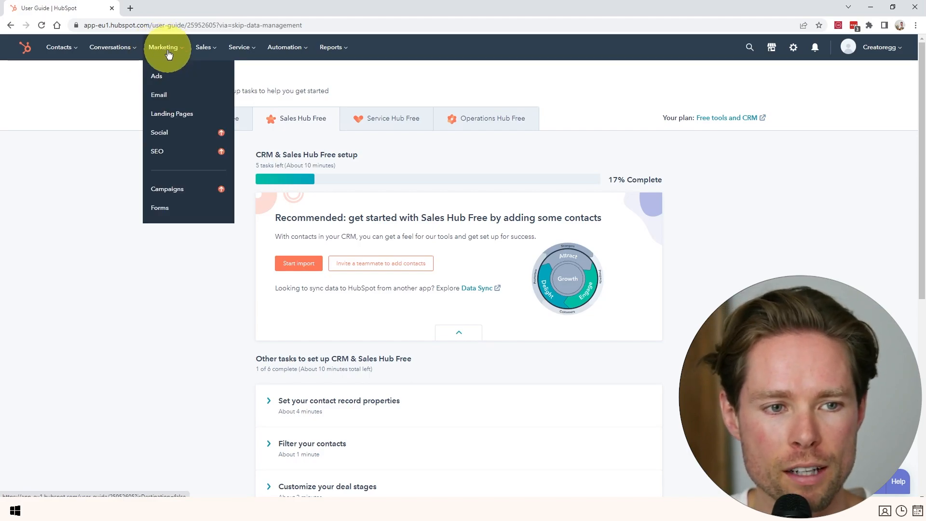
pyautogui.rightClick(162, 97)
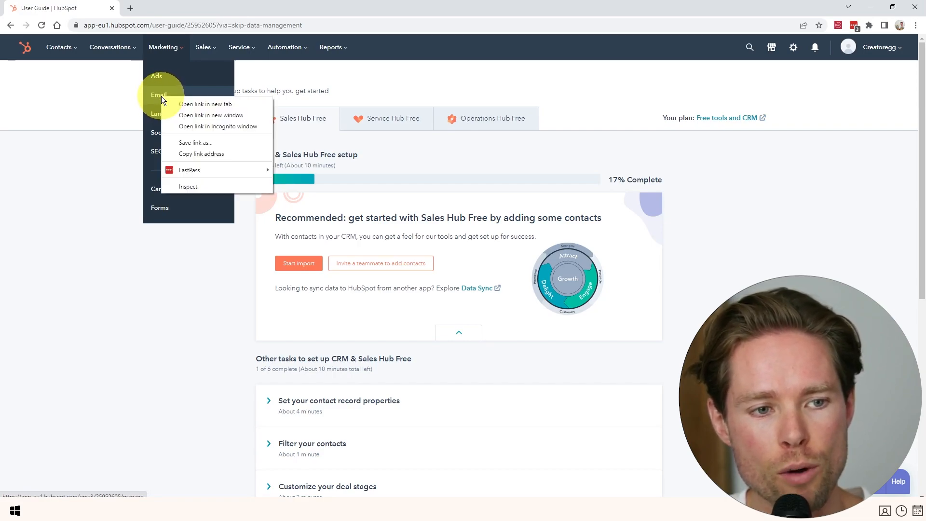
pyautogui.click(198, 103)
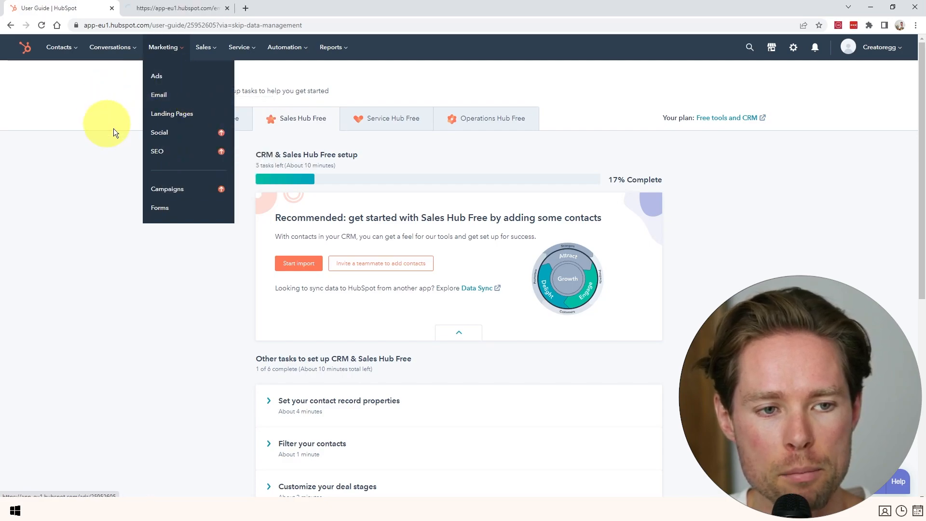
# Read the free plan's list limits on the Email tab, then go back to the User Guide.
pyautogui.click(154, 16)
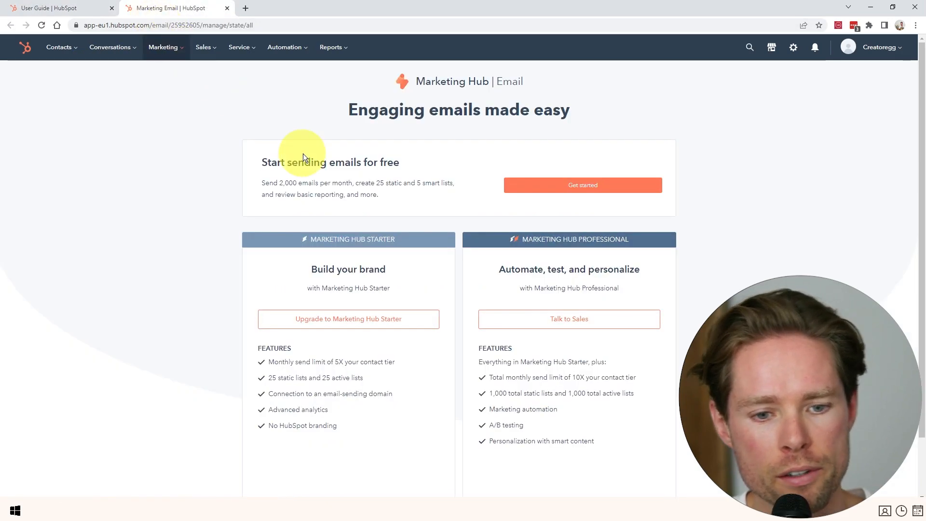
pyautogui.moveTo(263, 182); pyautogui.dragTo(451, 183)
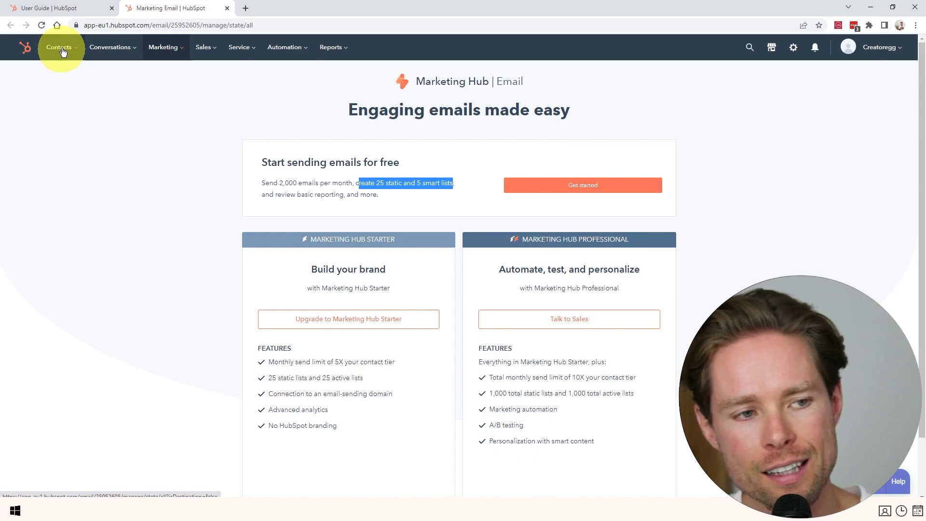
pyautogui.click(70, 8)
# Open Contacts > Lists in a new tab.
pyautogui.click(65, 48)
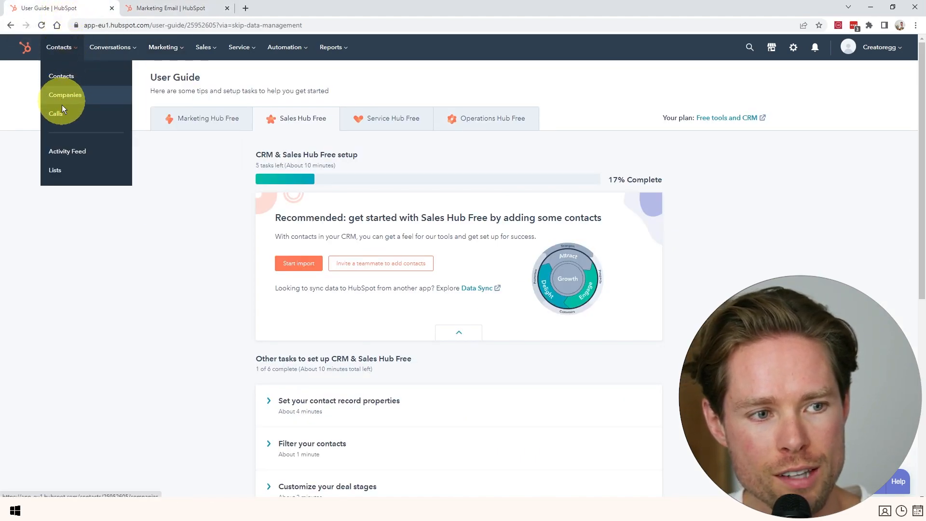
pyautogui.rightClick(59, 170)
pyautogui.click(89, 176)
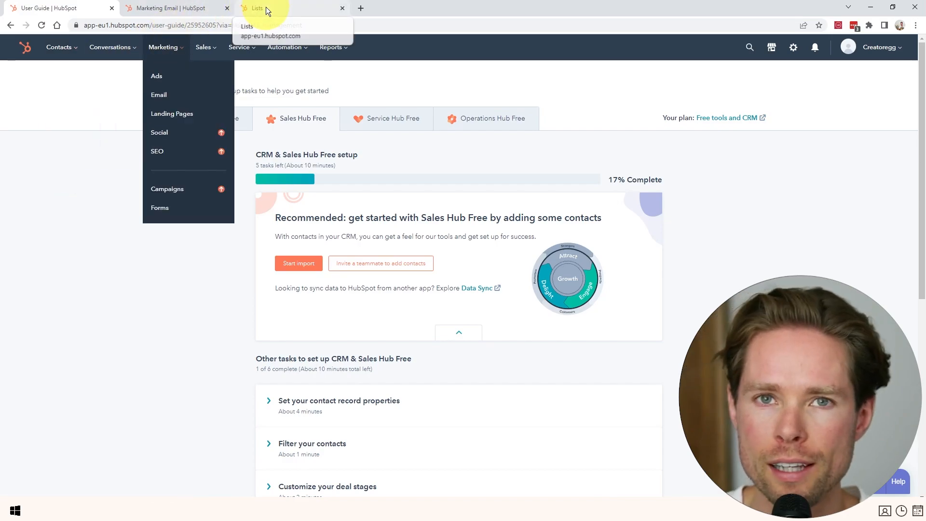
# Create a contact-based active list named 'Test' and continue to its filters.
pyautogui.click(265, 7)
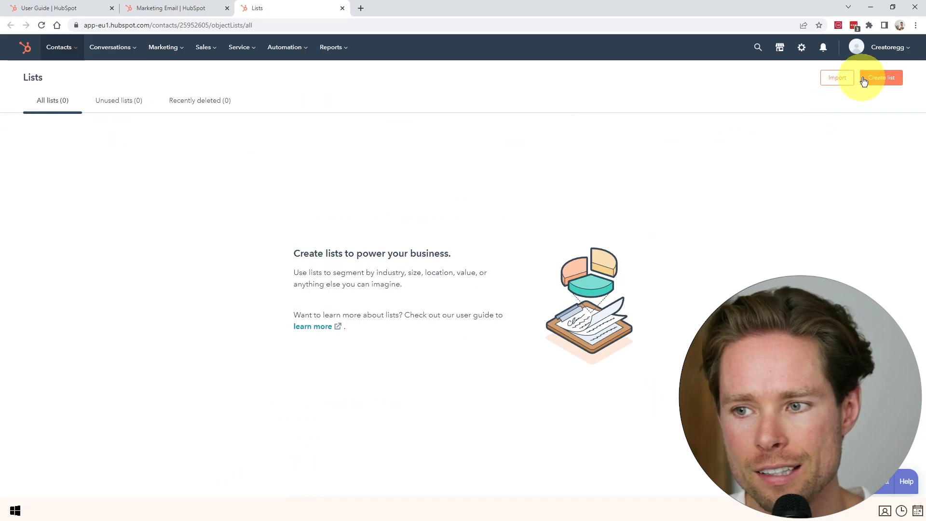
pyautogui.click(879, 81)
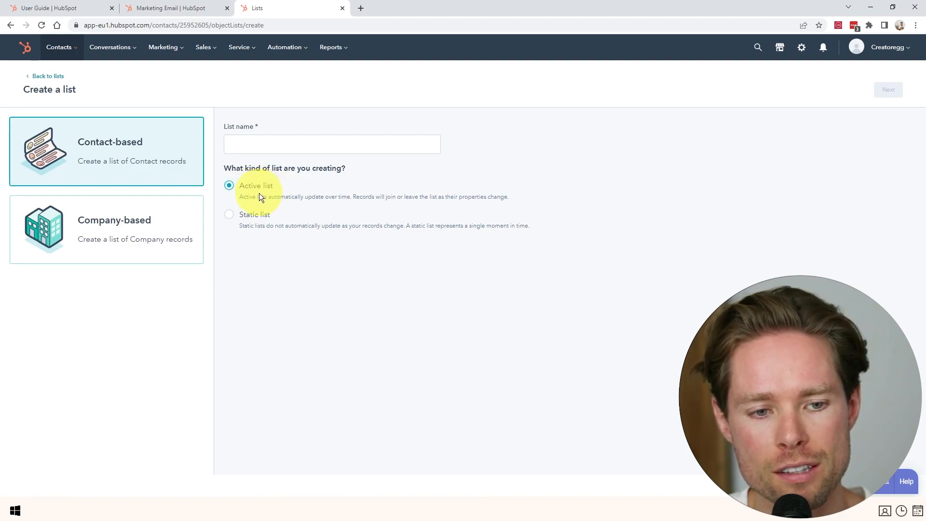
pyautogui.click(264, 147)
pyautogui.write('Test')
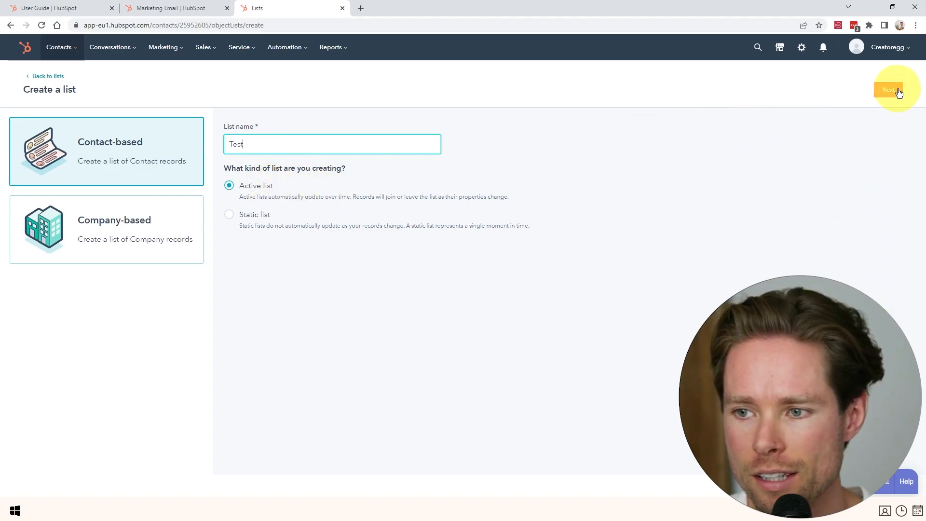
pyautogui.click(890, 90)
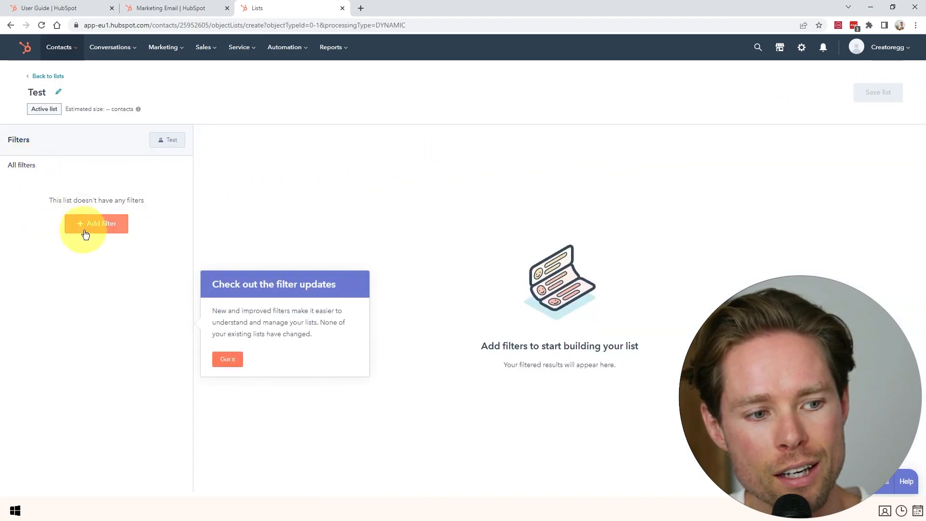
# Add a Total revenue is greater than 100 filter to the Test list, then discard it and leave.
pyautogui.click(96, 223)
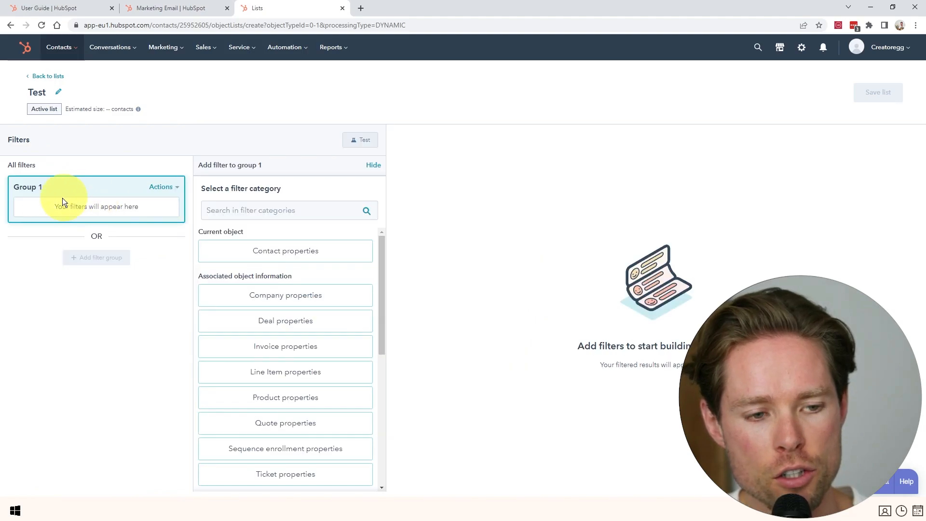
pyautogui.click(279, 257)
pyautogui.click(259, 247)
pyautogui.write('revenue')
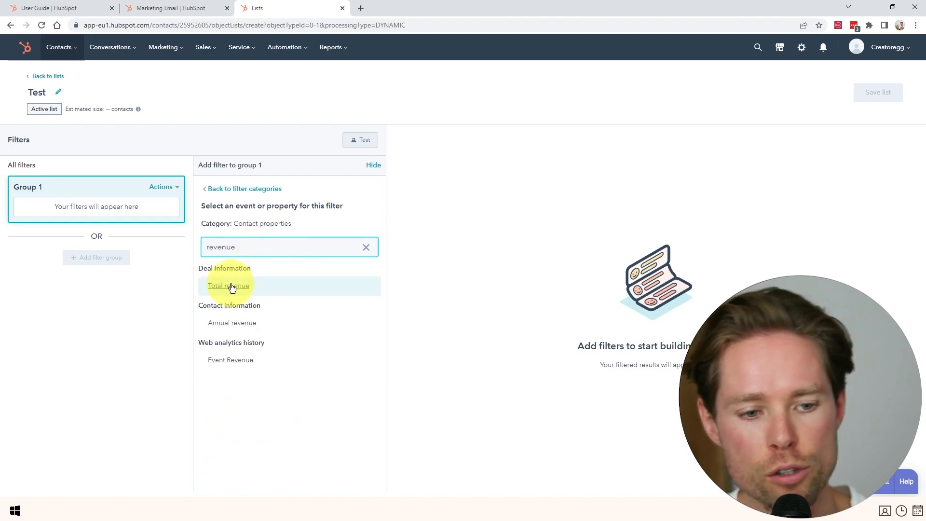
pyautogui.click(231, 287)
pyautogui.click(222, 201)
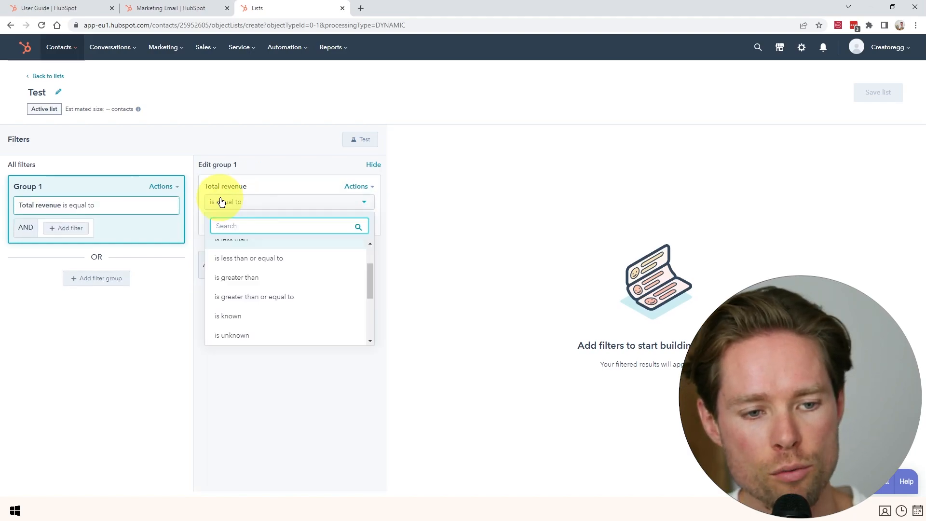
pyautogui.click(239, 277)
pyautogui.click(247, 223)
pyautogui.write('100')
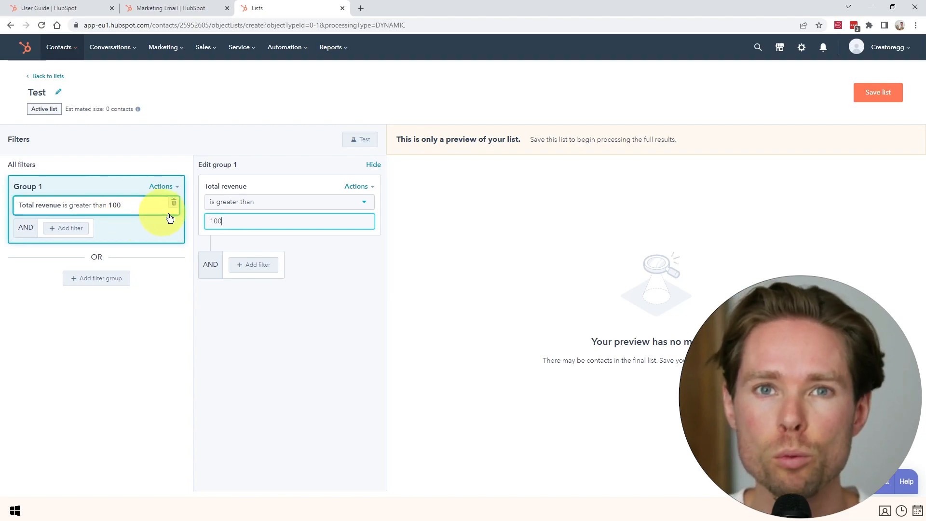
pyautogui.click(55, 77)
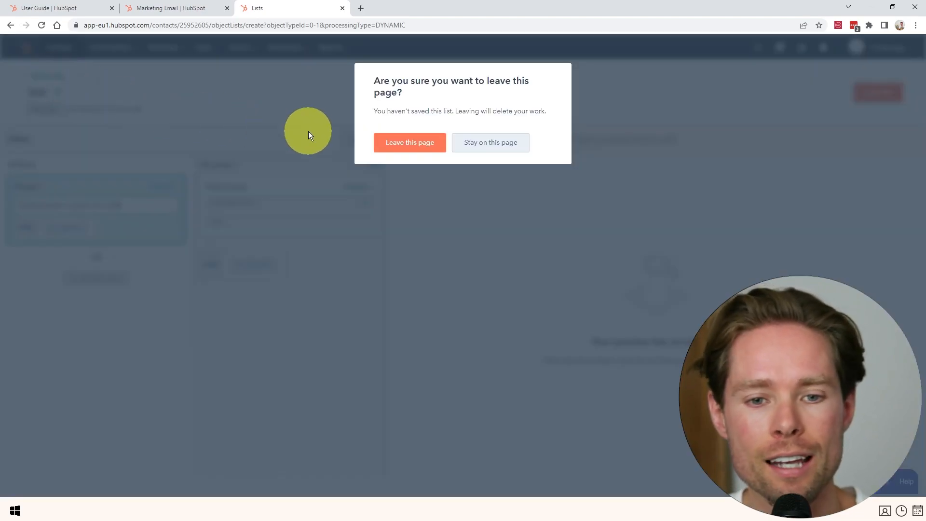
pyautogui.click(419, 148)
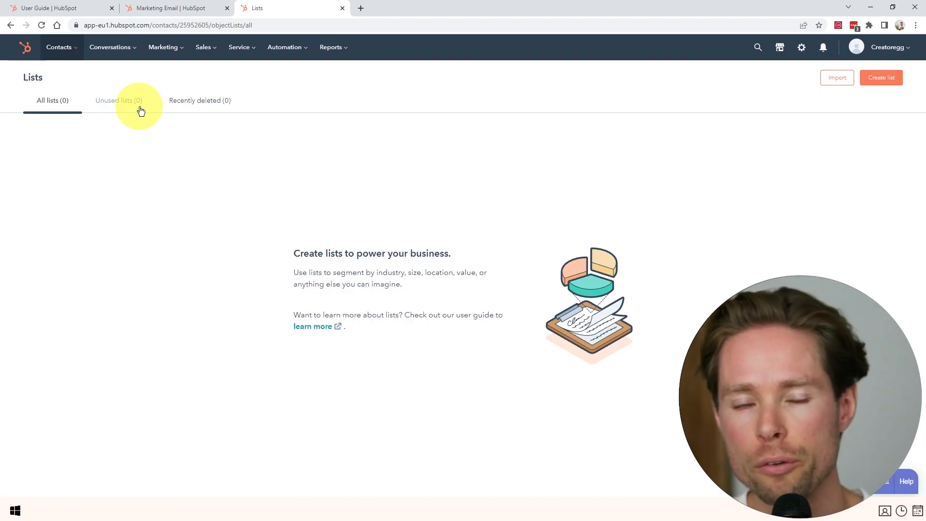
# Close the Lists tab and review the free plan's static and smart list limits.
pyautogui.click(182, 9)
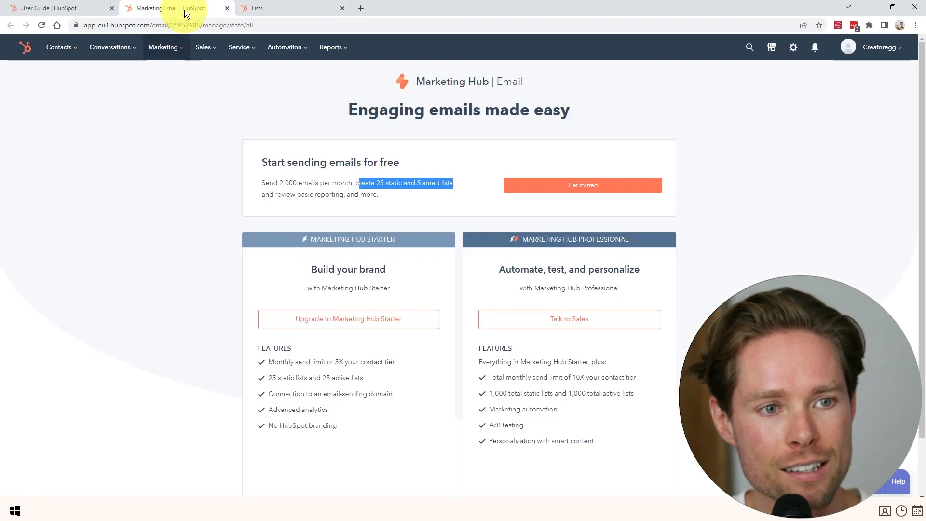
pyautogui.click(342, 9)
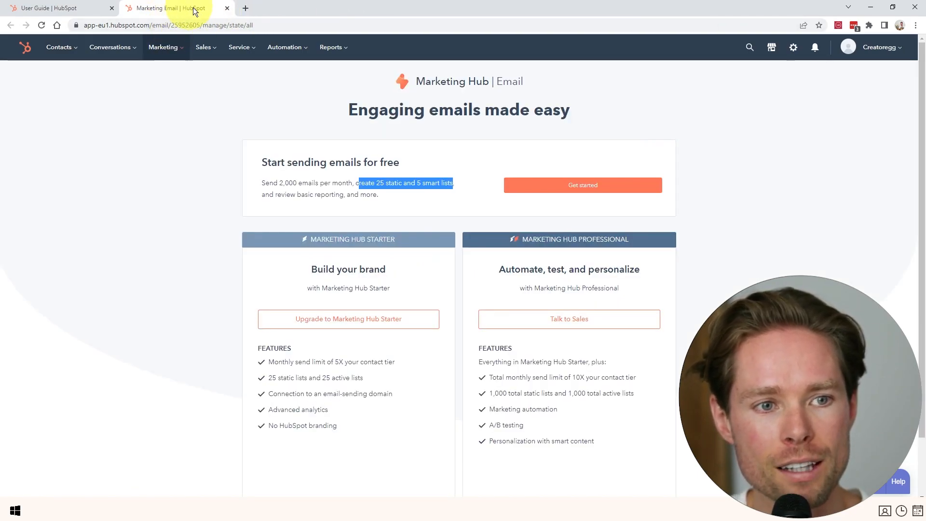
pyautogui.click(377, 192)
pyautogui.moveTo(355, 183); pyautogui.dragTo(453, 183)
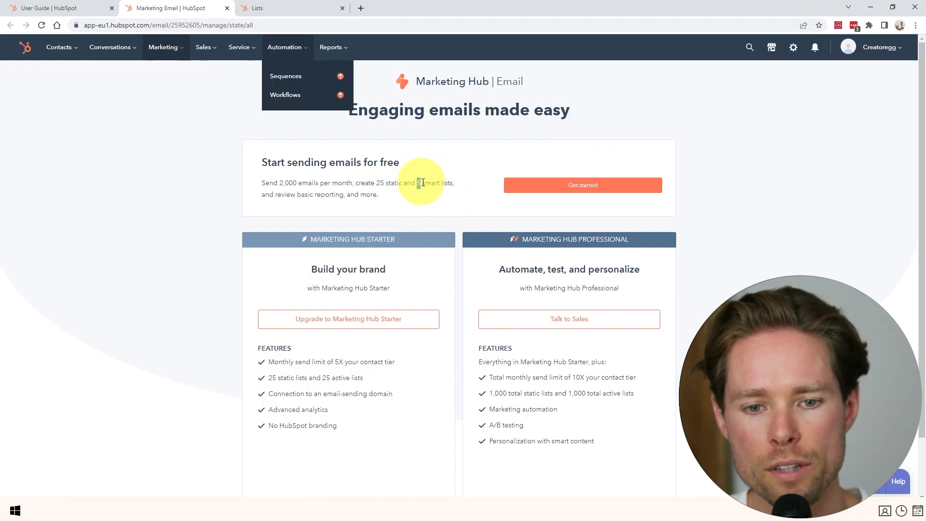
pyautogui.moveTo(417, 183); pyautogui.dragTo(453, 183)
# Get started with the free marketing email tool.
pyautogui.click(276, 15)
pyautogui.click(231, 185)
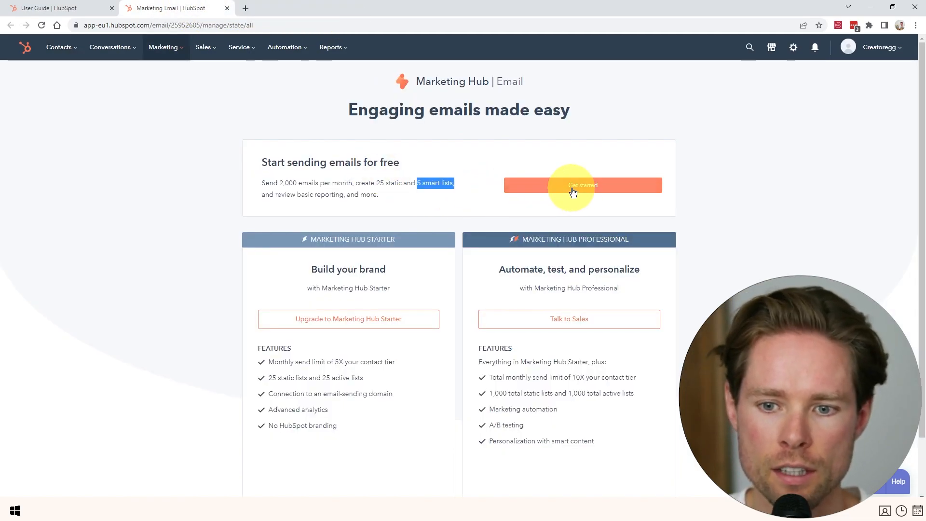
pyautogui.click(573, 192)
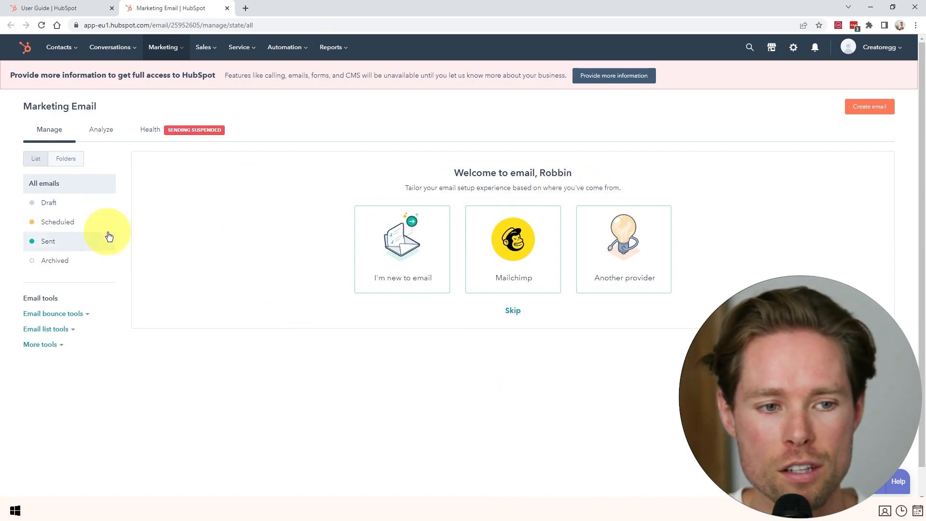
# Create a regular email from the Simple template, closing the template-picking tour.
pyautogui.click(866, 107)
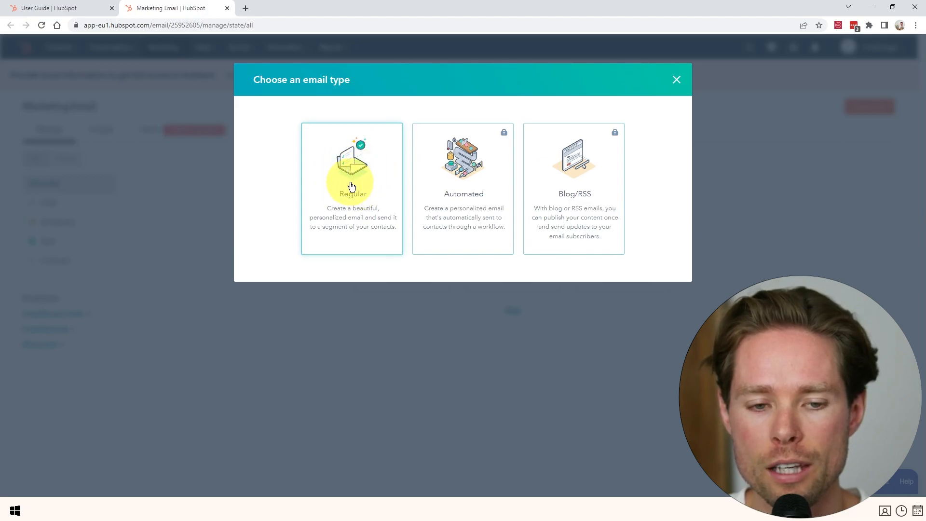
pyautogui.click(352, 185)
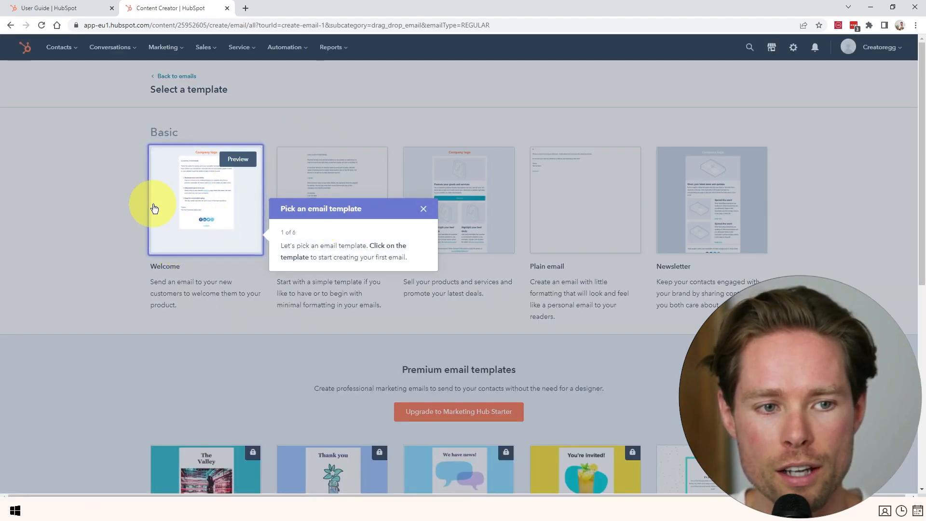
pyautogui.scroll(-8, 244, 220)
pyautogui.scroll(10, 258, 224)
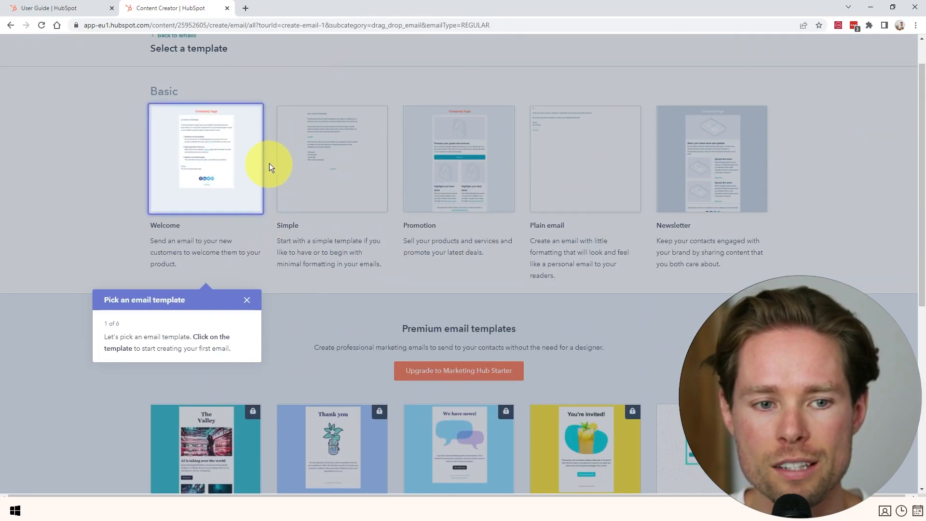
pyautogui.click(245, 299)
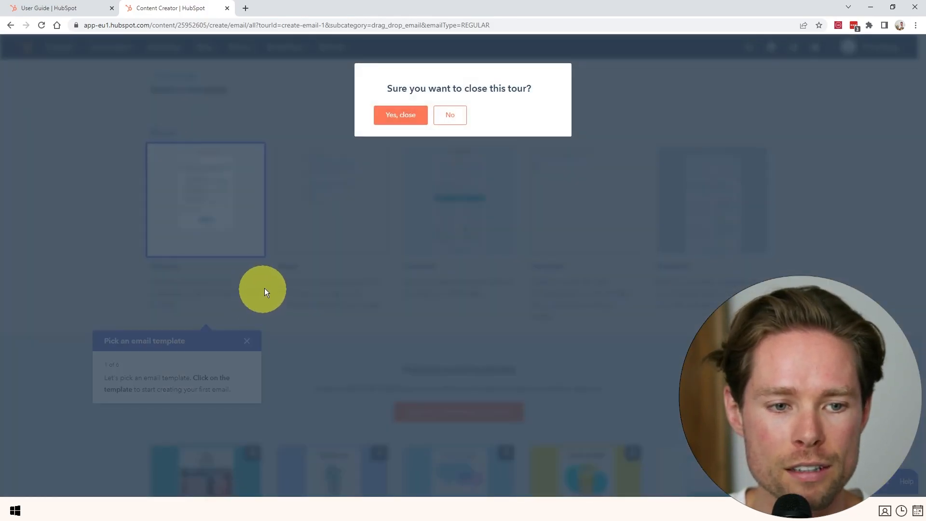
pyautogui.click(404, 120)
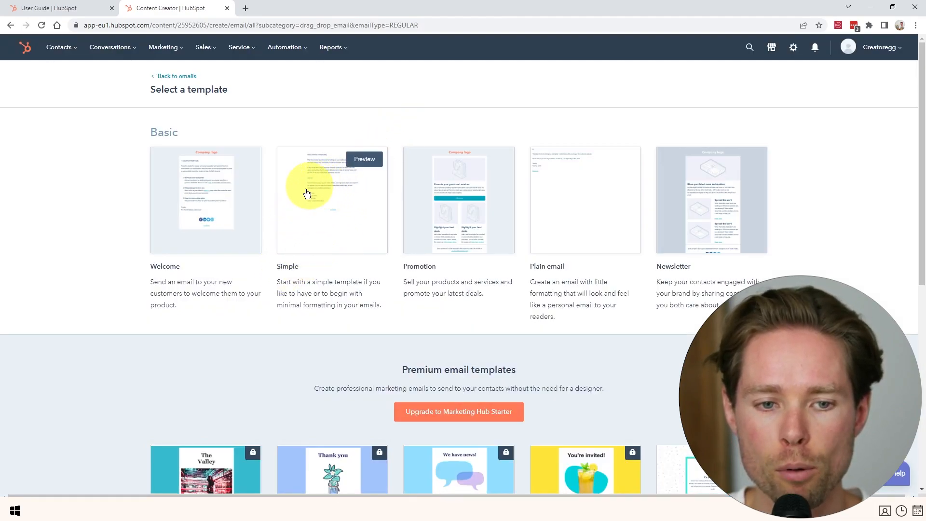
pyautogui.scroll(-5, 330, 257)
pyautogui.scroll(5, 332, 258)
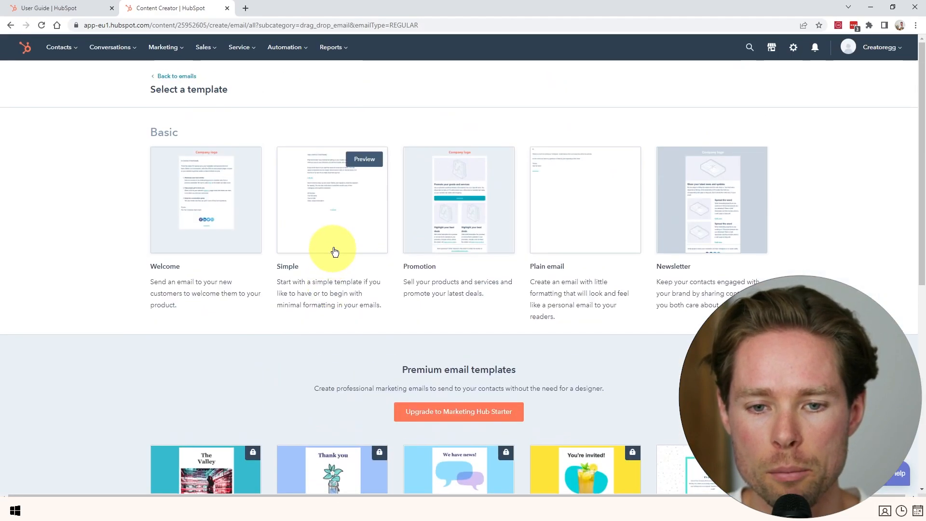
pyautogui.click(389, 230)
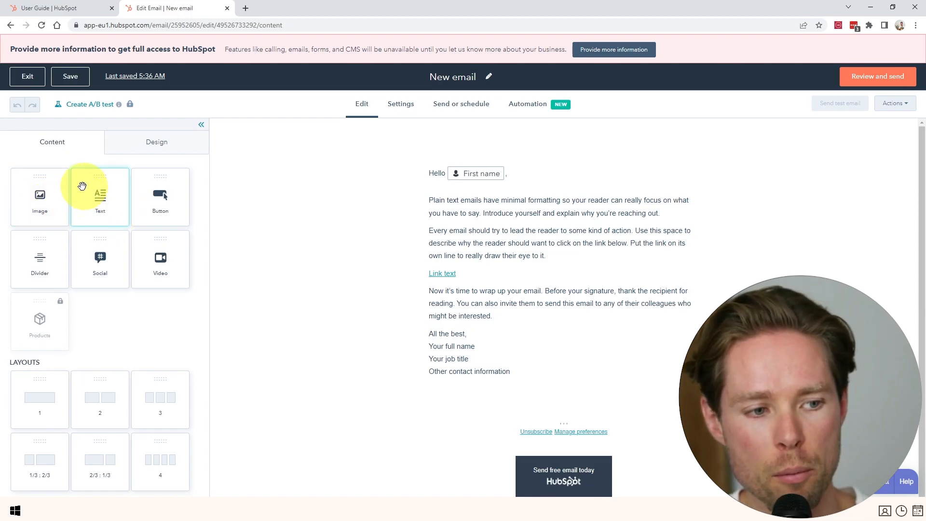
# Drop an Image module into the email body below the placeholder text.
pyautogui.moveTo(49, 201)
pyautogui.mouseDown()
pyautogui.moveTo(33, 199)
pyautogui.moveTo(518, 208)
pyautogui.moveTo(56, 207)
pyautogui.moveTo(37, 196)
pyautogui.moveTo(241, 239)
pyautogui.moveTo(495, 386)
pyautogui.mouseUp()
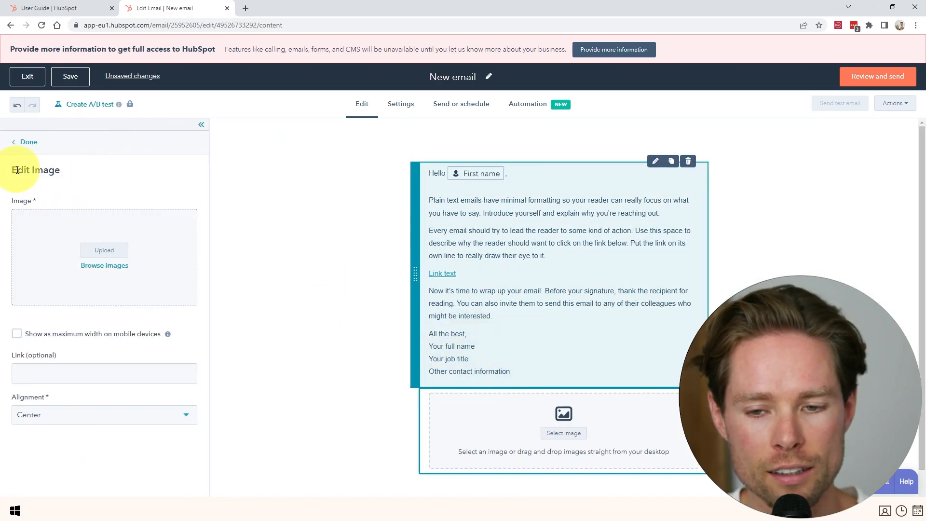
pyautogui.click(25, 142)
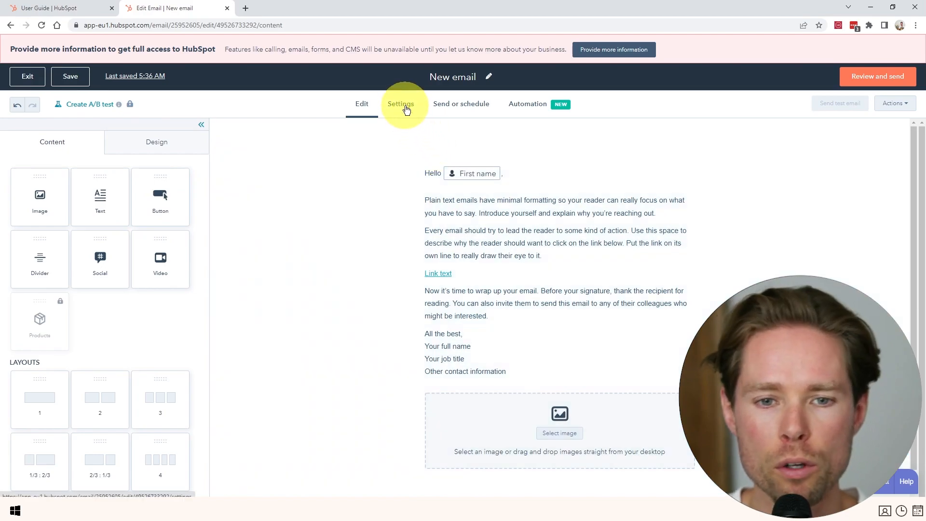
# Review the email's sender settings, noting the rewritten from address and free sending domain.
pyautogui.click(406, 110)
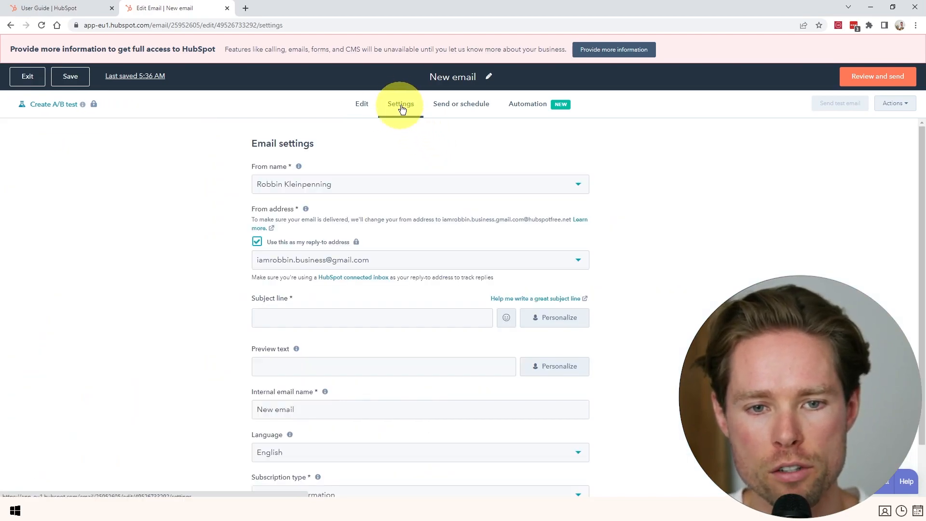
pyautogui.scroll(-1, 364, 186)
pyautogui.scroll(1, 289, 207)
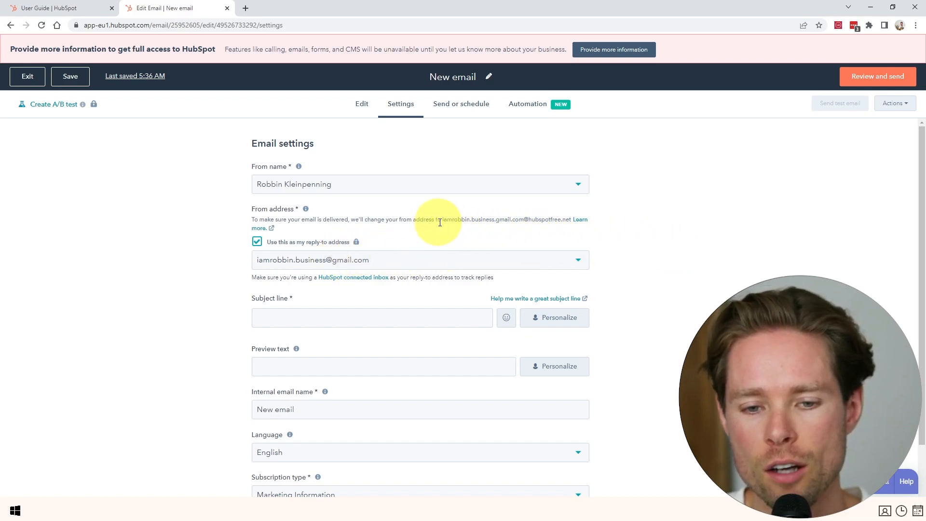
pyautogui.moveTo(442, 221); pyautogui.dragTo(571, 219)
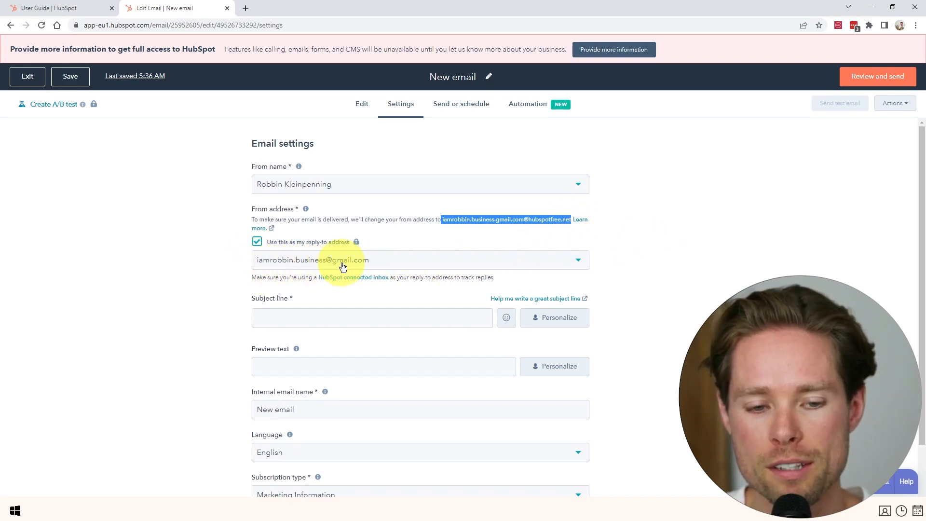
pyautogui.click(470, 222)
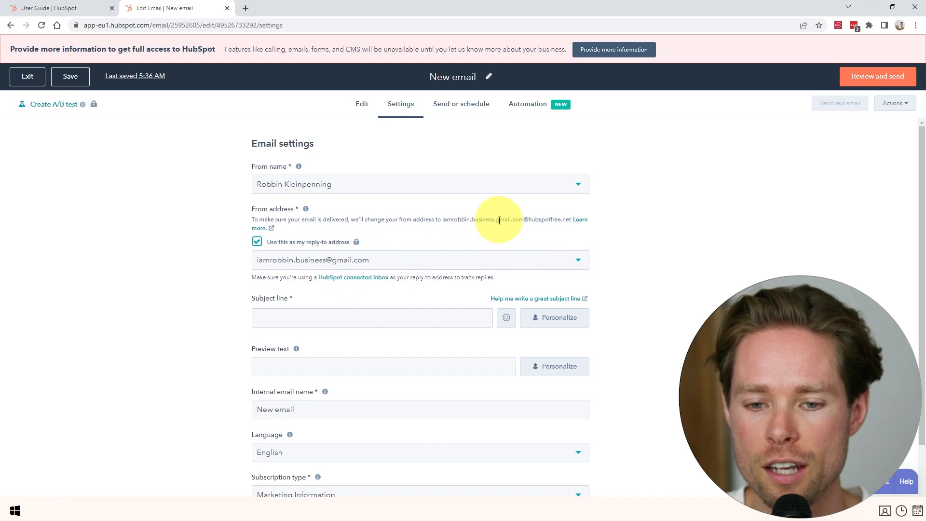
pyautogui.moveTo(527, 218); pyautogui.dragTo(573, 220)
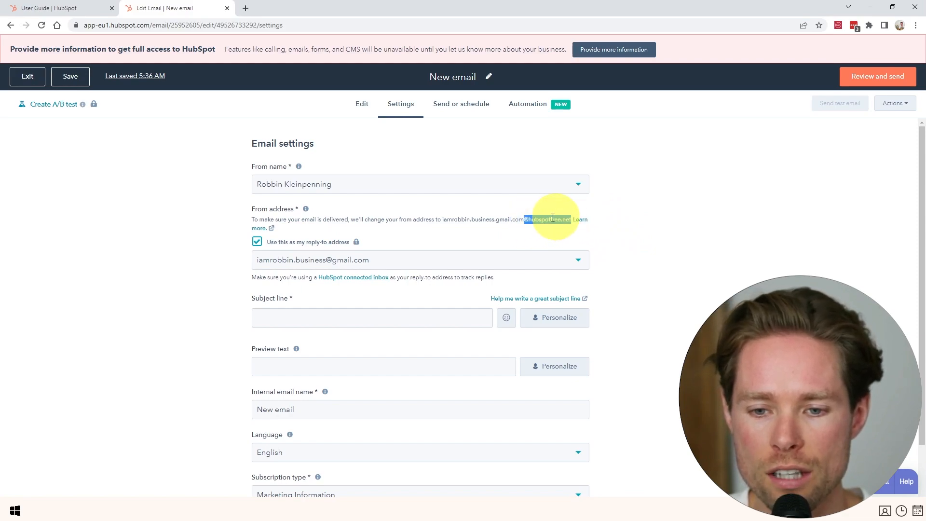
pyautogui.click(651, 234)
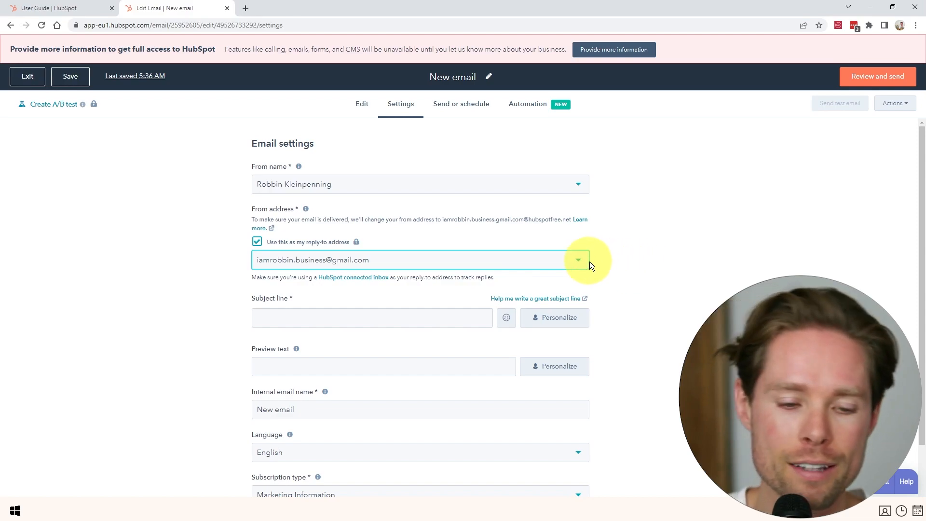
# Add the webshop's info address as a From address and send its verification email.
pyautogui.click(550, 258)
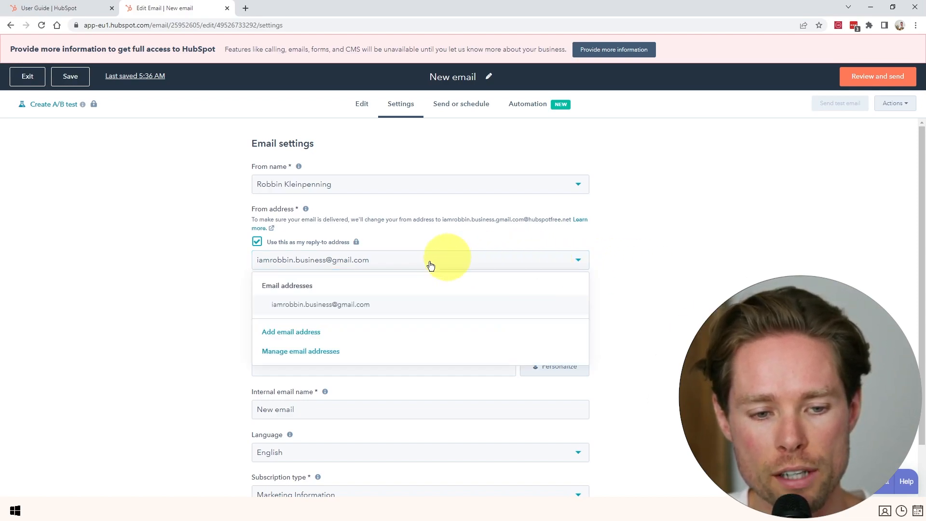
pyautogui.click(284, 333)
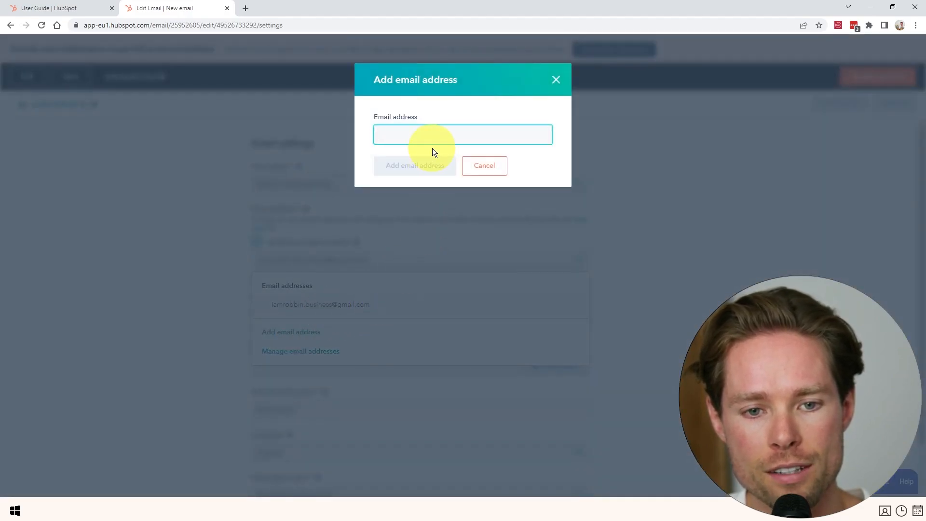
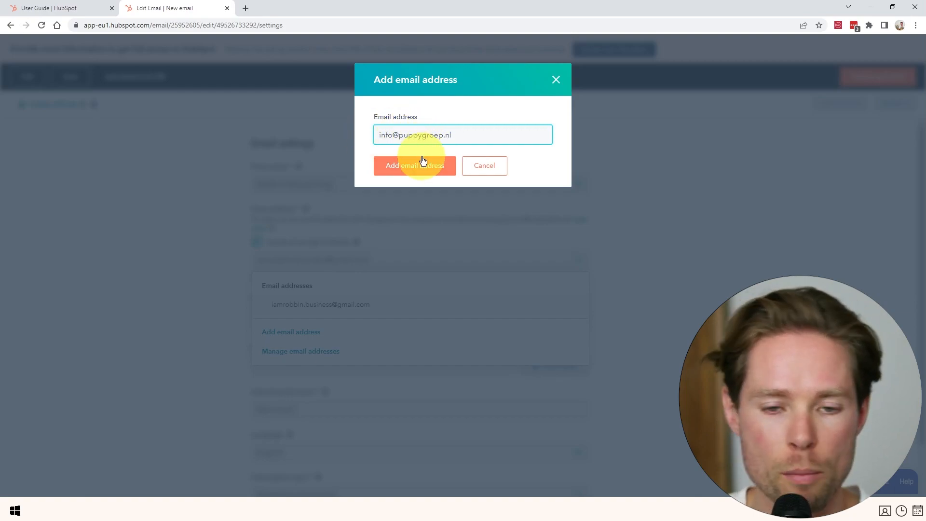
pyautogui.click(413, 175)
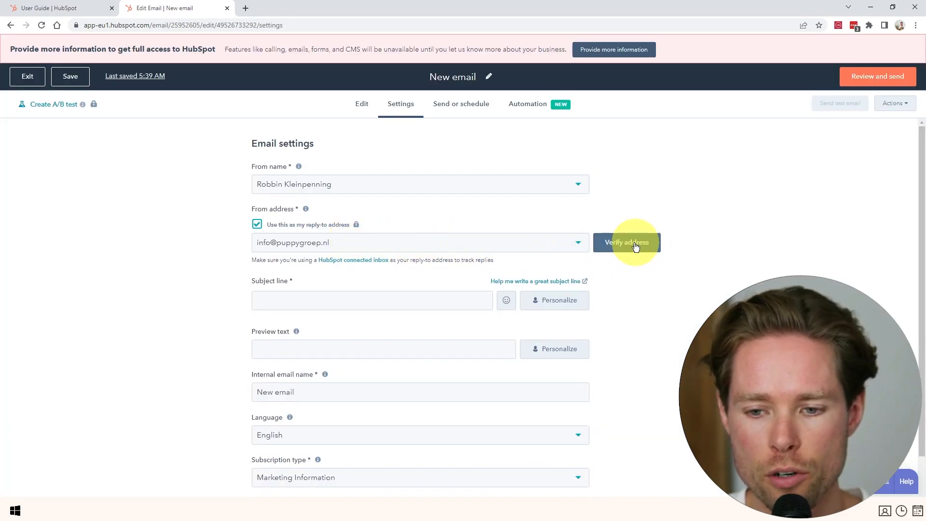
pyautogui.click(636, 249)
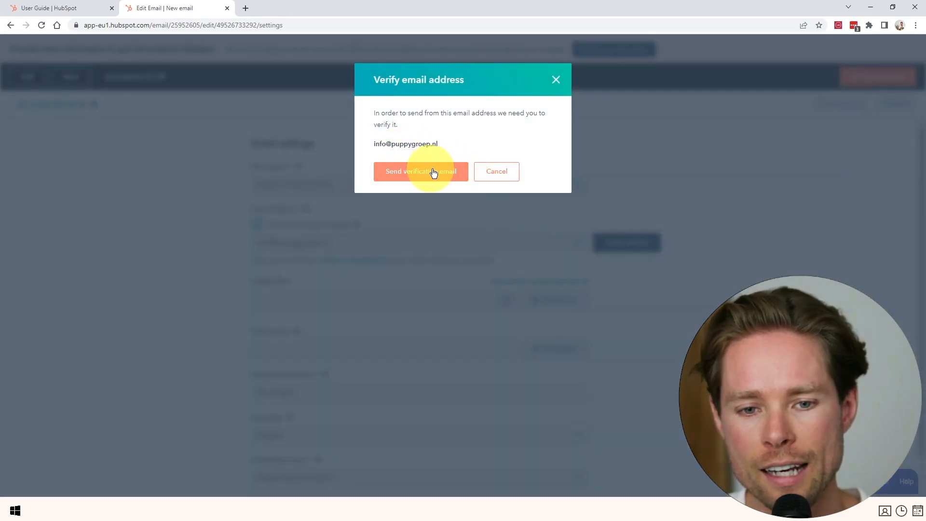
pyautogui.click(438, 172)
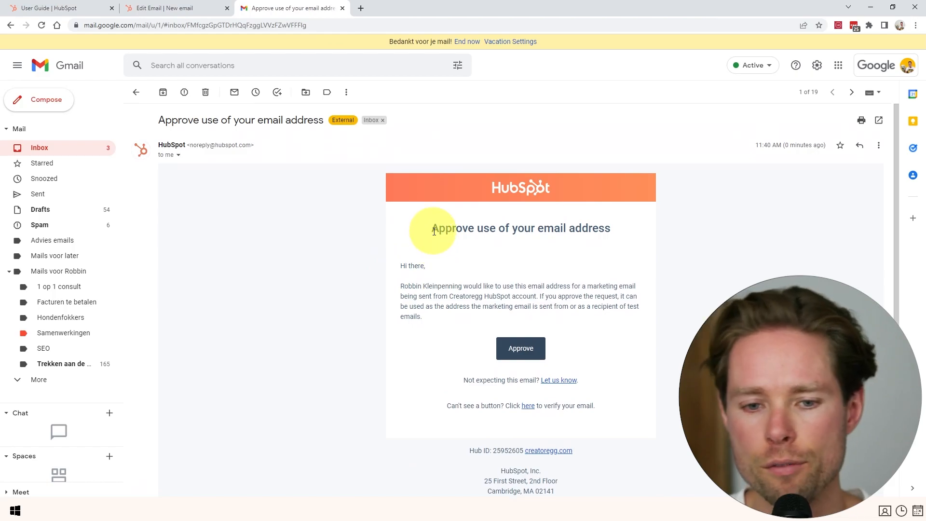
# Approve HubSpot's sender request in the Gmail verification message, then close the confirmation and Gmail tabs.
pyautogui.moveTo(424, 227); pyautogui.dragTo(588, 305)
pyautogui.click(524, 344)
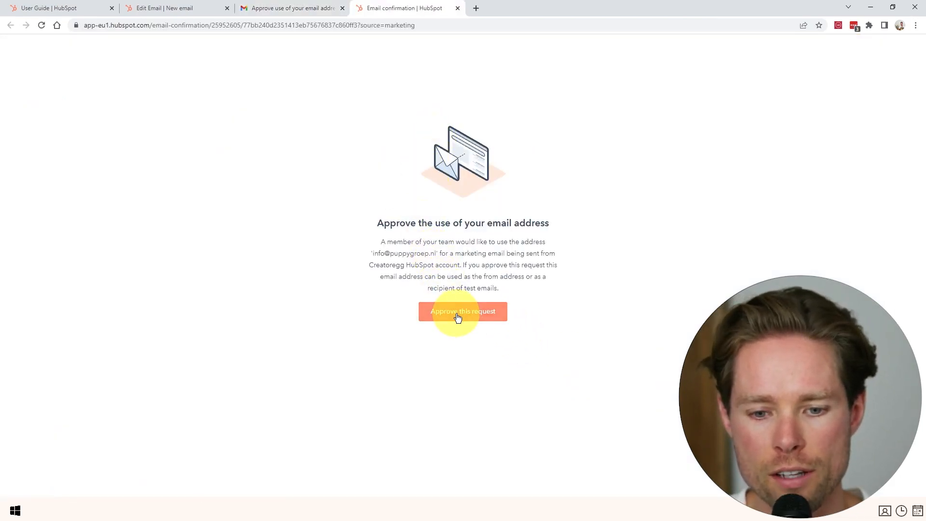
pyautogui.click(458, 318)
pyautogui.moveTo(380, 257); pyautogui.dragTo(575, 263)
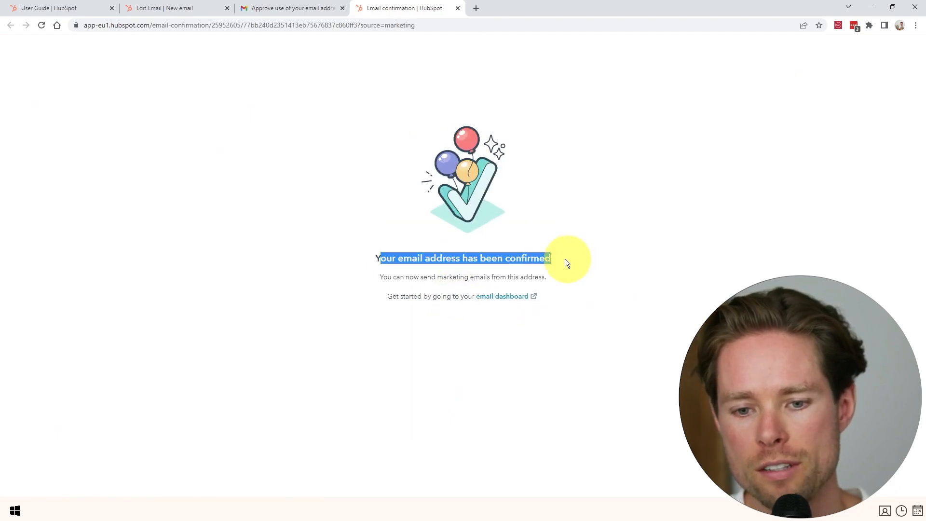
pyautogui.click(459, 8)
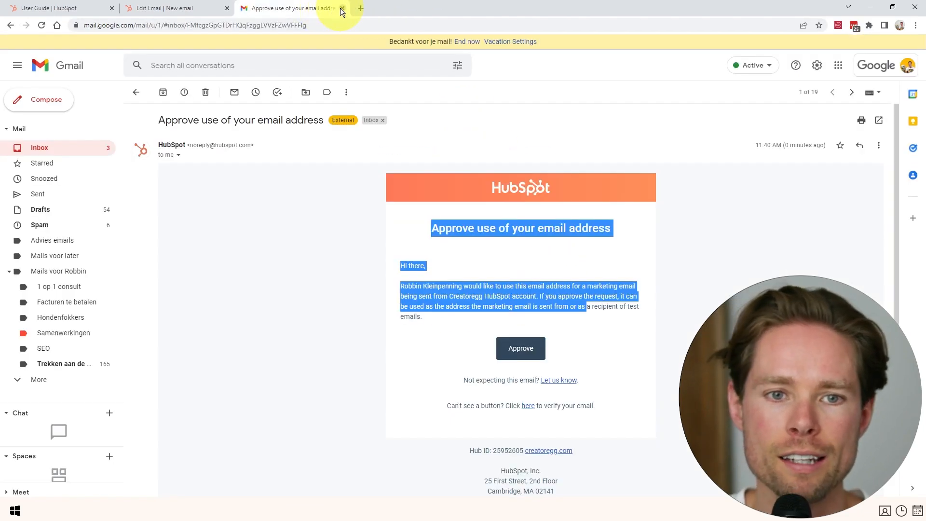
pyautogui.click(342, 8)
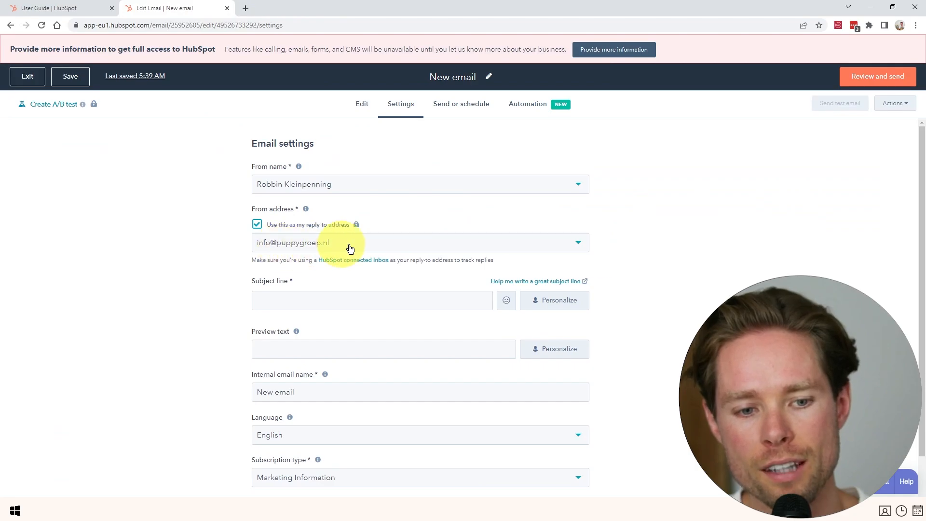
# Pick the verified shop address as sender, then exit the editor to Marketing Email.
pyautogui.click(540, 242)
pyautogui.click(325, 327)
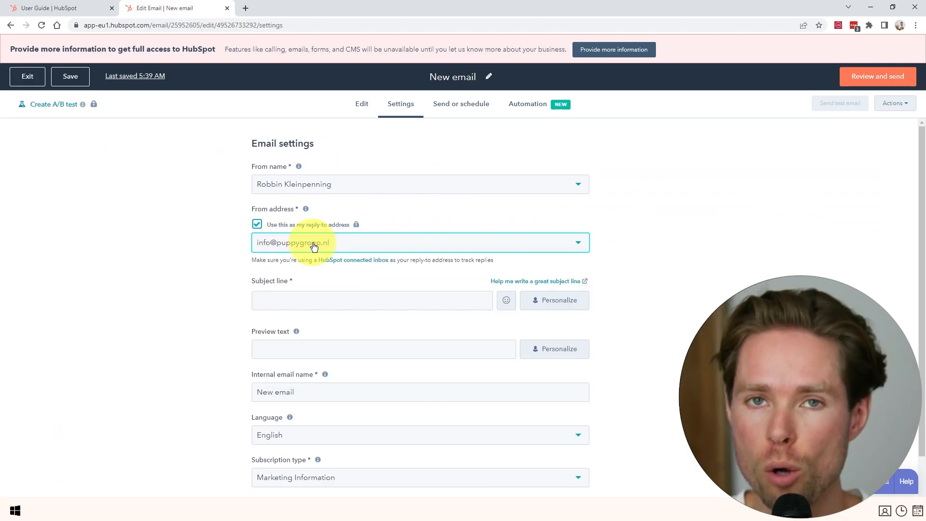
pyautogui.scroll(-2, 300, 299)
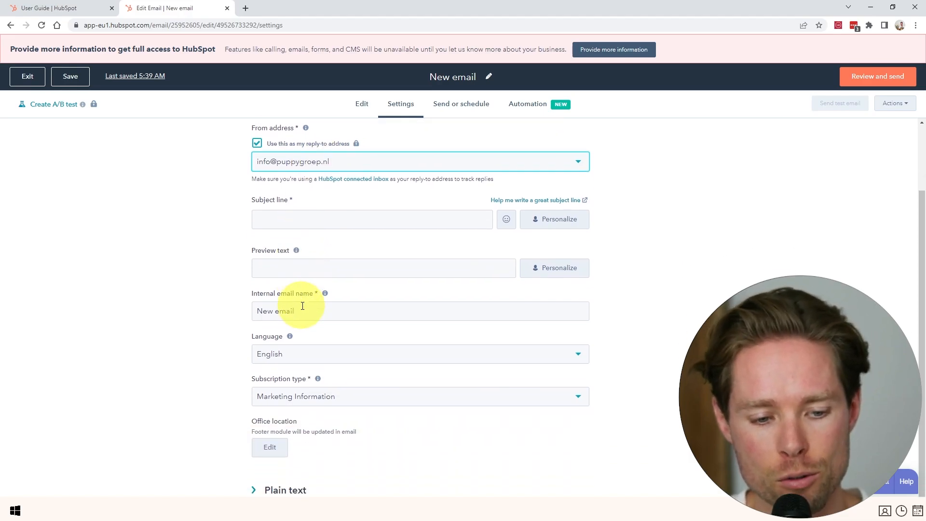
pyautogui.scroll(2, 367, 299)
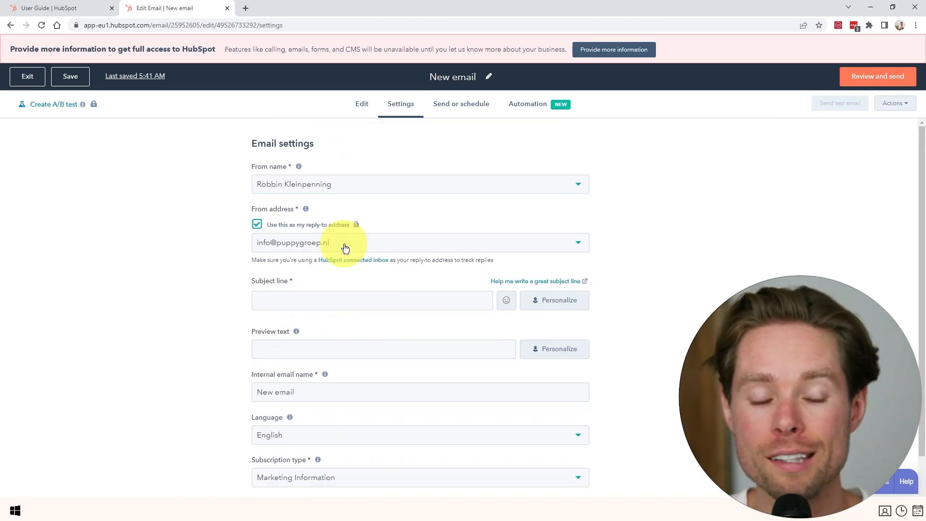
pyautogui.click(29, 80)
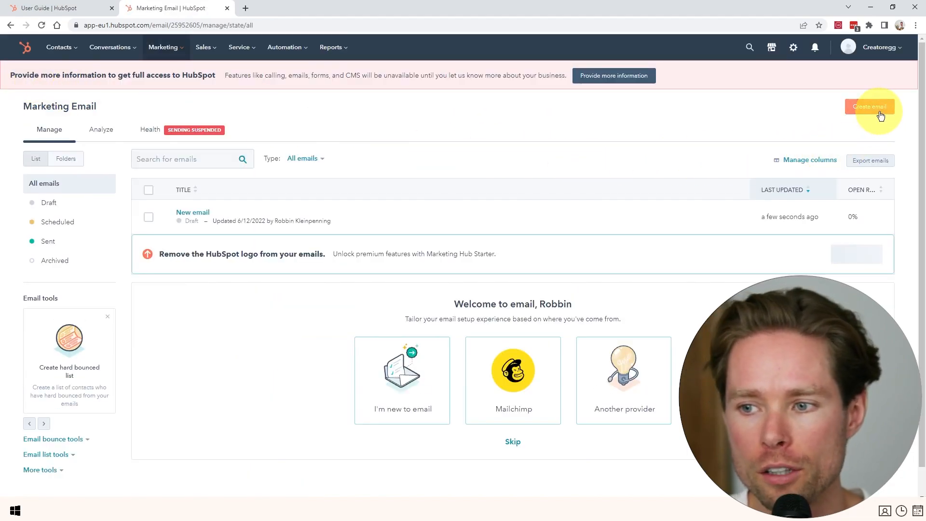
# Create a new regular email based on the Simple template.
pyautogui.click(879, 111)
pyautogui.click(341, 200)
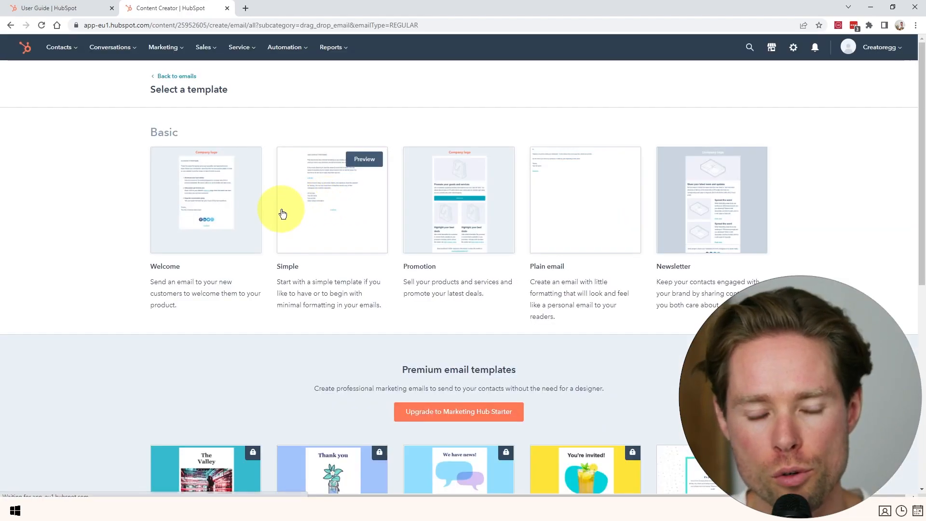
pyautogui.click(326, 200)
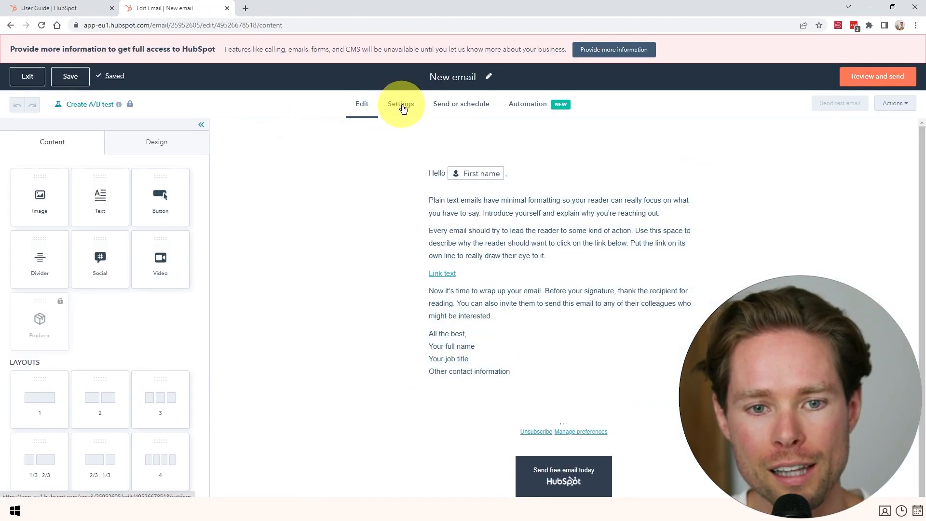
# Set the From address to the company's info address in Settings and close the editor tab.
pyautogui.click(403, 109)
pyautogui.scroll(-1, 217, 279)
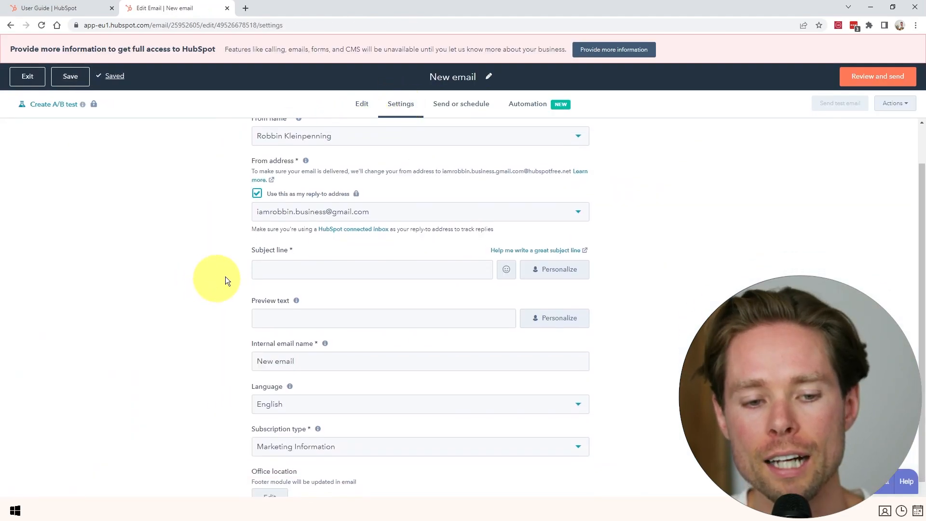
pyautogui.click(291, 215)
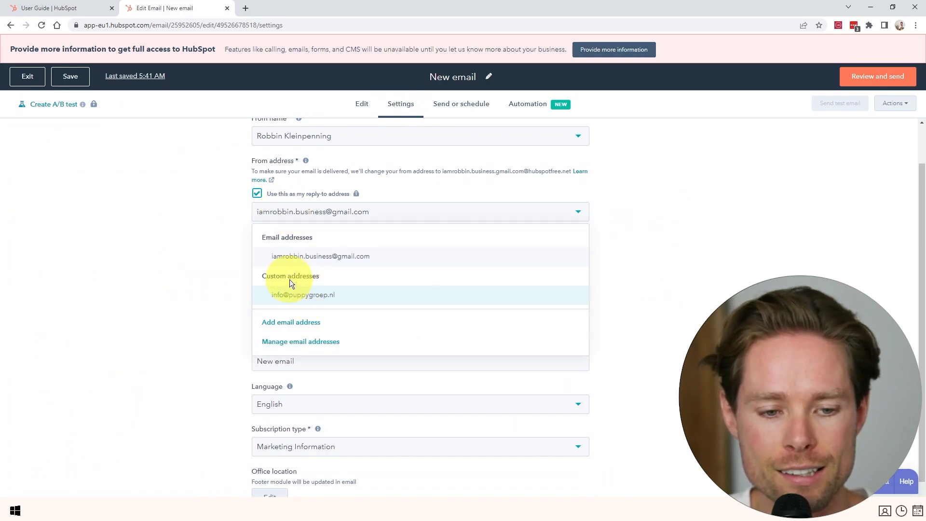
pyautogui.click(319, 299)
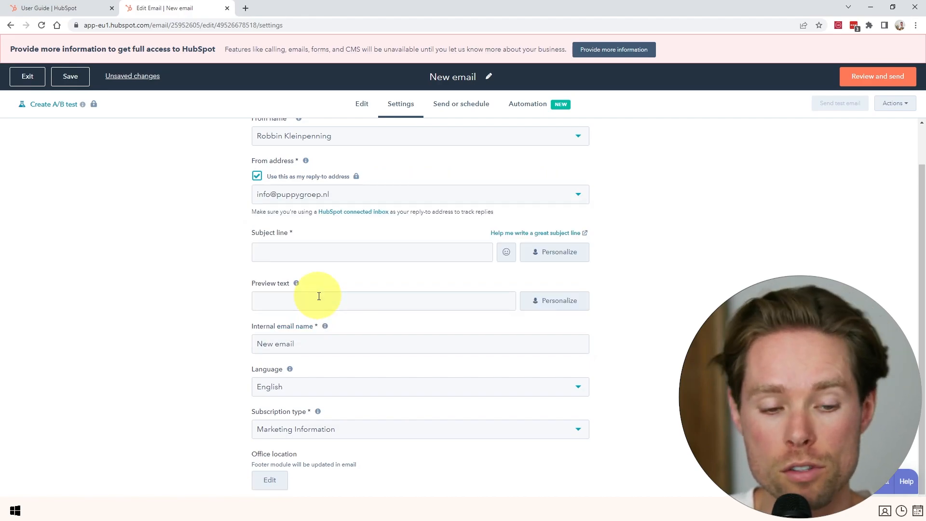
pyautogui.scroll(1, 329, 215)
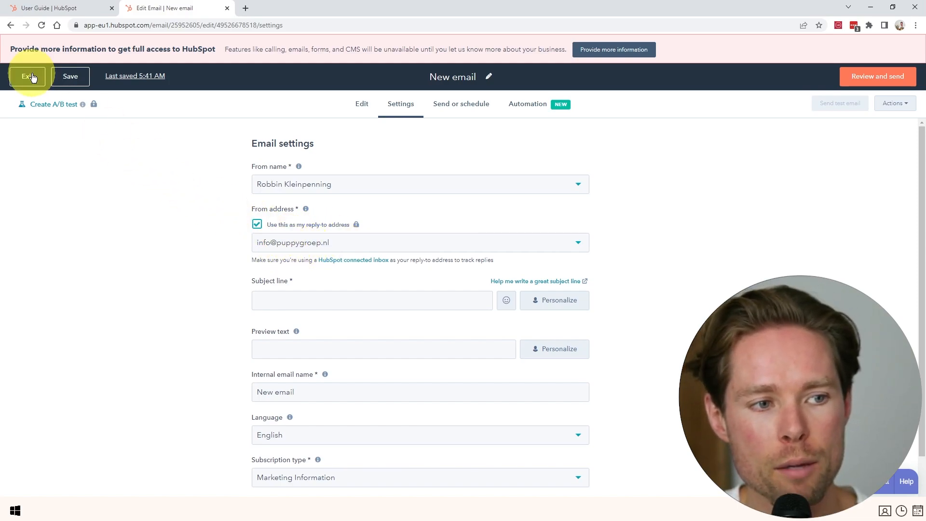
pyautogui.click(226, 8)
# Begin creating a new user under Users & Teams with the info address, leaving it unfinished.
pyautogui.click(59, 47)
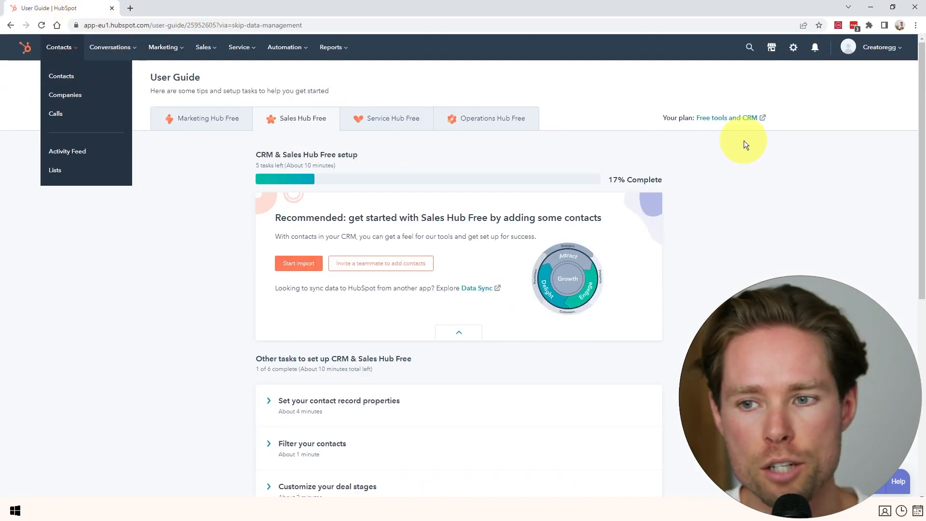
pyautogui.click(793, 48)
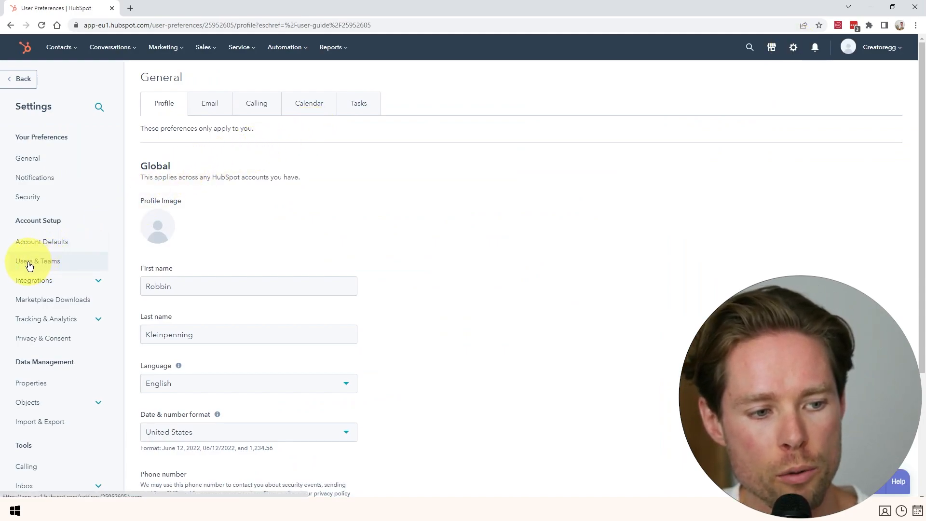
pyautogui.click(48, 262)
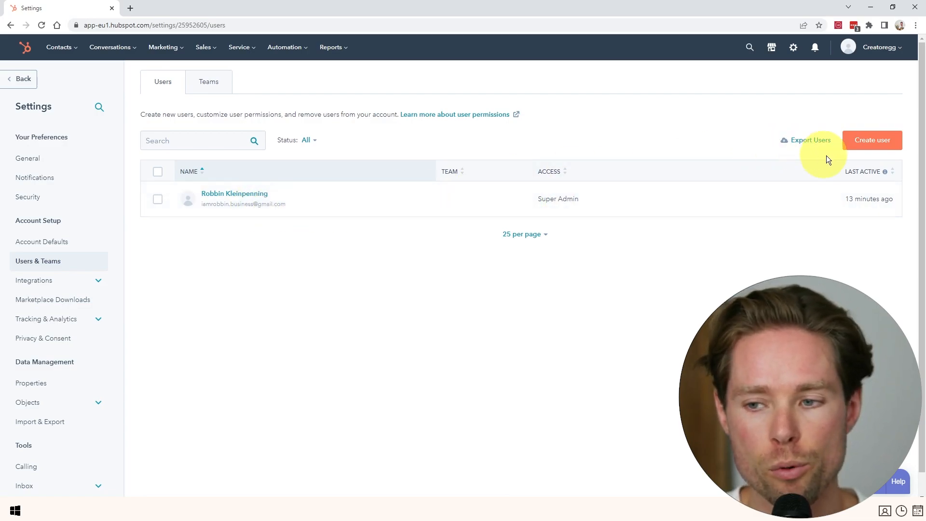
pyautogui.click(880, 150)
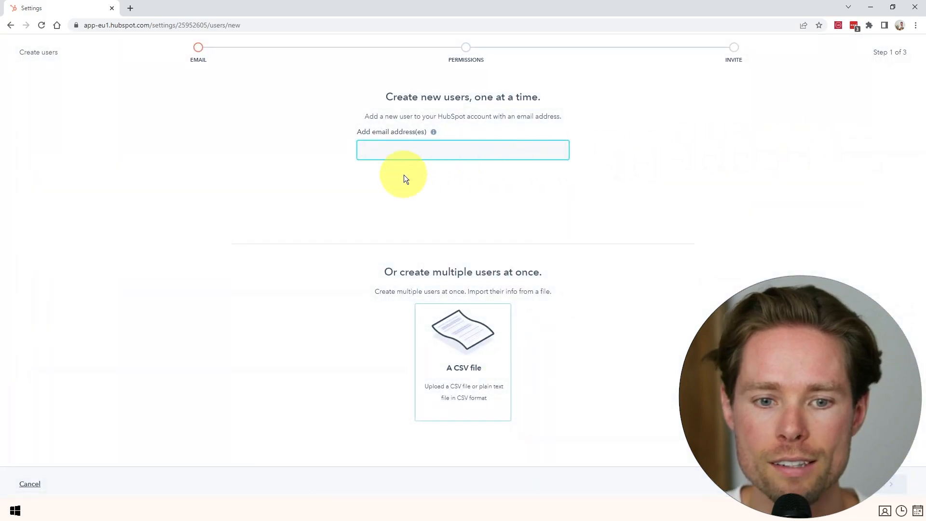
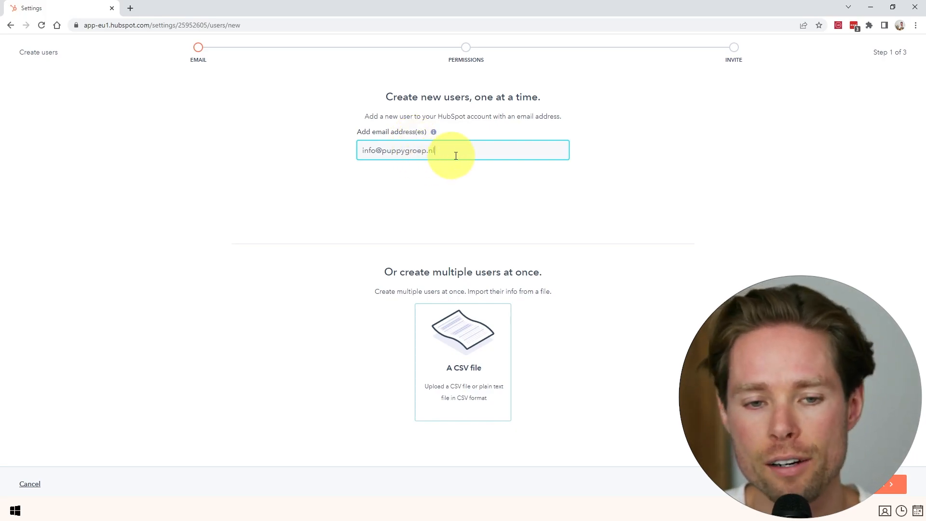
pyautogui.moveTo(451, 152); pyautogui.dragTo(348, 154)
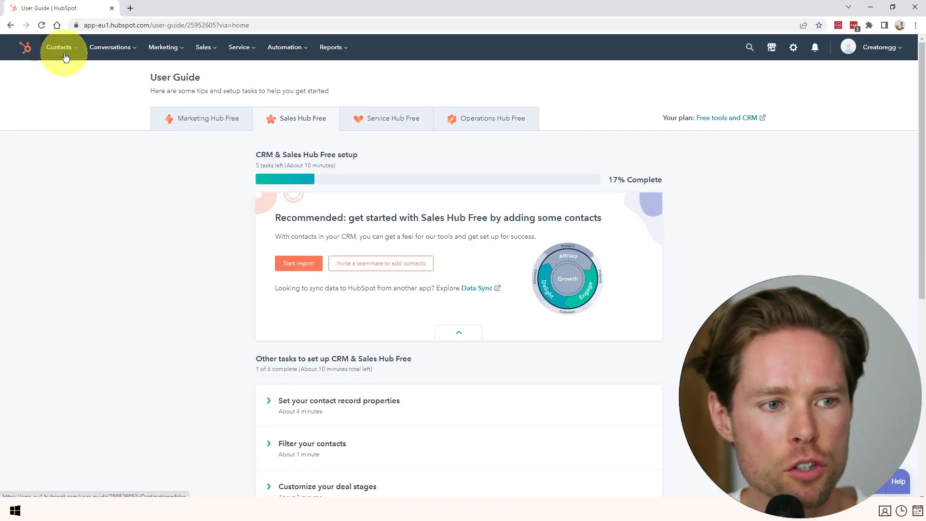
pyautogui.click(60, 48)
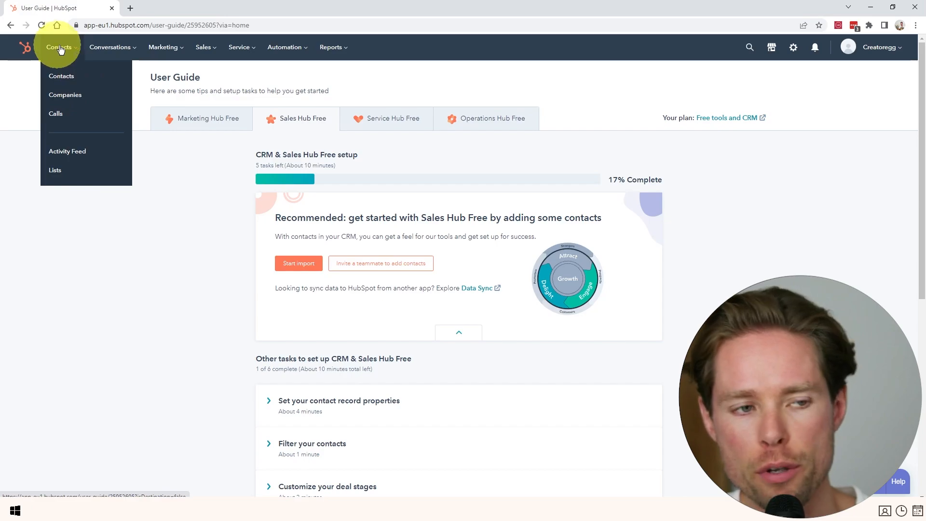
# Open Contacts > Contacts, then open the Settings page in a new tab and switch to it.
pyautogui.click(73, 83)
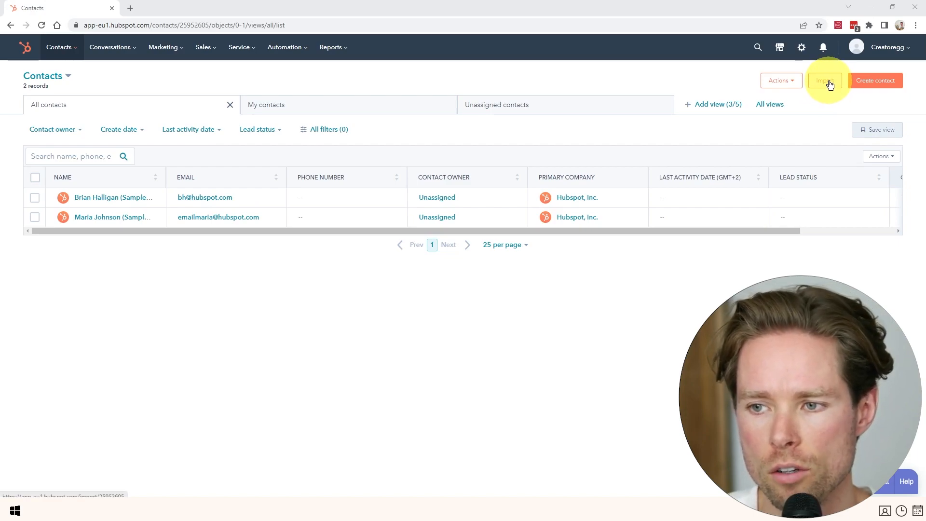
pyautogui.click(822, 121)
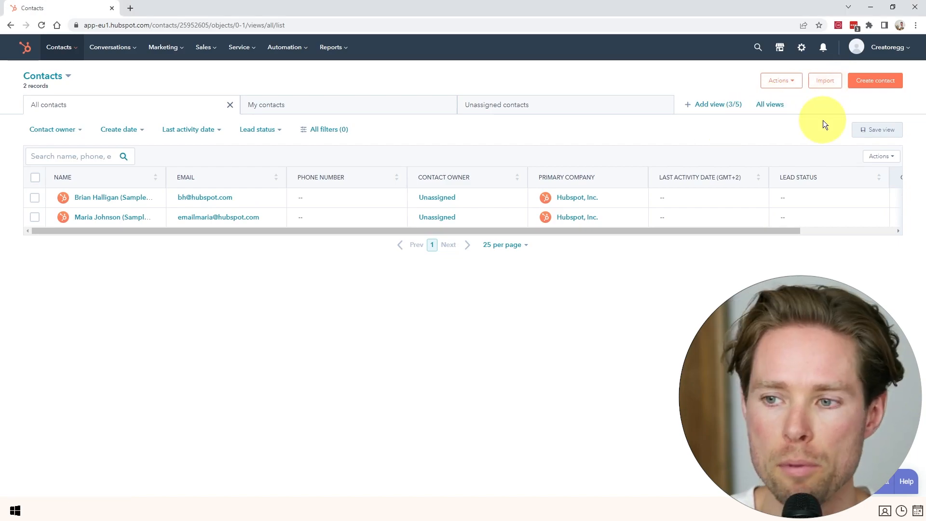
pyautogui.rightClick(803, 51)
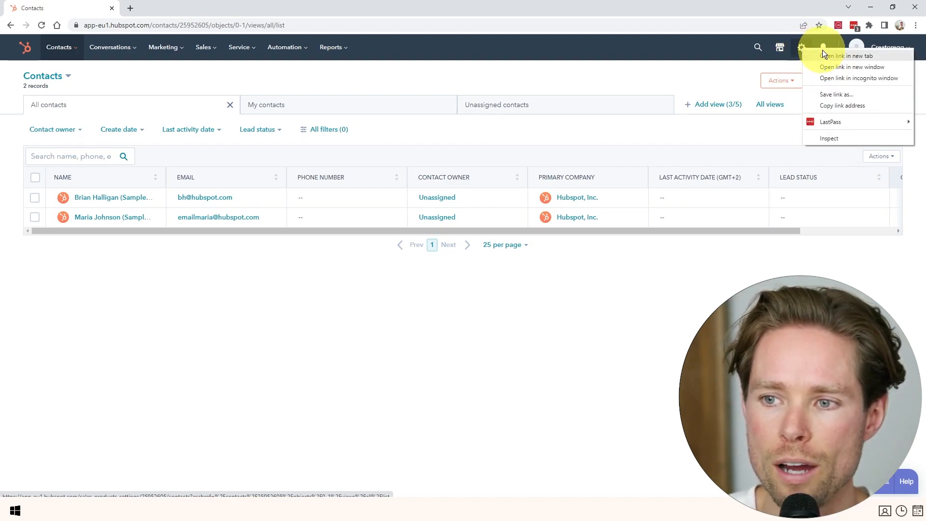
pyautogui.click(862, 55)
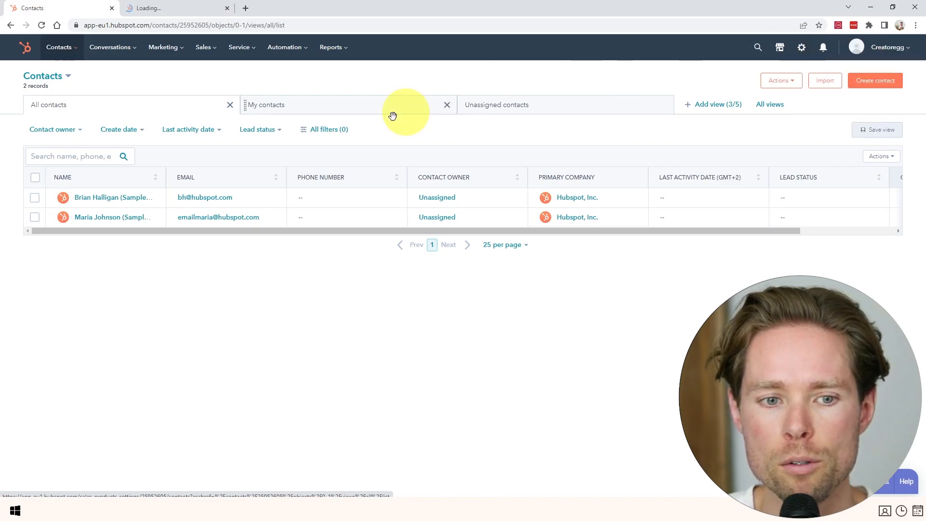
pyautogui.click(167, 10)
# Open the HubSpot App Marketplace from Integrations > Connected apps.
pyautogui.scroll(-1, 58, 270)
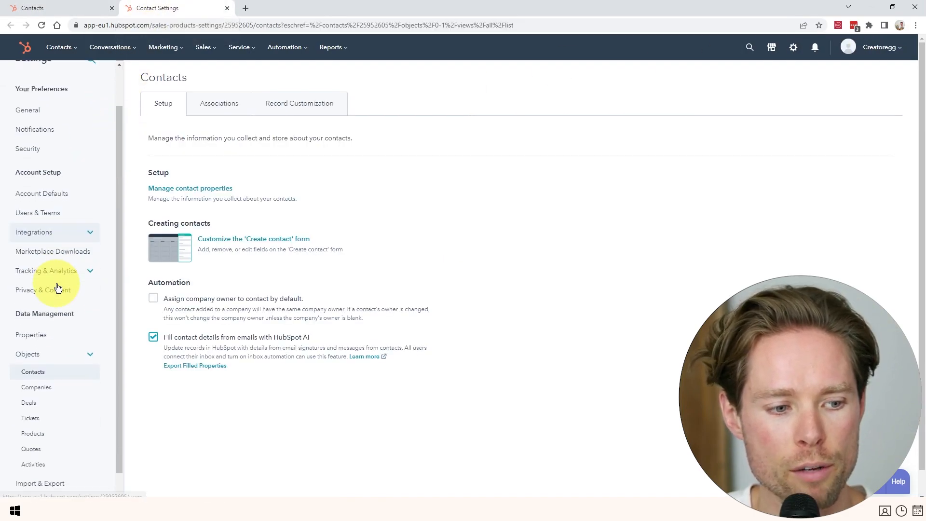
pyautogui.click(57, 234)
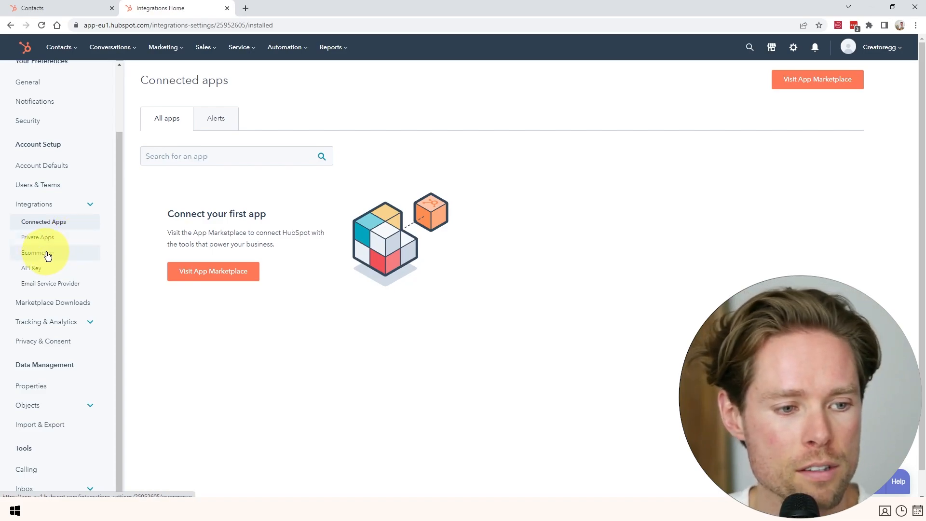
pyautogui.click(820, 79)
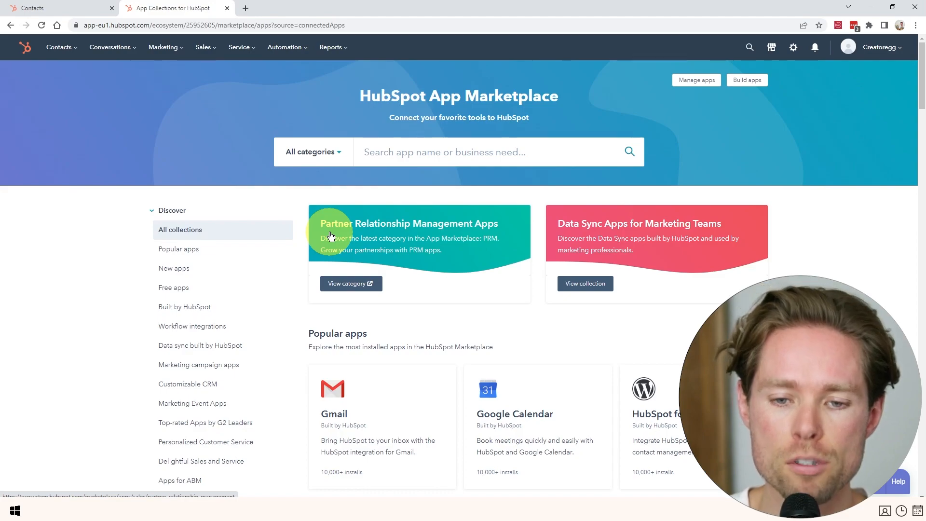
# Search 'shopify', view the Shopify Integration app listing, then return to the Contacts tab.
pyautogui.click(430, 152)
pyautogui.write('shopify')
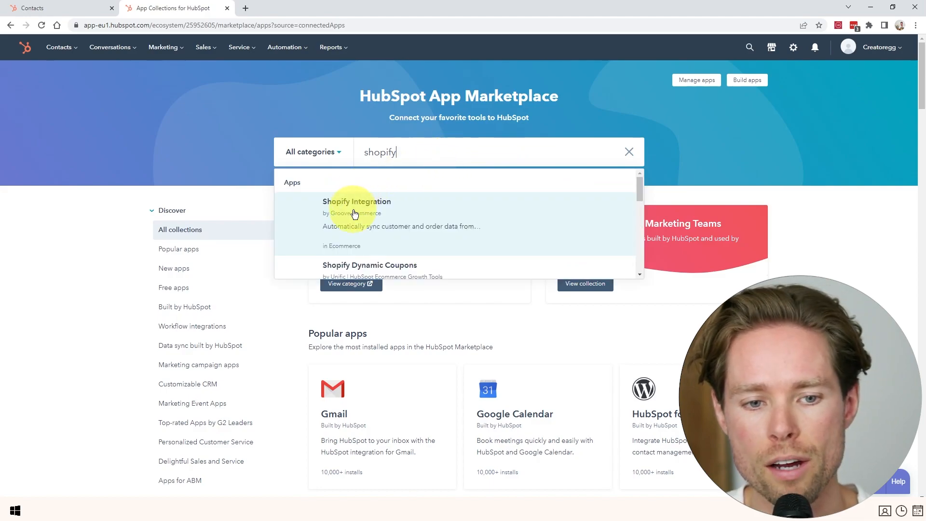
pyautogui.click(355, 214)
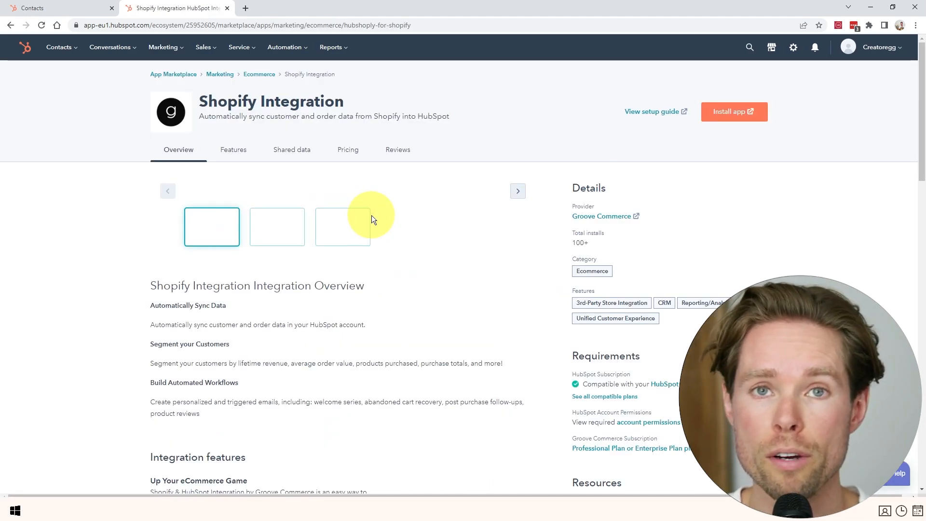
pyautogui.scroll(-3, 403, 236)
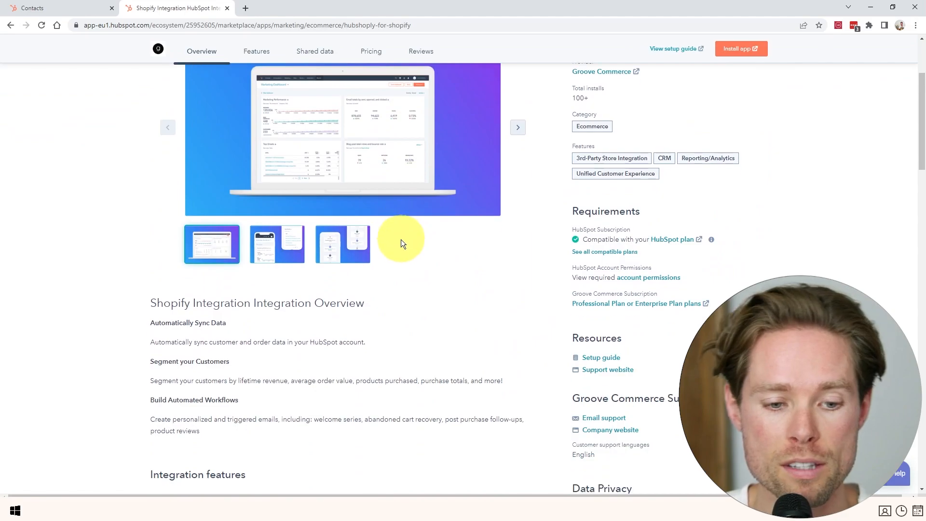
pyautogui.scroll(3, 404, 242)
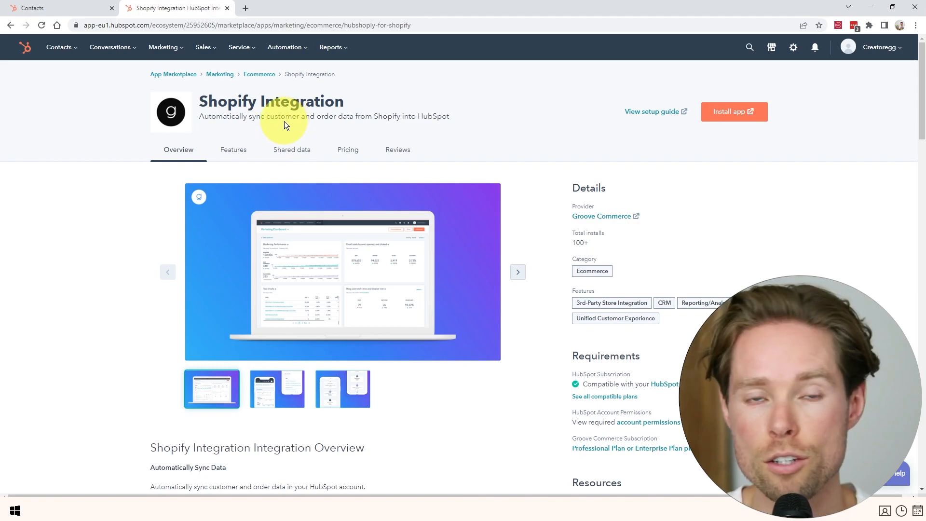
pyautogui.click(75, 8)
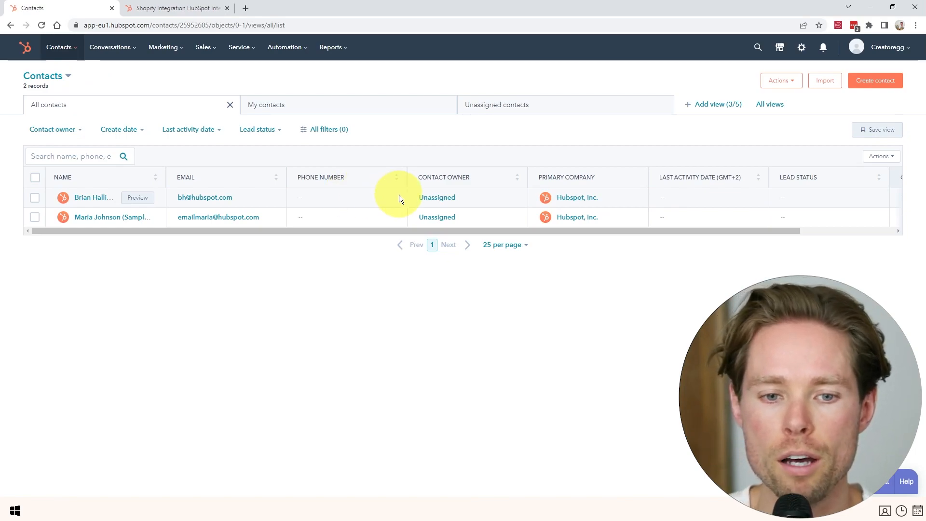
# Switch tabs to bring up the trial account's 322-record Contacts list.
pyautogui.click(178, 8)
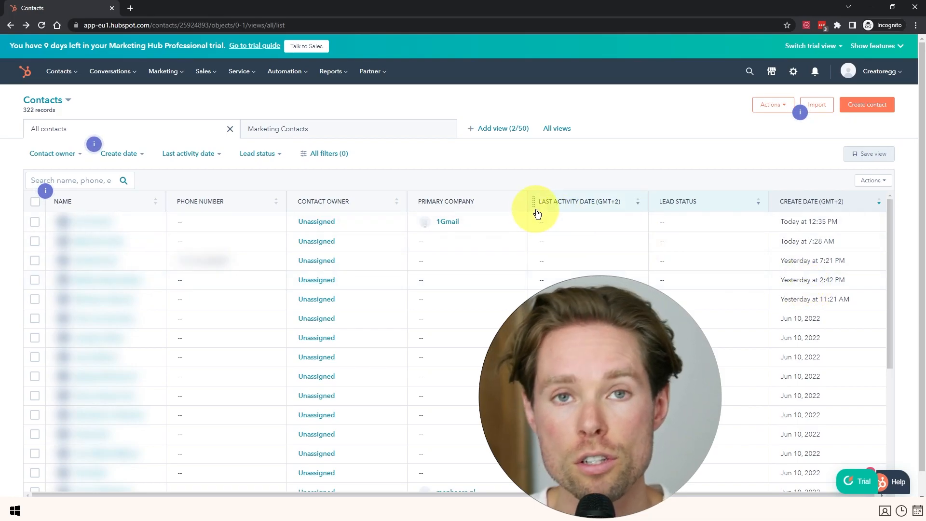
# Go to Contacts > Lists and open the 5-contact High revenue list.
pyautogui.click(255, 45)
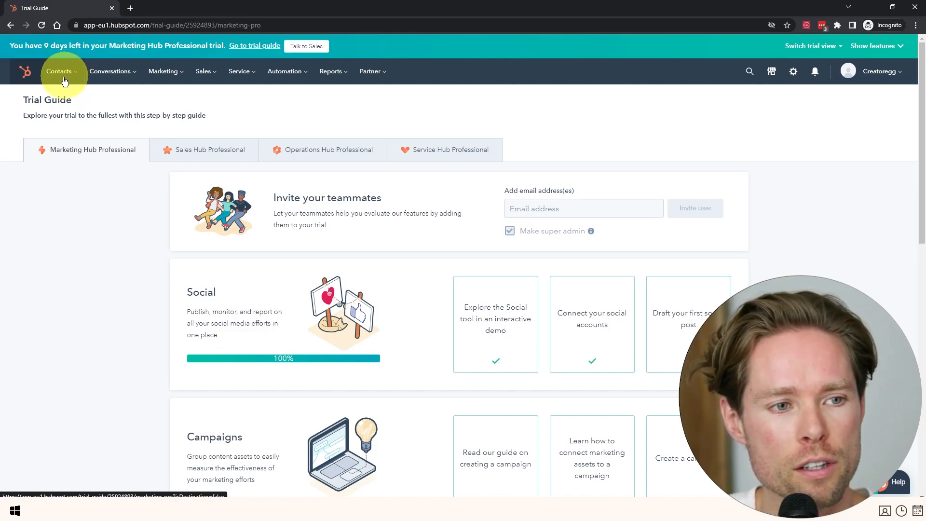
pyautogui.click(59, 72)
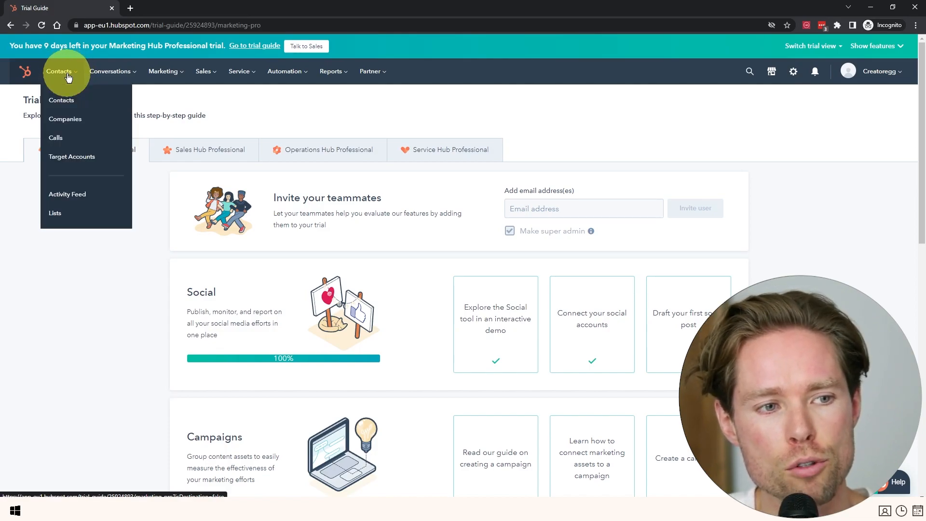
pyautogui.click(61, 213)
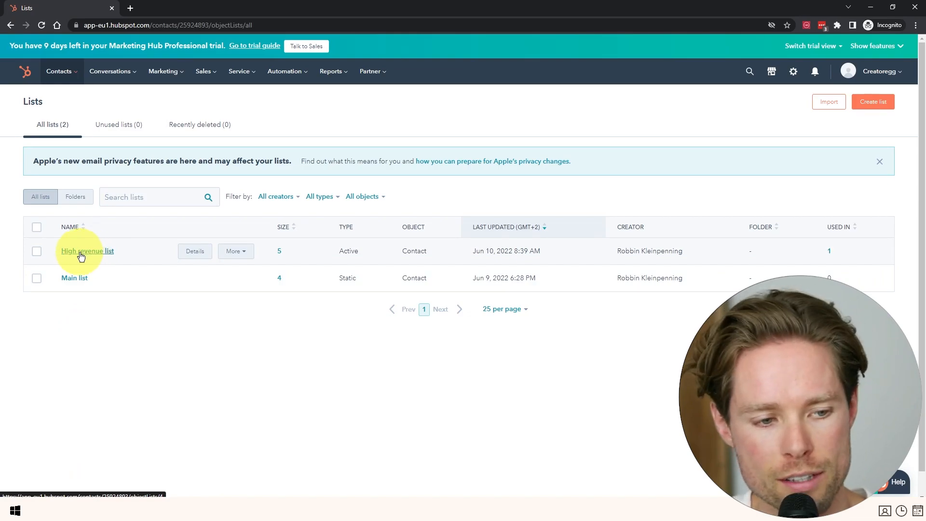
pyautogui.click(84, 251)
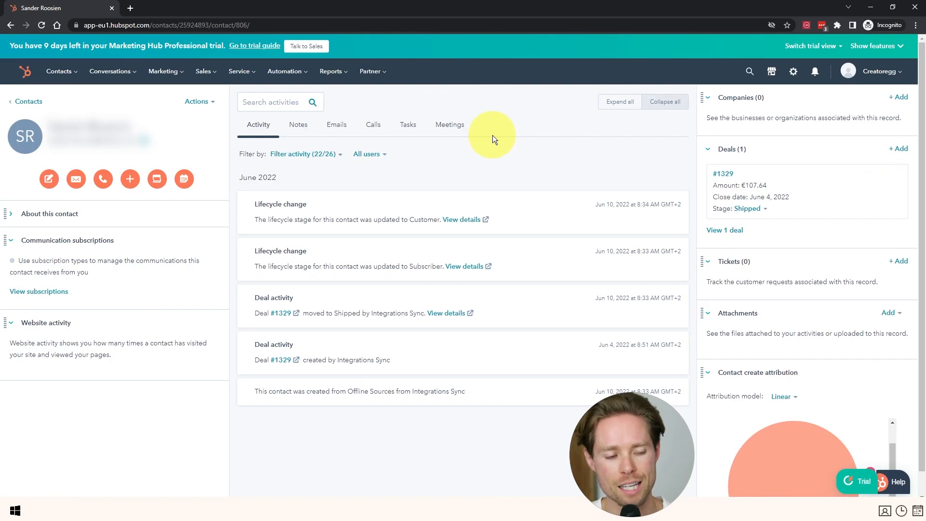
# Review deal #1329's June 4, 2022 close date and stage options, leaving it at Shipped.
pyautogui.moveTo(762, 172)
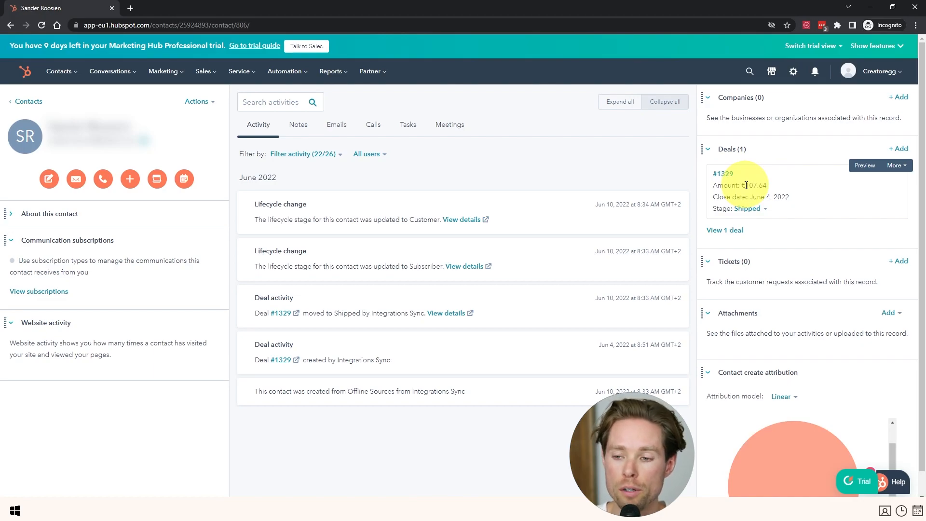
pyautogui.moveTo(713, 197); pyautogui.dragTo(785, 202)
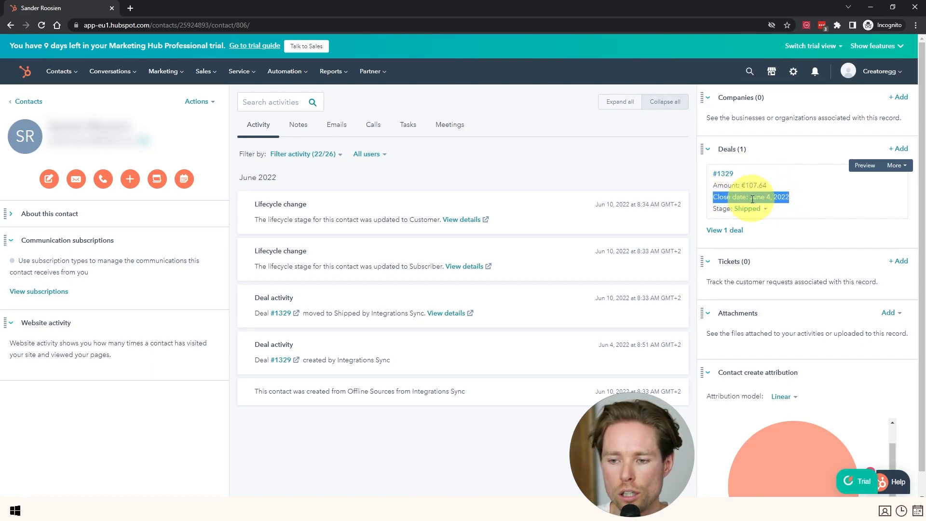
pyautogui.moveTo(742, 198); pyautogui.dragTo(793, 201)
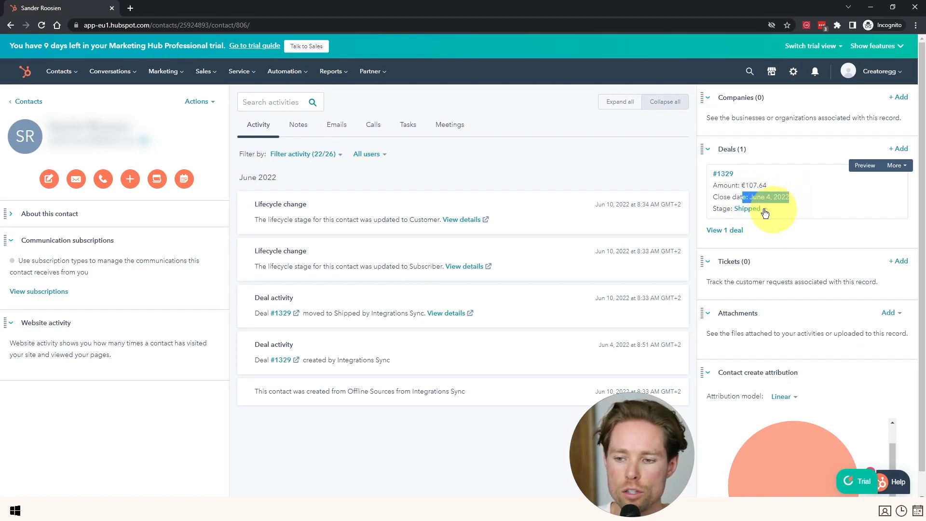
pyautogui.tripleClick(754, 212)
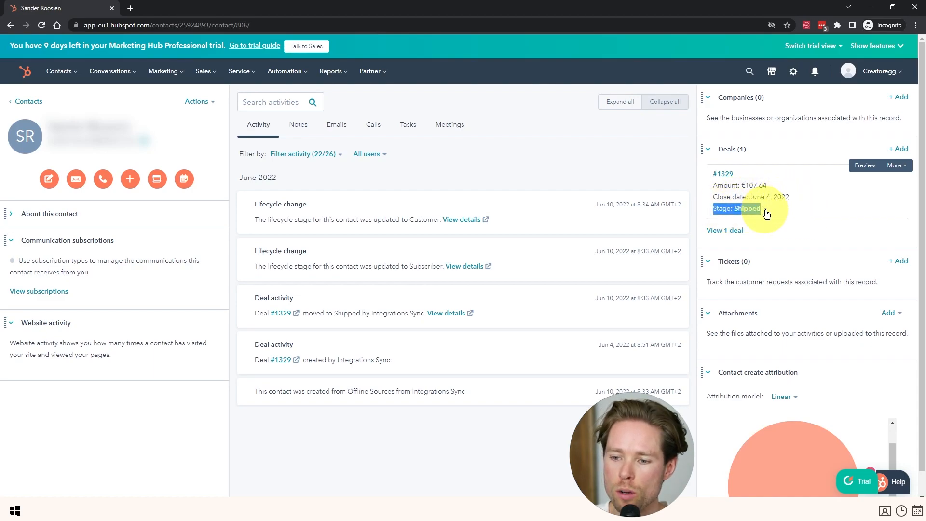
pyautogui.click(755, 210)
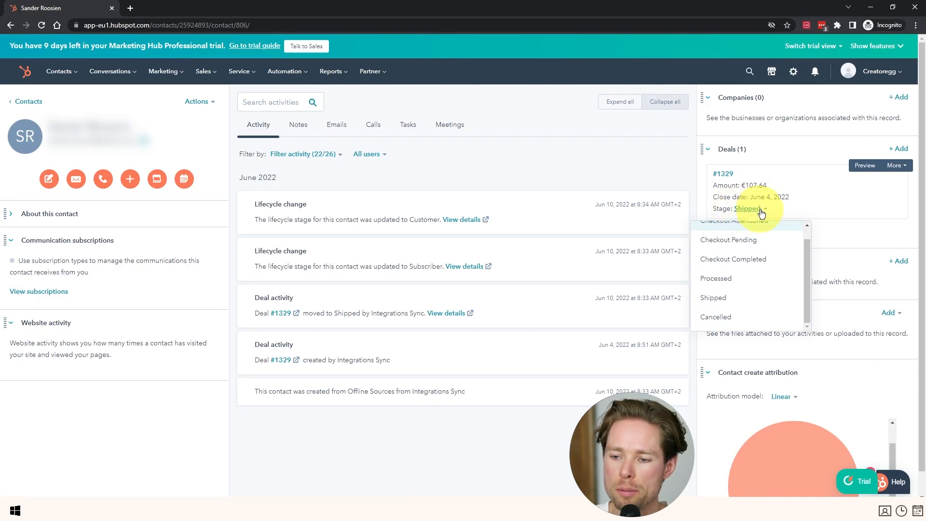
pyautogui.scroll(1, 752, 263)
pyautogui.scroll(-2, 752, 270)
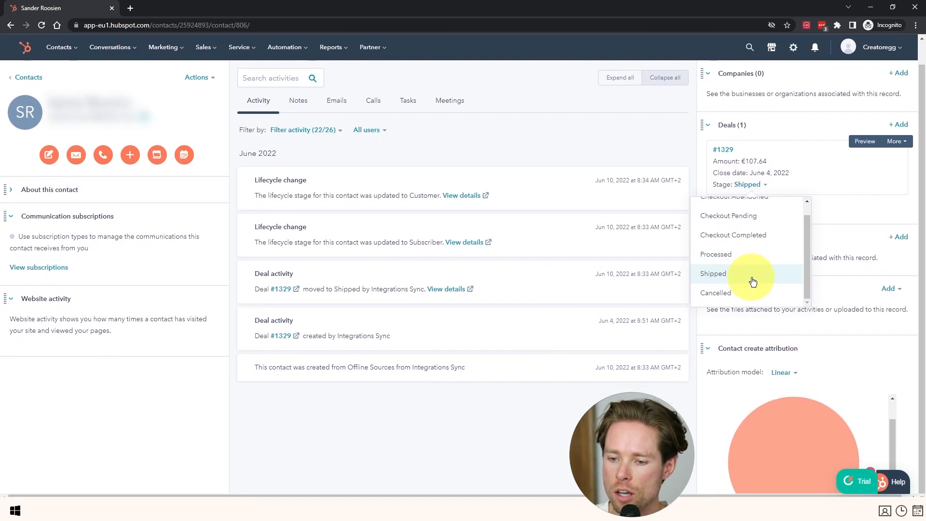
pyautogui.scroll(1, 752, 280)
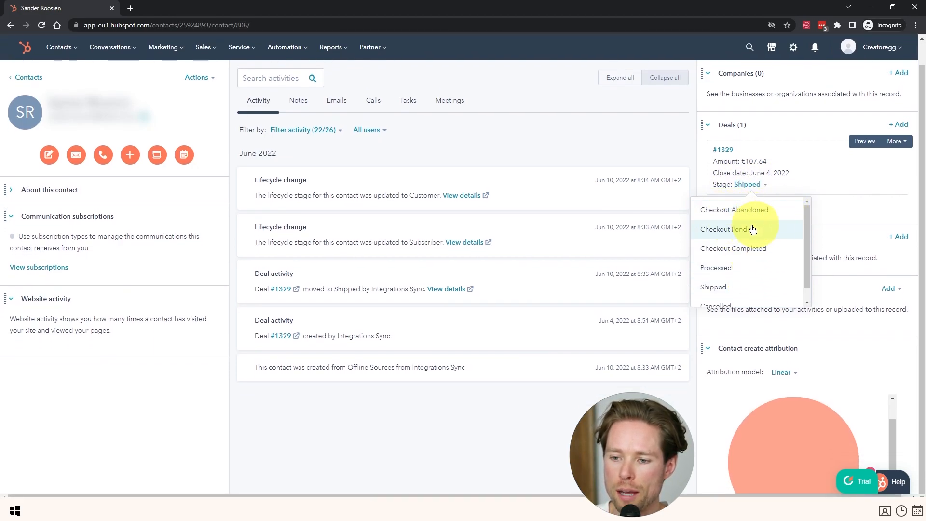
pyautogui.scroll(-1, 728, 251)
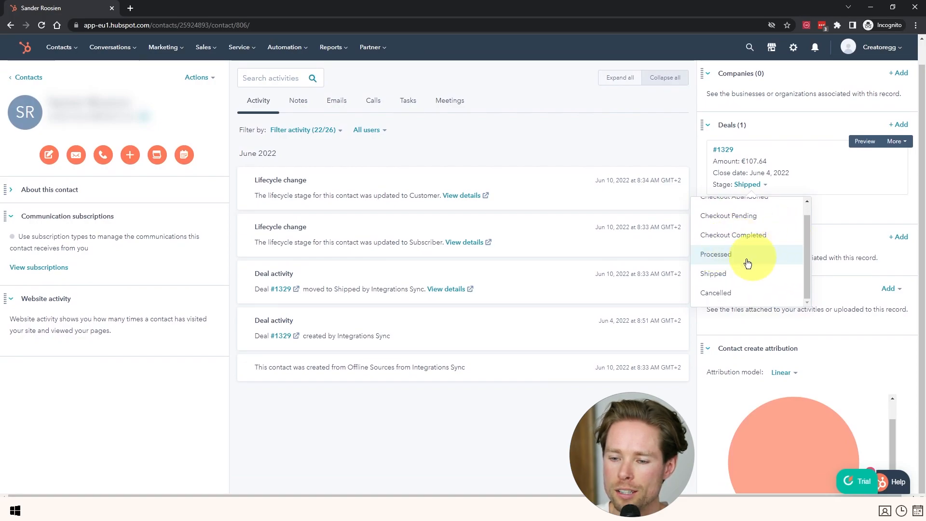
pyautogui.click(747, 183)
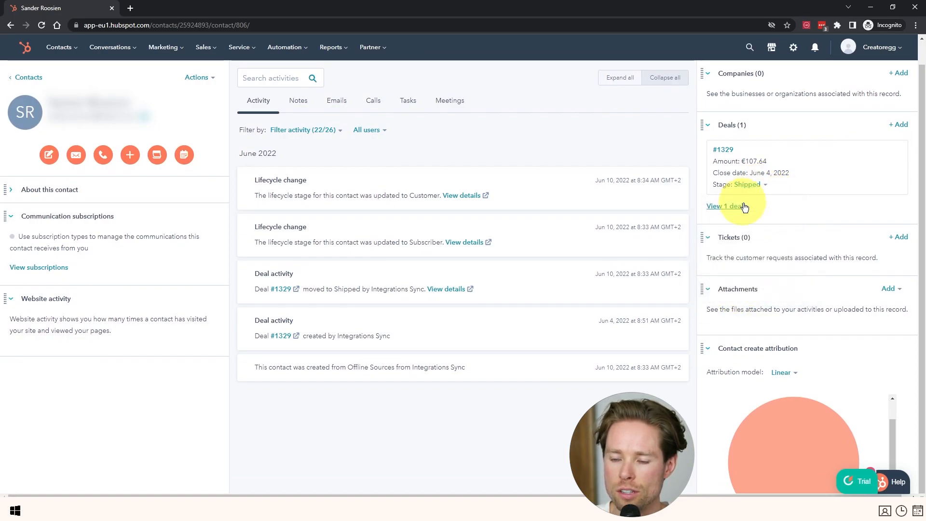
# Look through the contact's Notes, Emails and Tasks sections.
pyautogui.click(308, 100)
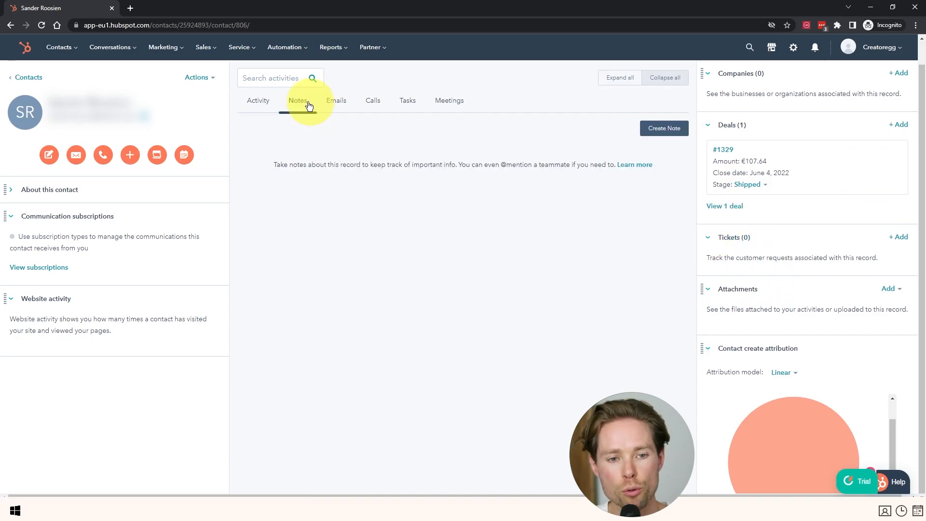
pyautogui.click(325, 102)
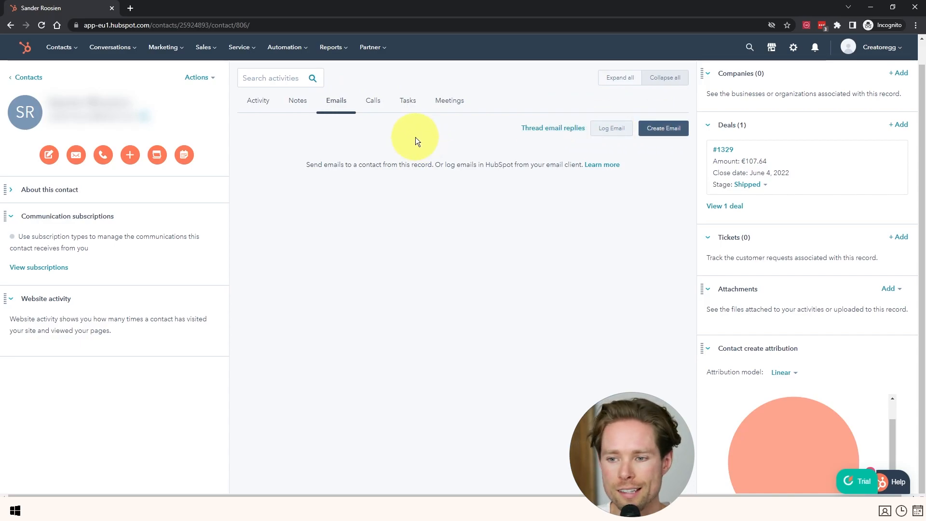
pyautogui.click(407, 102)
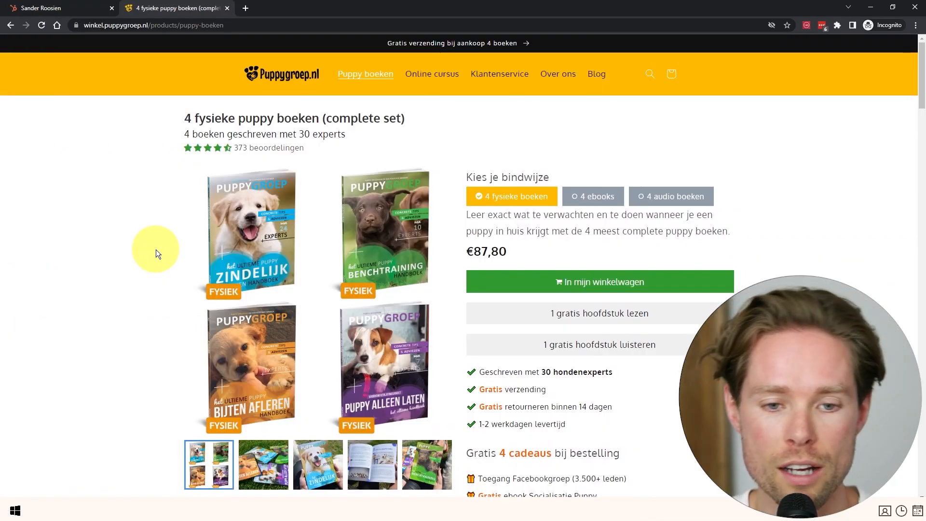
# Scroll through the '4 fysieke puppy boeken' product page and reviews, then return to the HubSpot contact.
pyautogui.scroll(-6, 164, 251)
pyautogui.scroll(-5, 161, 253)
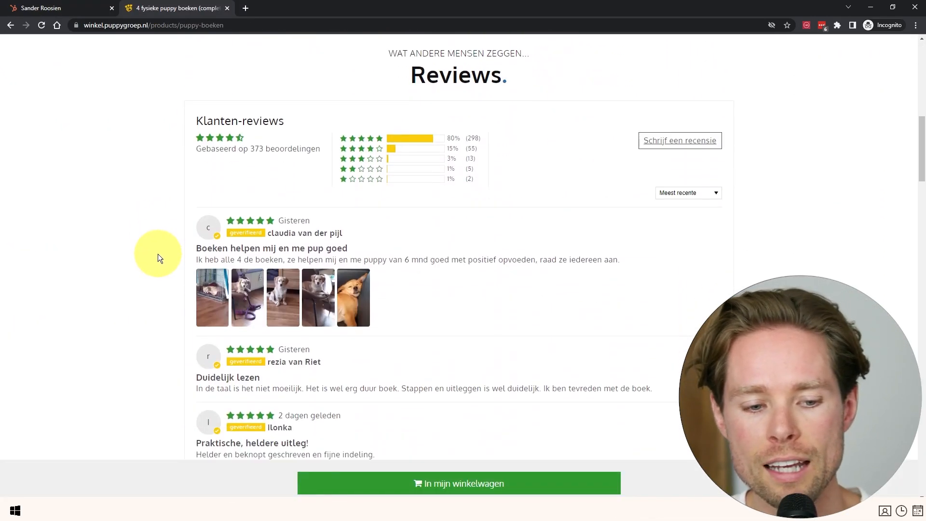
pyautogui.scroll(1, 132, 250)
pyautogui.scroll(-1, 134, 251)
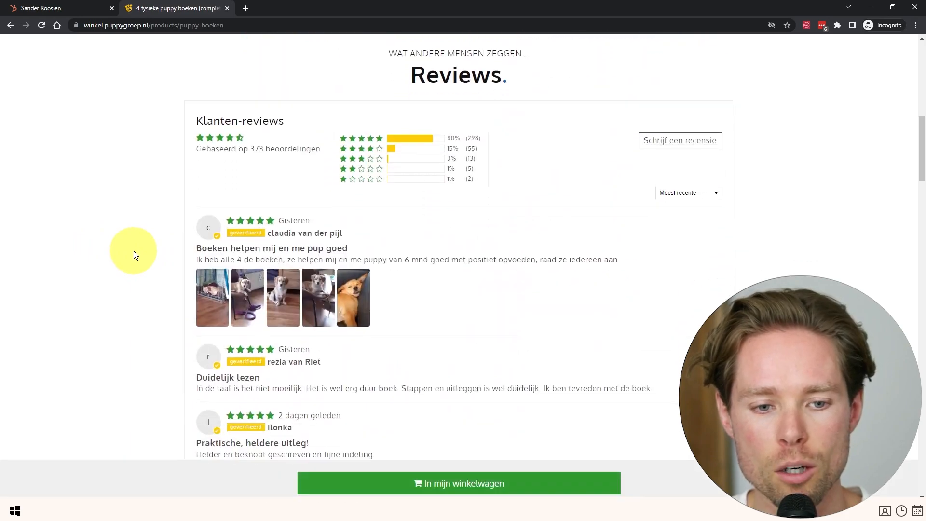
pyautogui.scroll(10, 181, 218)
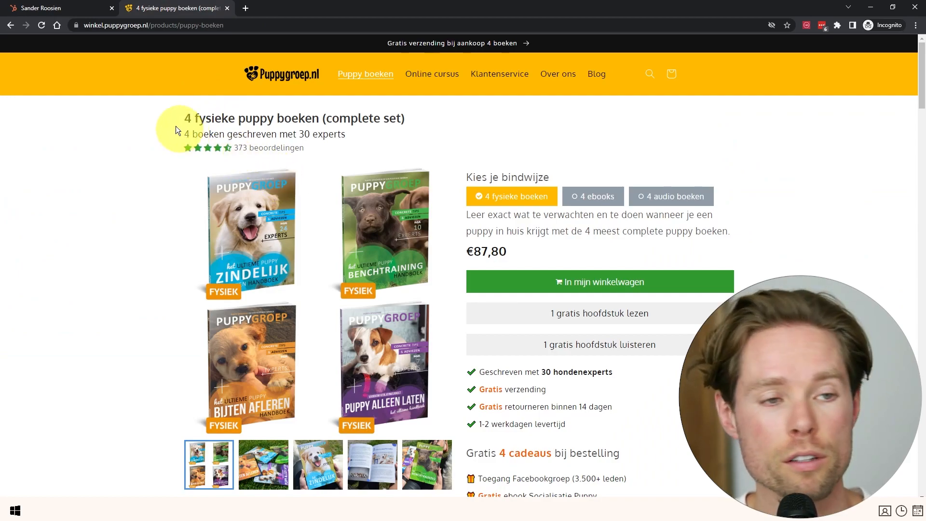
pyautogui.click(66, 11)
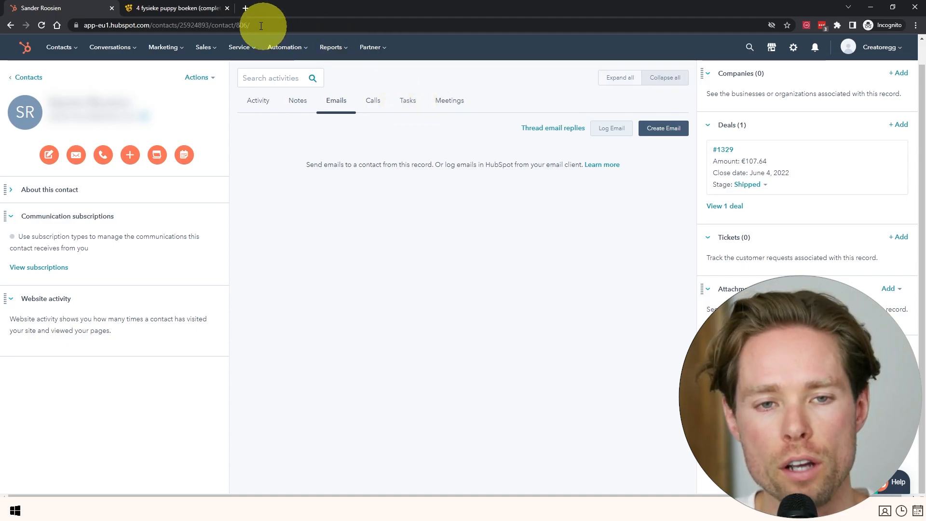
pyautogui.click(184, 7)
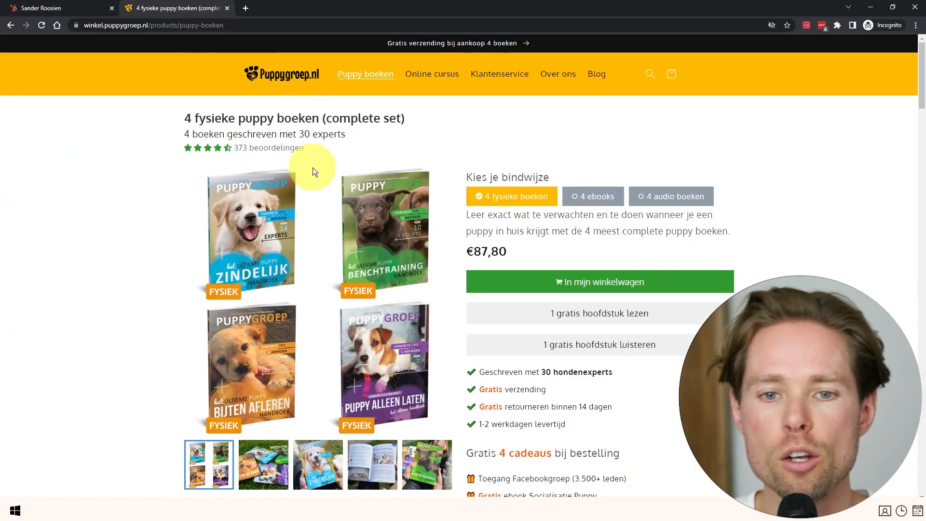
pyautogui.click(92, 8)
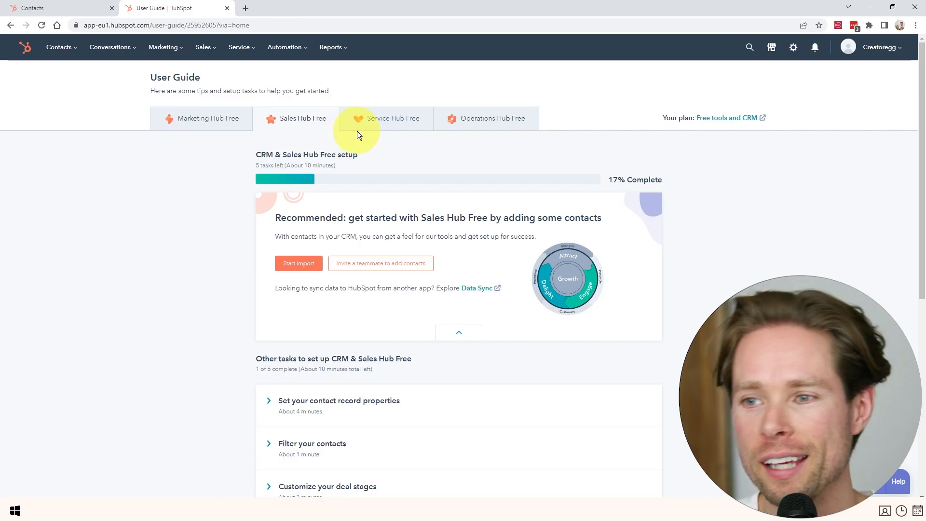
# Reach the Import page via Contacts > Lists, then bring up the Google Sheets contacts sheet.
pyautogui.click(794, 49)
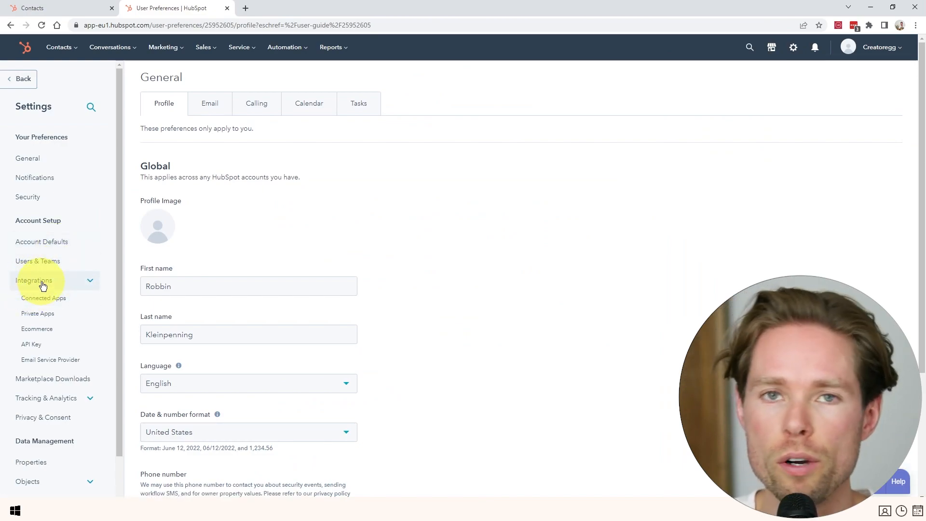
pyautogui.click(77, 7)
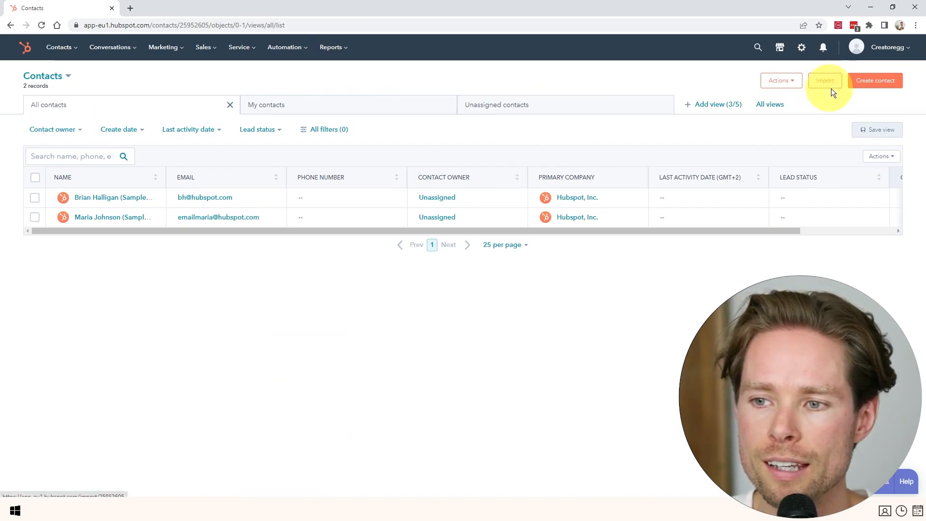
pyautogui.click(62, 47)
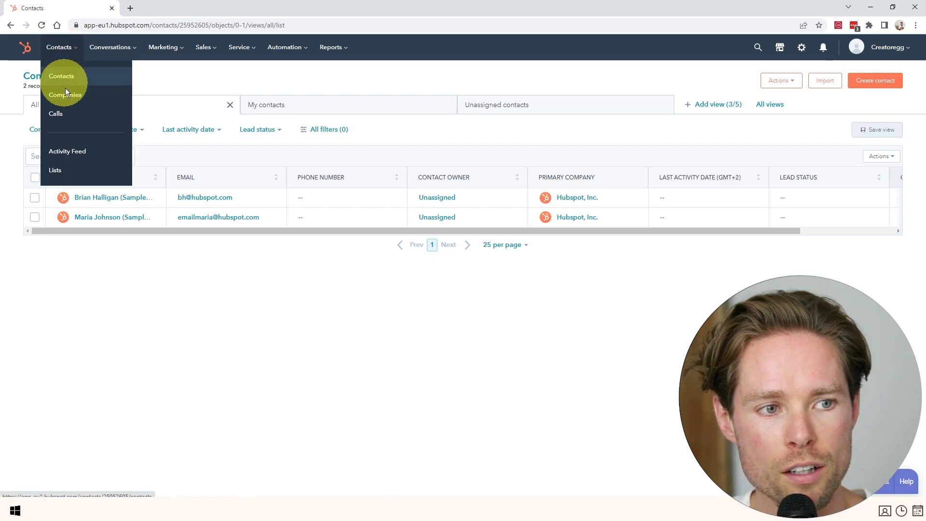
pyautogui.click(56, 170)
pyautogui.click(837, 81)
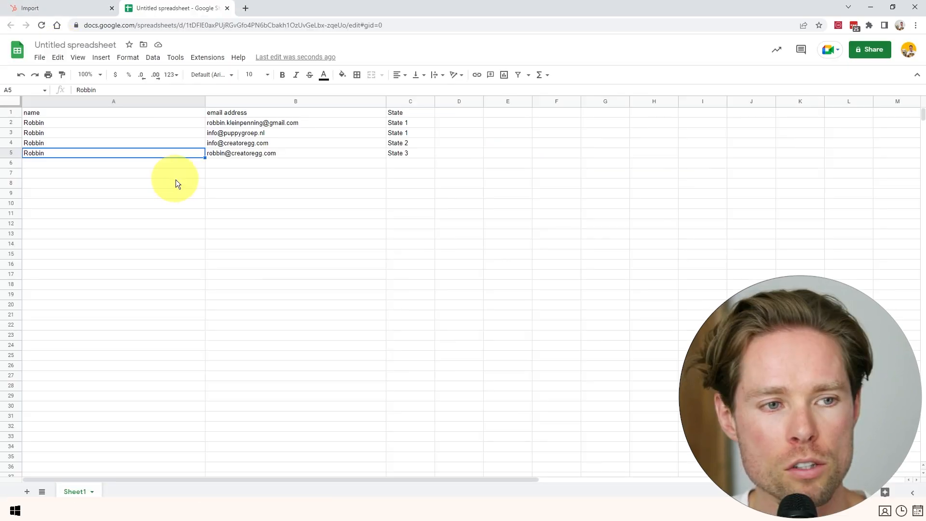
pyautogui.click(169, 214)
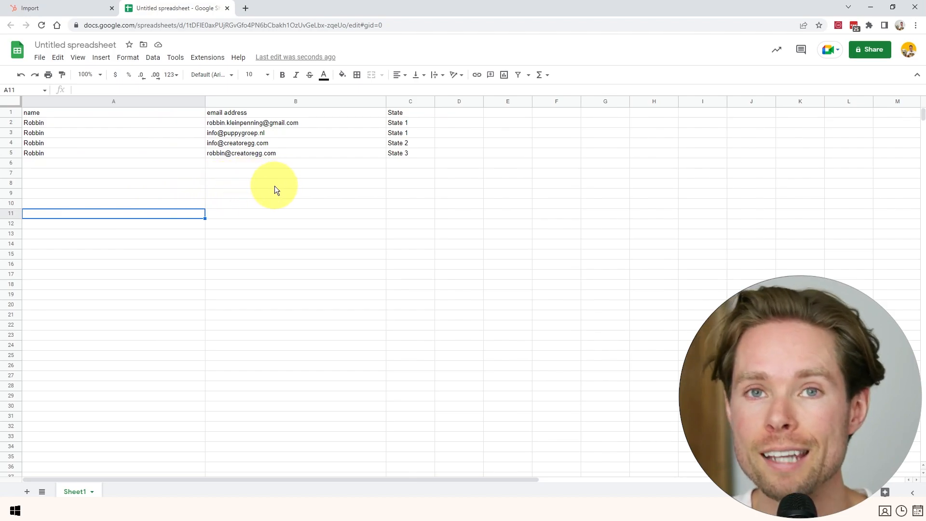
# Review the sheet's name, email address and State columns (State 1 to State 3).
pyautogui.click(77, 102)
pyautogui.click(39, 128)
pyautogui.click(40, 114)
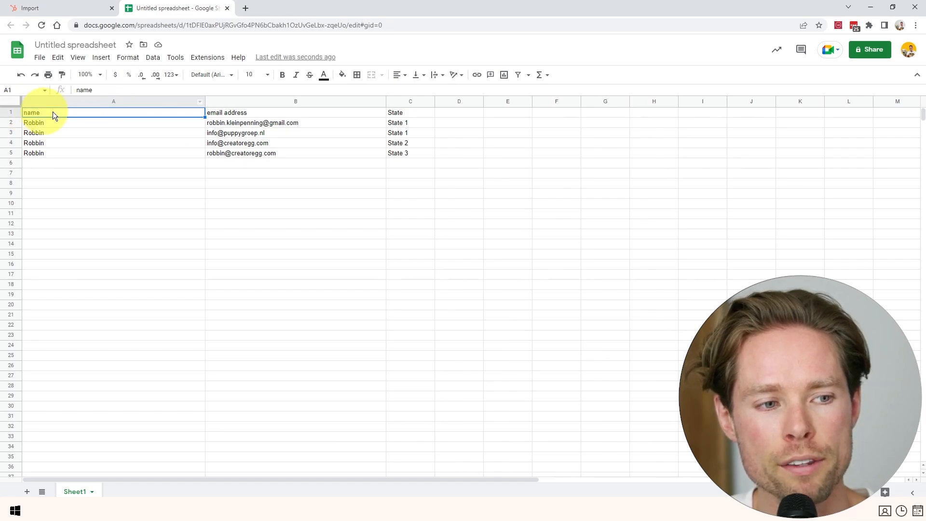
pyautogui.click(246, 116)
pyautogui.click(298, 123)
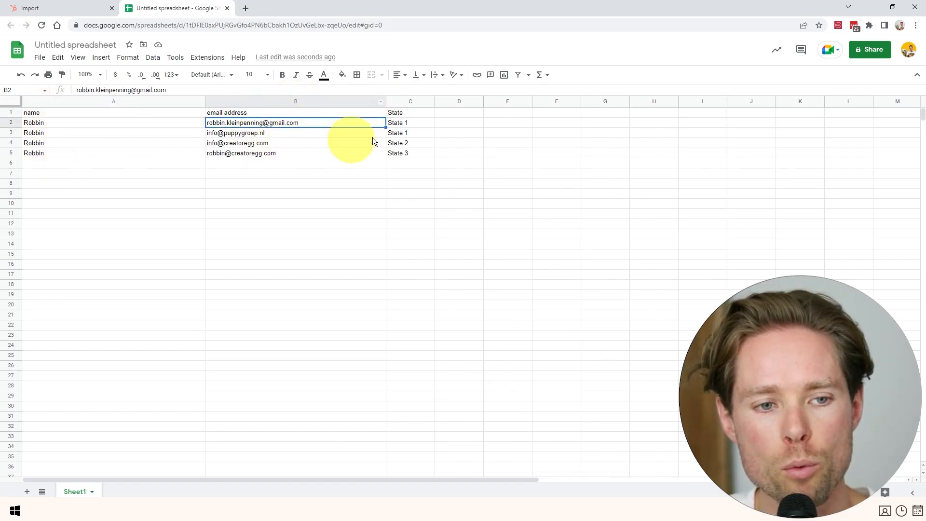
pyautogui.click(412, 101)
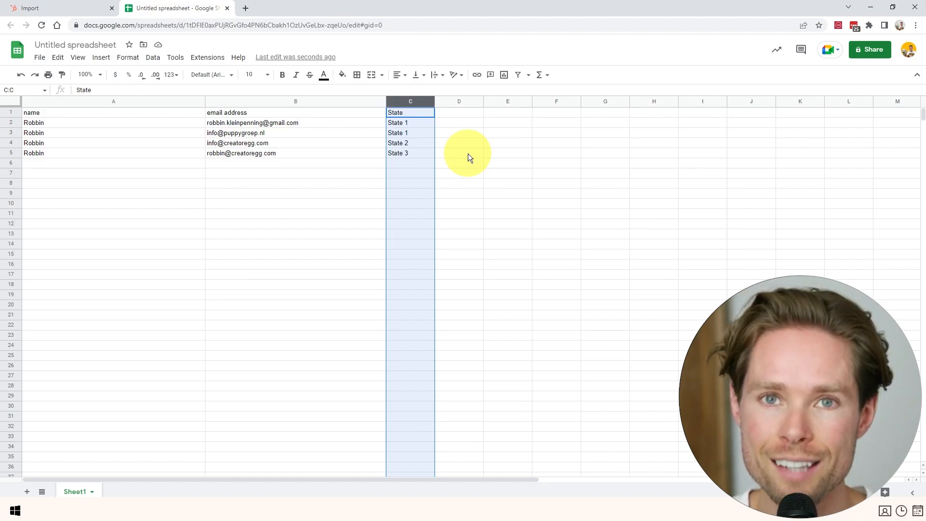
pyautogui.moveTo(411, 122); pyautogui.dragTo(412, 151)
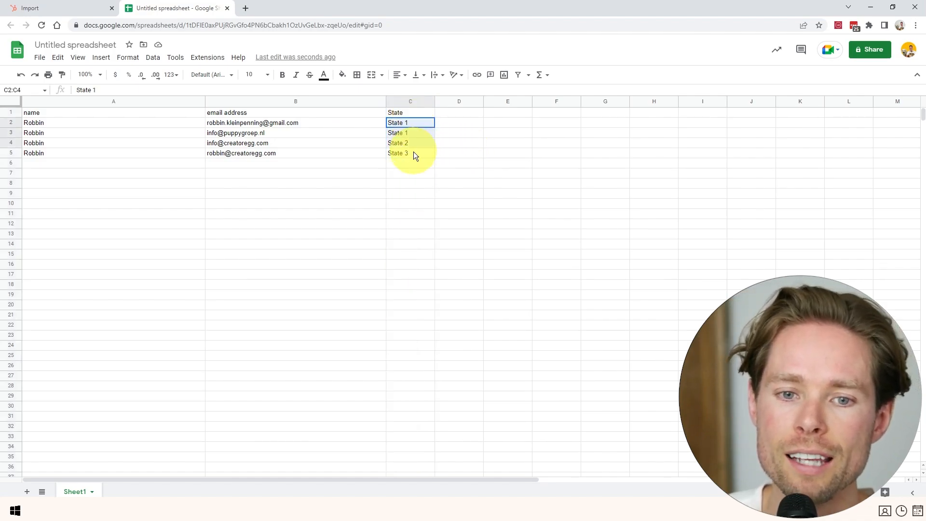
pyautogui.click(468, 180)
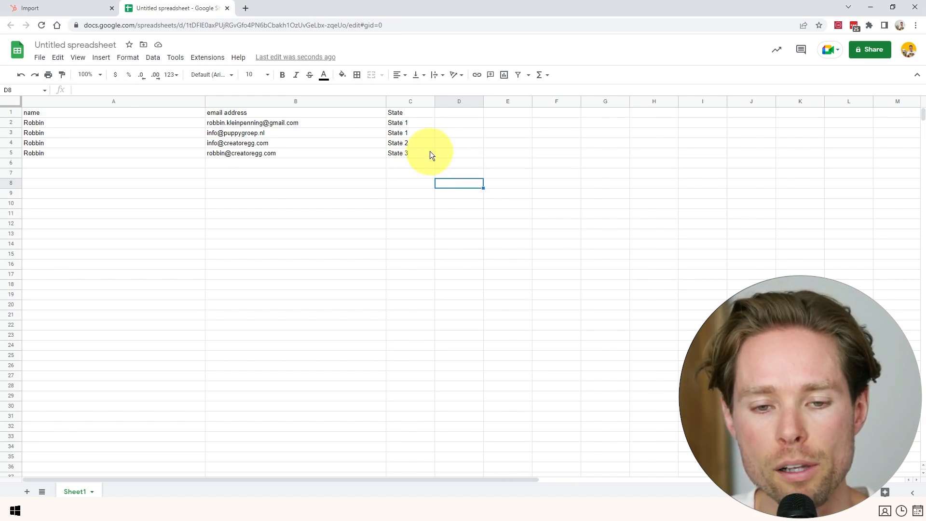
pyautogui.click(411, 124)
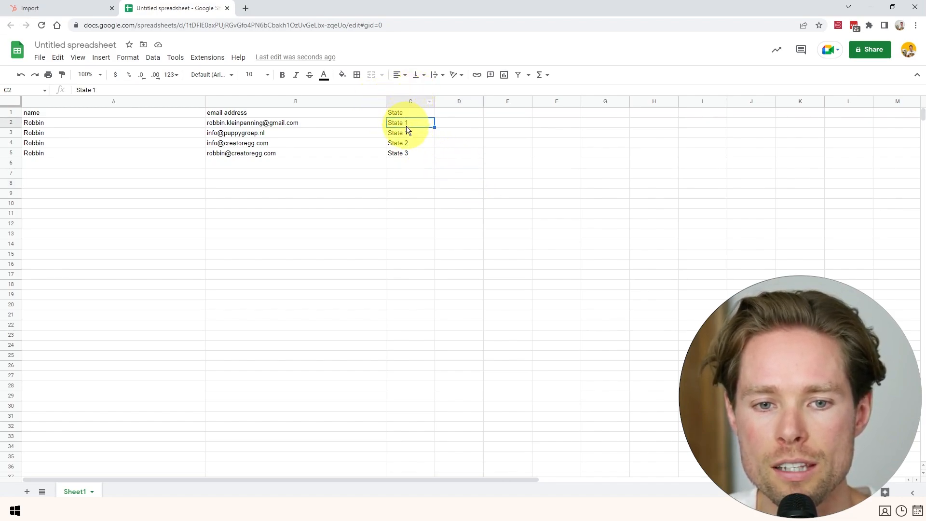
pyautogui.click(407, 154)
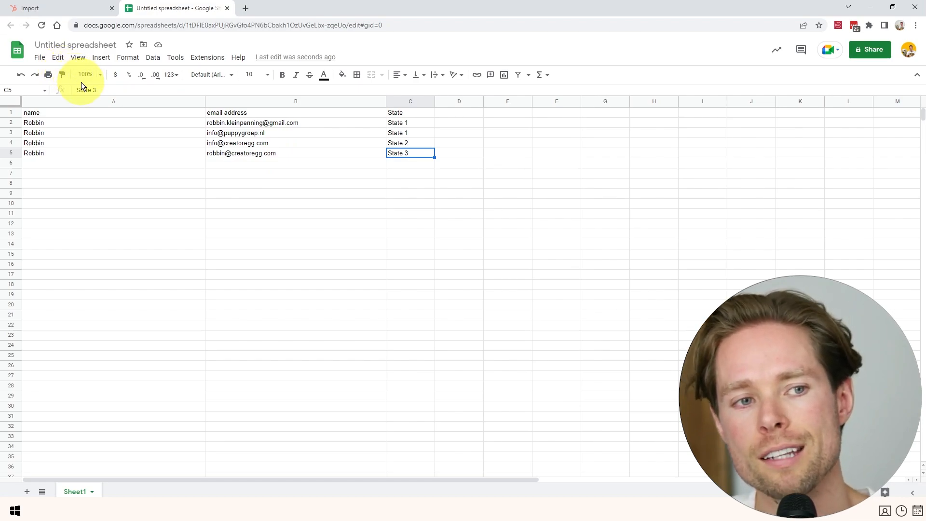
# Download the sheet as a Comma Separated Values (.csv) file and return to HubSpot's Imports page.
pyautogui.click(40, 58)
pyautogui.moveTo(66, 176)
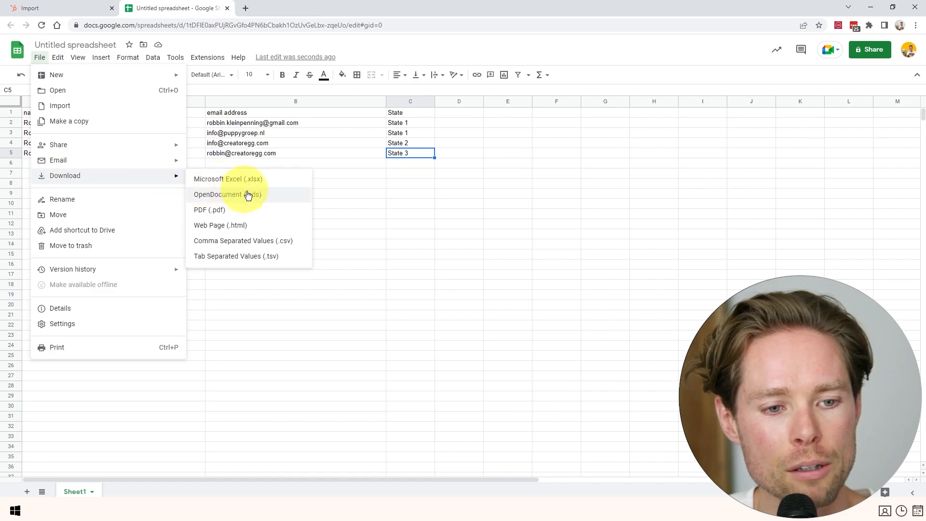
pyautogui.click(288, 242)
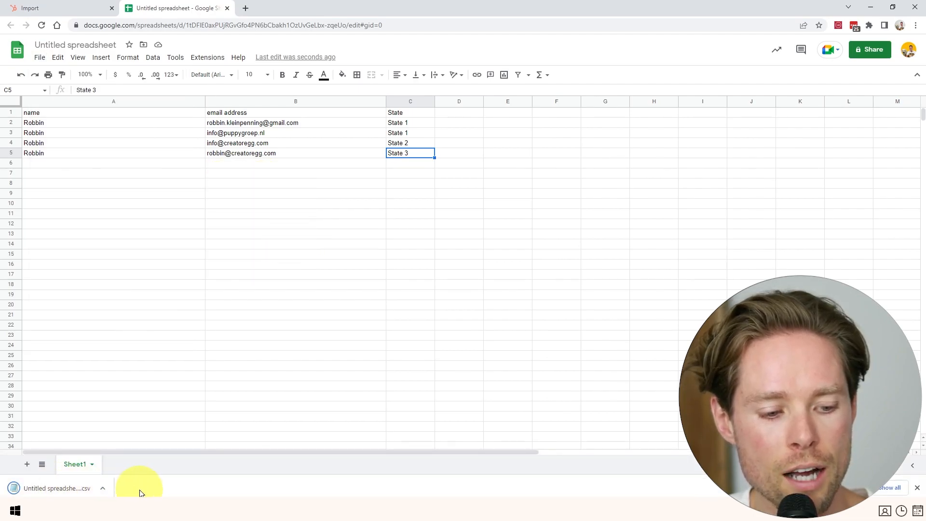
pyautogui.click(917, 488)
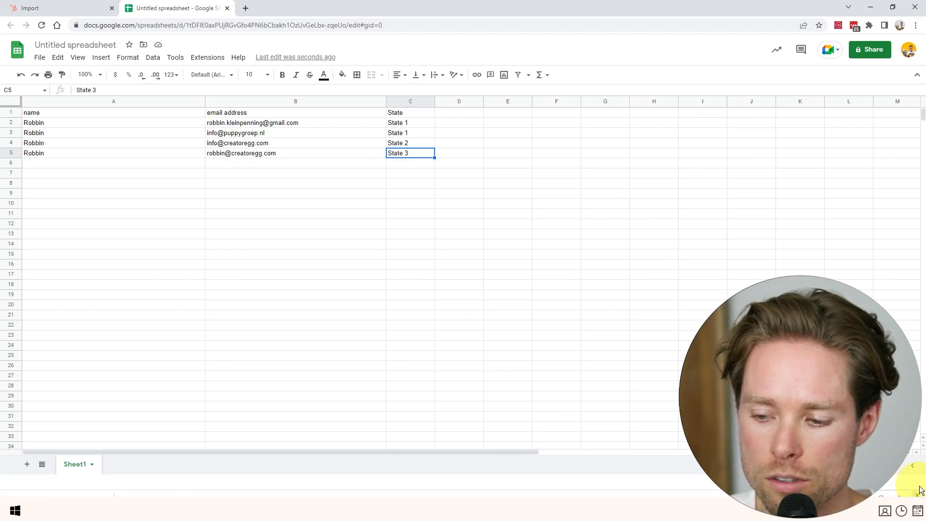
pyautogui.click(45, 5)
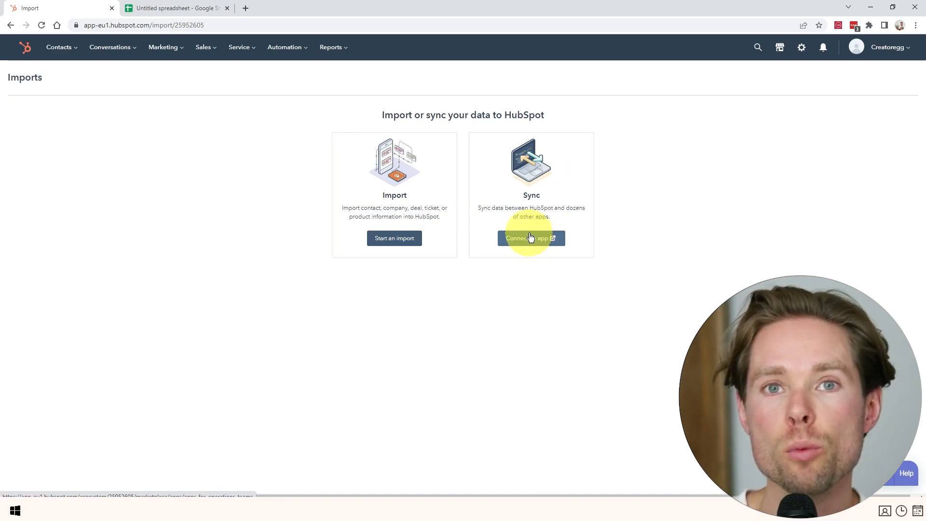
# Start an import from a file on the computer, choosing one file and one object.
pyautogui.moveTo(529, 208); pyautogui.dragTo(541, 209)
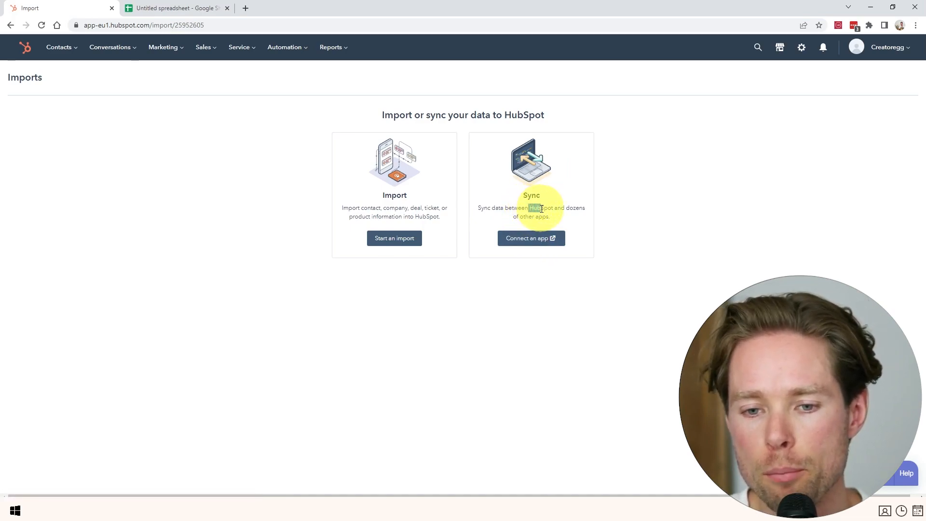
pyautogui.moveTo(392, 238); pyautogui.dragTo(423, 218)
pyautogui.click(392, 240)
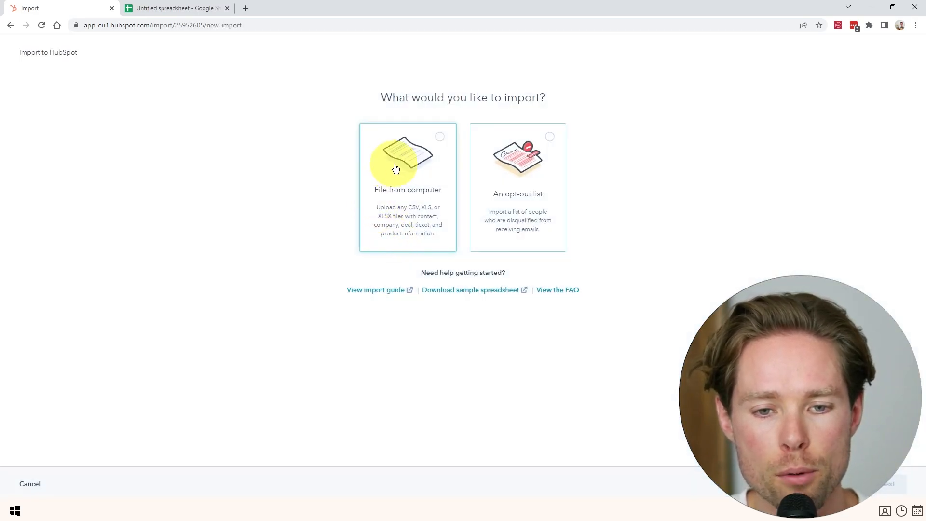
pyautogui.click(409, 194)
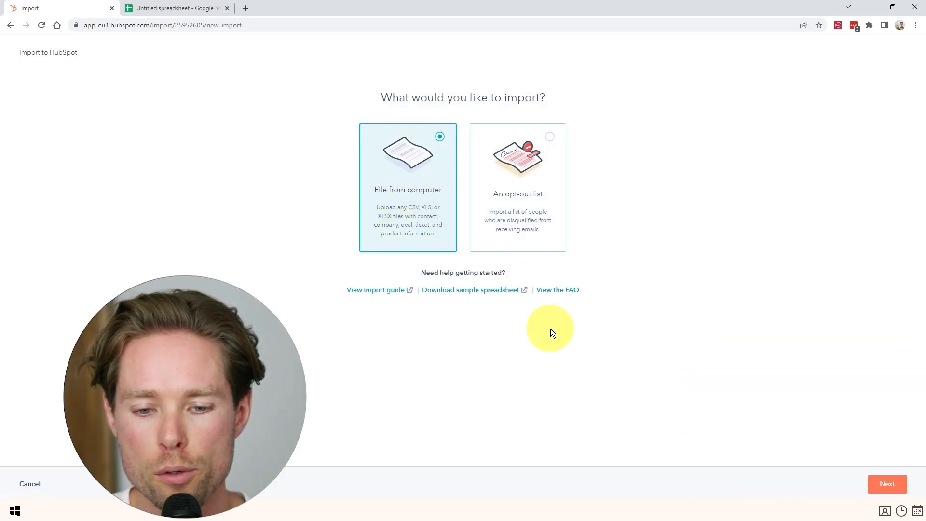
pyautogui.click(887, 484)
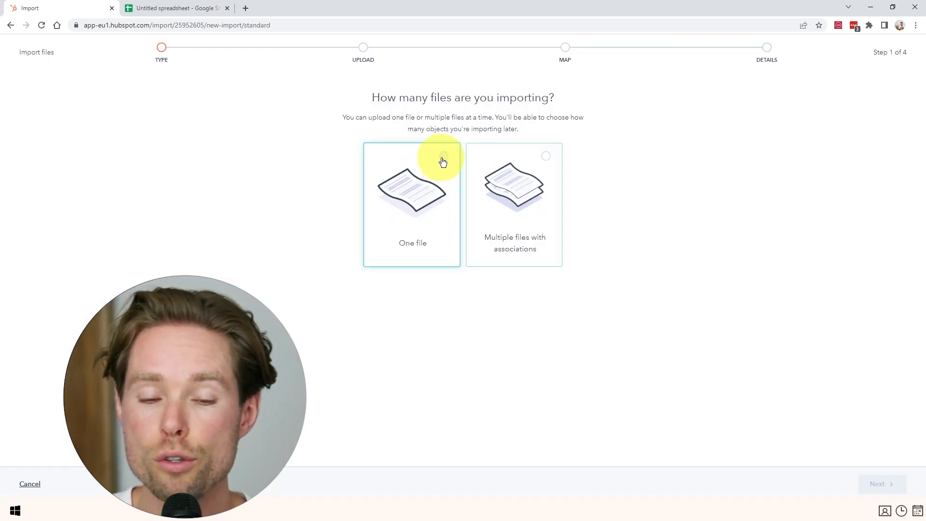
pyautogui.click(443, 161)
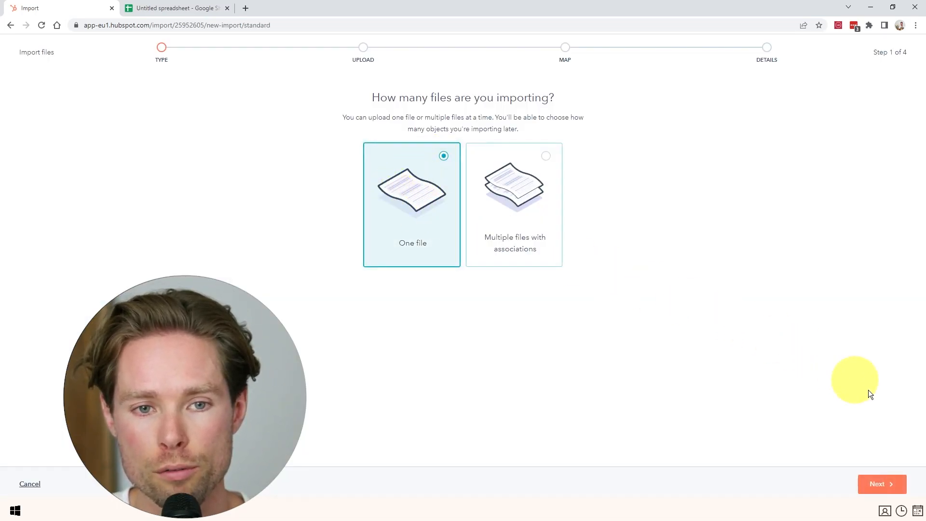
pyautogui.click(881, 484)
pyautogui.moveTo(361, 94); pyautogui.dragTo(573, 124)
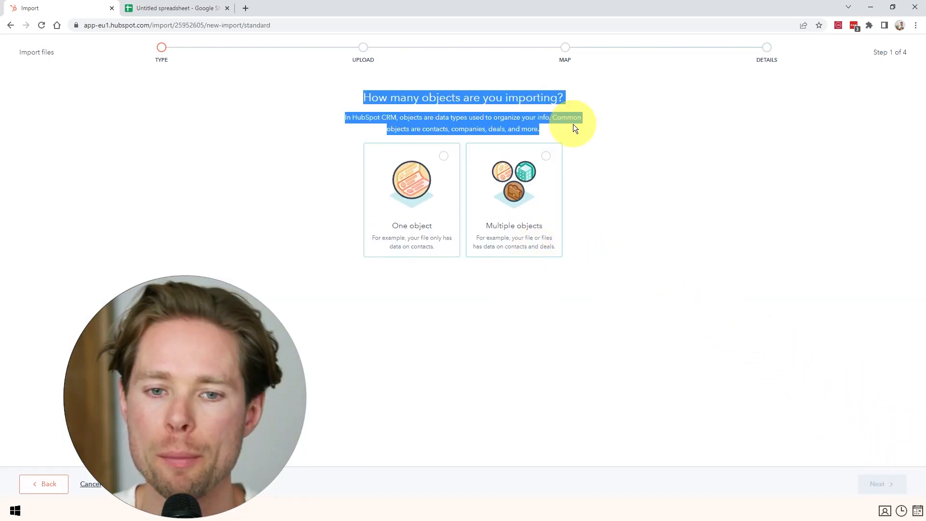
pyautogui.click(444, 157)
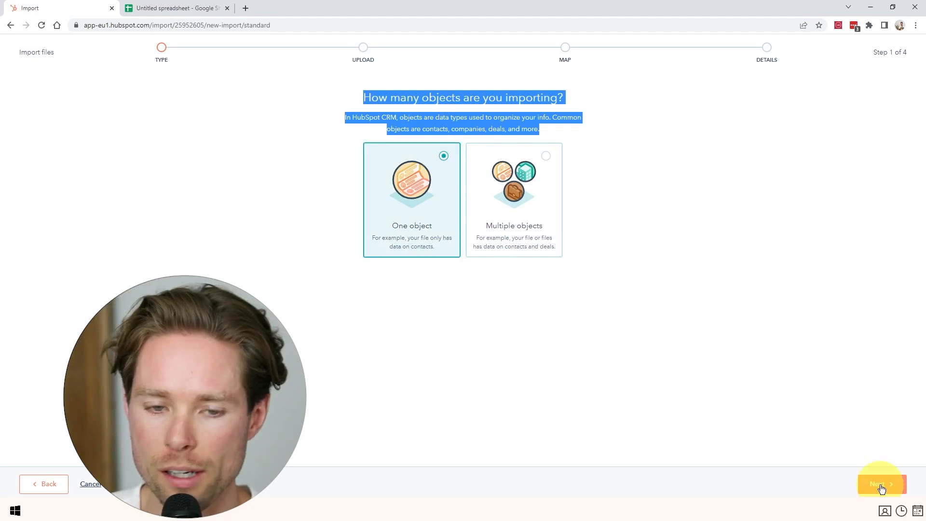
pyautogui.click(881, 483)
# Choose Contacts as the object, upload the downloaded CSV, and proceed to column mapping.
pyautogui.moveTo(367, 97); pyautogui.dragTo(573, 98)
pyautogui.click(571, 95)
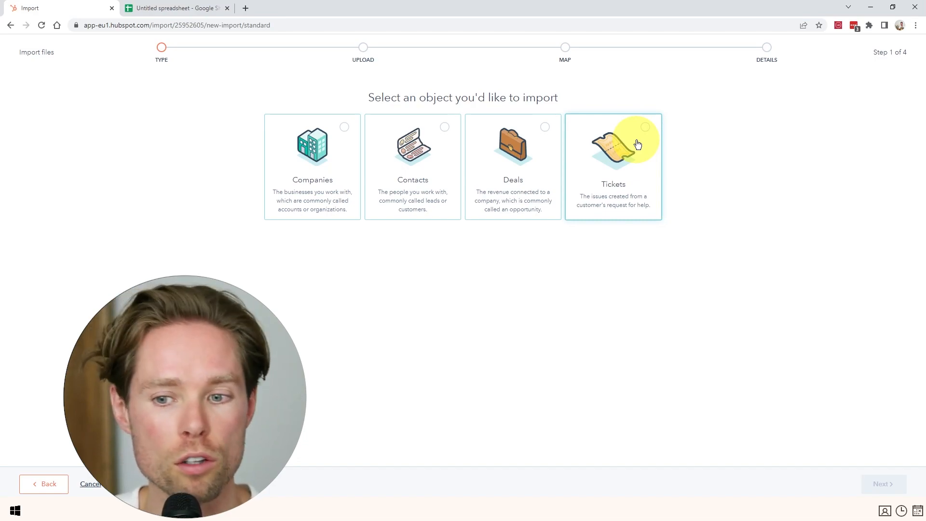
pyautogui.click(443, 131)
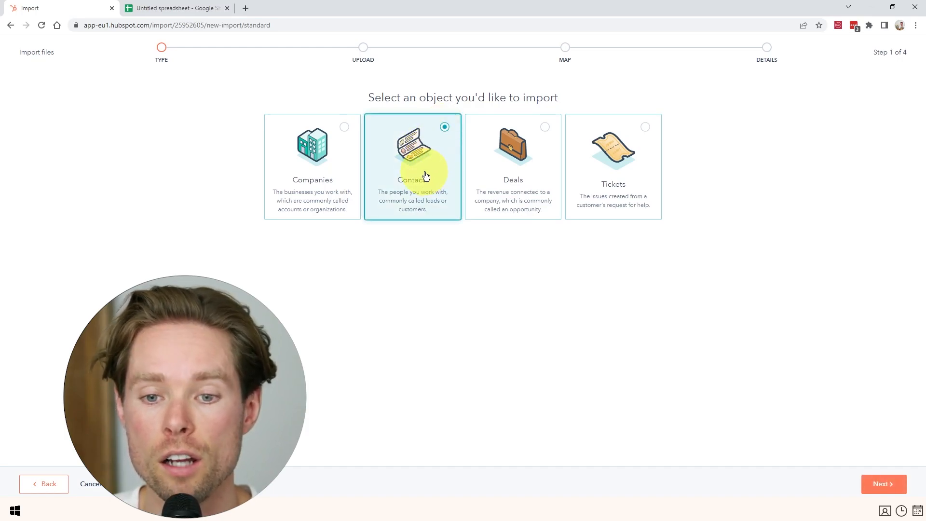
pyautogui.click(878, 483)
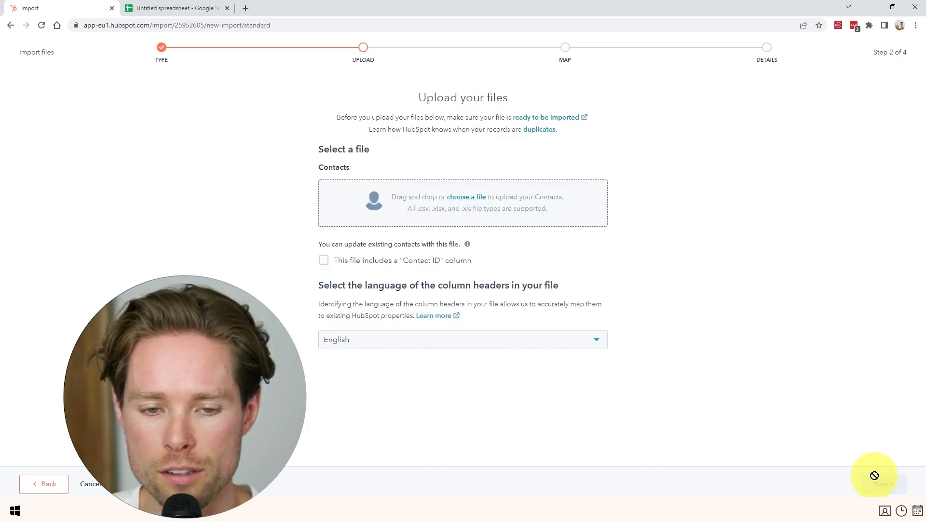
pyautogui.click(469, 201)
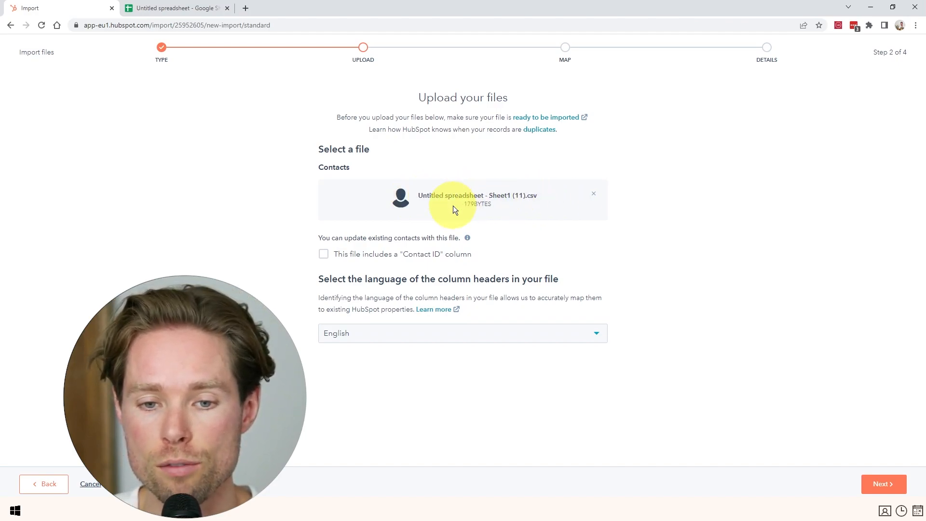
pyautogui.click(884, 484)
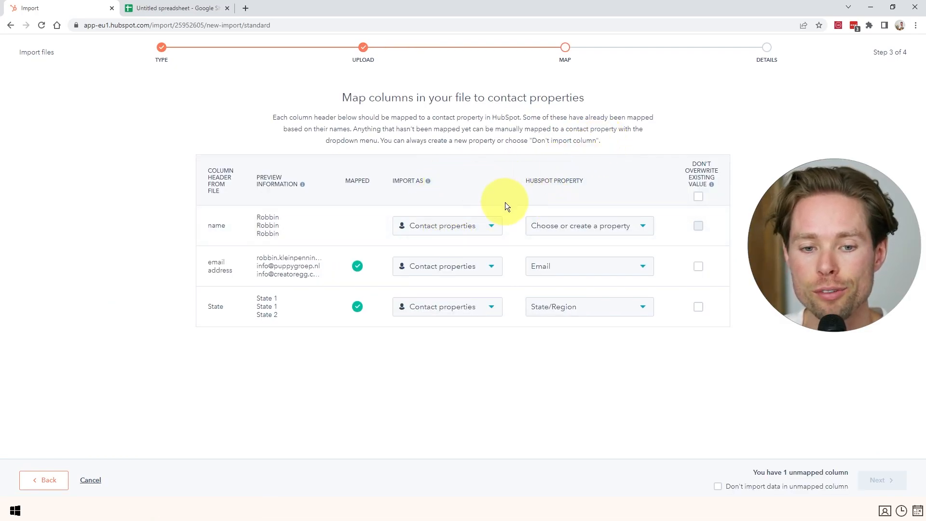
# Check the spreadsheet's name value in A2, then review the mapping table's HubSpot Property column.
pyautogui.click(178, 7)
pyautogui.click(60, 123)
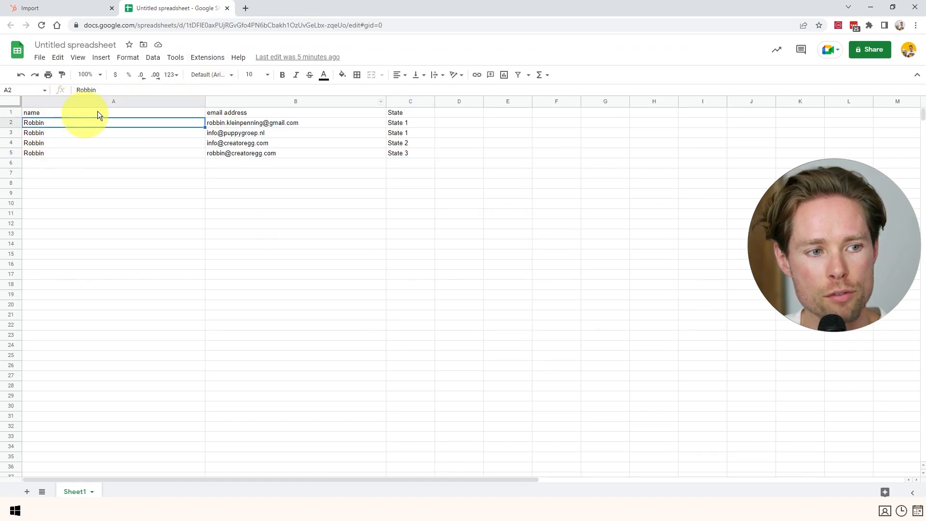
pyautogui.click(104, 10)
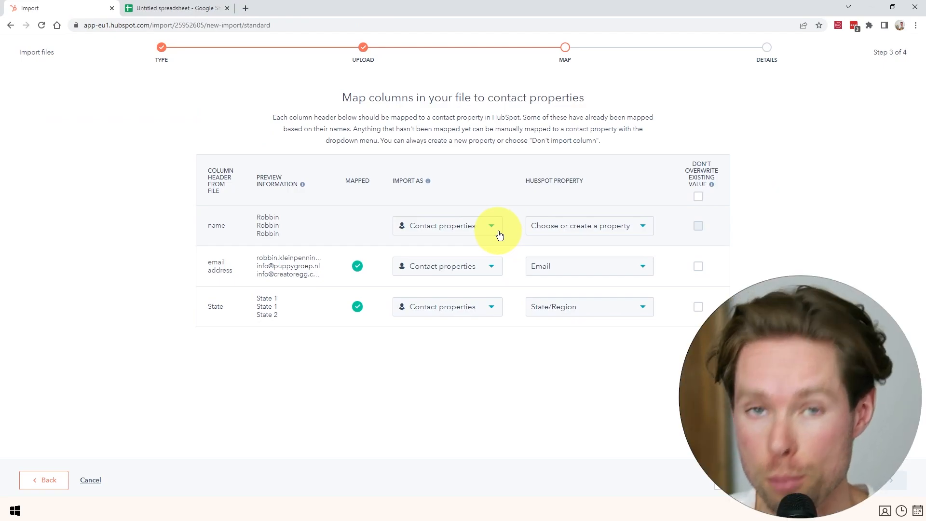
pyautogui.moveTo(391, 180); pyautogui.dragTo(424, 182)
pyautogui.moveTo(524, 181); pyautogui.dragTo(586, 182)
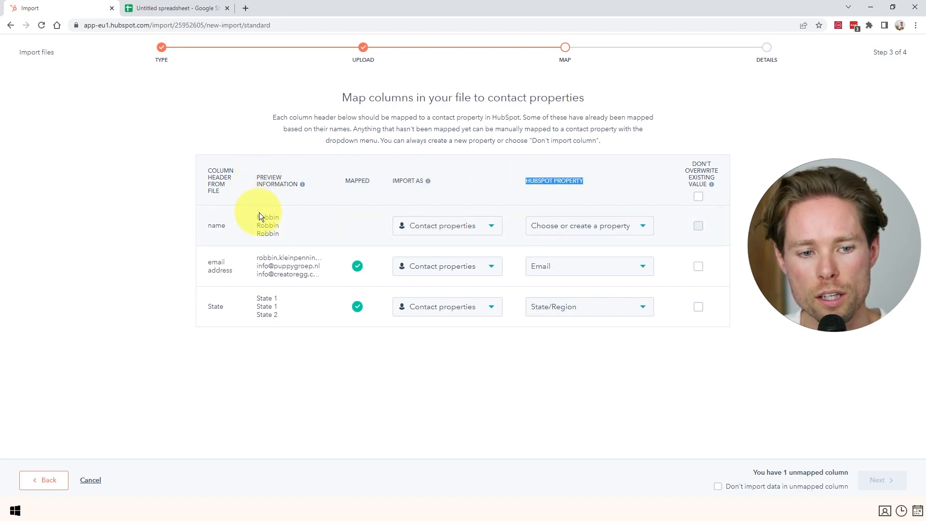
pyautogui.click(205, 225)
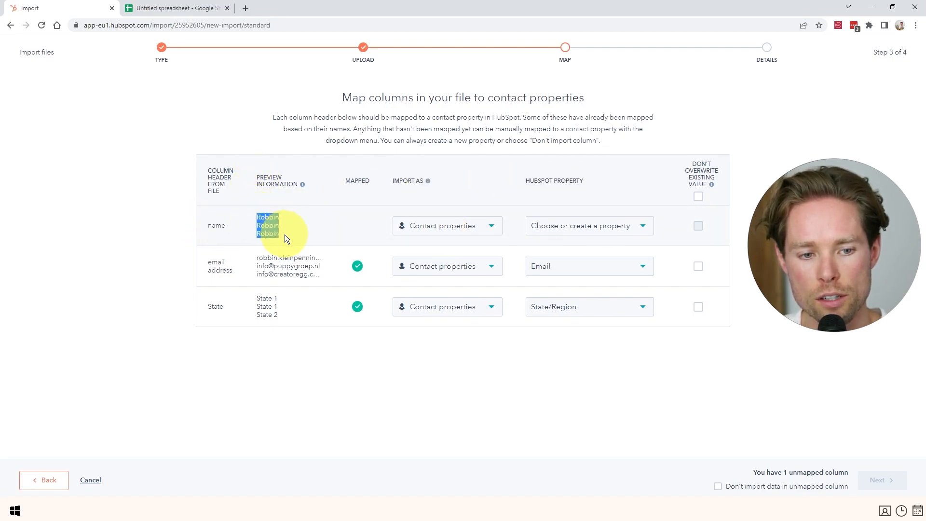
# Search 'first name' in the name column's property dropdown and look up HubSpot's properties list.
pyautogui.click(579, 231)
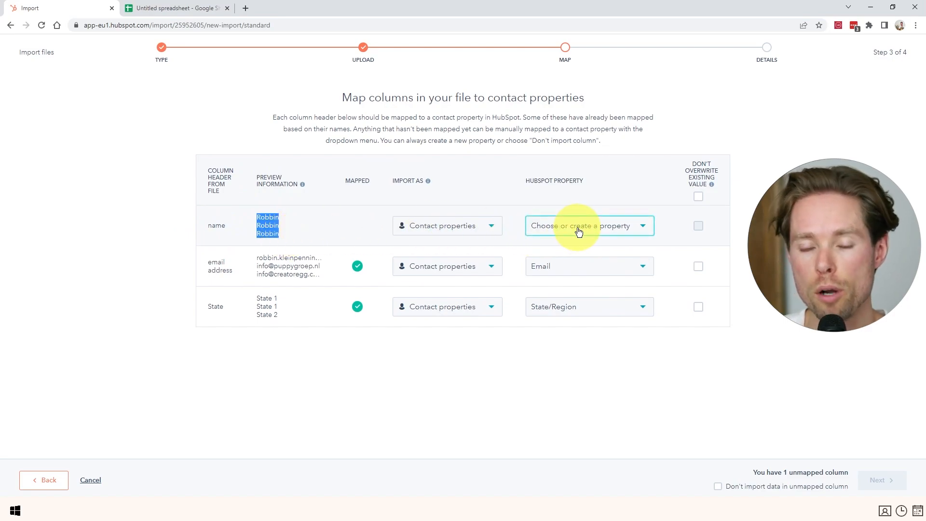
pyautogui.click(578, 232)
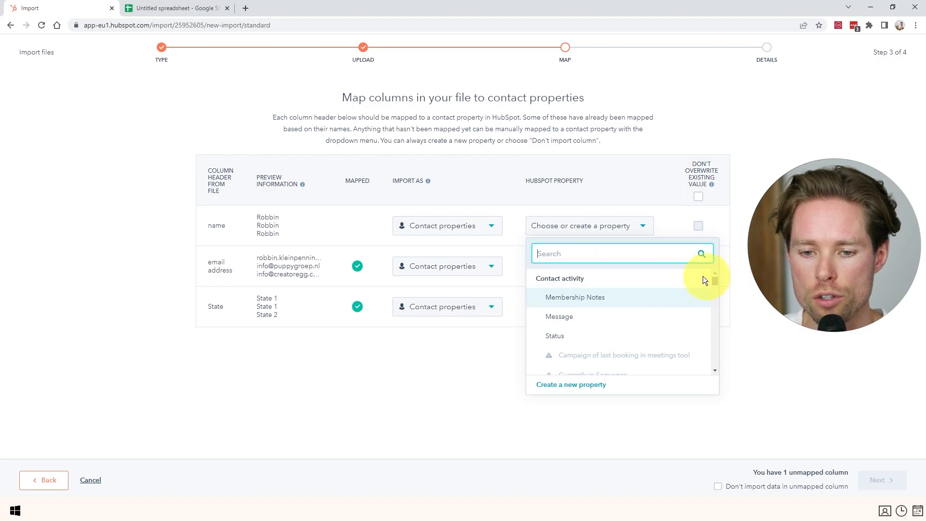
pyautogui.write('first name')
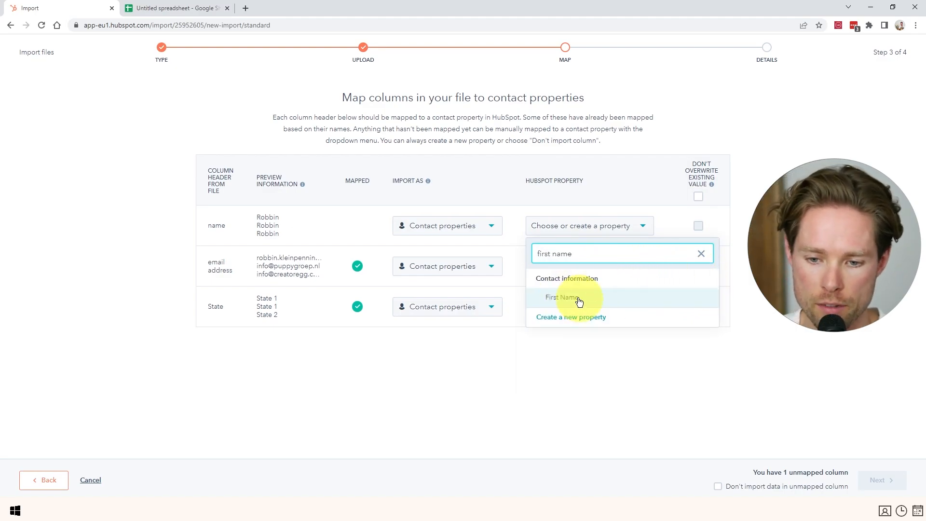
pyautogui.tripleClick(582, 253)
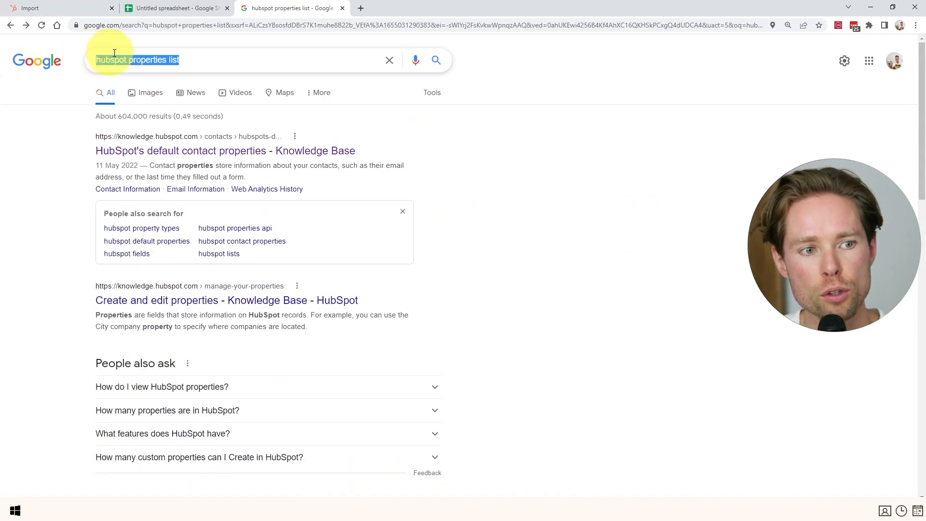
pyautogui.moveTo(103, 59); pyautogui.dragTo(165, 59)
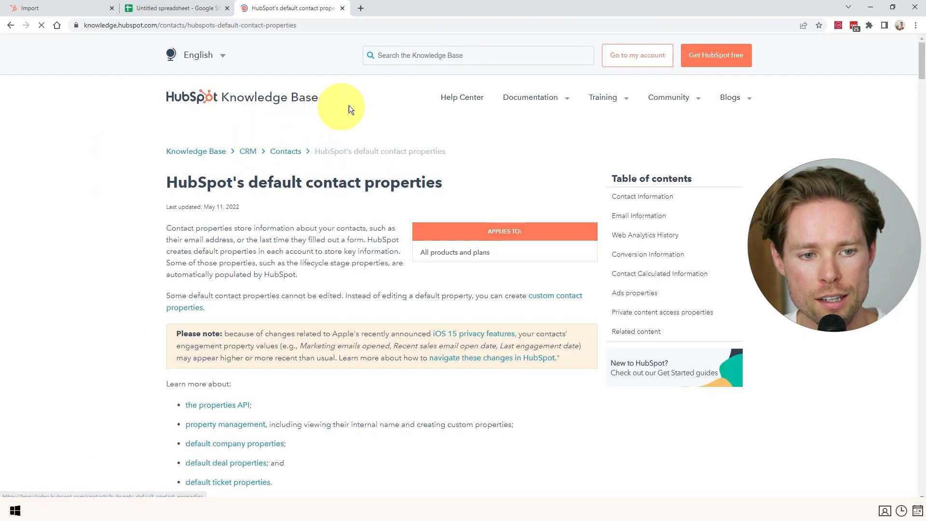
# Read through HubSpot's default contact properties article, briefly glancing at the spreadsheet.
pyautogui.scroll(-20, 221, 147)
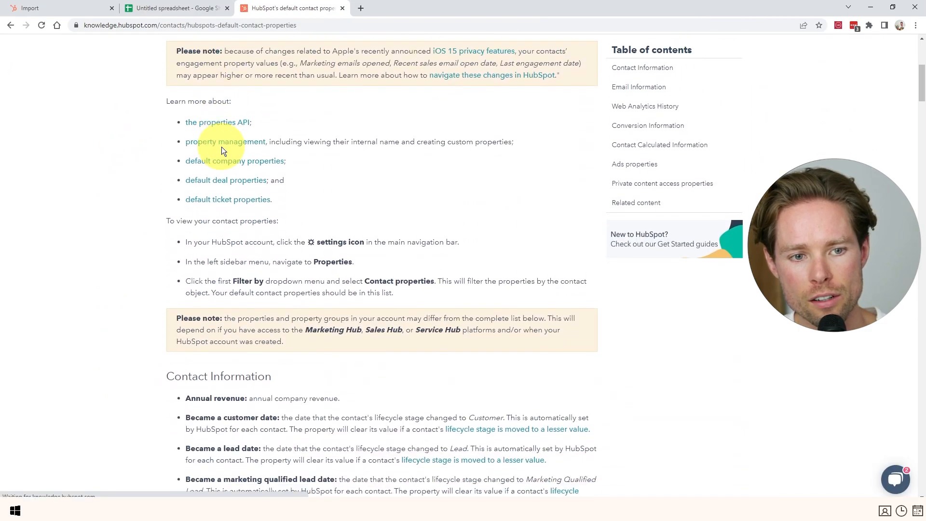
pyautogui.scroll(-20, 224, 147)
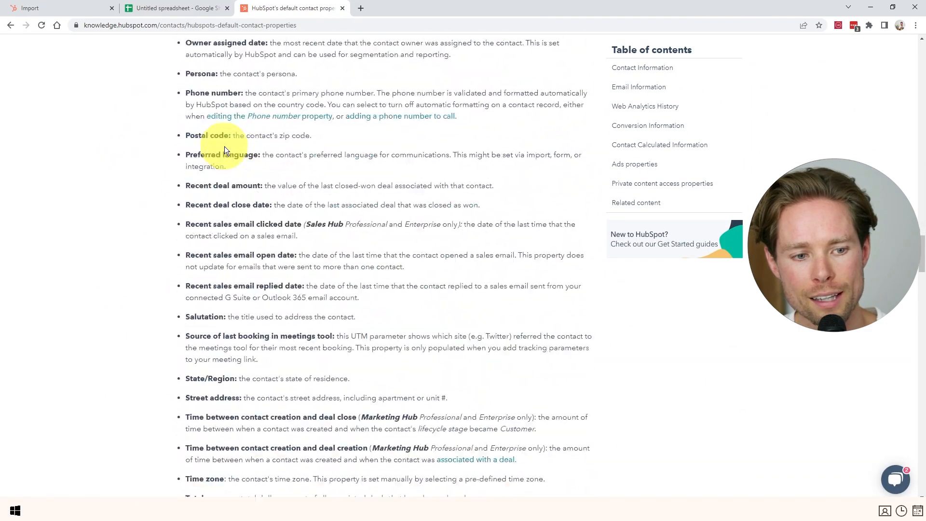
pyautogui.scroll(-20, 250, 181)
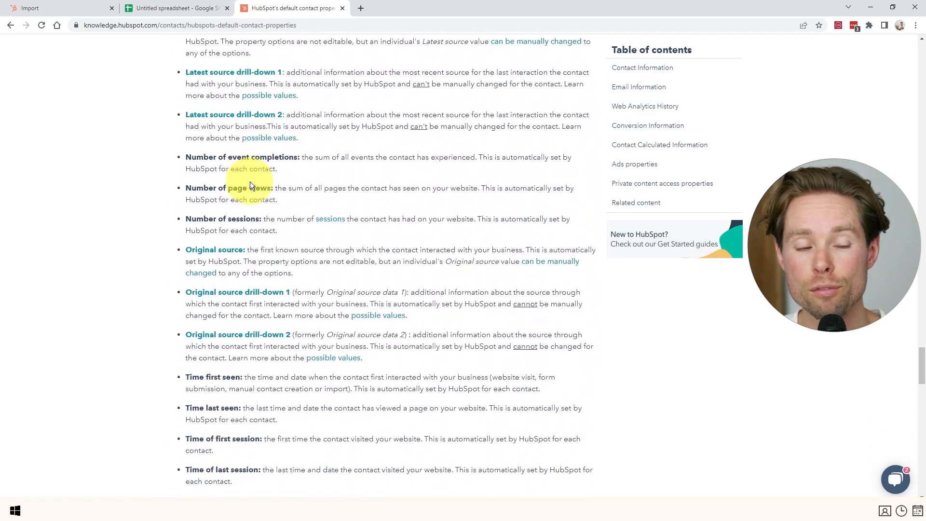
pyautogui.scroll(-6, 250, 184)
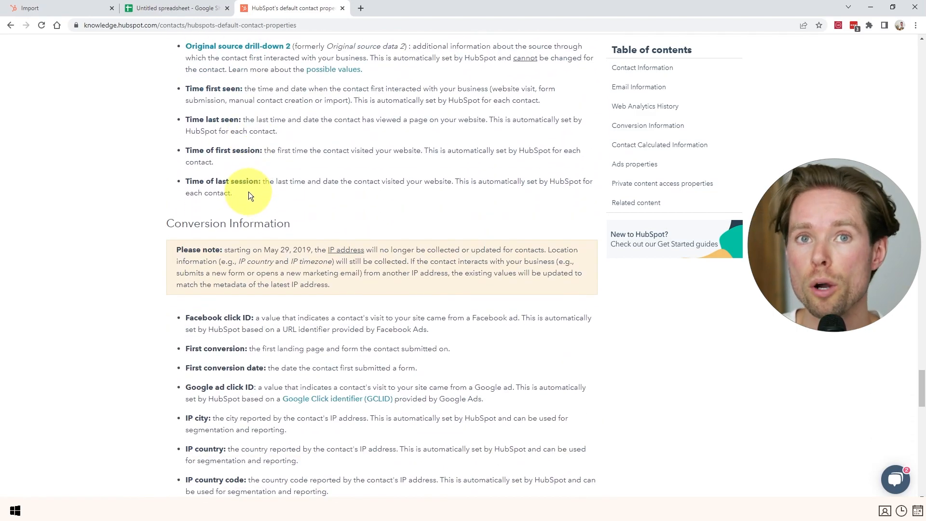
pyautogui.scroll(20, 250, 188)
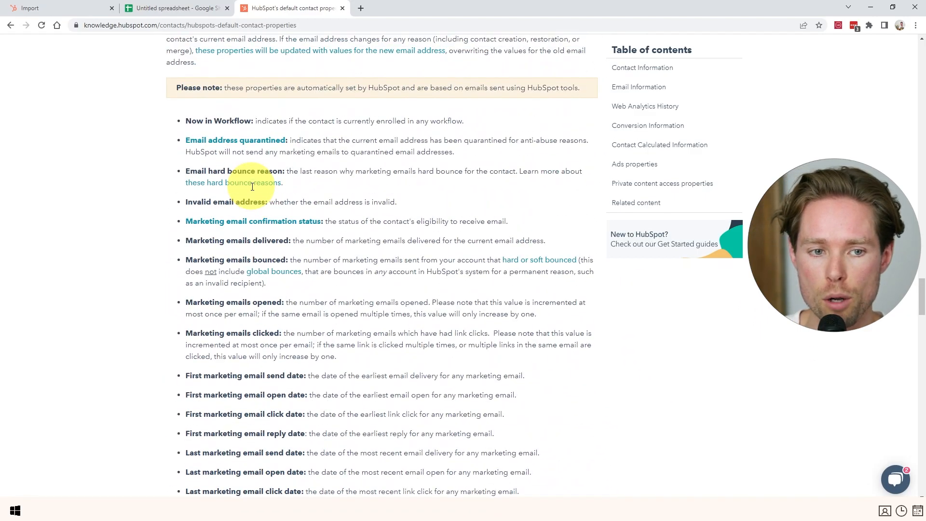
pyautogui.scroll(20, 250, 183)
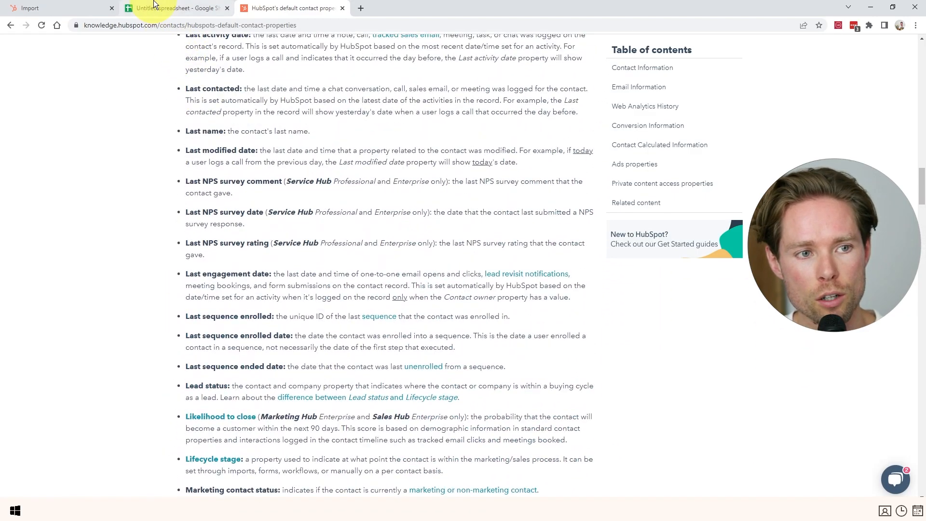
pyautogui.click(155, 6)
pyautogui.click(244, 8)
pyautogui.scroll(15, 244, 176)
pyautogui.scroll(20, 248, 177)
pyautogui.scroll(-13, 253, 178)
pyautogui.scroll(2, 252, 177)
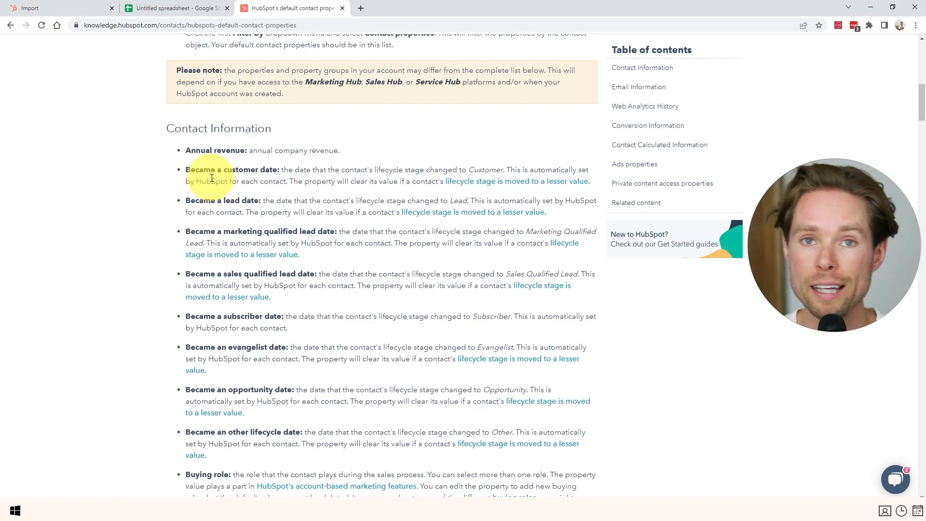
# Compare the sheet's email address and State column data, then return to the import's column mapping.
pyautogui.hotkey('ctrl', 'shift', 'Tab')
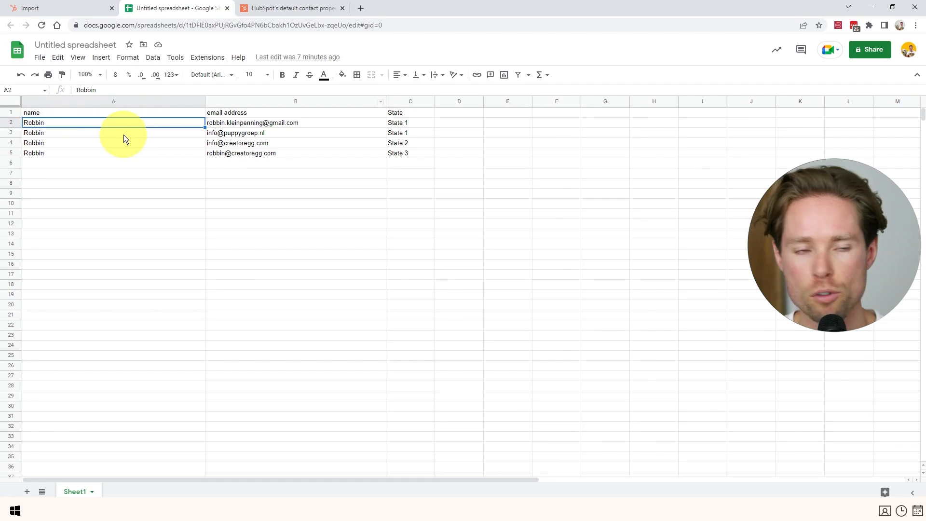
pyautogui.moveTo(289, 113); pyautogui.dragTo(286, 152)
pyautogui.moveTo(409, 109); pyautogui.dragTo(407, 154)
pyautogui.click(68, 8)
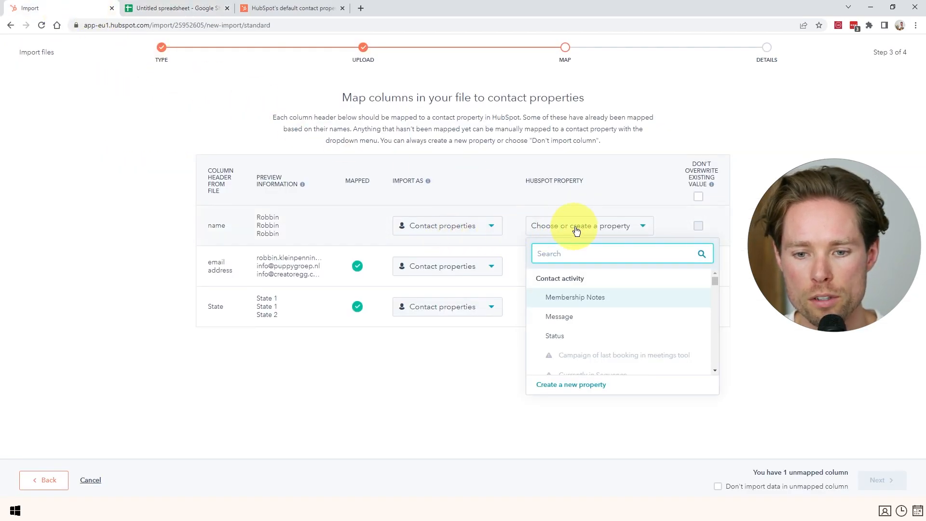
# Map the name column to First Name and look up First Name in the default contact properties article.
pyautogui.write('first name')
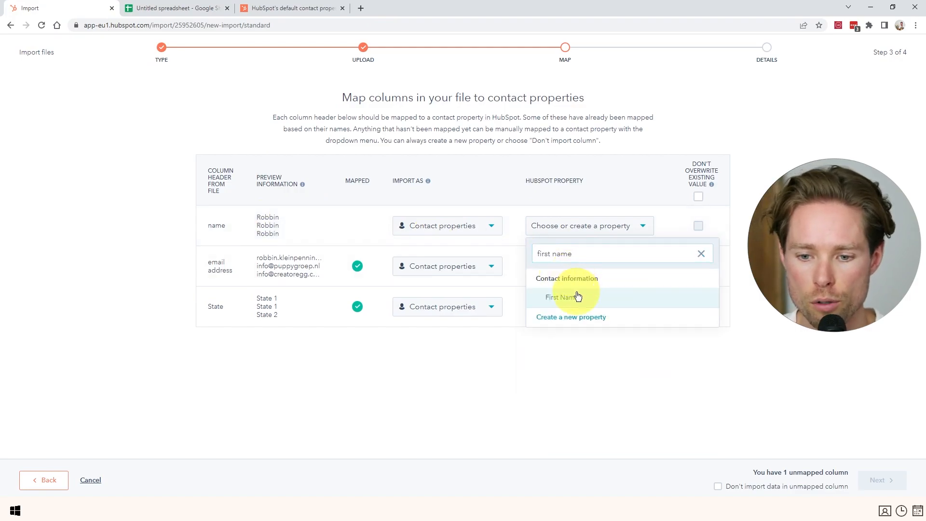
pyautogui.click(574, 297)
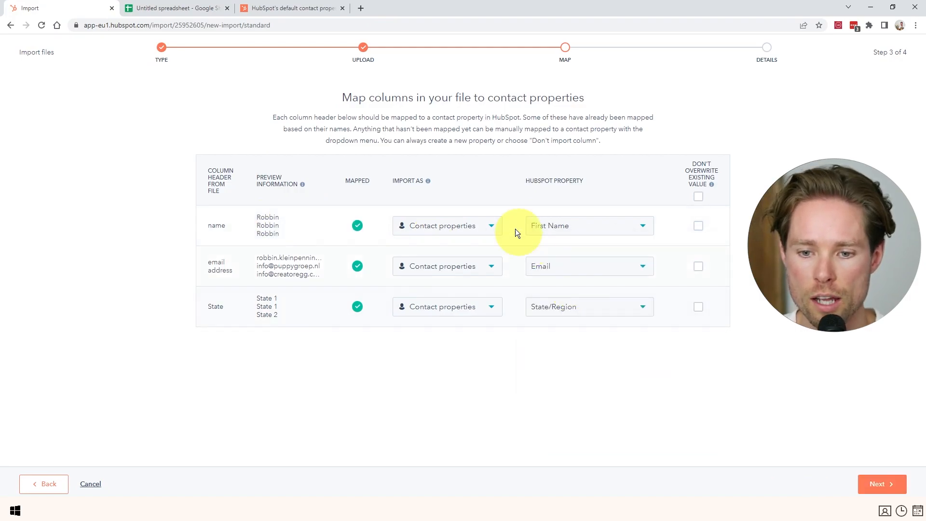
pyautogui.click(293, 8)
pyautogui.hotkey('ctrl', 'f')
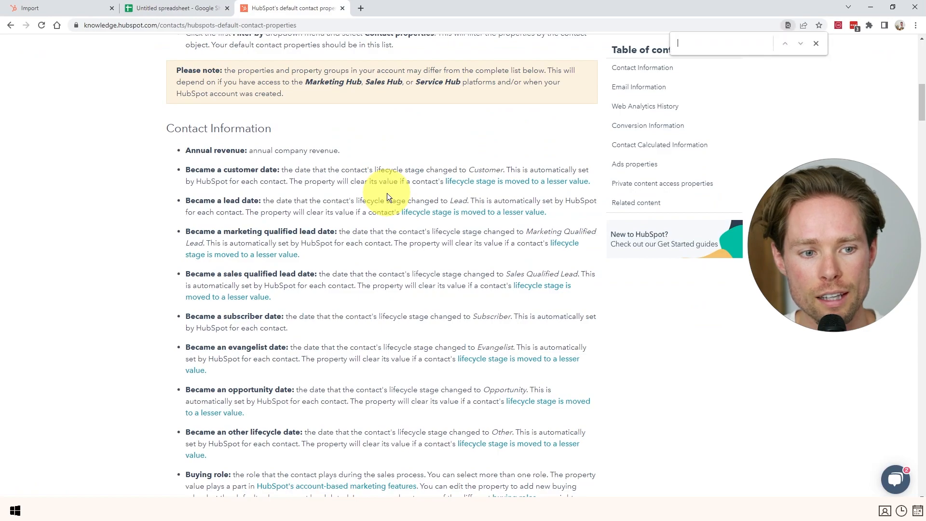
pyautogui.write('first name')
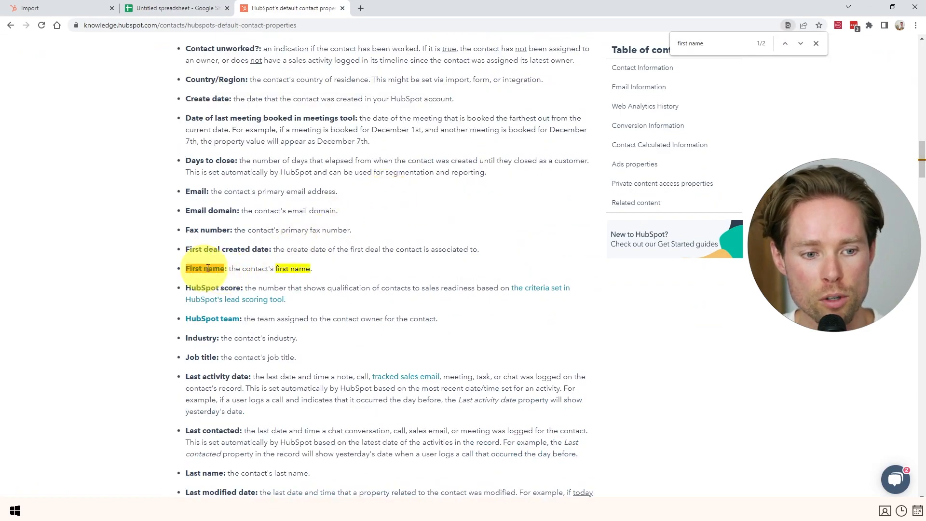
pyautogui.moveTo(203, 269); pyautogui.dragTo(294, 269)
pyautogui.scroll(1, 309, 260)
pyautogui.scroll(-2, 291, 254)
pyautogui.scroll(-4, 288, 250)
pyautogui.scroll(5, 288, 250)
pyautogui.scroll(10, 259, 188)
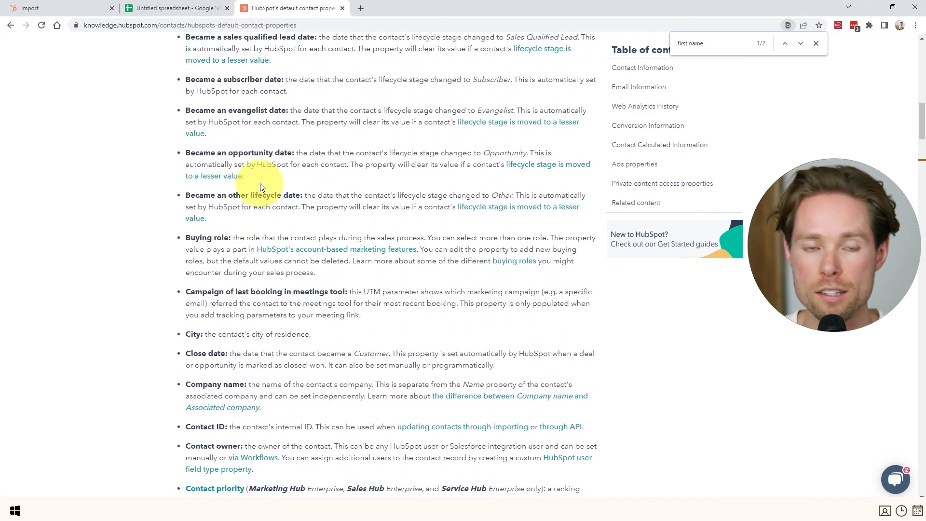
pyautogui.scroll(-8, 260, 184)
# Leave the email column mapped to Email and advance the import to its final details step.
pyautogui.click(173, 9)
pyautogui.click(74, 8)
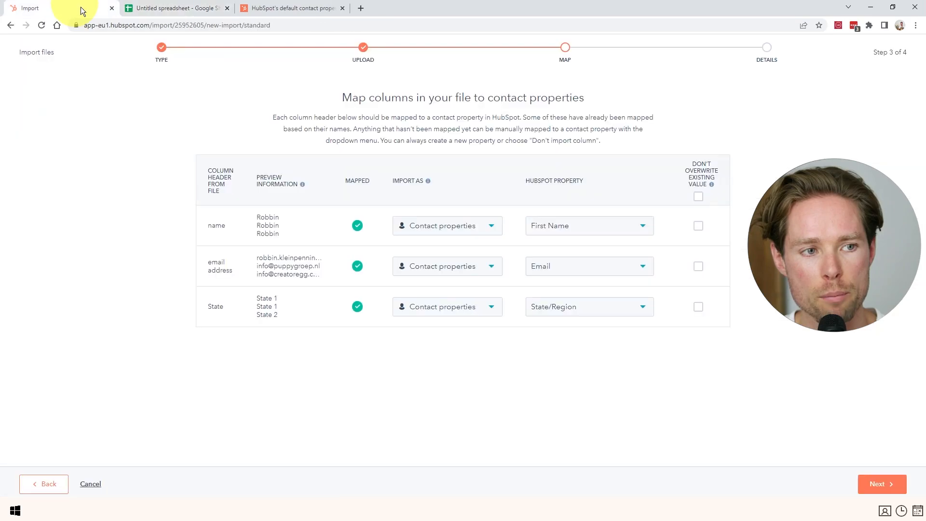
pyautogui.click(620, 269)
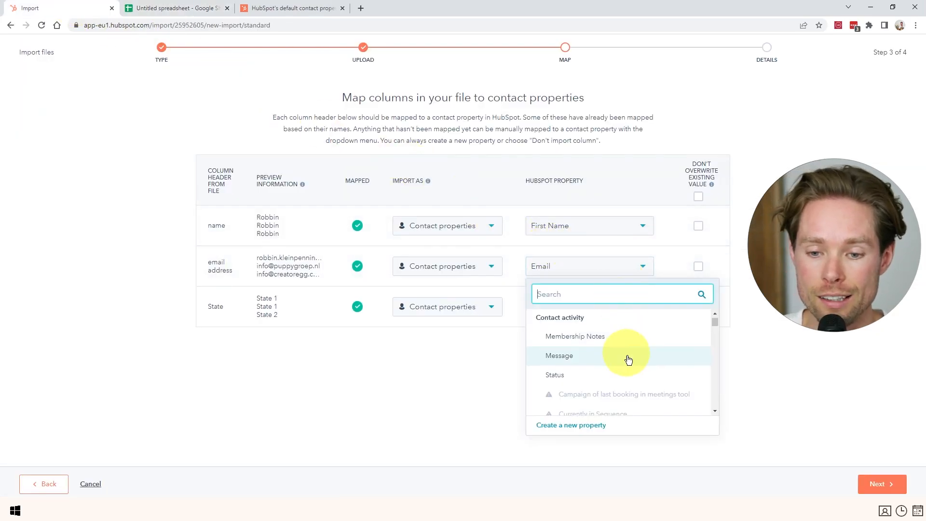
pyautogui.scroll(-10, 625, 355)
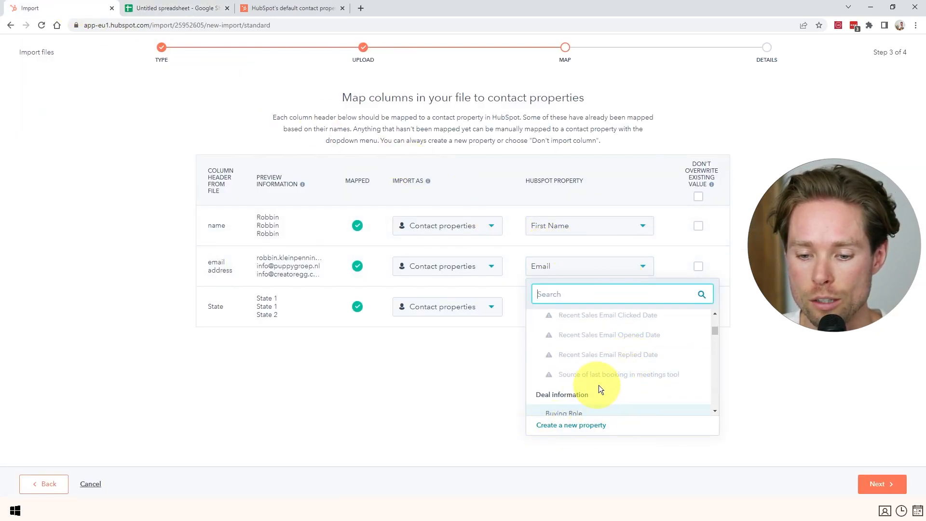
pyautogui.scroll(6, 607, 355)
pyautogui.click(590, 268)
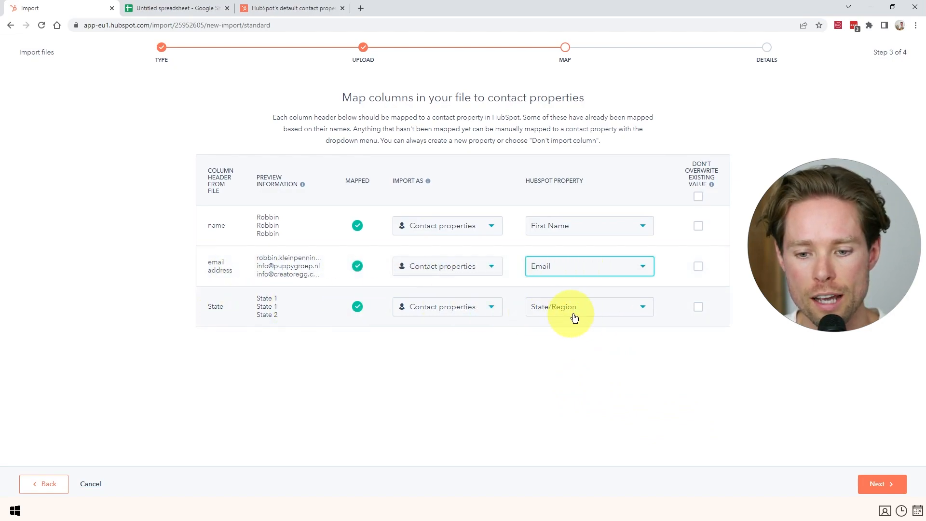
pyautogui.click(879, 485)
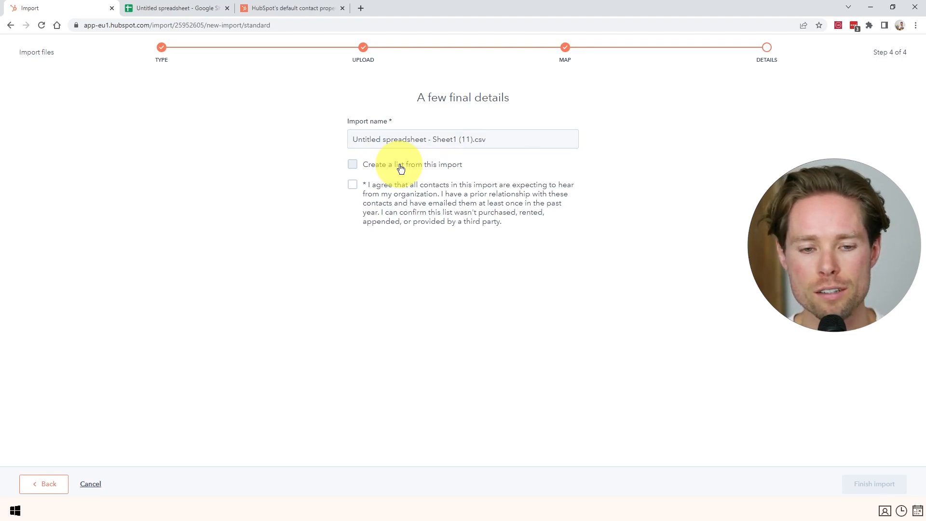
# Create a list from the import, rename it 'HubSpot tutorial', confirm consent, and finish the import.
pyautogui.click(400, 166)
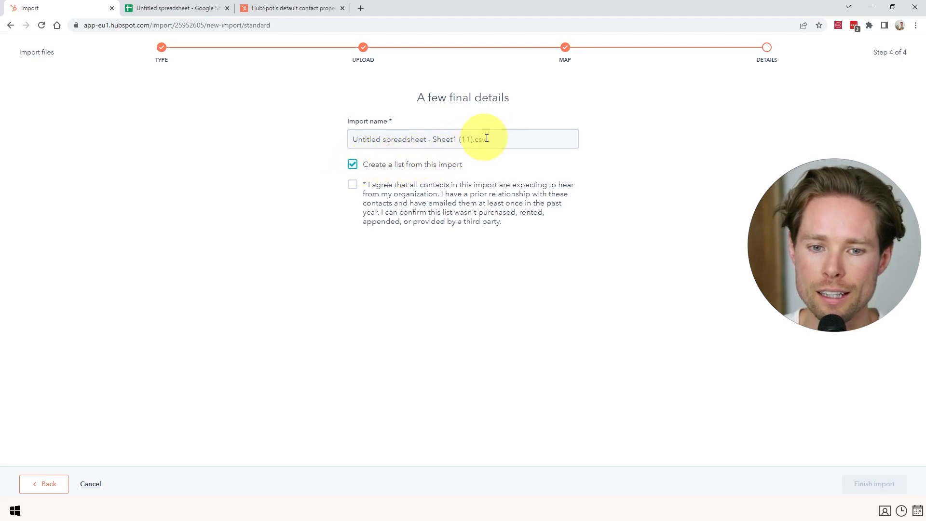
pyautogui.moveTo(486, 139); pyautogui.dragTo(323, 139)
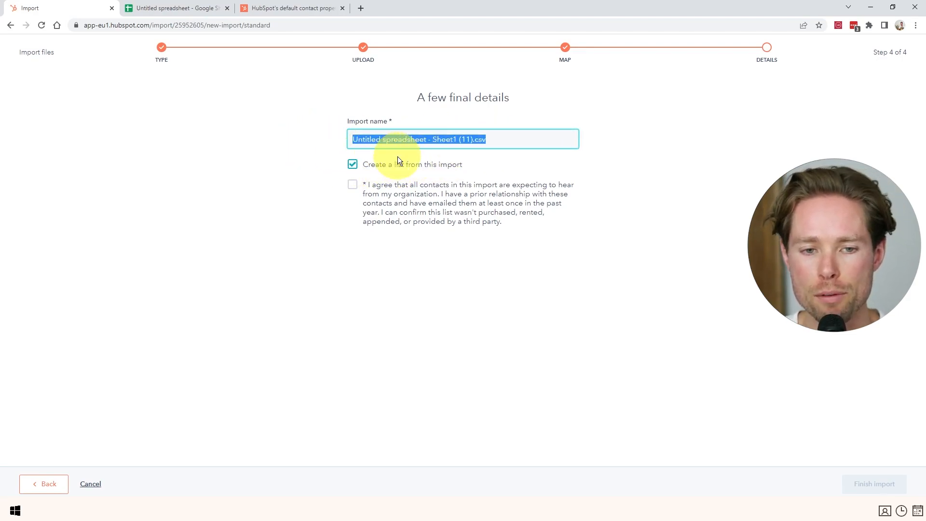
pyautogui.press('BackSpace')
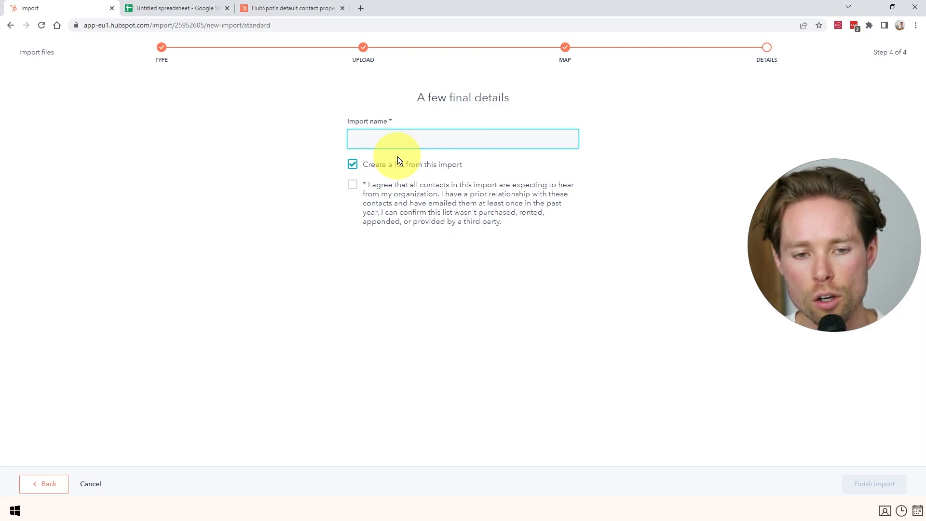
pyautogui.write('Hub')
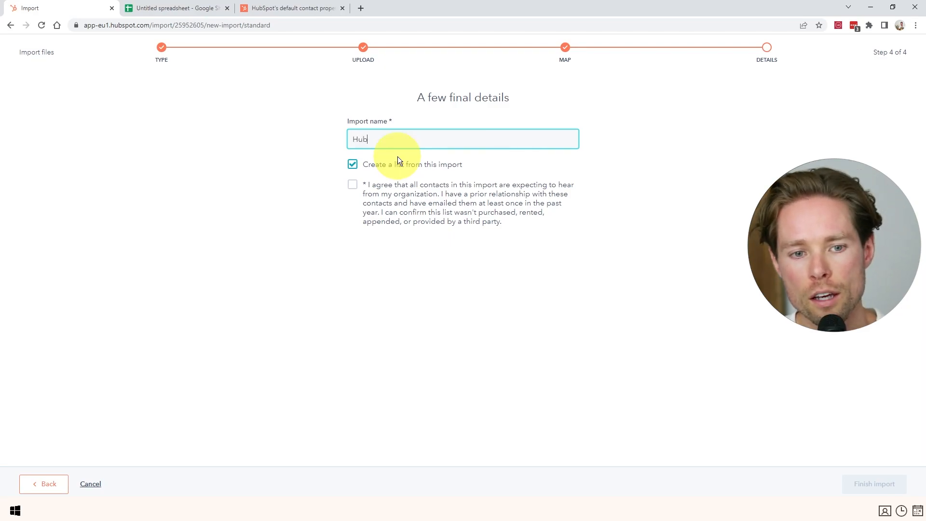
pyautogui.write('Spot tutorial')
pyautogui.click(352, 184)
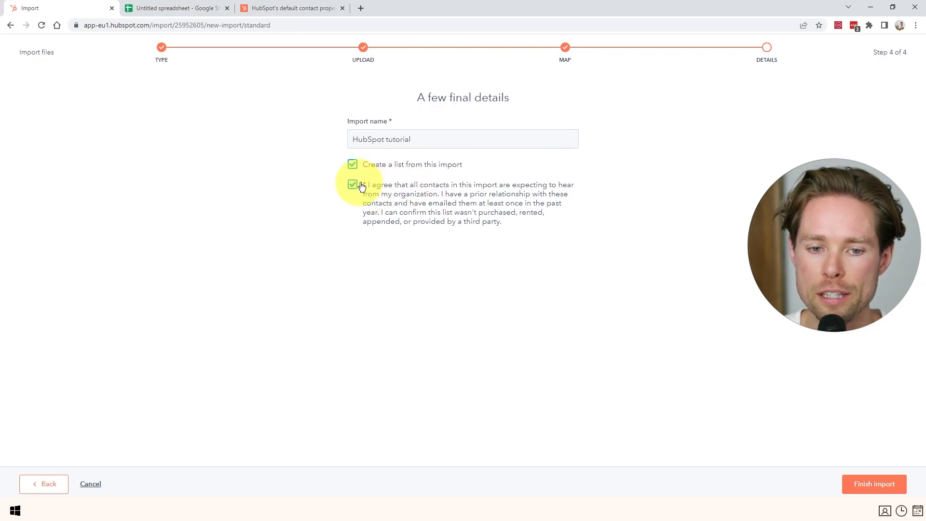
pyautogui.click(873, 483)
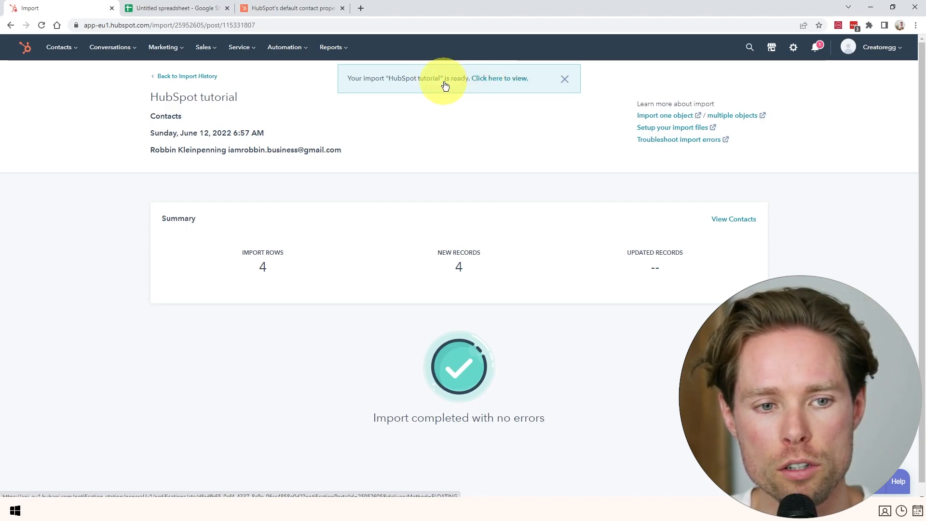
# Open the HubSpot tutorial import from Import history and view its contacts.
pyautogui.click(509, 83)
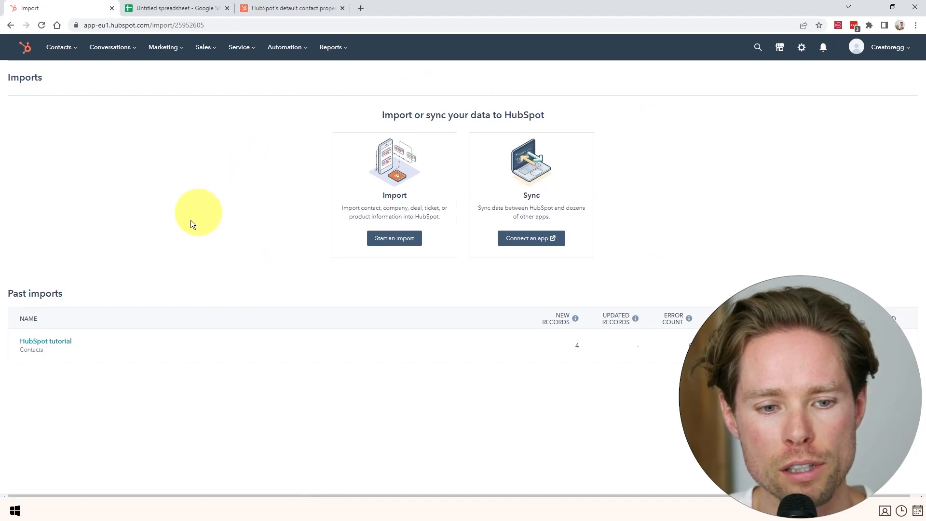
pyautogui.moveTo(50, 344)
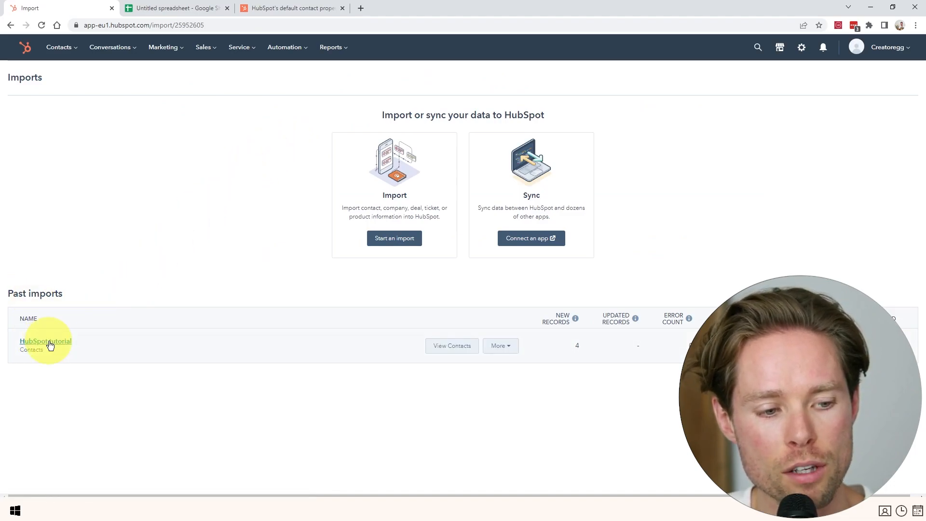
pyautogui.click(53, 343)
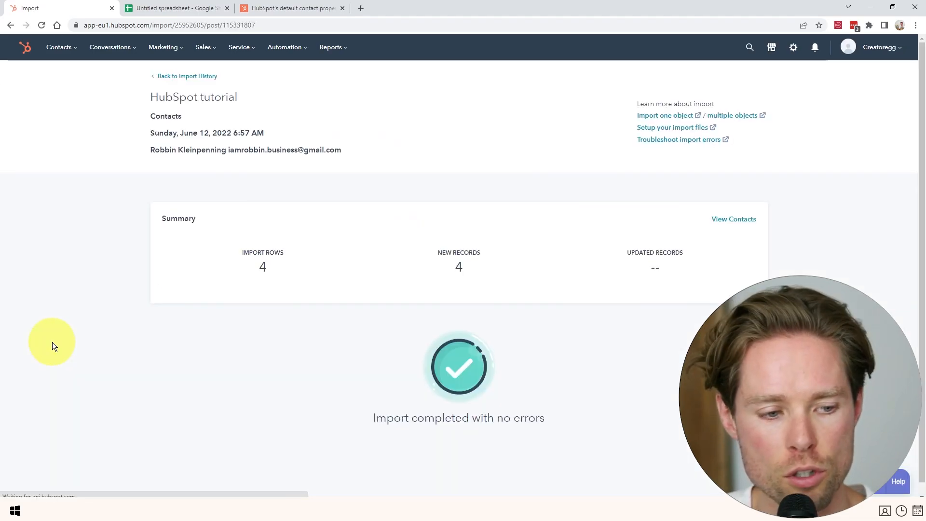
pyautogui.click(743, 220)
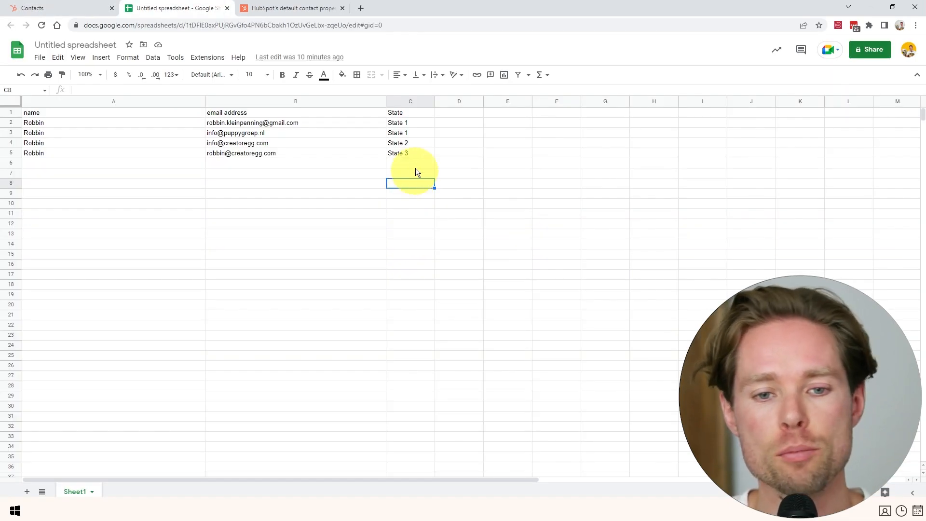
# Select the two State 1 rows (C2:C3) in the sheet, then return to the HubSpot contacts list.
pyautogui.moveTo(410, 124); pyautogui.dragTo(410, 133)
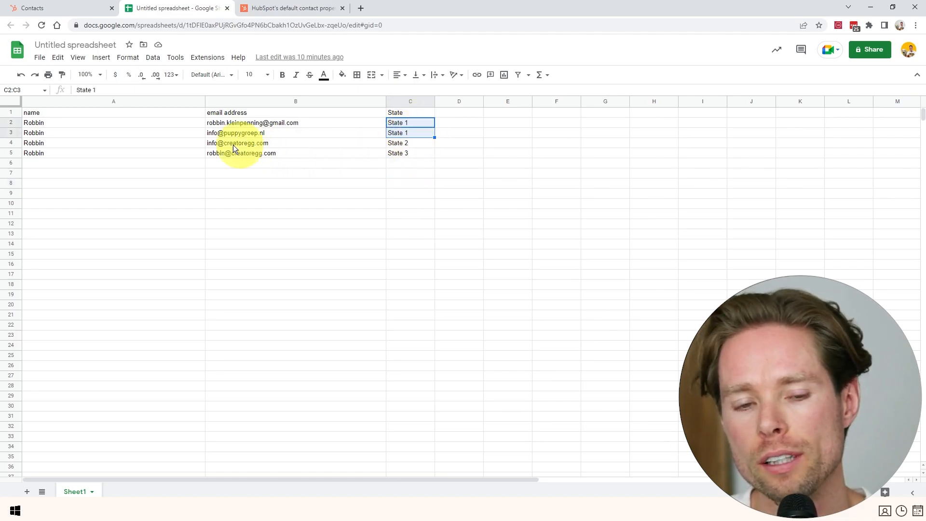
pyautogui.click(72, 7)
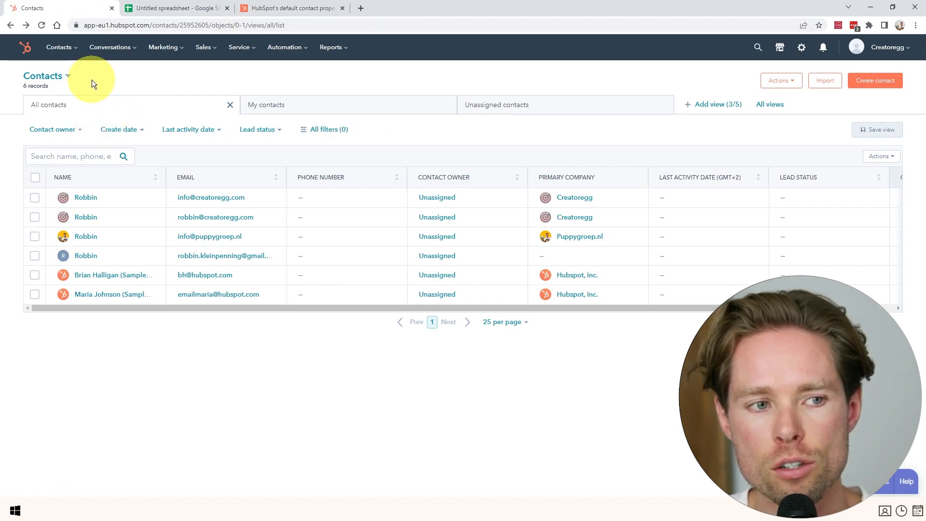
# Create a new contact-based active list named 'State 1' and continue to its filter setup.
pyautogui.click(71, 53)
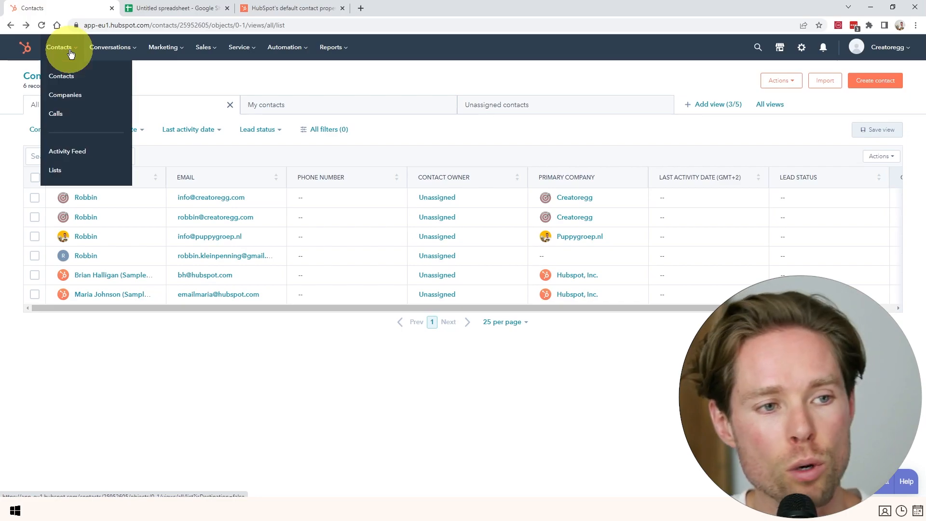
pyautogui.click(72, 170)
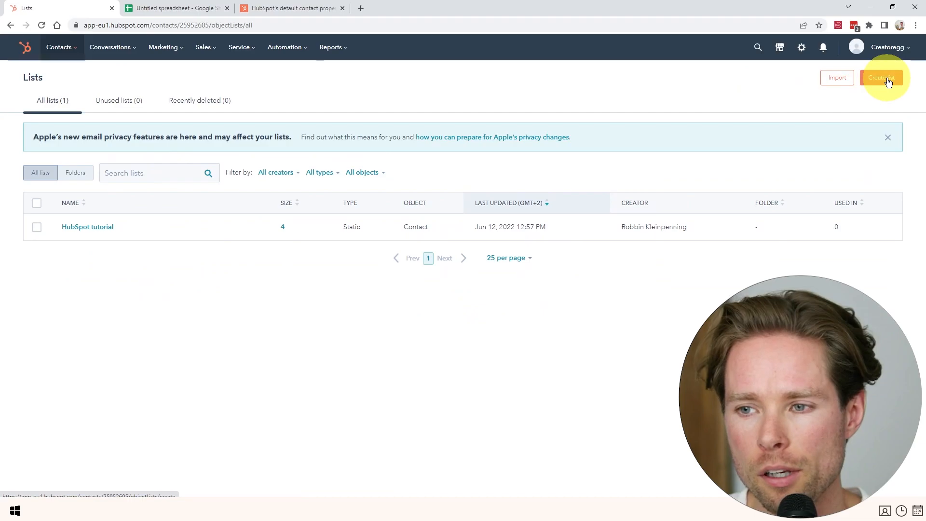
pyautogui.click(887, 80)
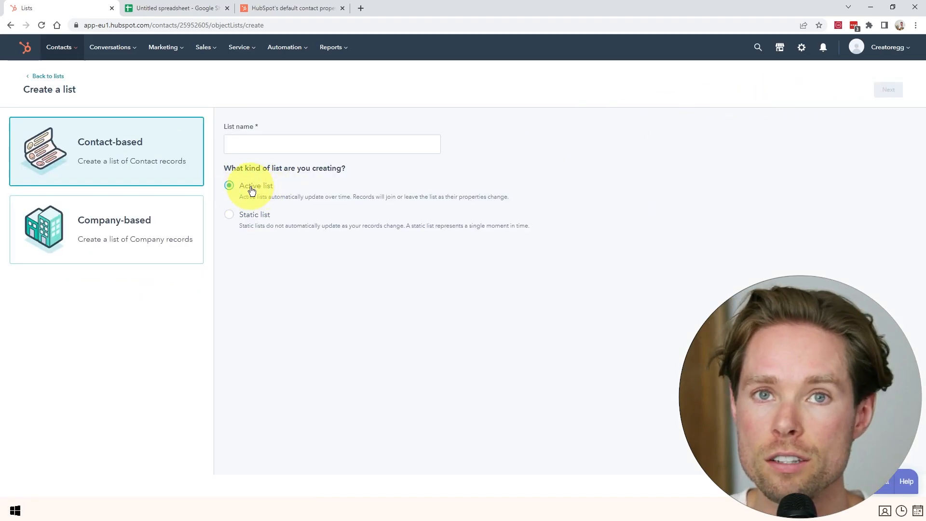
pyautogui.click(260, 143)
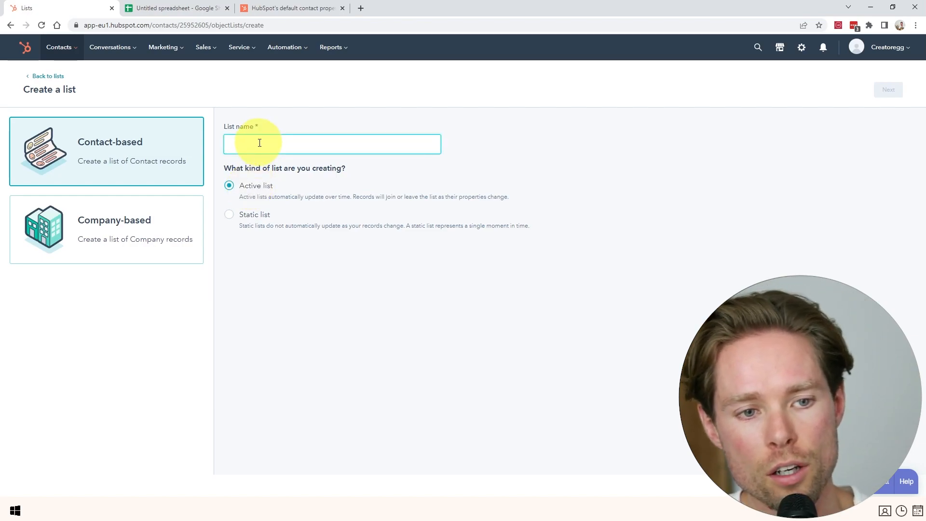
pyautogui.write('State 1')
pyautogui.click(888, 91)
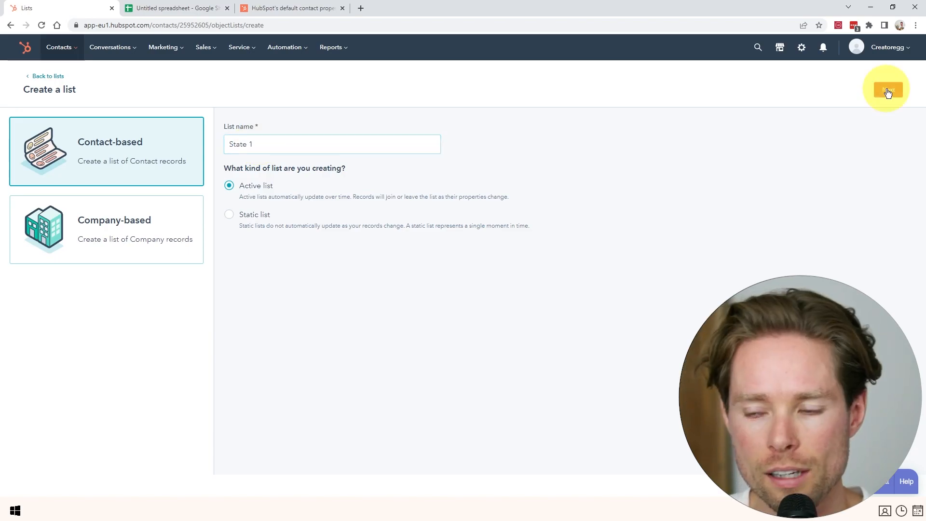
# Filter the list on State/Region 'is equal to any of' the value state 1.
pyautogui.click(81, 224)
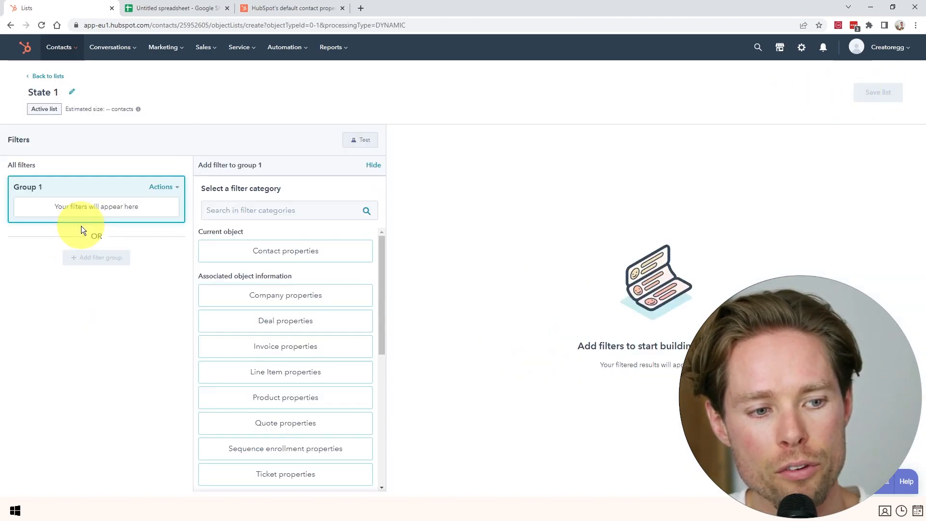
pyautogui.click(307, 250)
pyautogui.write('state')
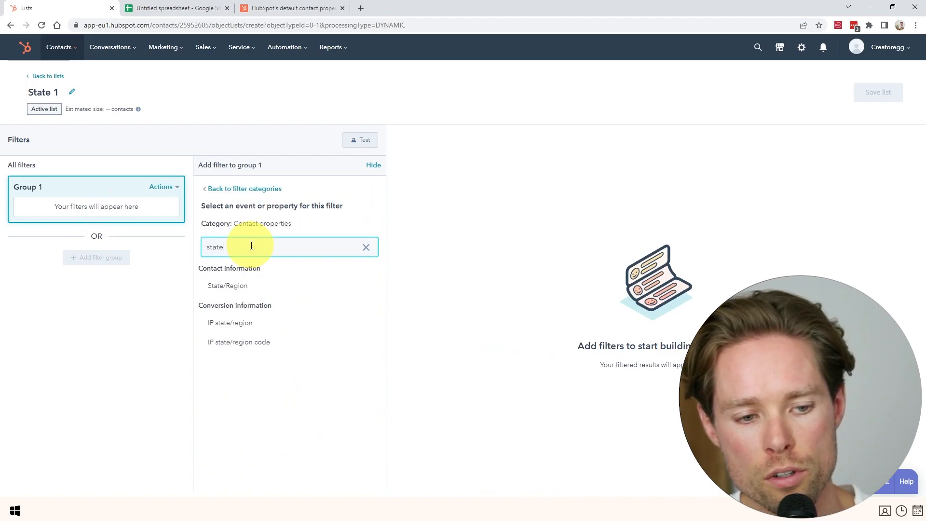
pyautogui.click(238, 289)
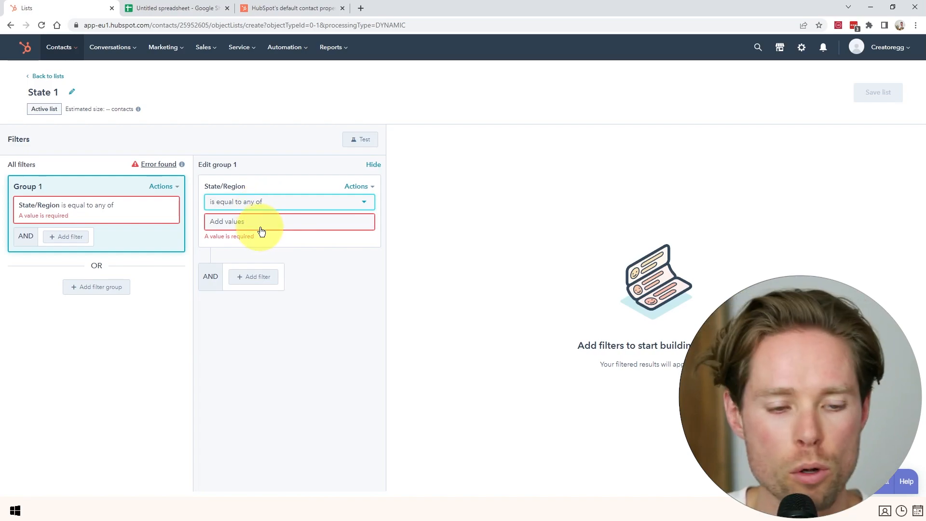
pyautogui.click(266, 204)
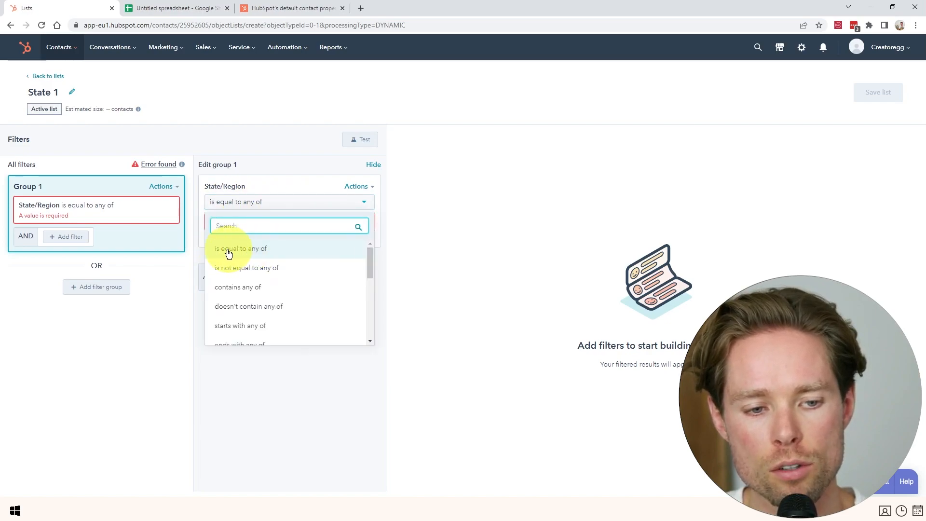
pyautogui.click(237, 248)
pyautogui.click(262, 222)
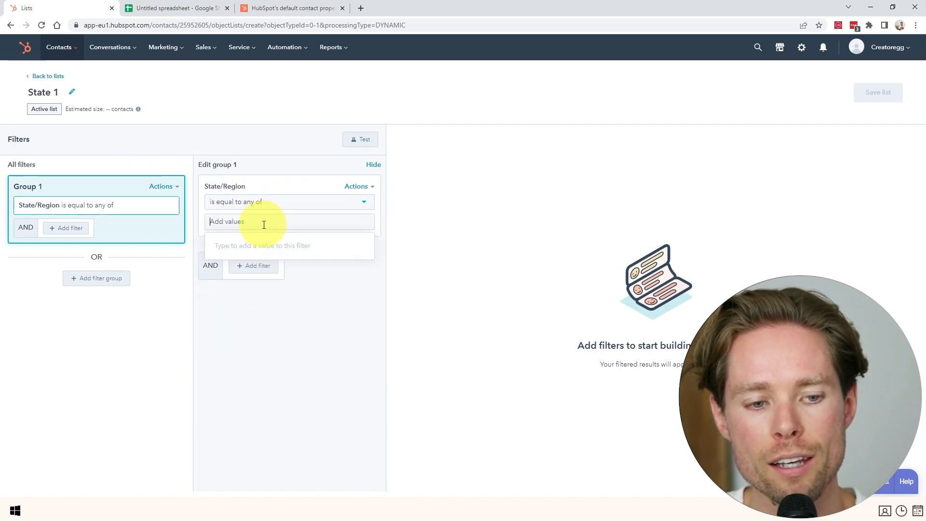
pyautogui.write('state 1')
pyautogui.click(267, 249)
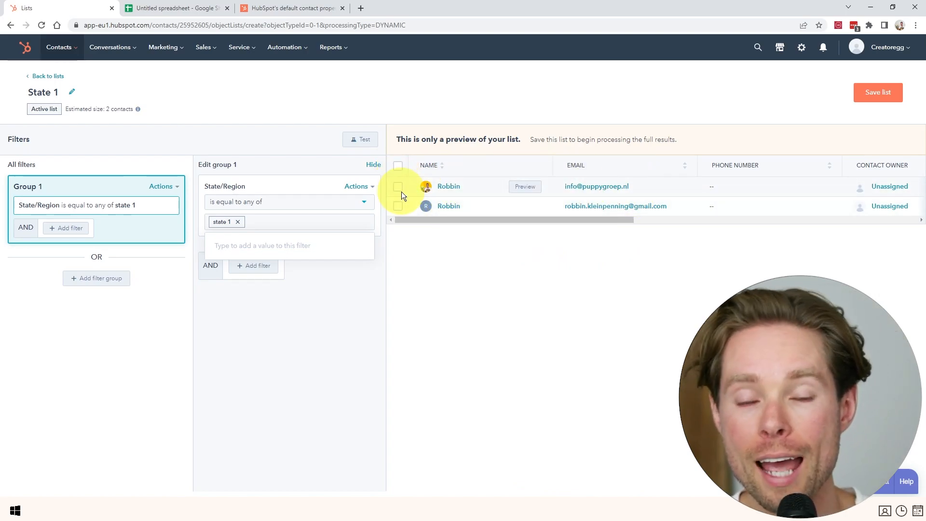
# Cross-check the two State 1 rows in the spreadsheet, then save the State 1 list.
pyautogui.click(190, 8)
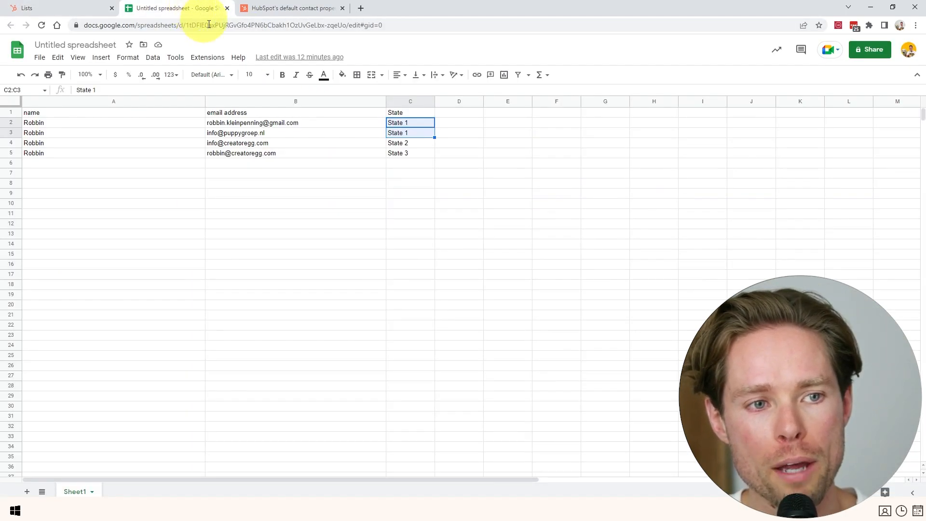
pyautogui.moveTo(391, 124); pyautogui.dragTo(42, 137)
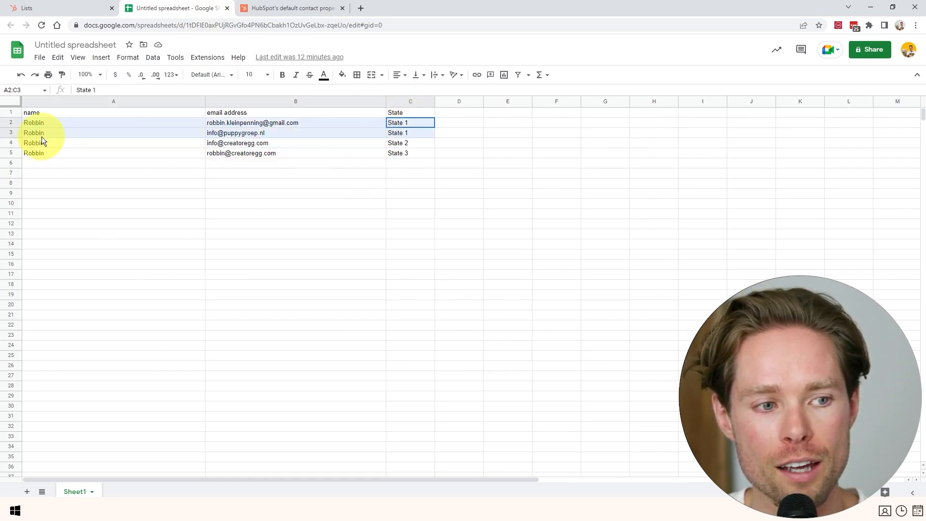
pyautogui.click(56, 9)
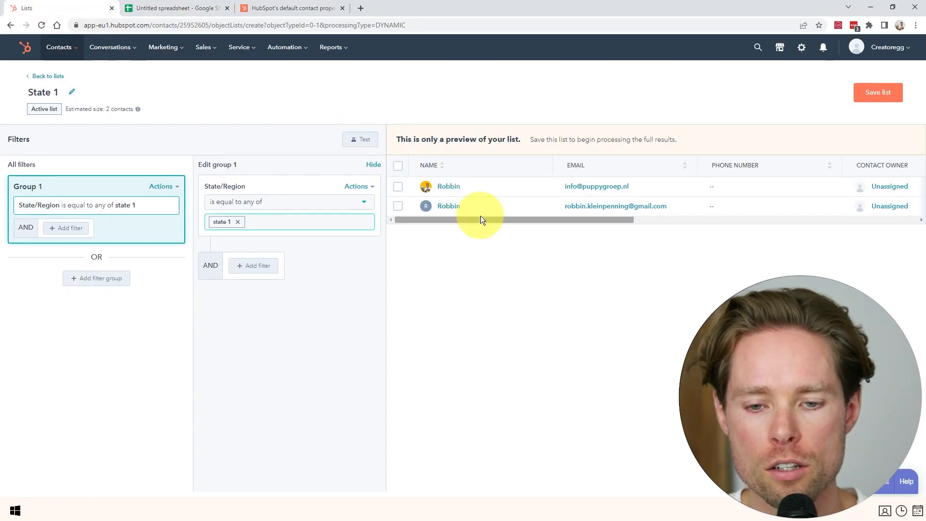
pyautogui.click(879, 93)
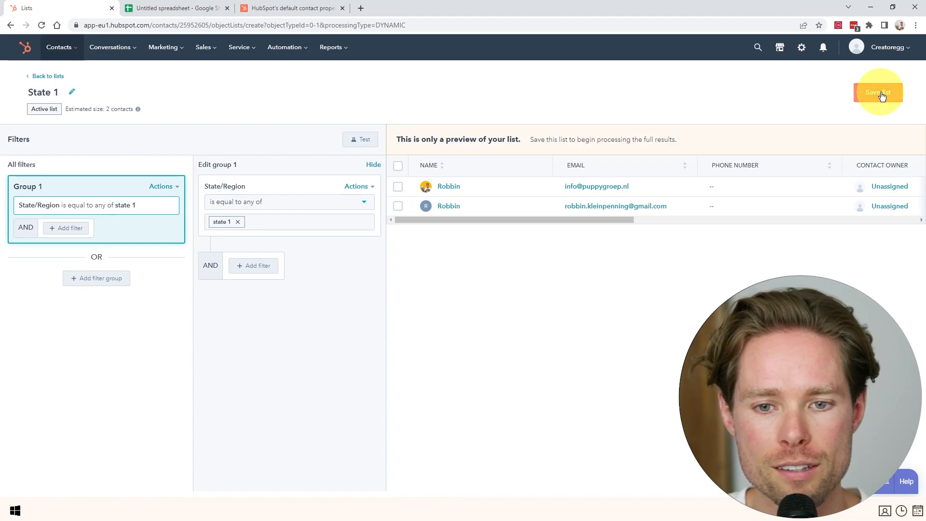
# Send the New email draft to the State 1 list, giving 2 total recipients.
pyautogui.click(167, 52)
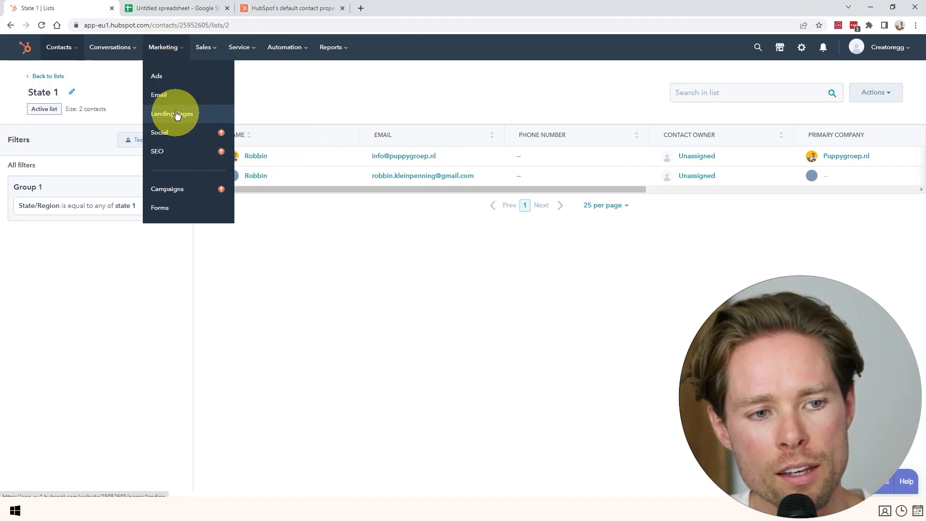
pyautogui.click(175, 95)
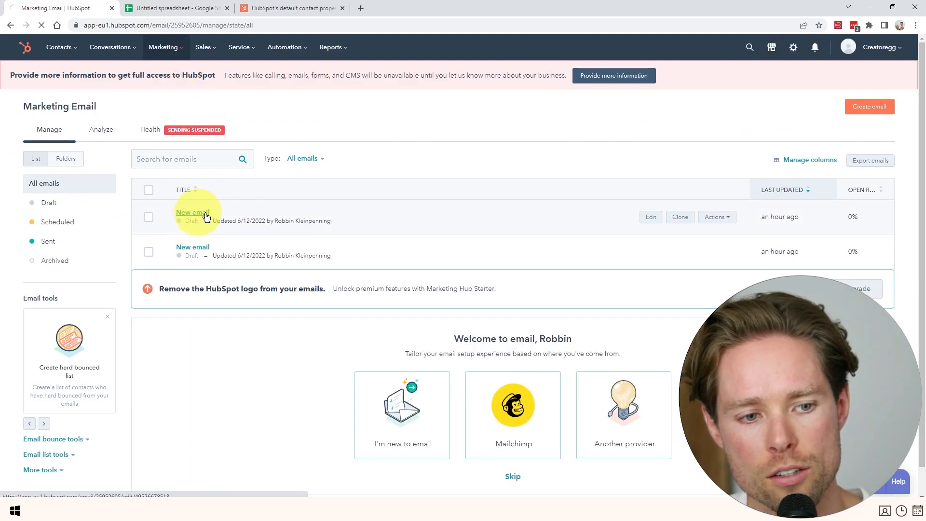
pyautogui.click(198, 217)
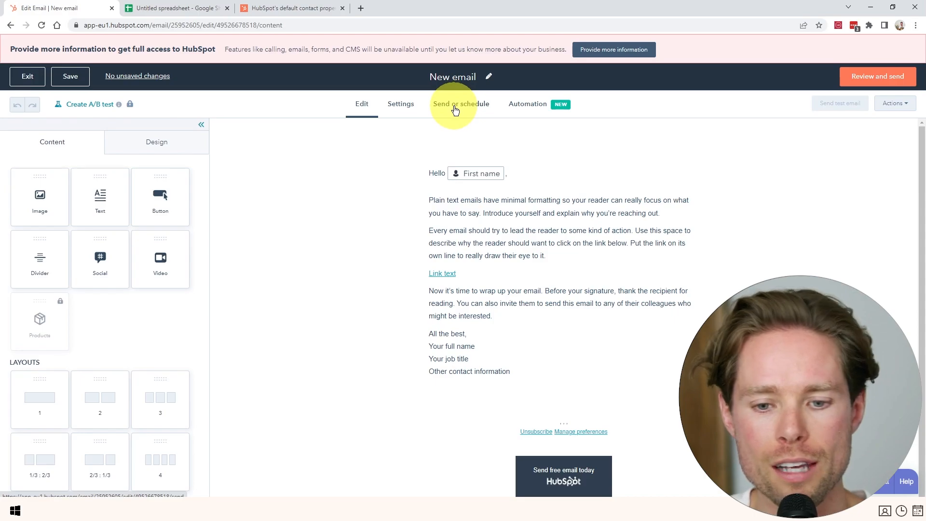
pyautogui.click(456, 110)
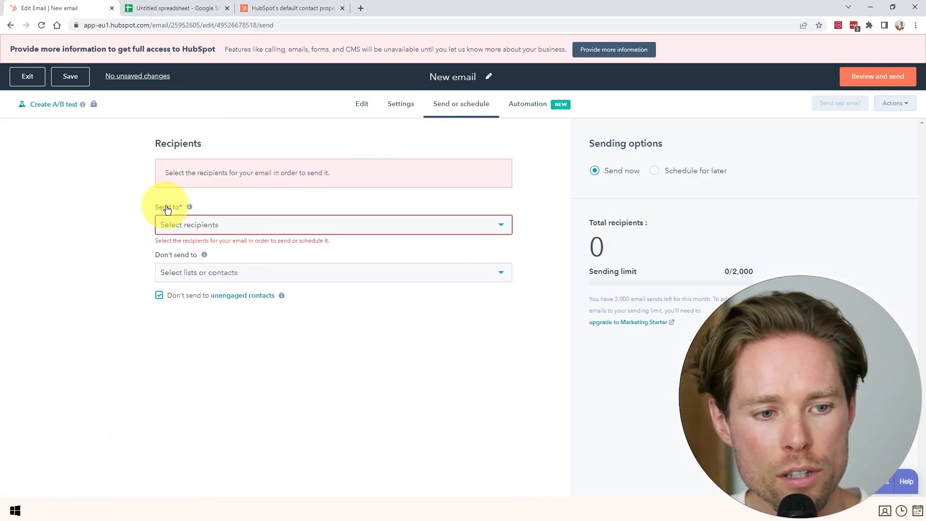
pyautogui.click(207, 225)
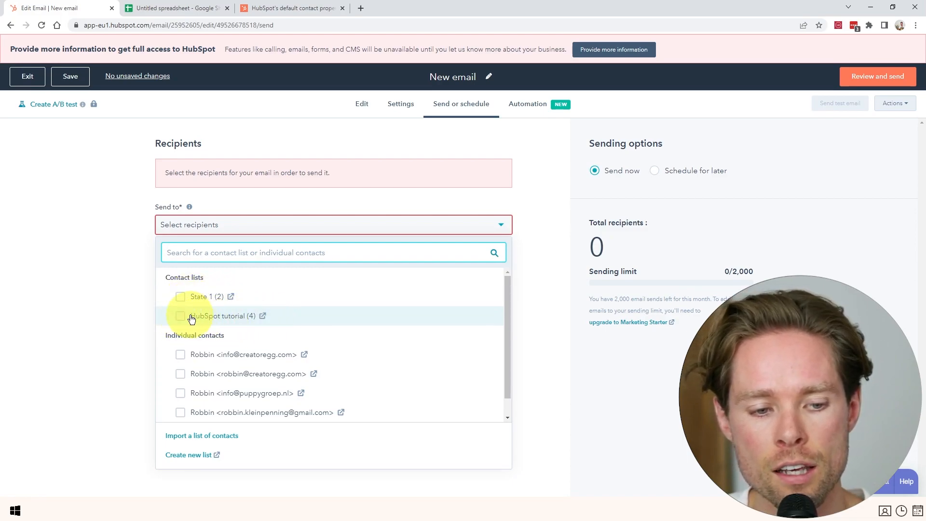
pyautogui.click(180, 299)
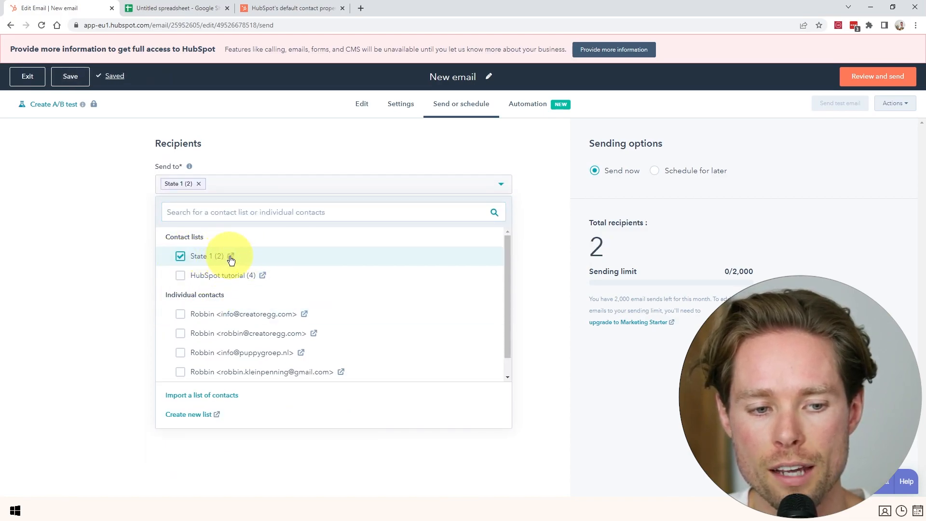
pyautogui.click(288, 190)
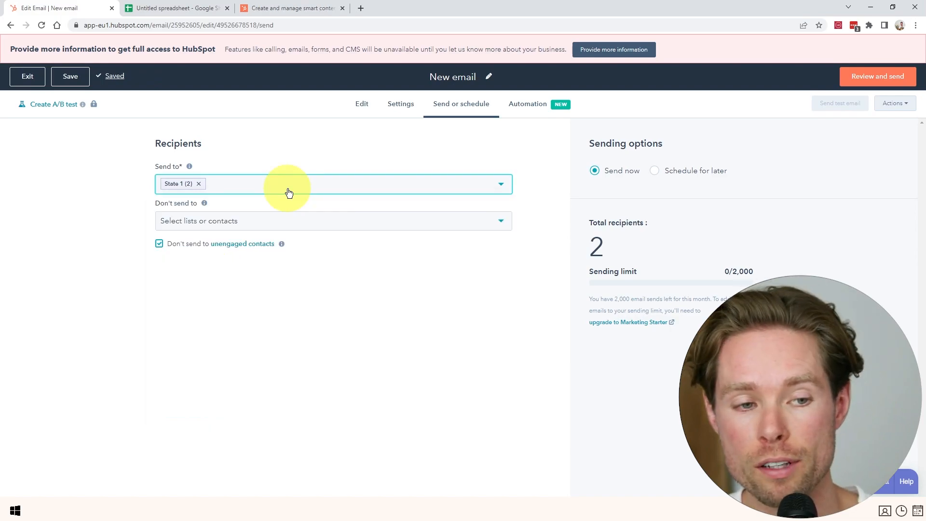
# Review the smart content rules article title, then return to the trial account's email editor.
pyautogui.hotkey('ctrl', 'shift', 'Tab')
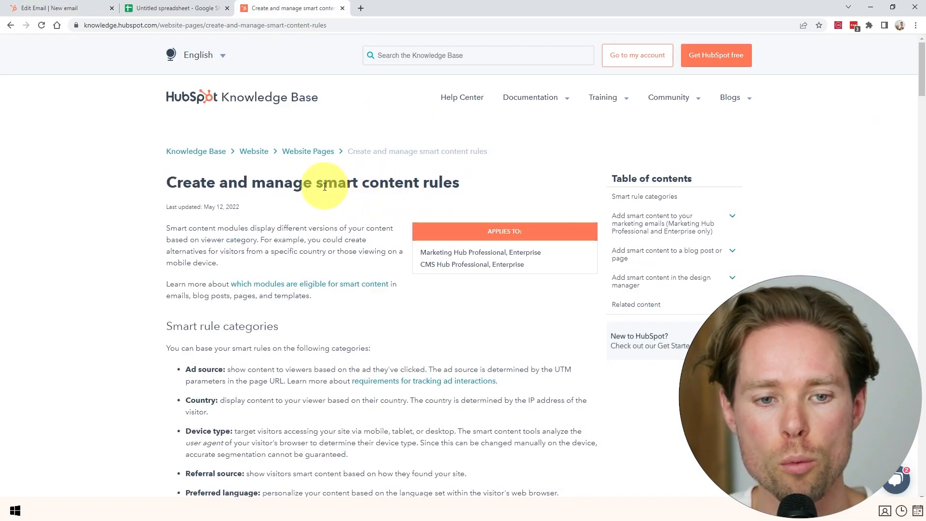
pyautogui.moveTo(316, 182); pyautogui.dragTo(460, 183)
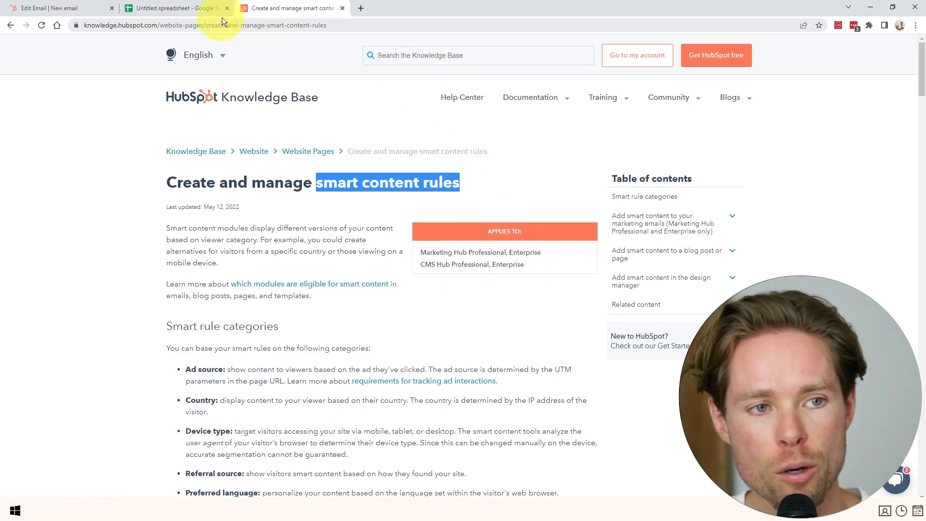
pyautogui.hotkey('alt', 'Tab')
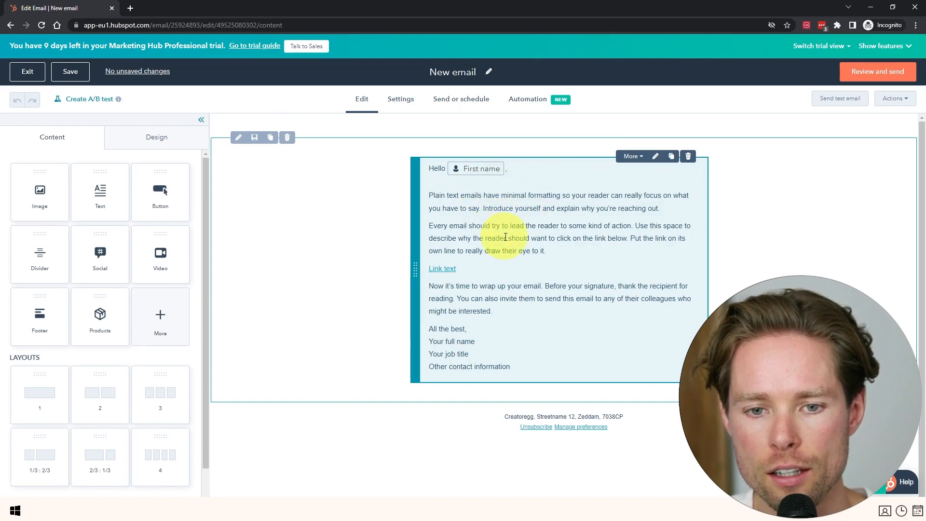
# Add a contact list membership smart rule to the text block covering High revenue list and Main list.
pyautogui.click(637, 161)
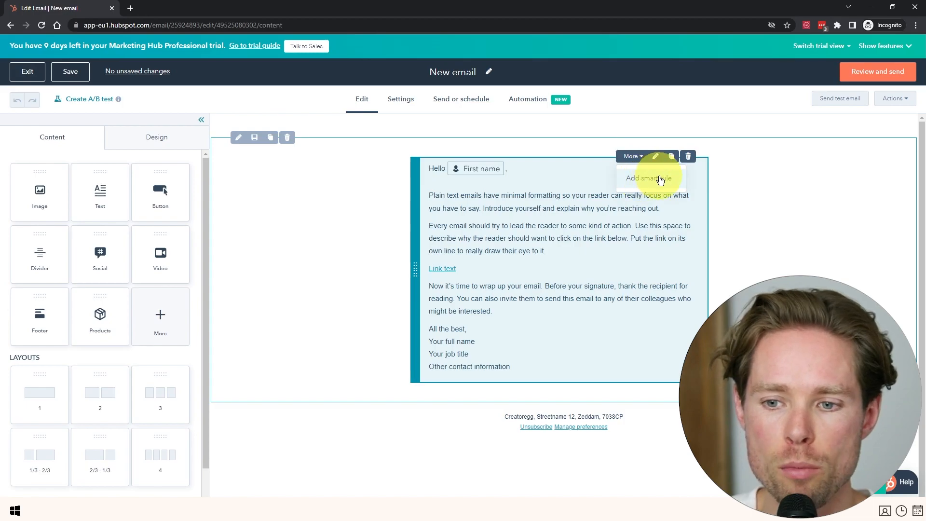
pyautogui.click(660, 178)
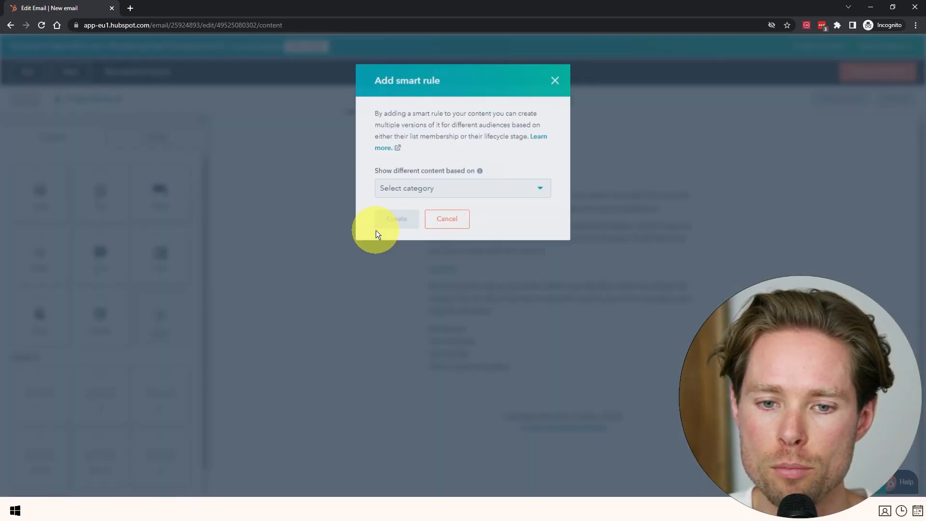
pyautogui.click(446, 192)
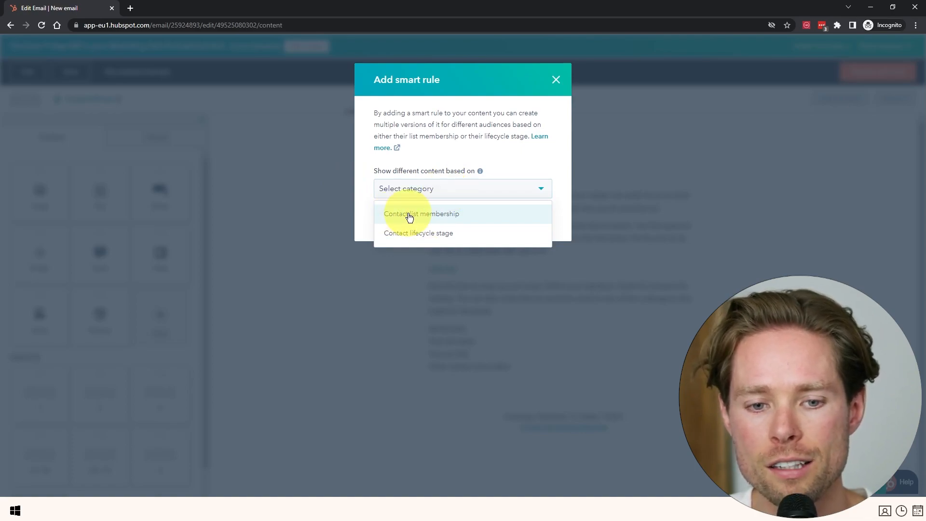
pyautogui.click(409, 218)
pyautogui.click(417, 215)
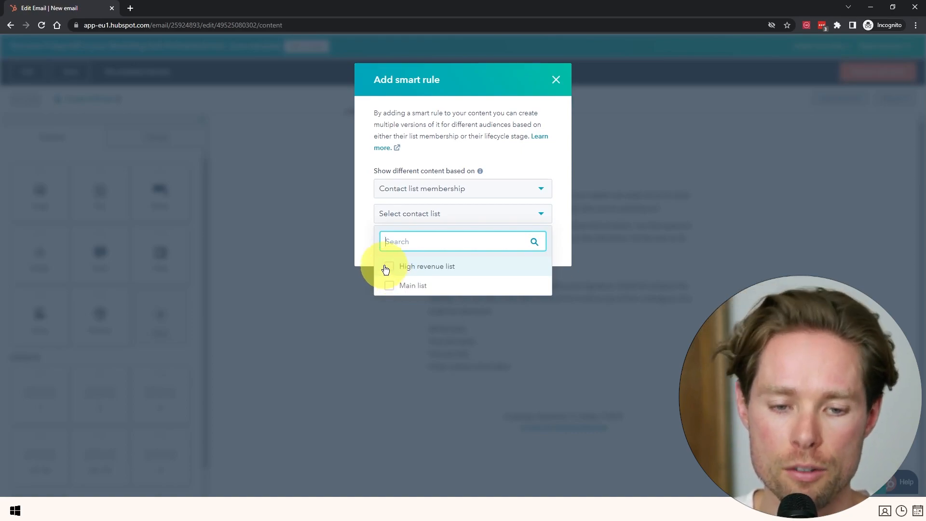
pyautogui.click(388, 268)
pyautogui.click(389, 286)
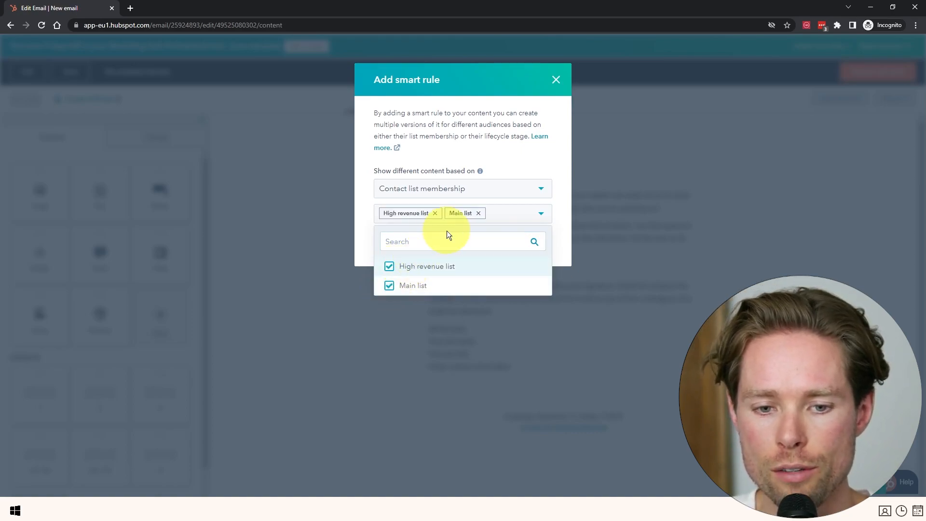
pyautogui.click(526, 218)
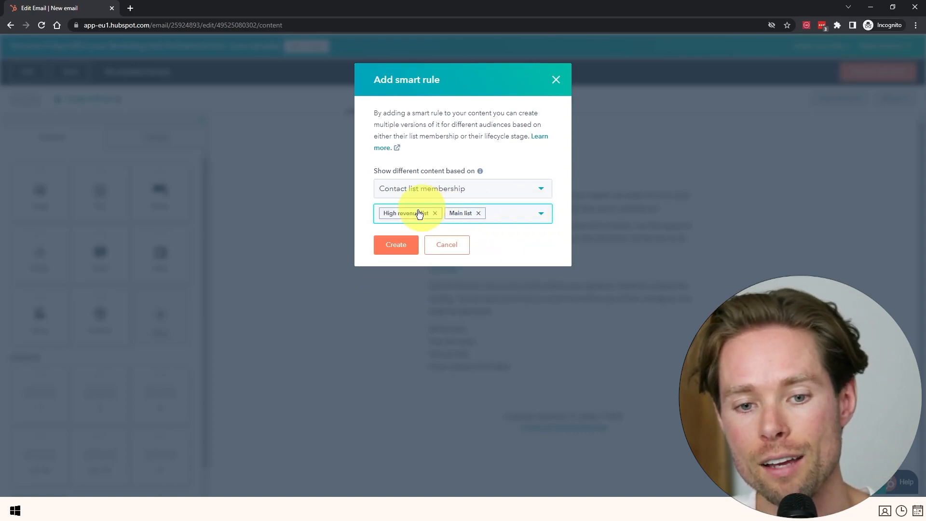
pyautogui.click(392, 249)
pyautogui.click(491, 245)
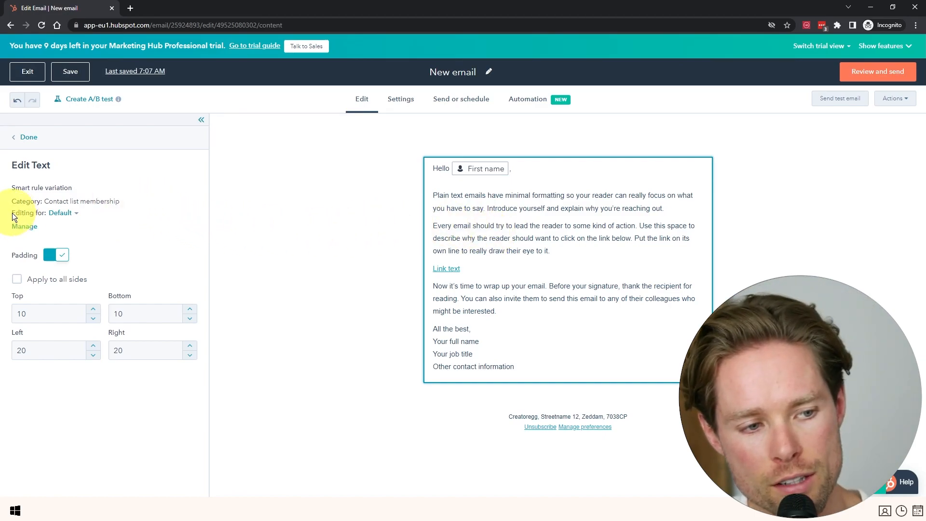
# Add the line 'MAIN LIST ASDFASDFASDFASDF' after the second paragraph in the Main list variation.
pyautogui.click(63, 213)
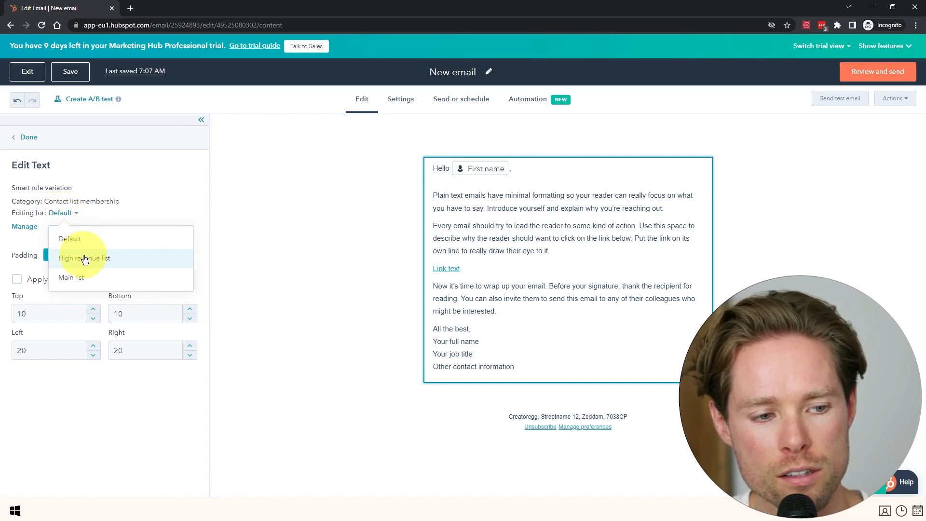
pyautogui.click(76, 279)
pyautogui.click(565, 253)
pyautogui.press('Return')
pyautogui.write('MAIN LIST ASDFASDFASDFASDF')
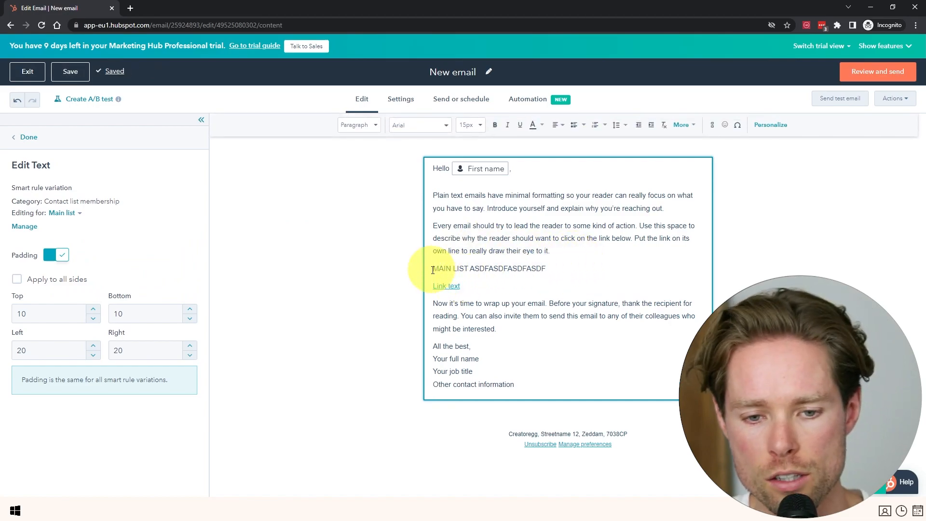
# Add 'hIGH REVENUE LIST...ASDFASDF' to the High revenue list variation, then return to Main list.
pyautogui.click(64, 213)
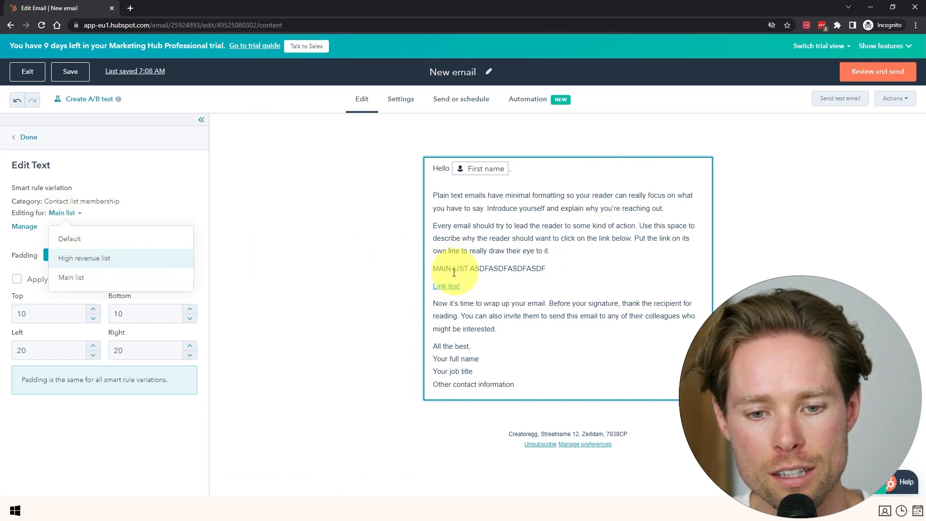
pyautogui.click(99, 257)
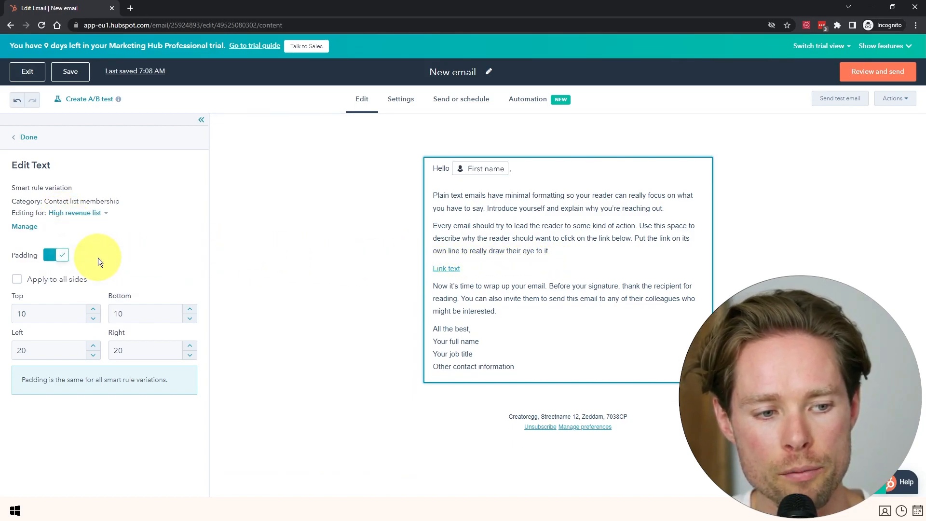
pyautogui.click(557, 253)
pyautogui.write('hIGH REVENUE LIST...ASDFASDF')
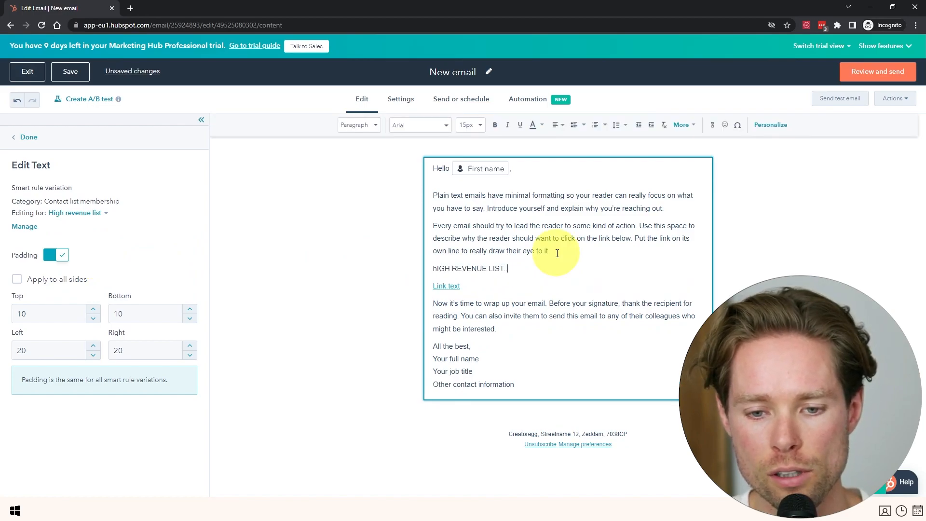
pyautogui.click(77, 213)
pyautogui.click(80, 277)
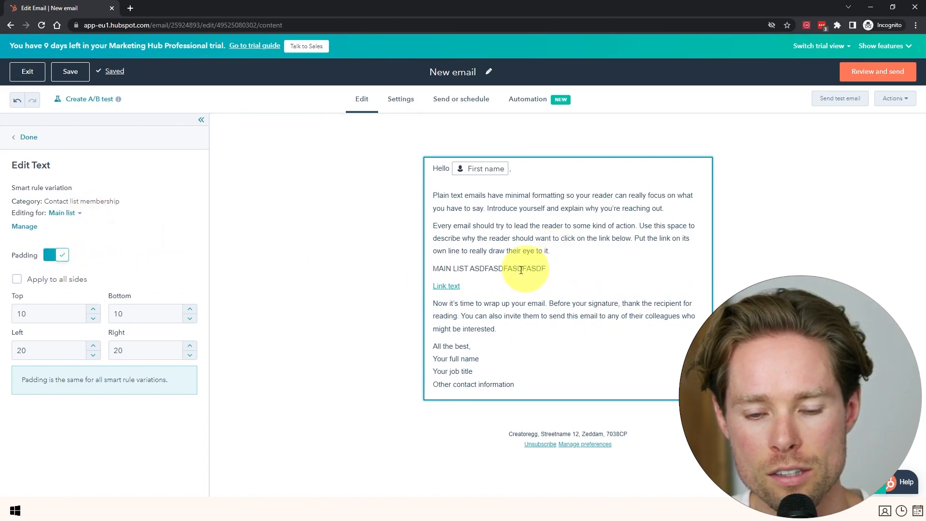
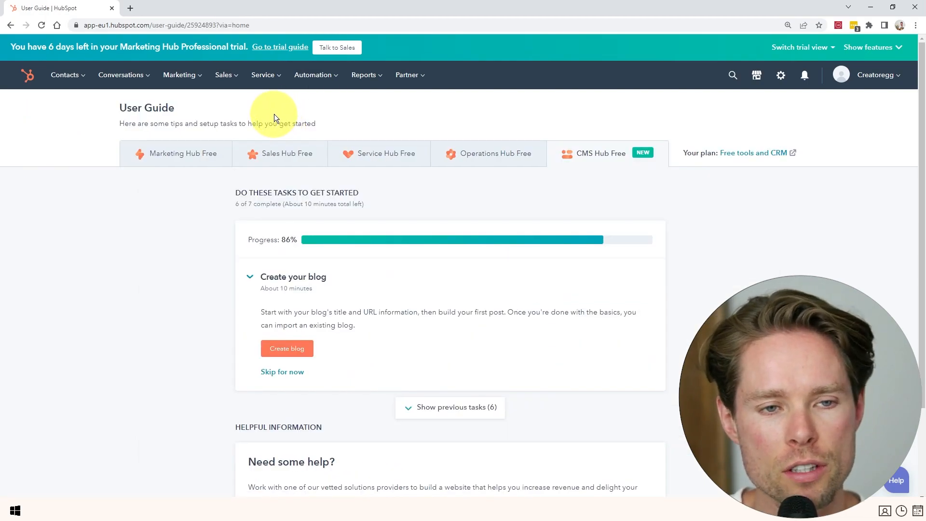
# Go to Marketing > Landing Pages and start a new landing page via Create.
pyautogui.click(190, 76)
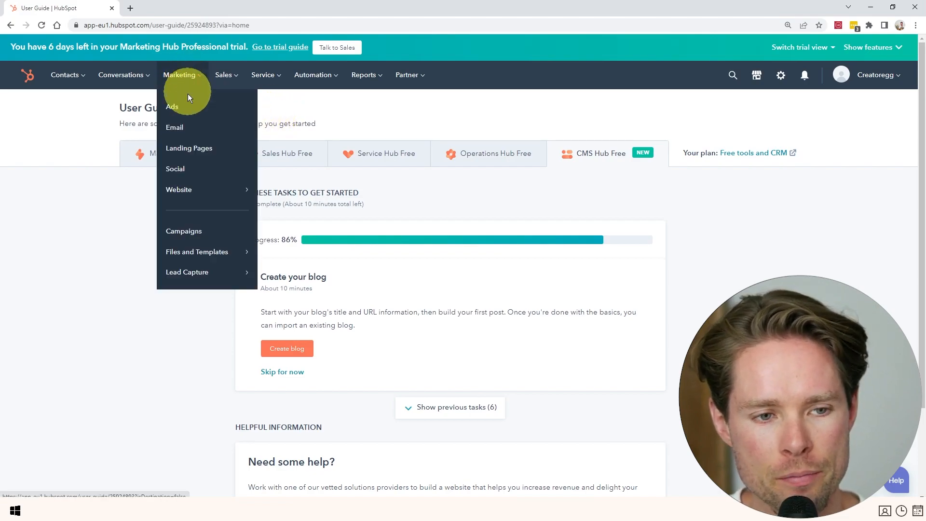
pyautogui.click(191, 149)
pyautogui.scroll(-1, 318, 250)
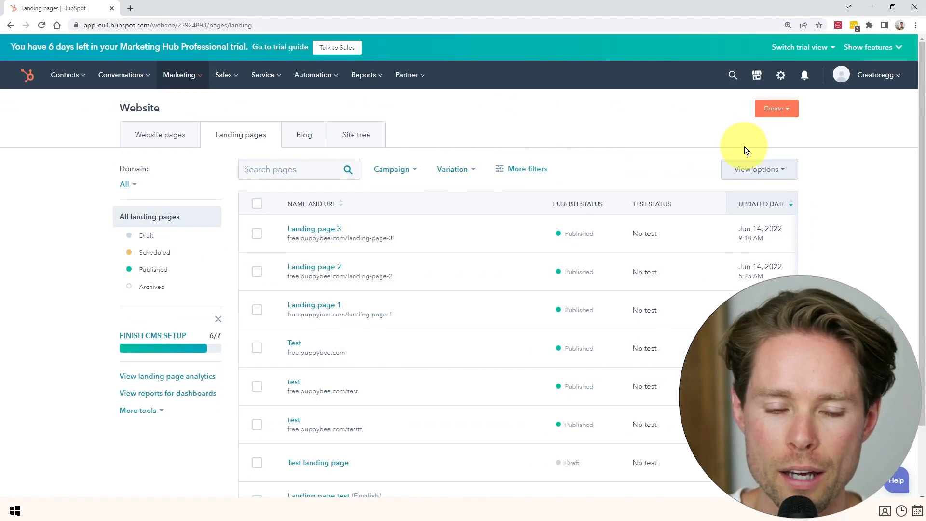
pyautogui.click(781, 110)
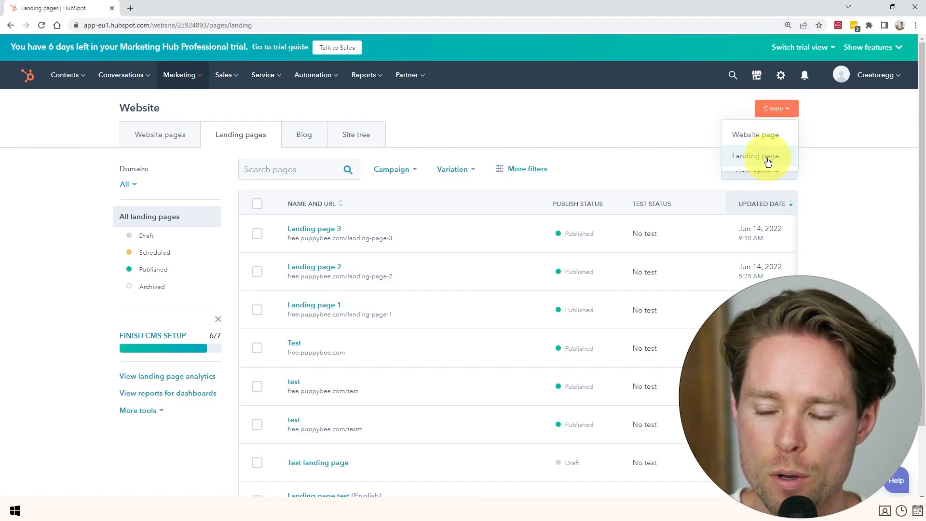
pyautogui.click(752, 158)
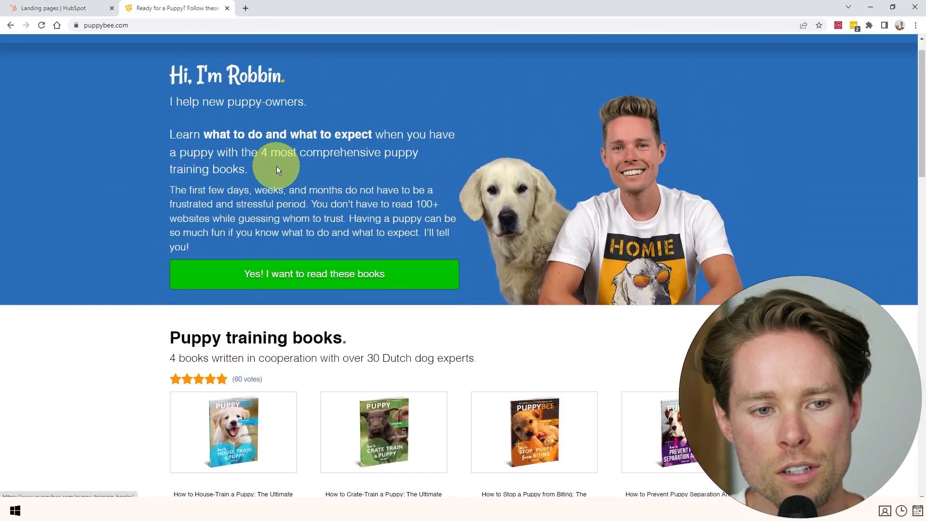
# Scroll through puppybee.com's puppy training books, then close that site's tab.
pyautogui.scroll(1, 137, 138)
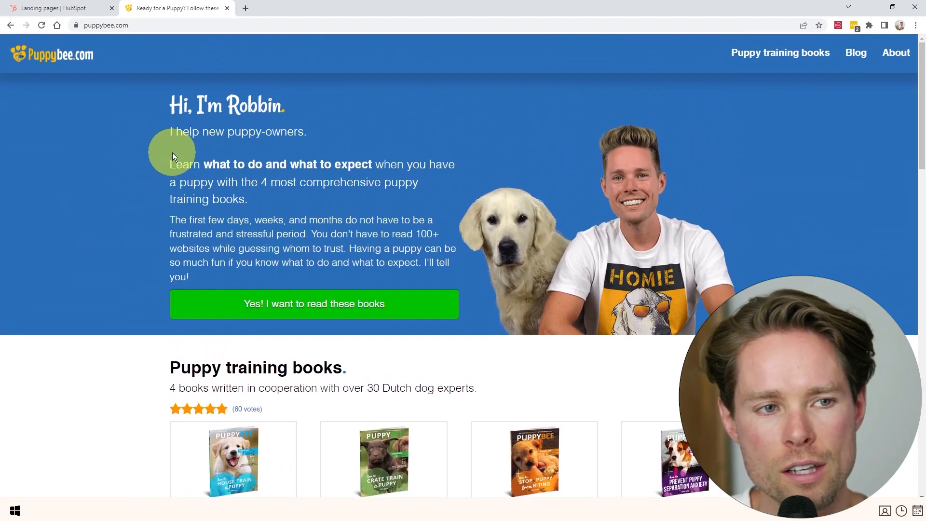
pyautogui.scroll(-5, 173, 152)
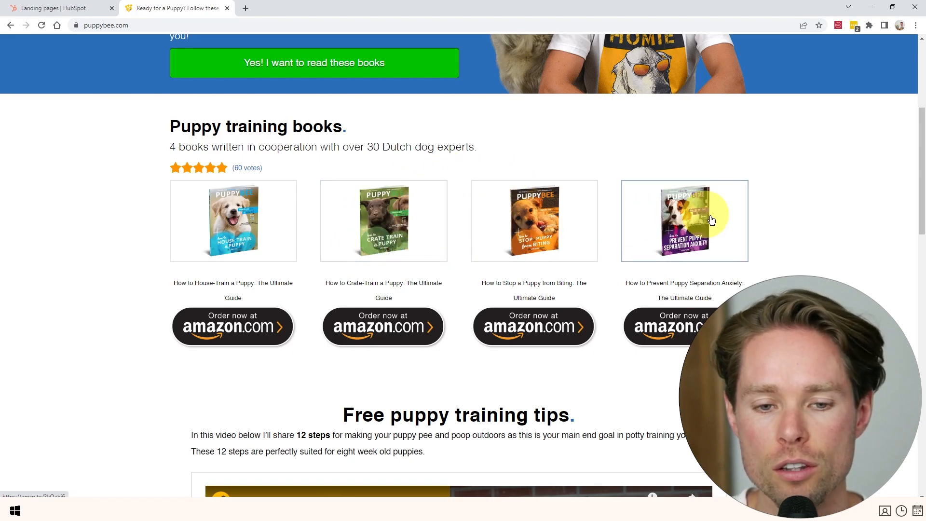
pyautogui.scroll(2, 315, 226)
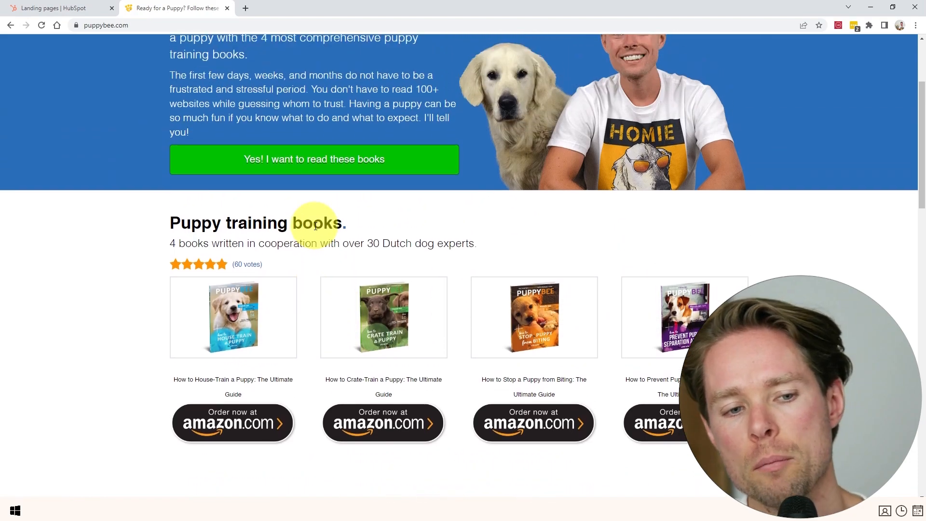
pyautogui.scroll(3, 305, 232)
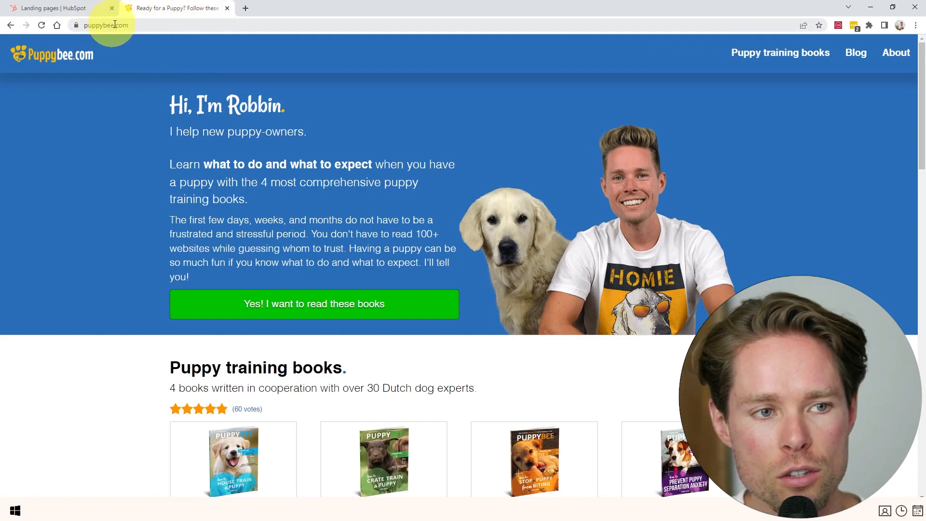
pyautogui.click(227, 8)
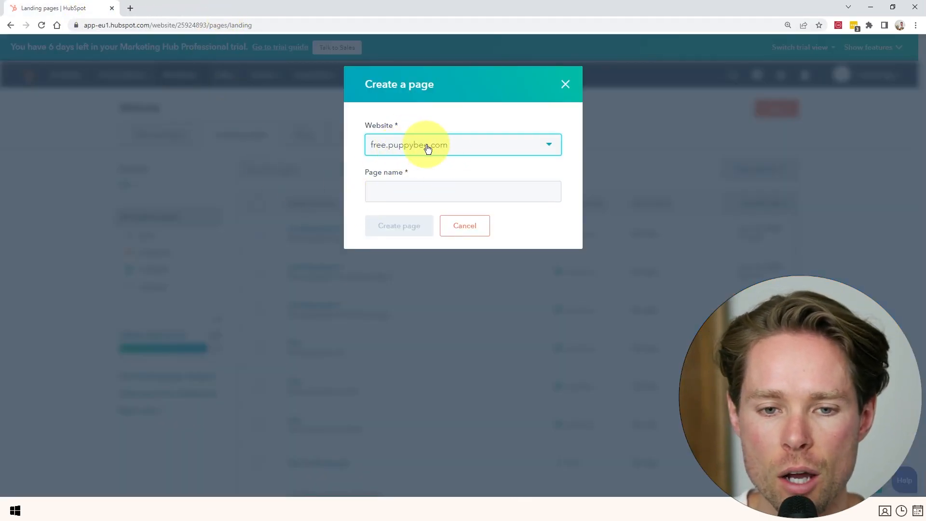
# Keep free.puppybee.com as the website and create the page named 'Landing page 4'.
pyautogui.click(411, 148)
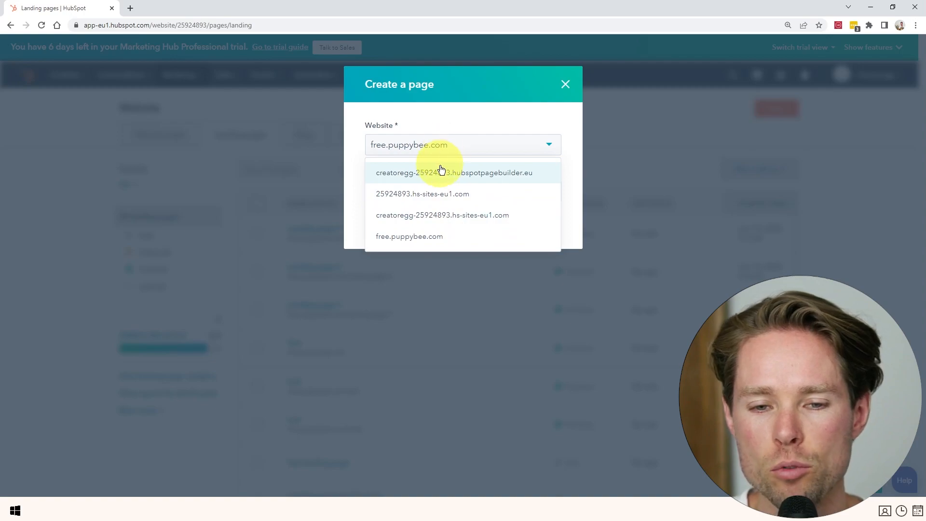
pyautogui.click(442, 150)
pyautogui.click(401, 185)
pyautogui.write('Lanid')
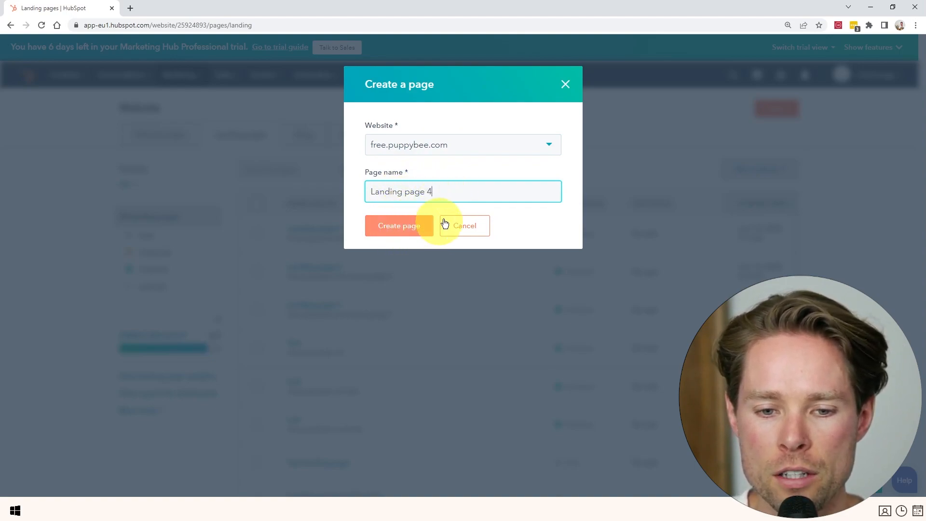
pyautogui.click(399, 231)
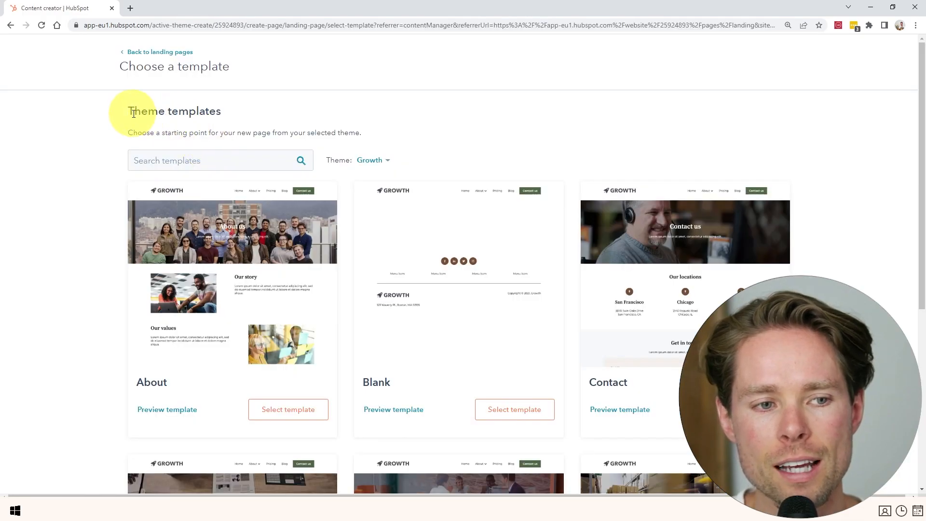
pyautogui.moveTo(134, 111); pyautogui.dragTo(197, 108)
pyautogui.click(197, 108)
pyautogui.scroll(-3, 288, 161)
# Browse the Growth theme and other templates, then pick the Blank template.
pyautogui.scroll(3, 287, 161)
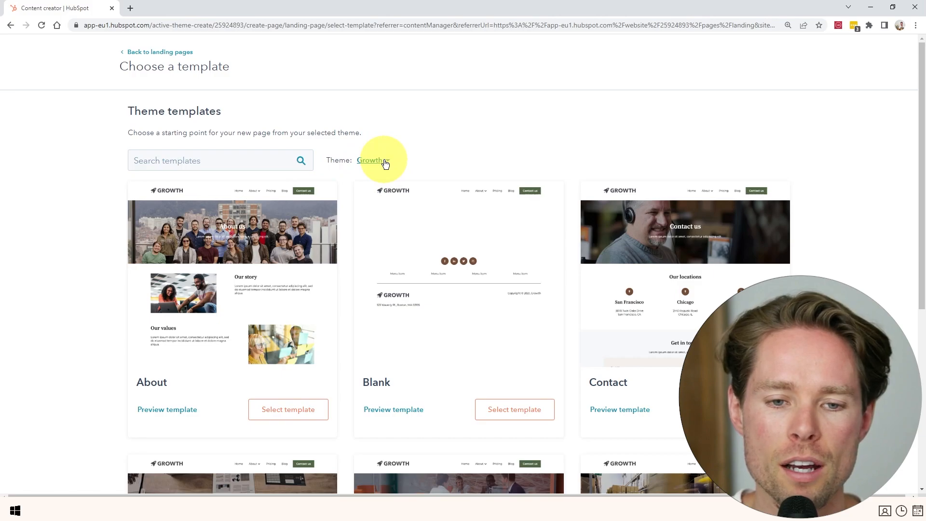
pyautogui.click(385, 164)
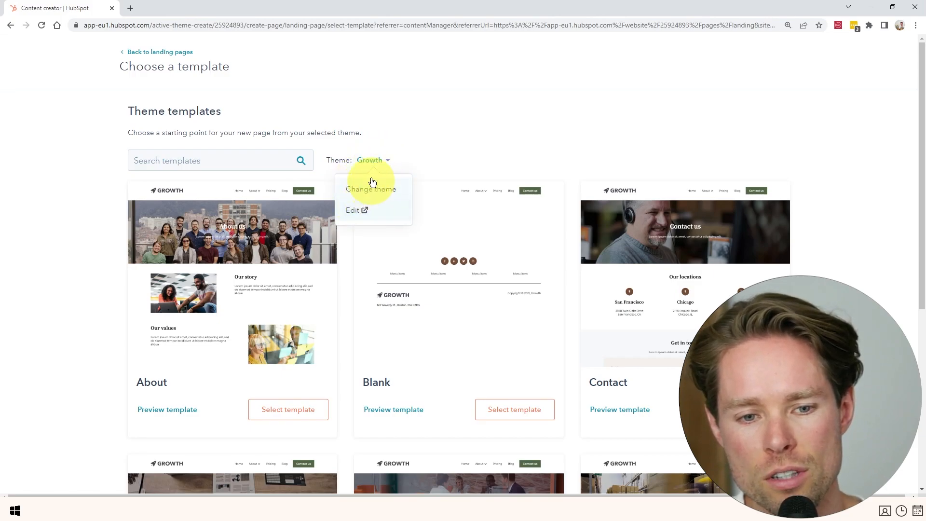
pyautogui.click(383, 166)
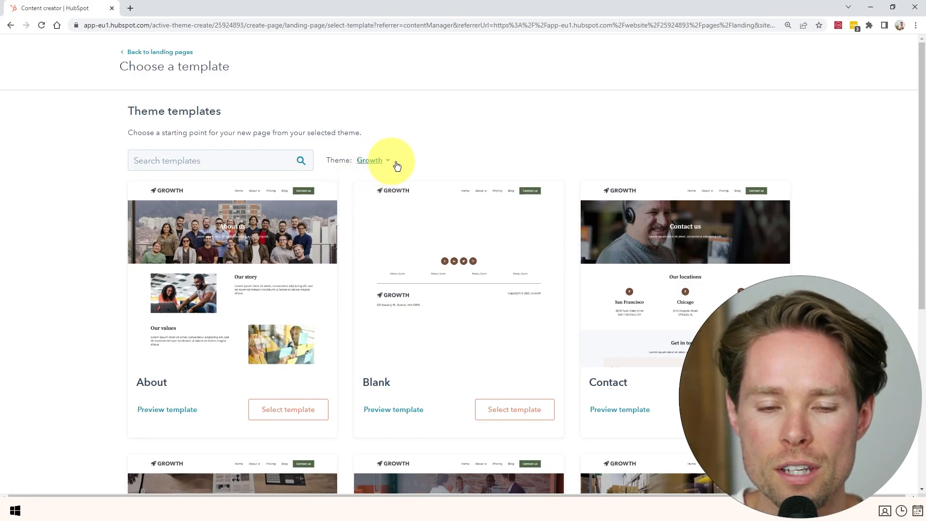
pyautogui.scroll(-1, 412, 164)
pyautogui.scroll(-5, 366, 163)
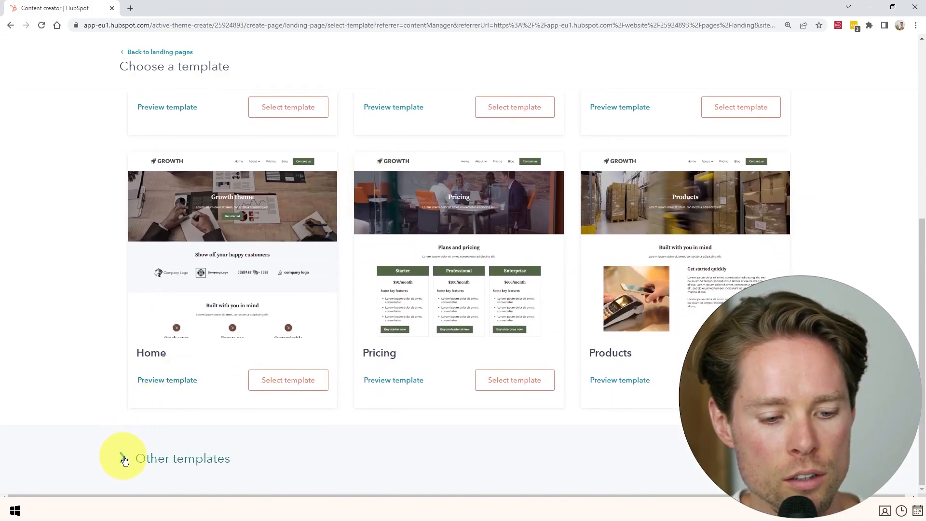
pyautogui.click(124, 459)
pyautogui.scroll(-5, 243, 295)
pyautogui.scroll(-2, 208, 249)
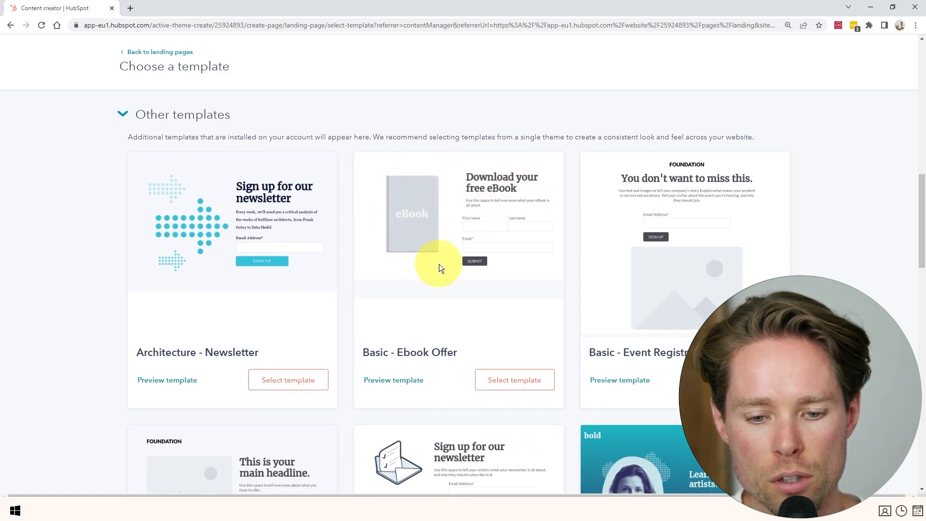
pyautogui.scroll(-2, 389, 247)
pyautogui.scroll(-13, 487, 264)
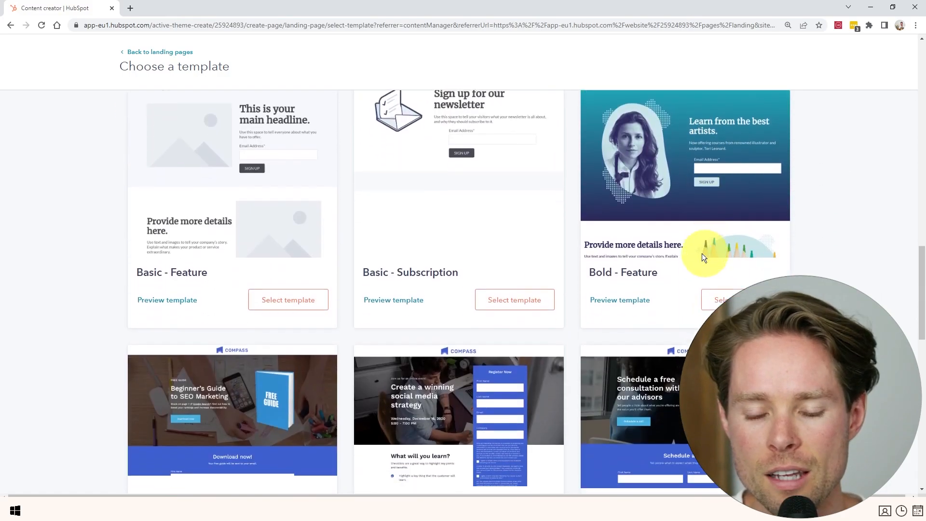
pyautogui.scroll(15, 525, 356)
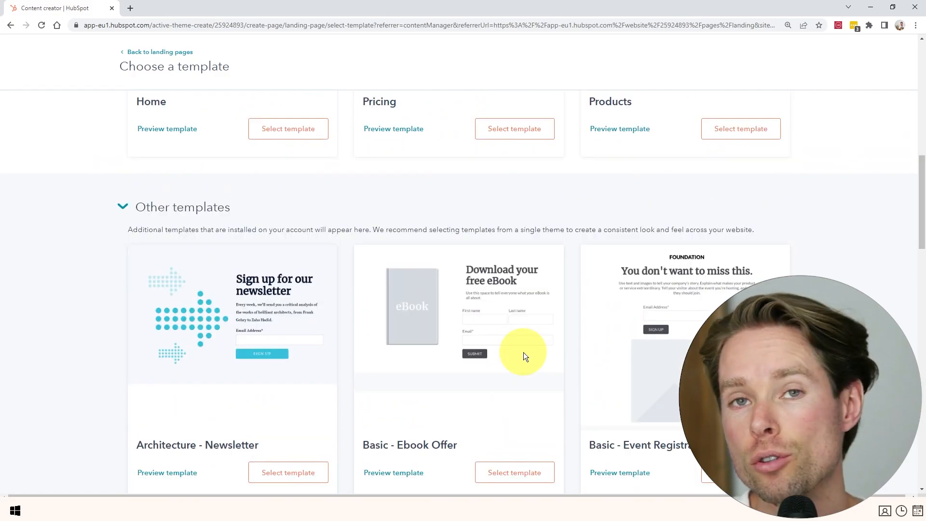
pyautogui.scroll(6, 502, 352)
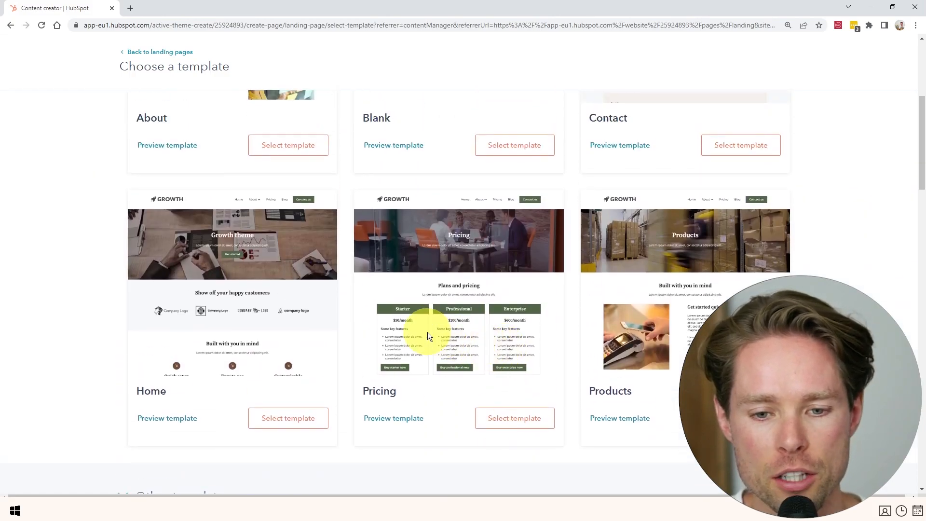
pyautogui.scroll(5, 421, 326)
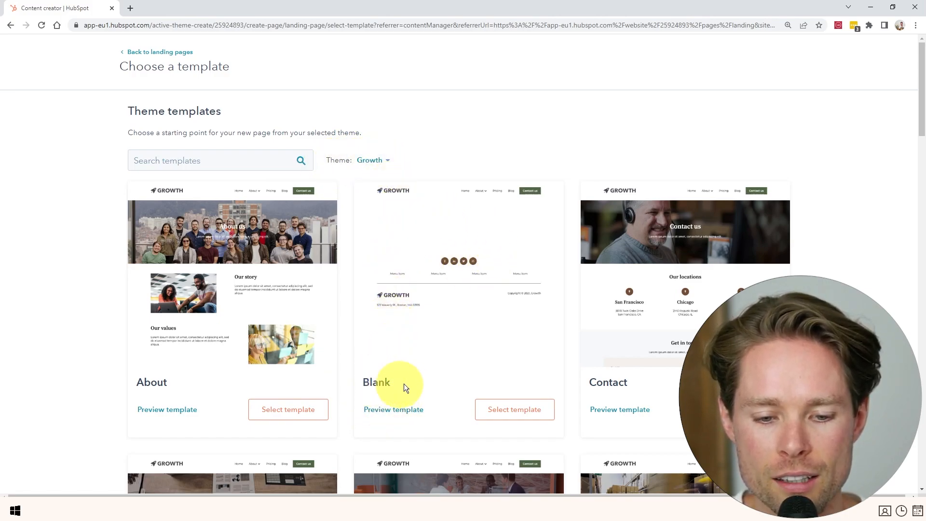
pyautogui.click(522, 401)
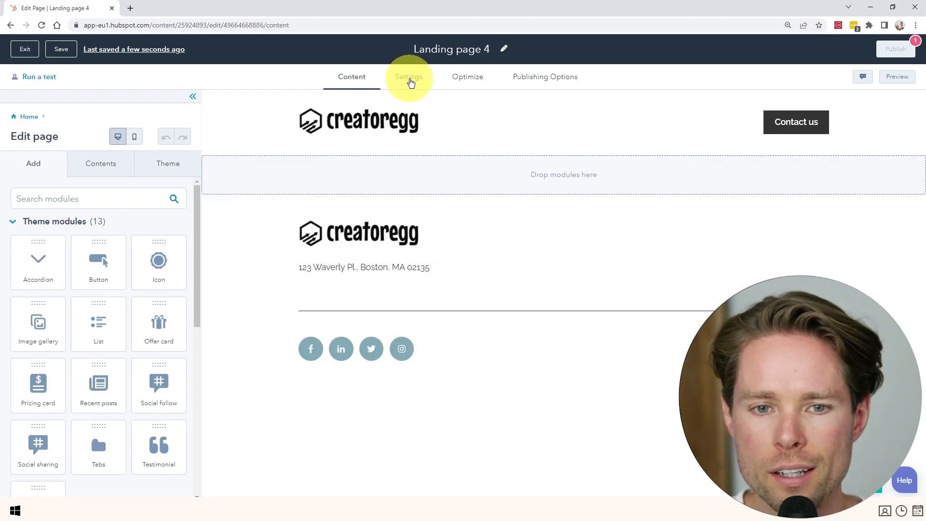
# In Settings, set the page title to 'Free Puppy House-Training Ebook'.
pyautogui.click(413, 81)
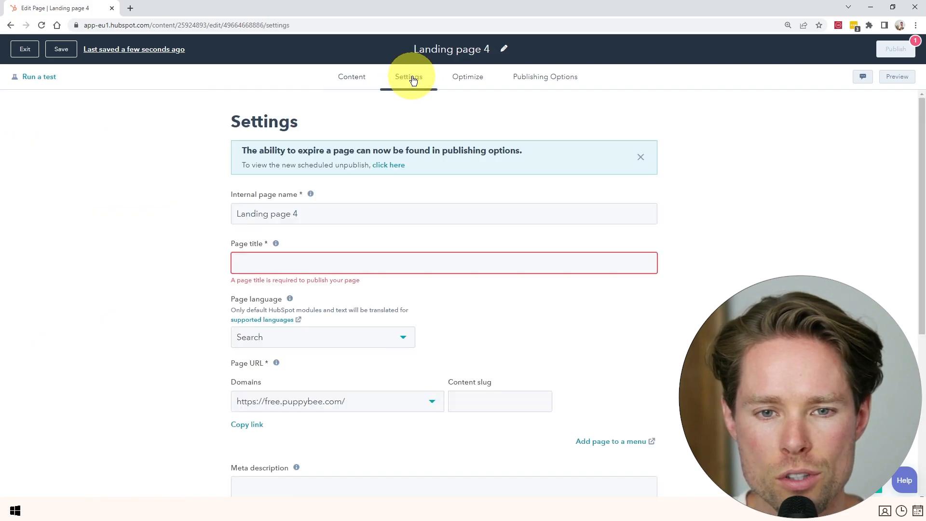
pyautogui.click(344, 269)
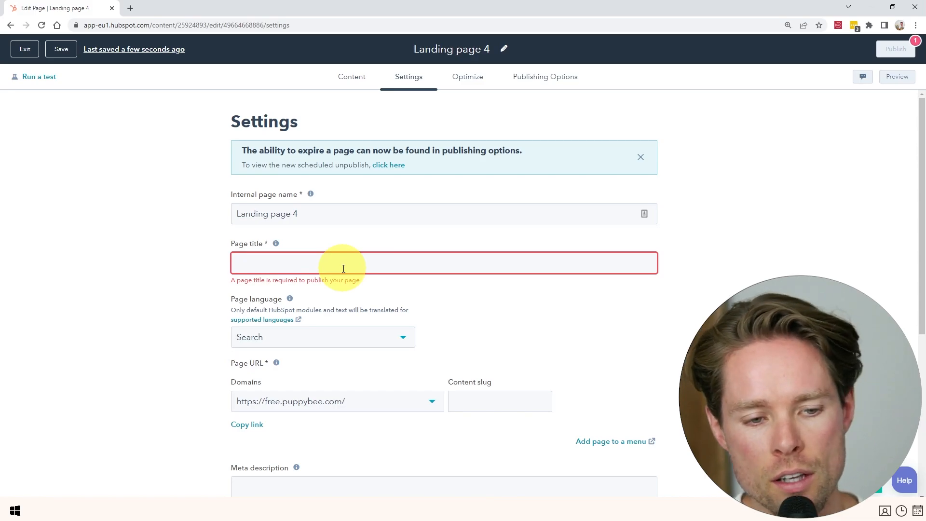
pyautogui.write('Free Puppy House-Training Ebook')
pyautogui.moveTo(240, 262); pyautogui.dragTo(419, 260)
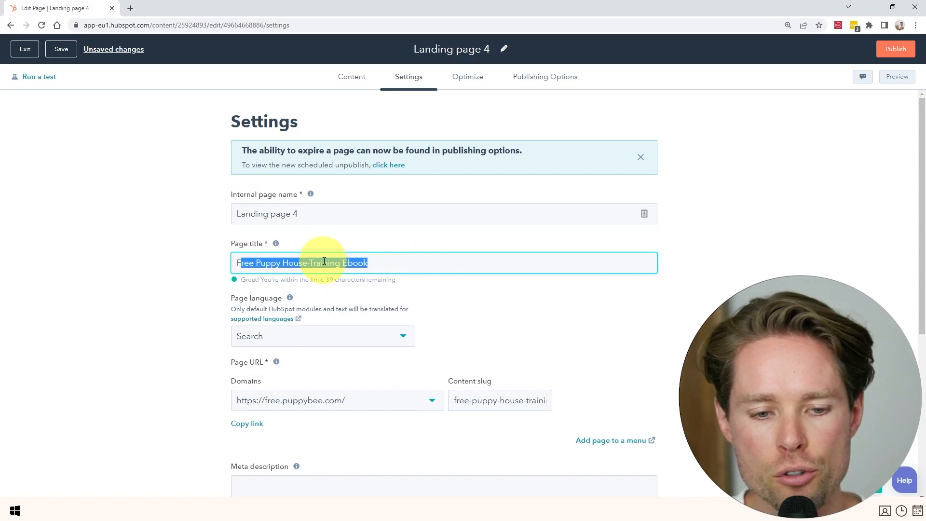
# Open puppybee.com in a new tab and select the first book's title.
pyautogui.click(130, 8)
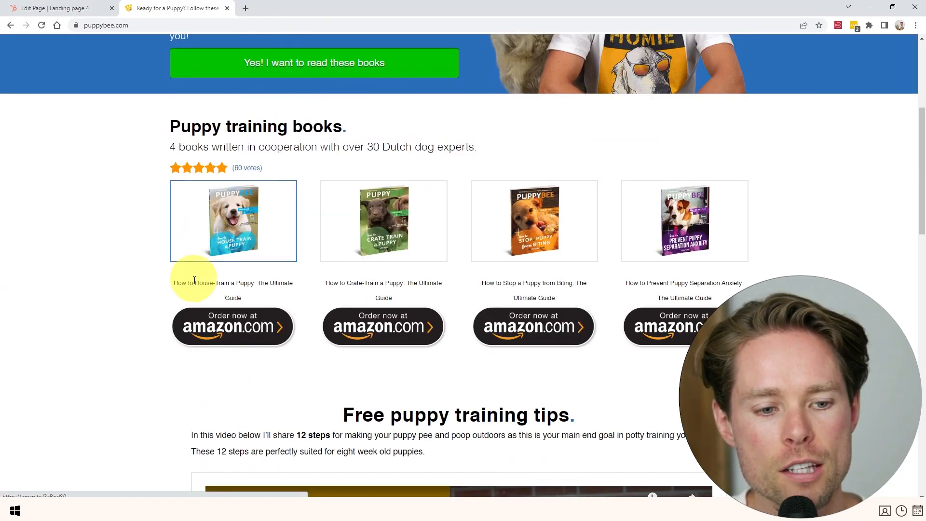
pyautogui.moveTo(181, 282); pyautogui.dragTo(289, 280)
pyautogui.doubleClick(237, 300)
# Open the Amazon listing for 'How to House-Train a Puppy' and review its Kindle and paperback prices.
pyautogui.tripleClick(237, 298)
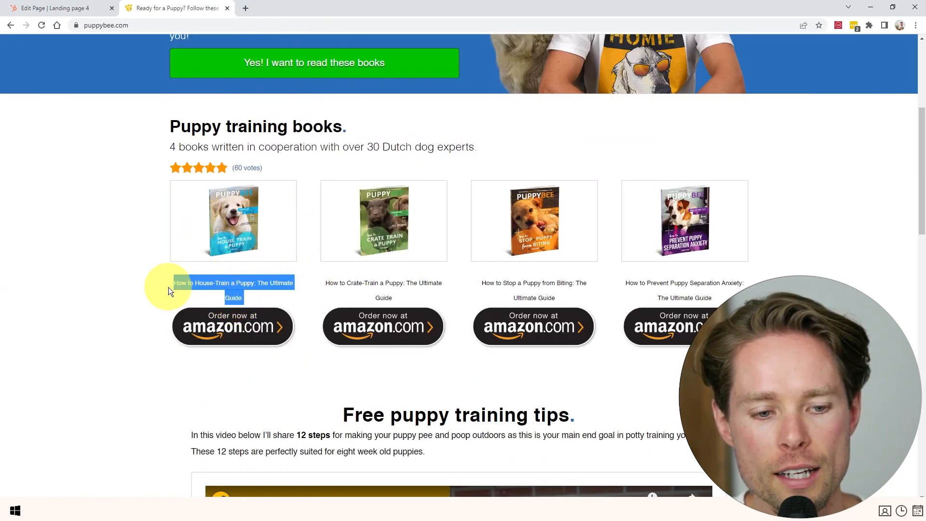
pyautogui.click(233, 227)
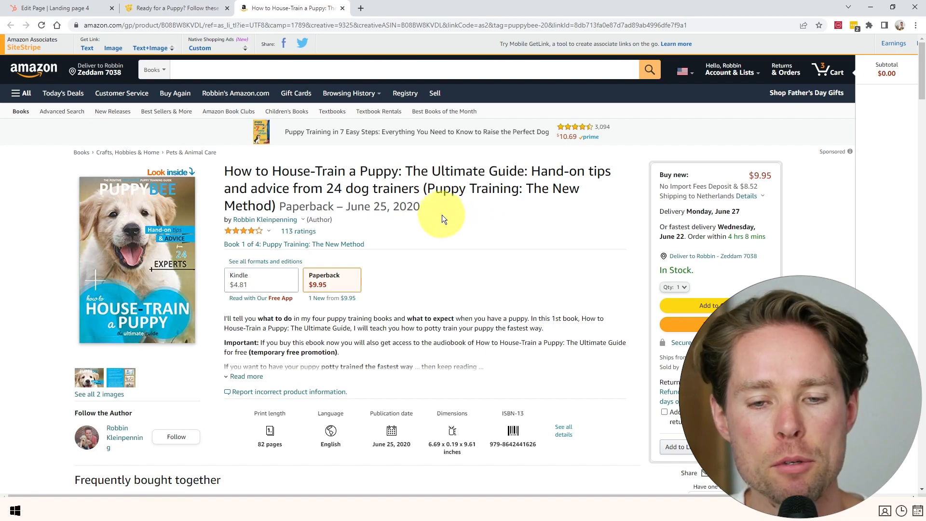
pyautogui.scroll(-5, 440, 214)
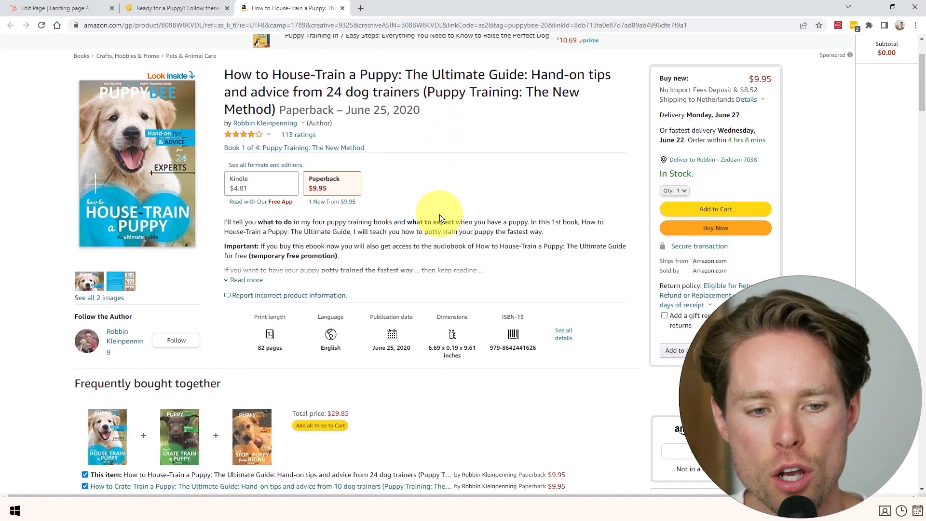
pyautogui.scroll(5, 202, 262)
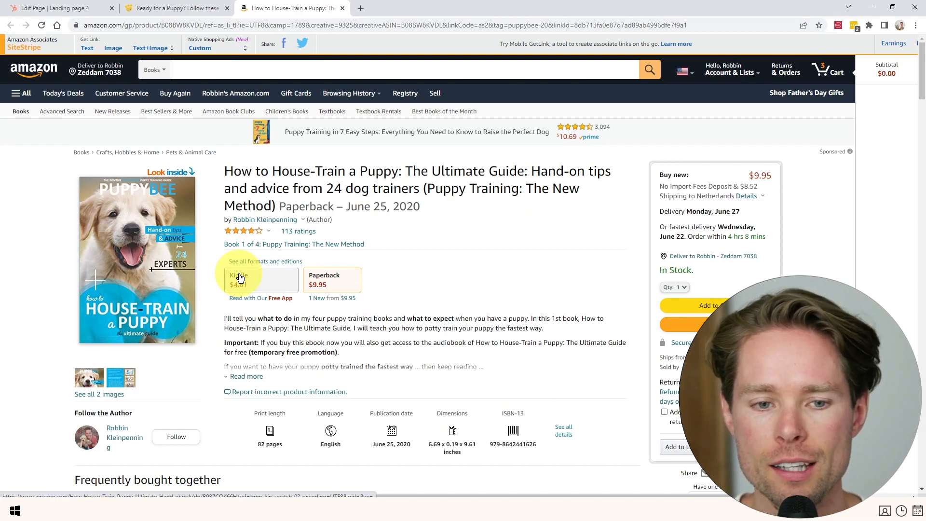
pyautogui.scroll(-2, 247, 275)
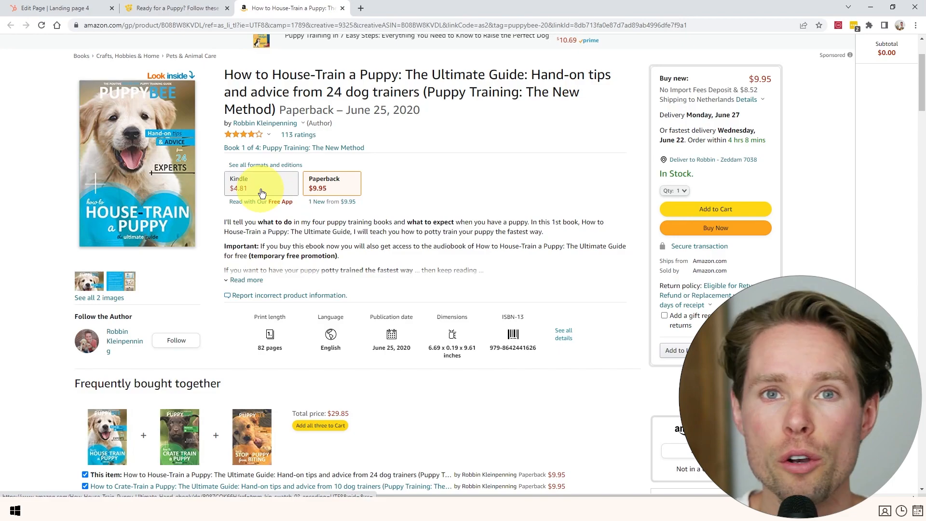
# Close the extra tabs and set the page language to English.
pyautogui.click(227, 8)
pyautogui.click(227, 8)
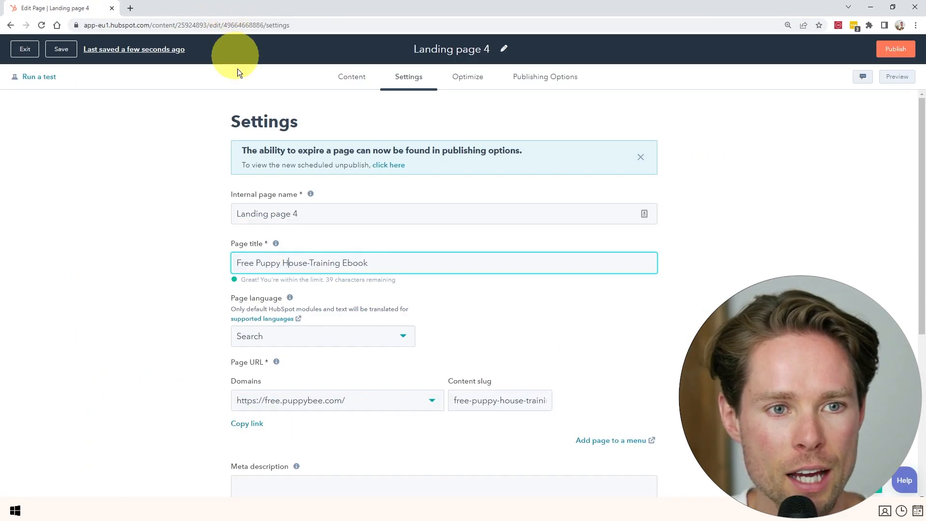
pyautogui.scroll(-2, 300, 255)
pyautogui.moveTo(386, 167); pyautogui.dragTo(187, 172)
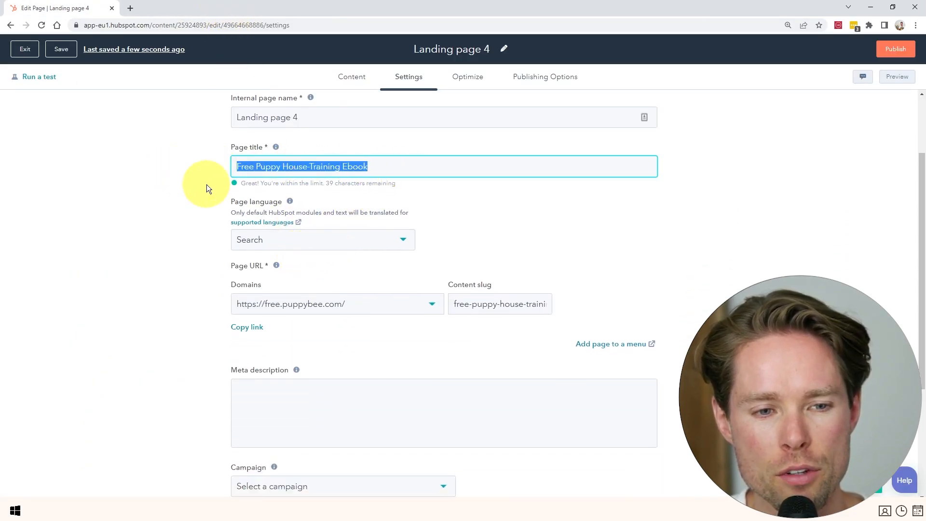
pyautogui.click(312, 166)
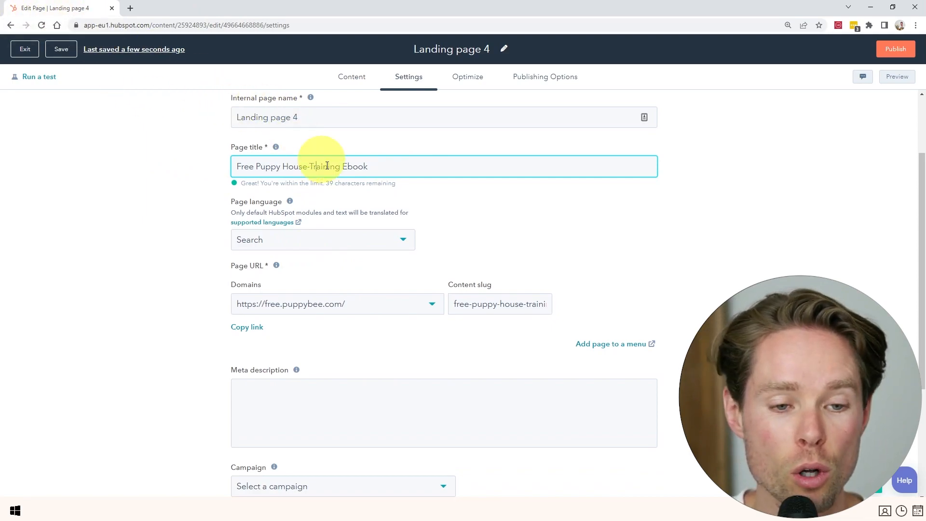
pyautogui.moveTo(255, 166); pyautogui.dragTo(409, 184)
pyautogui.scroll(-2, 336, 262)
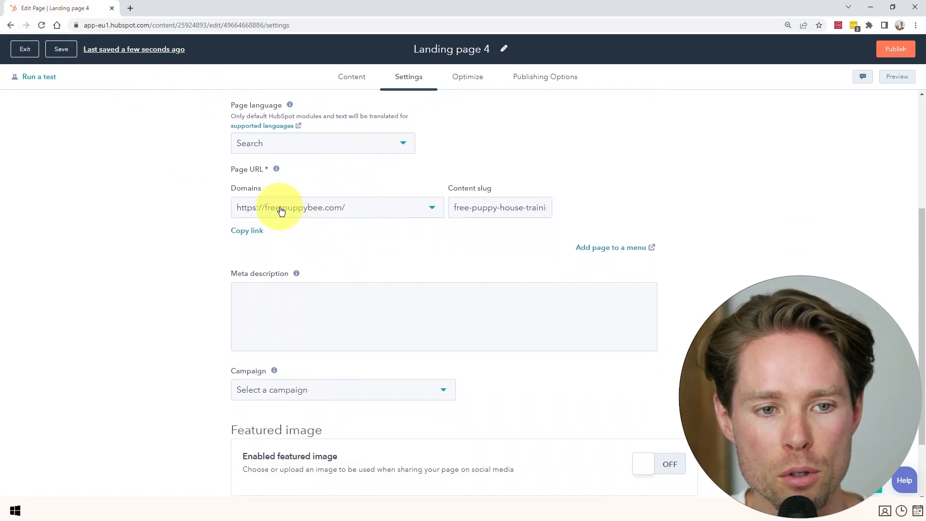
pyautogui.scroll(2, 281, 209)
pyautogui.click(283, 247)
pyautogui.write('engl')
pyautogui.click(252, 298)
# Change the content slug to free-ebook, making the URL free.puppybee.com/free-ebook.
pyautogui.scroll(-1, 232, 252)
pyautogui.moveTo(465, 258); pyautogui.dragTo(436, 265)
pyautogui.click(519, 258)
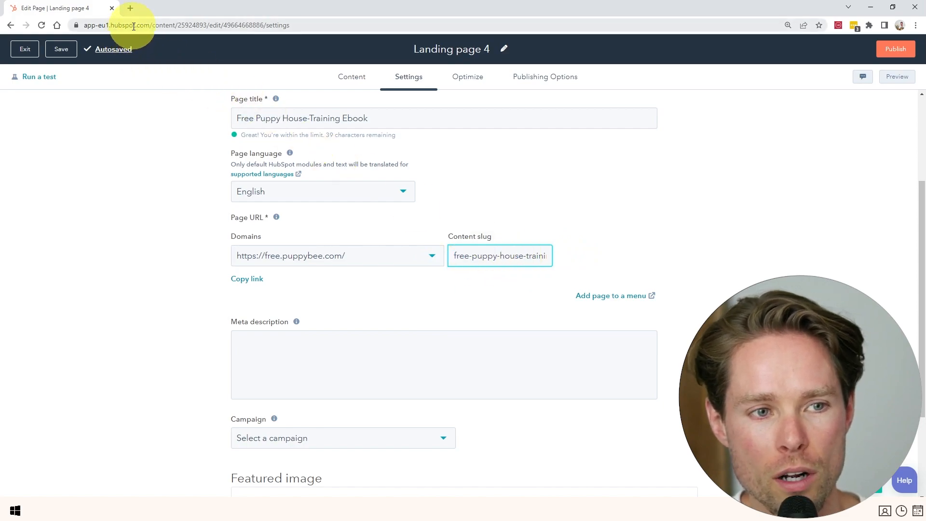
pyautogui.moveTo(149, 27); pyautogui.dragTo(347, 27)
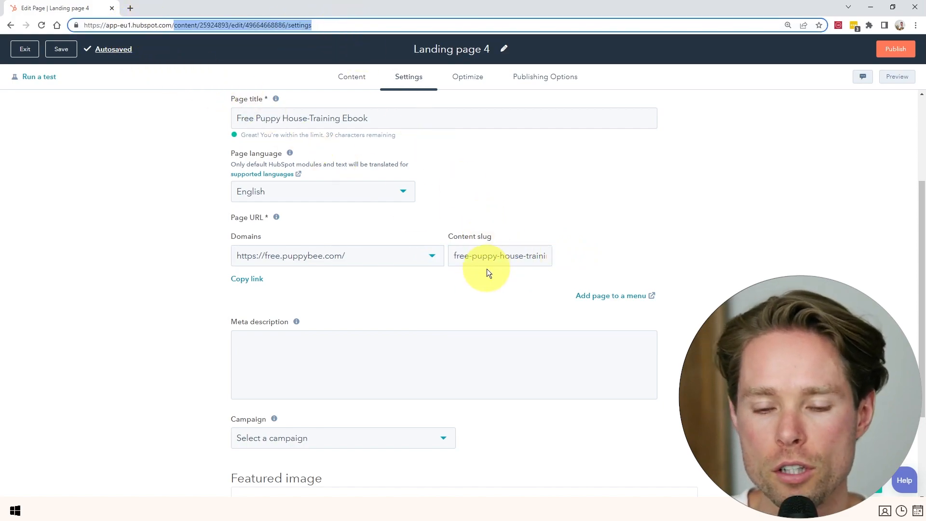
pyautogui.tripleClick(497, 259)
pyautogui.press('BackSpace')
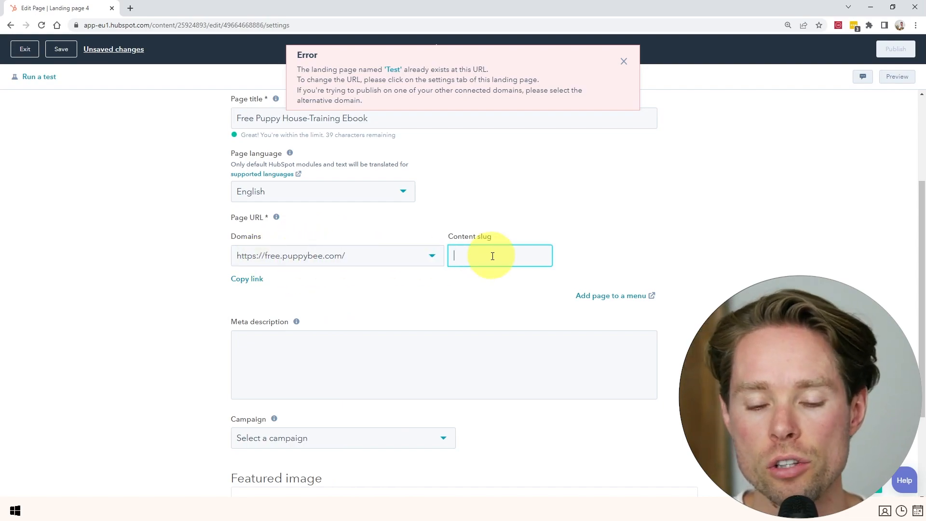
pyautogui.write('free-ebook')
pyautogui.click(436, 374)
pyautogui.click(354, 79)
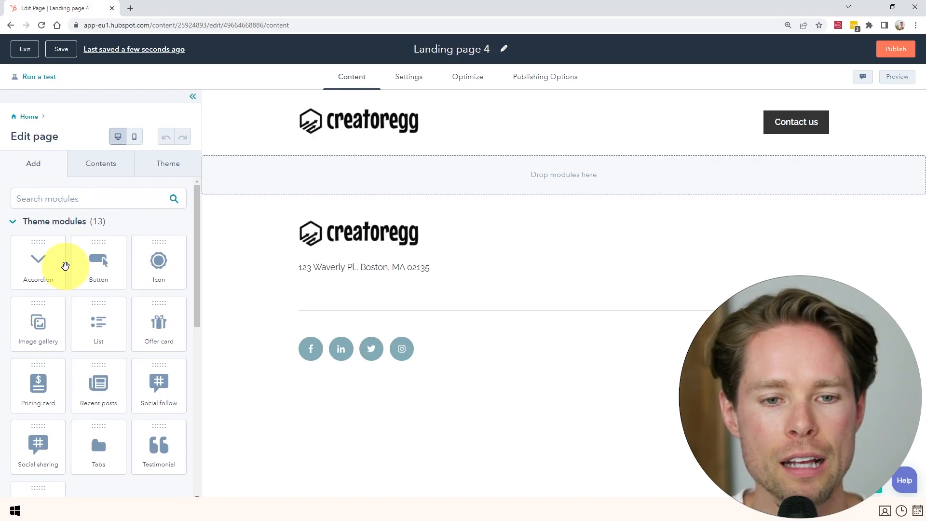
# Drag an Image module from Common modules into the empty section below the header.
pyautogui.scroll(-4, 66, 269)
pyautogui.scroll(3, 87, 261)
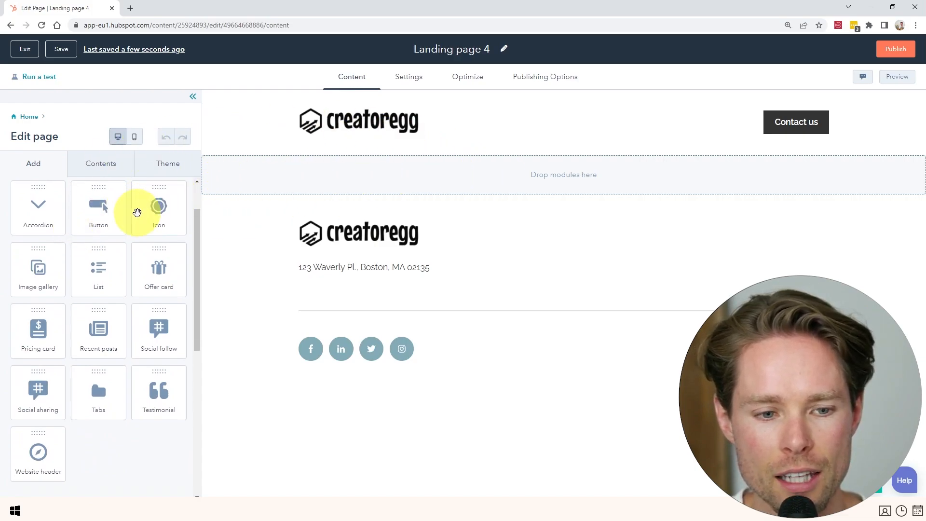
pyautogui.scroll(-7, 136, 212)
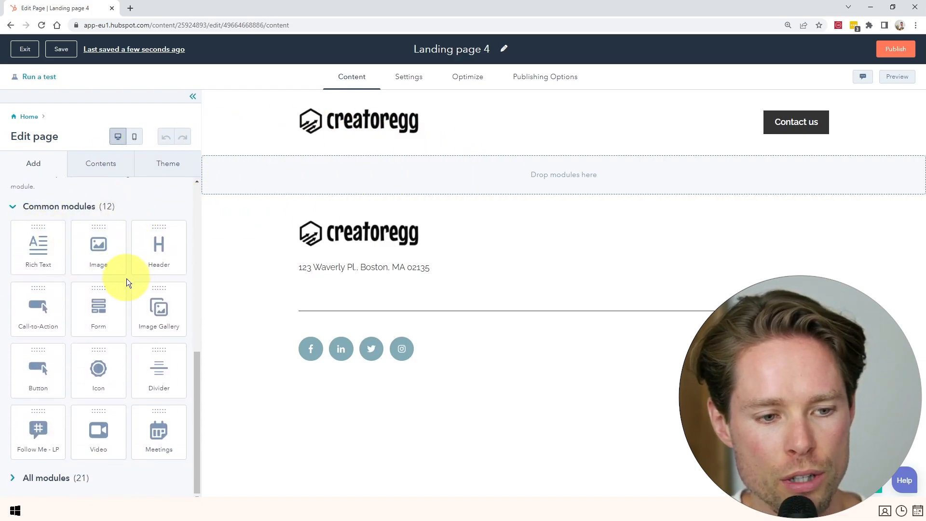
pyautogui.moveTo(98, 247); pyautogui.dragTo(582, 176)
# Replace the placeholder image with the PuppyBee house-training book cover from recent images.
pyautogui.scroll(-2, 542, 211)
pyautogui.scroll(2, 569, 251)
pyautogui.moveTo(165, 308)
pyautogui.scroll(-1, 76, 295)
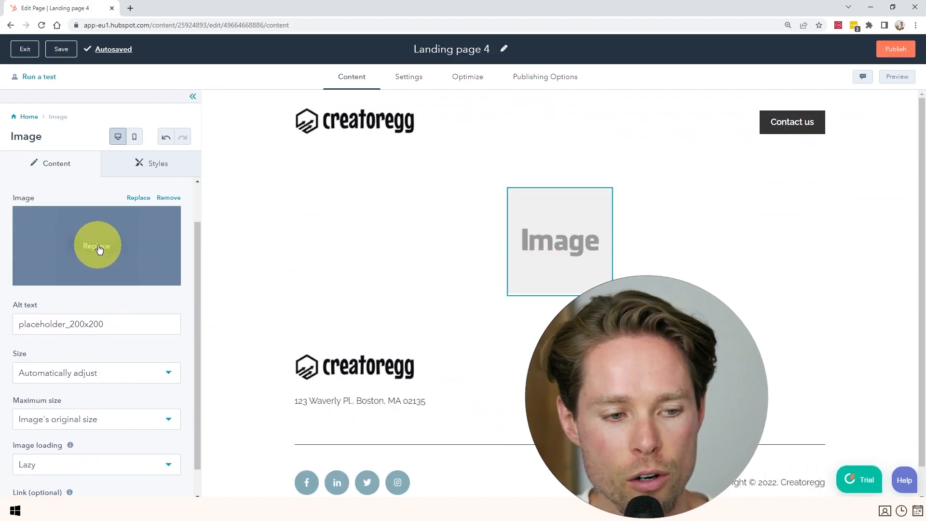
pyautogui.click(98, 247)
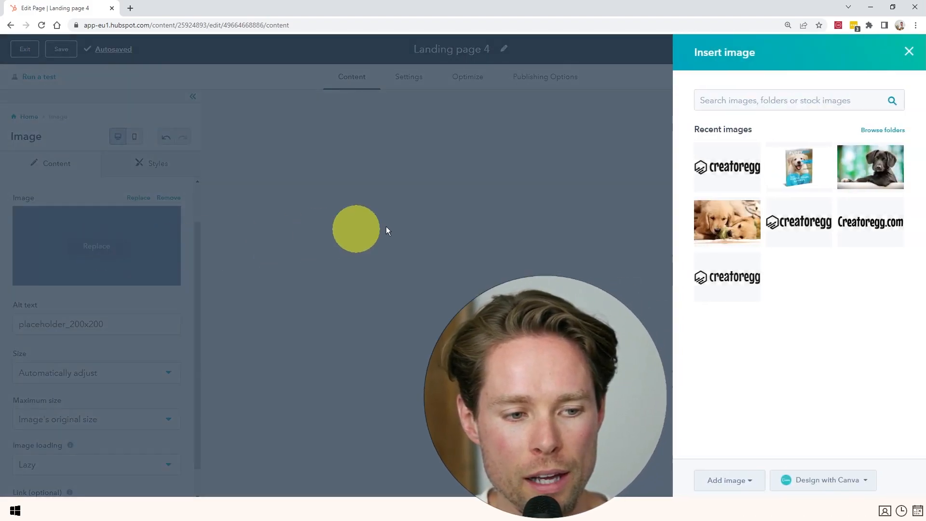
pyautogui.click(734, 482)
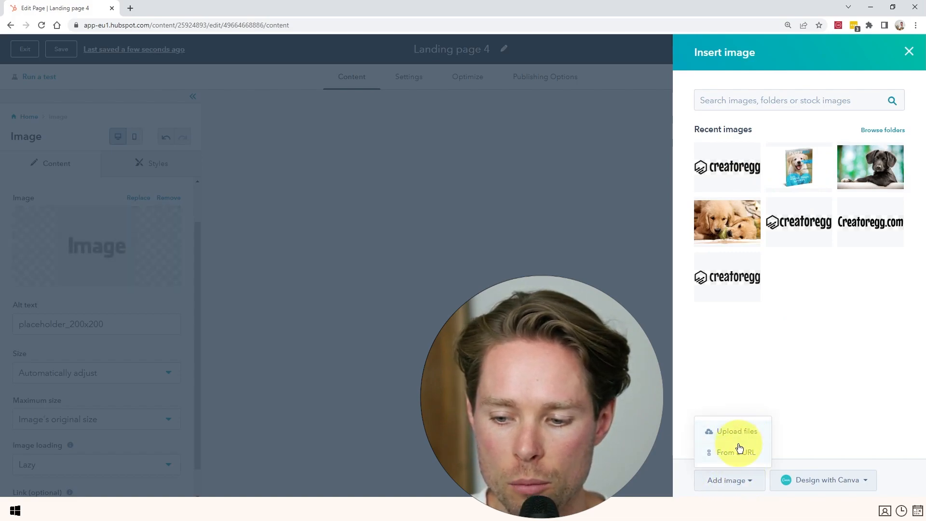
pyautogui.click(803, 166)
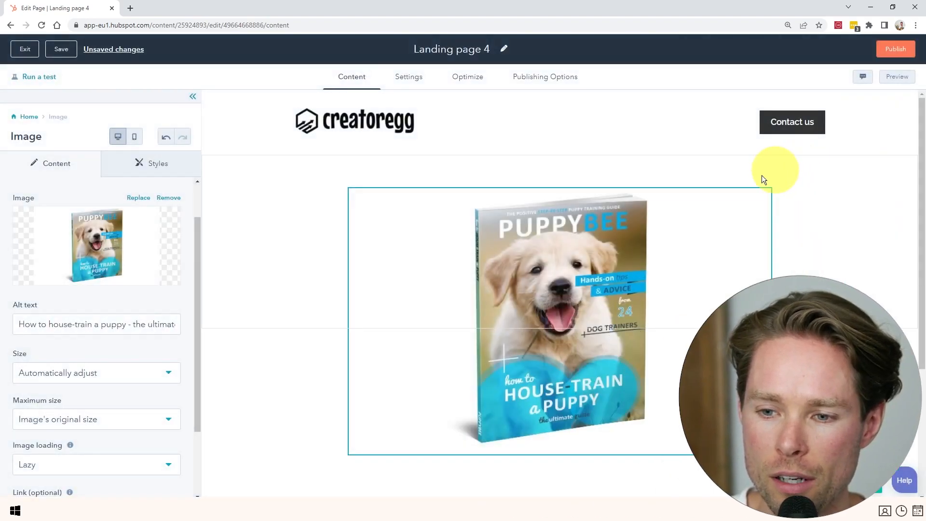
pyautogui.click(28, 117)
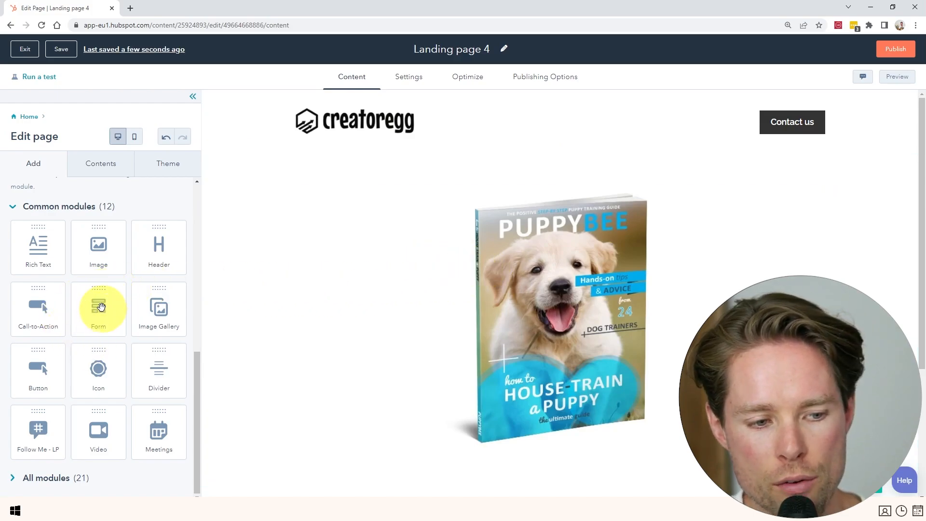
# Place a Form module beside the book cover and create a new form with its default name.
pyautogui.moveTo(98, 309); pyautogui.dragTo(297, 316)
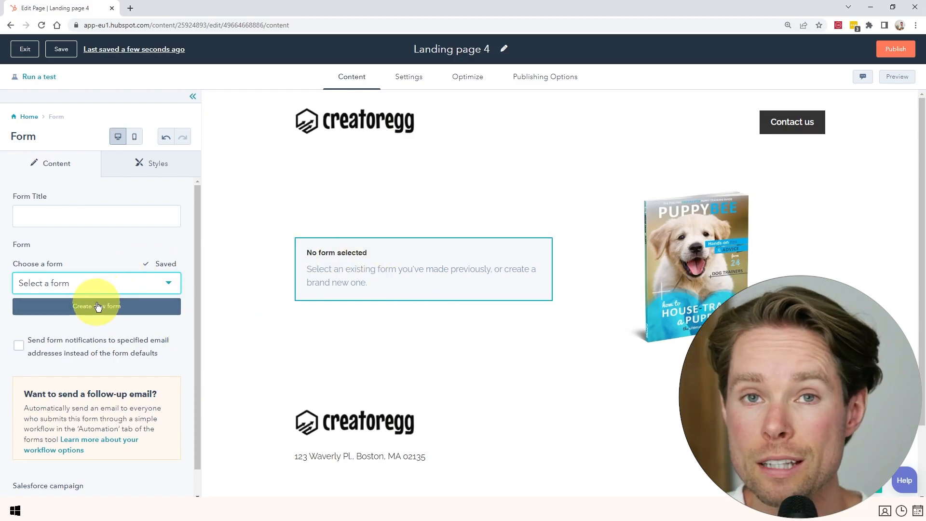
pyautogui.click(90, 305)
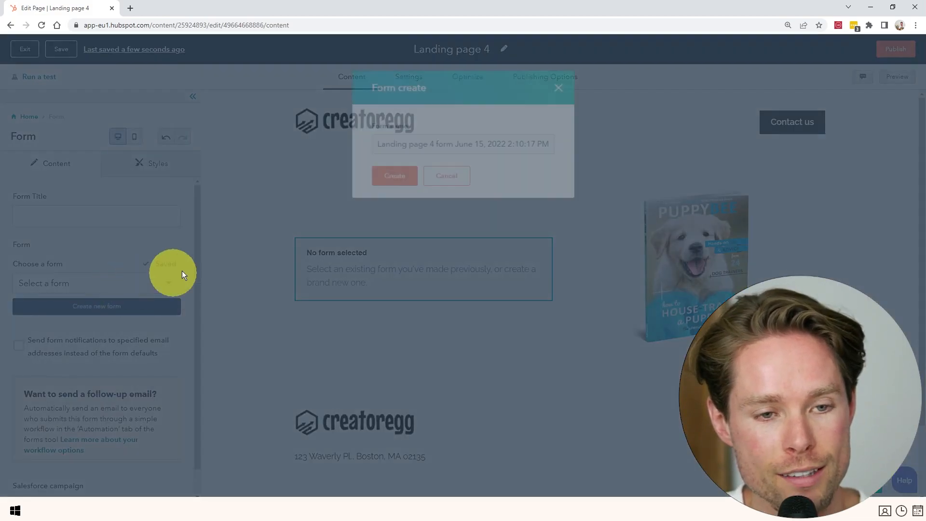
pyautogui.tripleClick(436, 144)
pyautogui.click(428, 144)
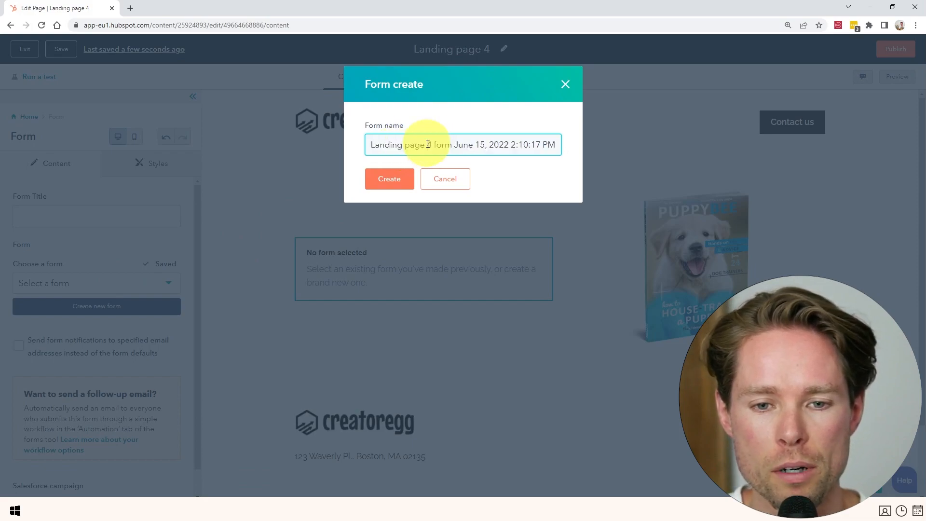
pyautogui.moveTo(436, 143); pyautogui.dragTo(370, 144)
pyautogui.tripleClick(444, 145)
pyautogui.click(385, 185)
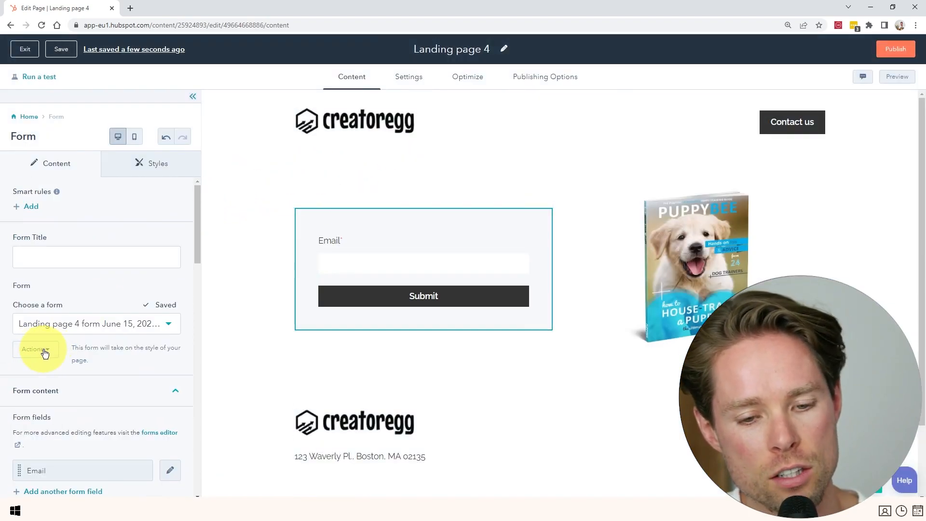
pyautogui.click(45, 353)
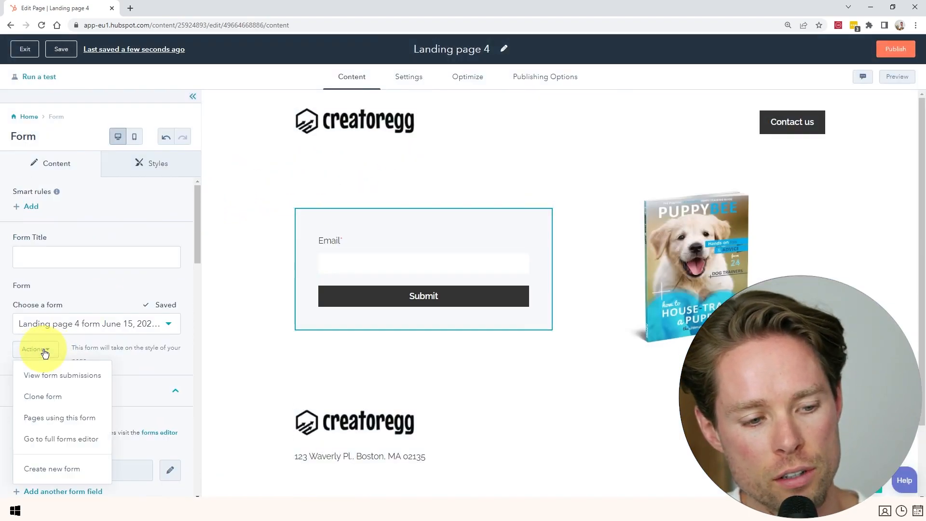
# In the full forms editor, relabel the submit button 'Download free ebook'.
pyautogui.click(43, 440)
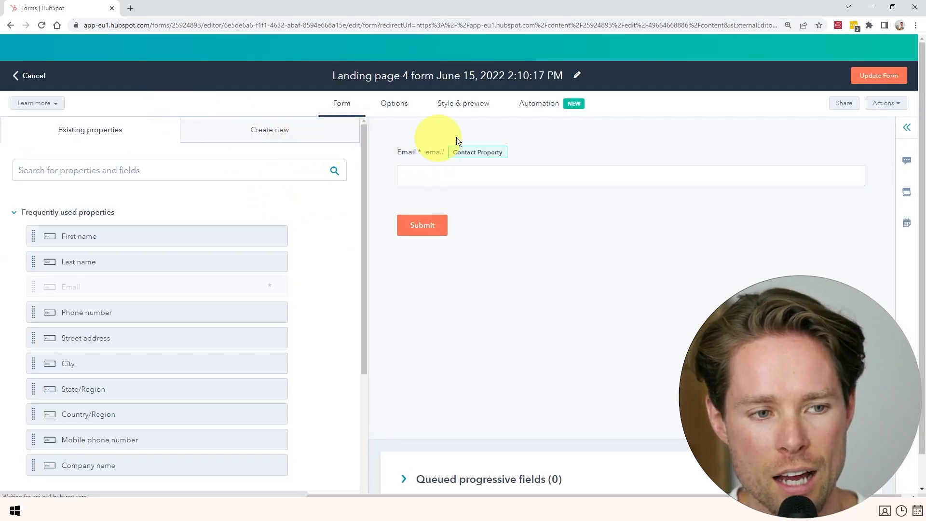
pyautogui.scroll(-1, 418, 201)
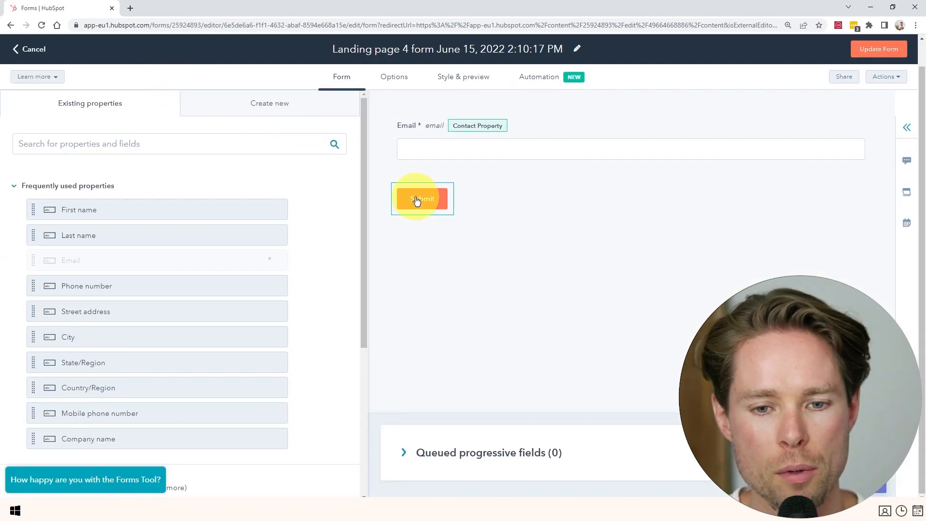
pyautogui.click(418, 201)
pyautogui.click(59, 207)
pyautogui.doubleClick(60, 206)
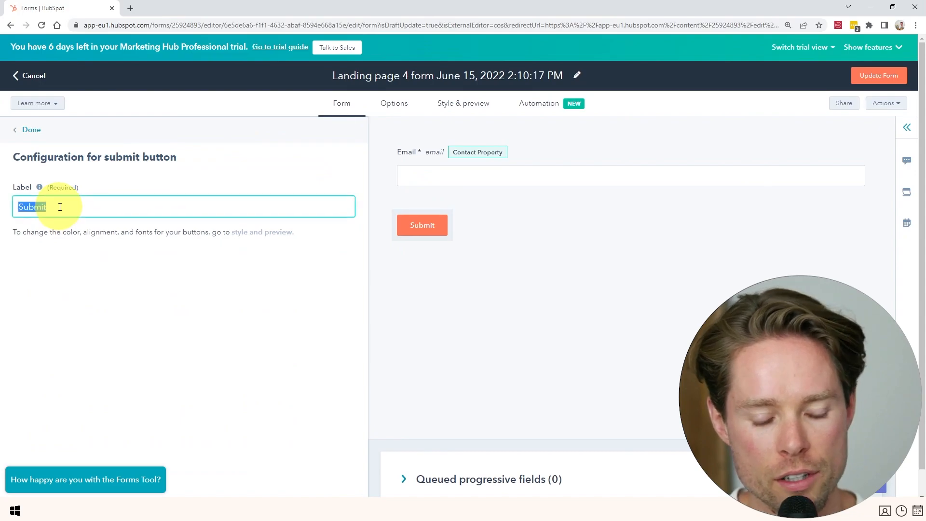
pyautogui.write('Download free ebook')
pyautogui.press('Return')
# Drag the Newsletter field from Contact Properties into the form.
pyautogui.moveTo(125, 239); pyautogui.dragTo(71, 236)
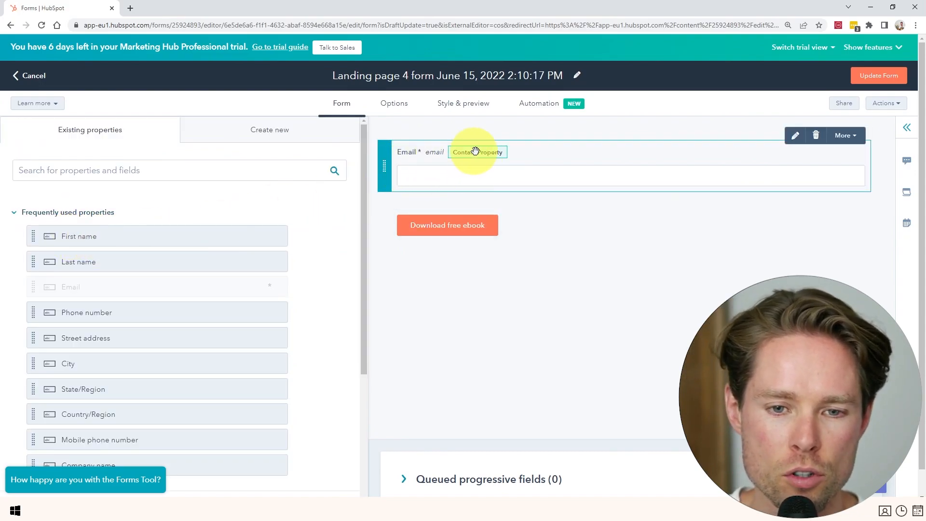
pyautogui.scroll(-3, 154, 280)
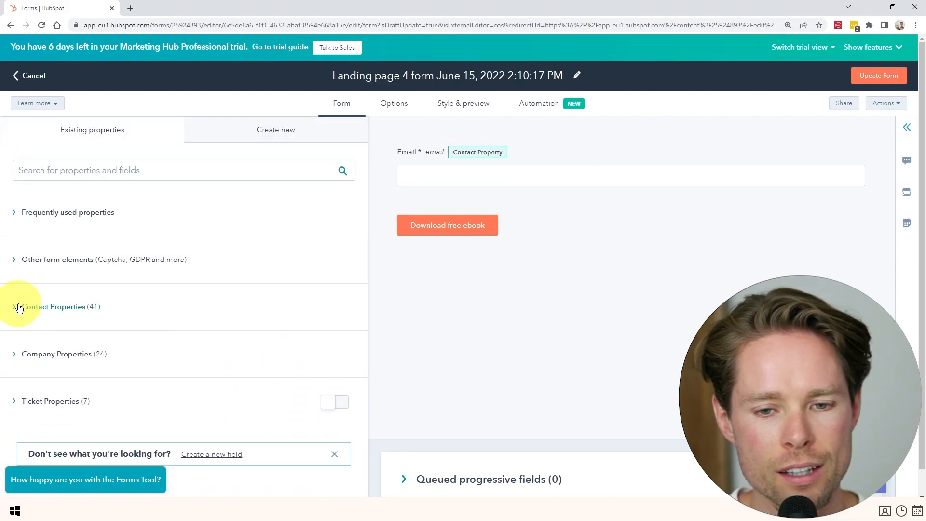
pyautogui.click(15, 308)
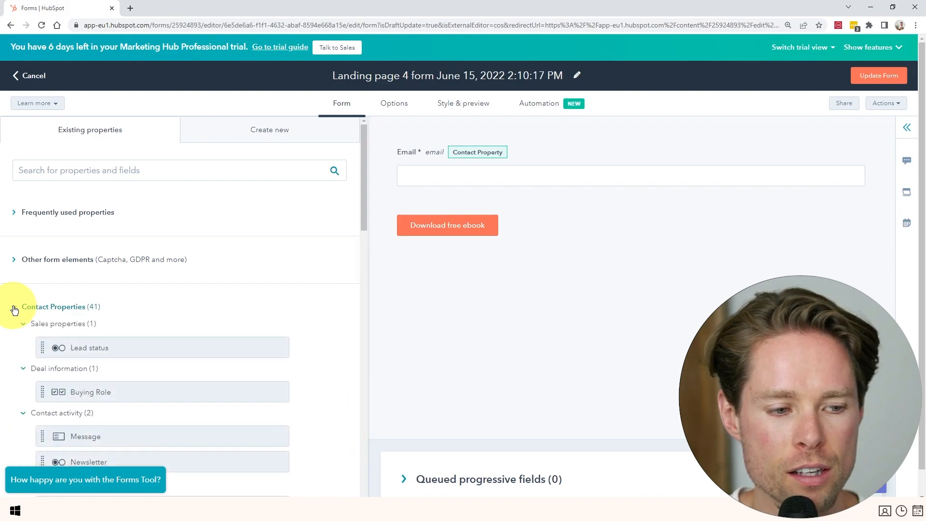
pyautogui.scroll(-5, 21, 313)
pyautogui.scroll(6, 24, 314)
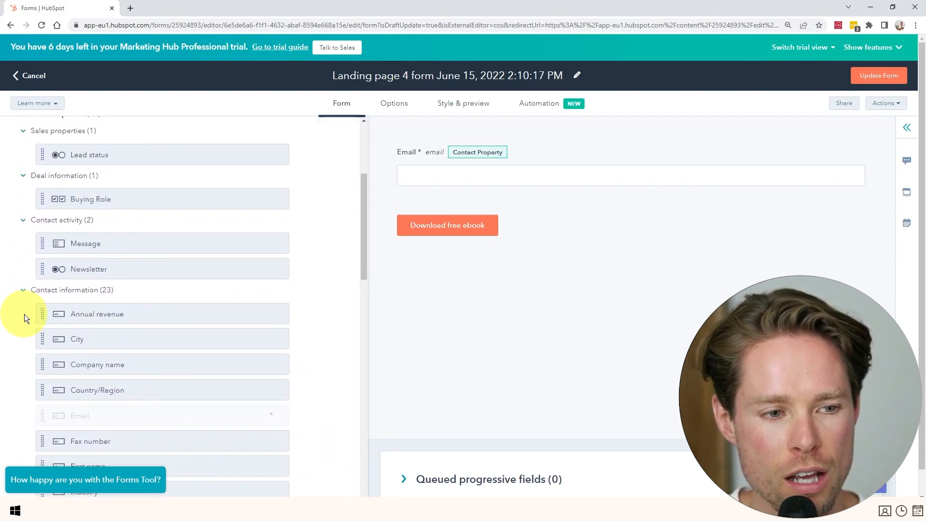
pyautogui.scroll(-3, 89, 322)
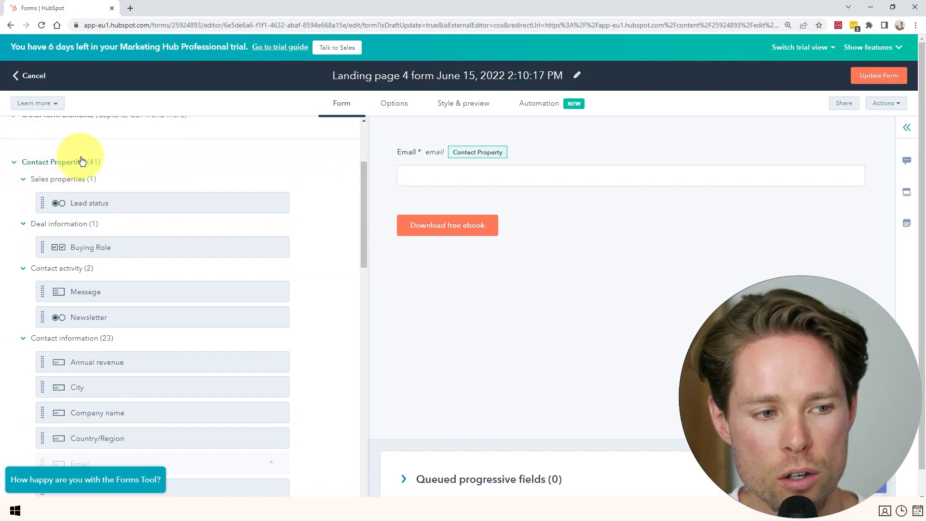
pyautogui.moveTo(78, 316); pyautogui.dragTo(438, 197)
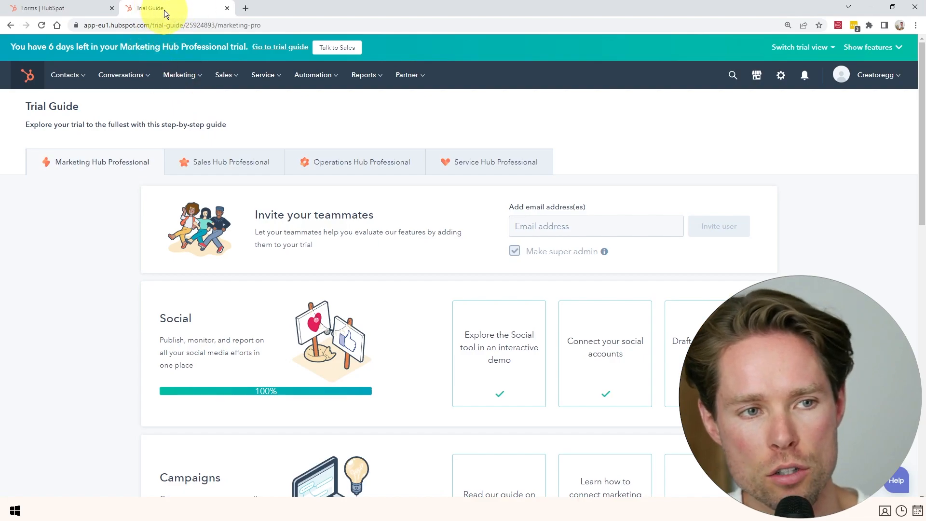
# Search contact properties for 'newsletter' and inspect the Newsletter property without changing it.
pyautogui.click(780, 75)
pyautogui.scroll(-2, 110, 227)
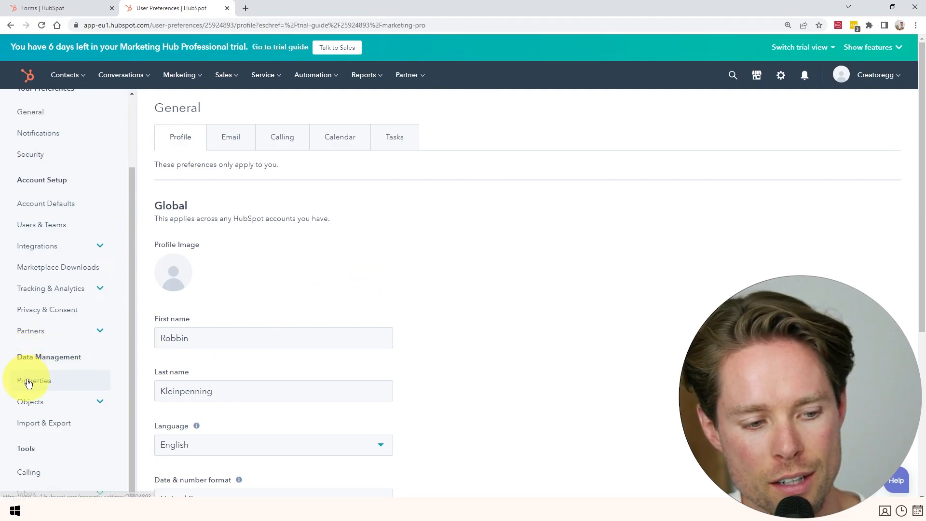
pyautogui.click(42, 385)
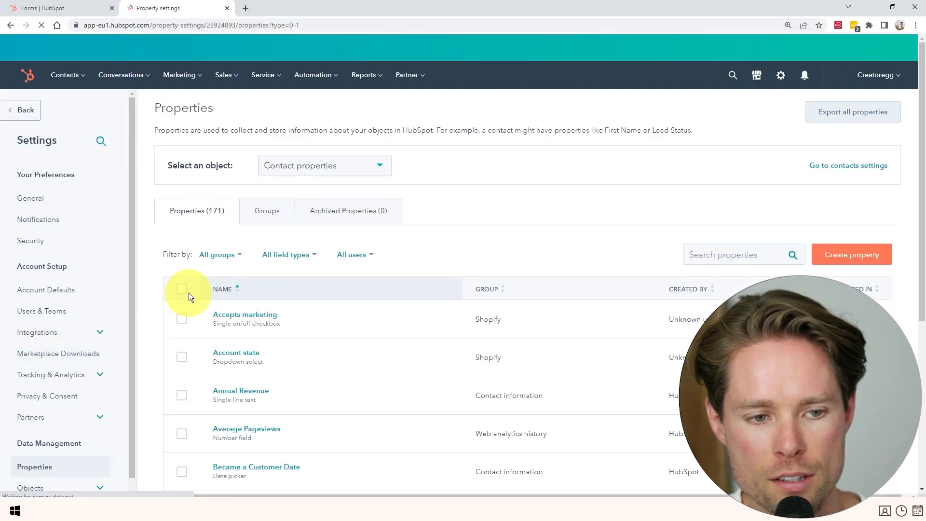
pyautogui.click(738, 252)
pyautogui.write('newsletter')
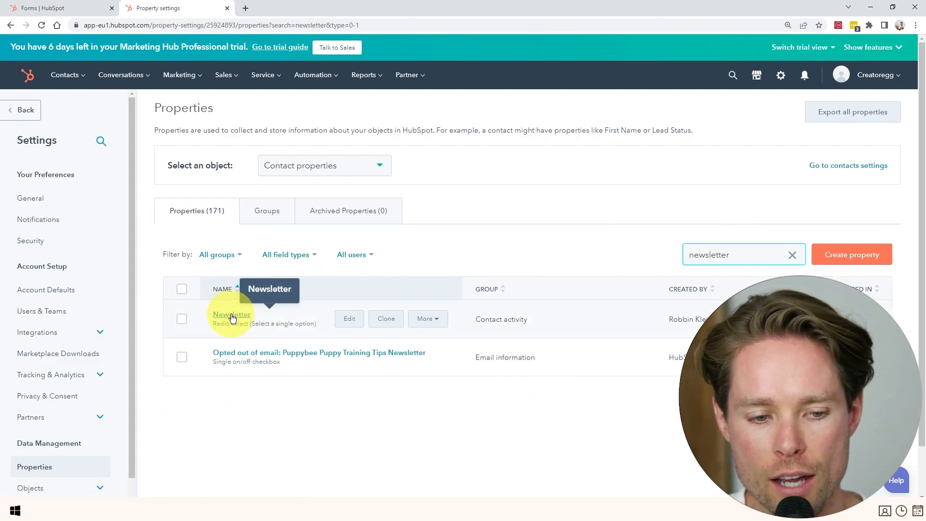
pyautogui.click(232, 318)
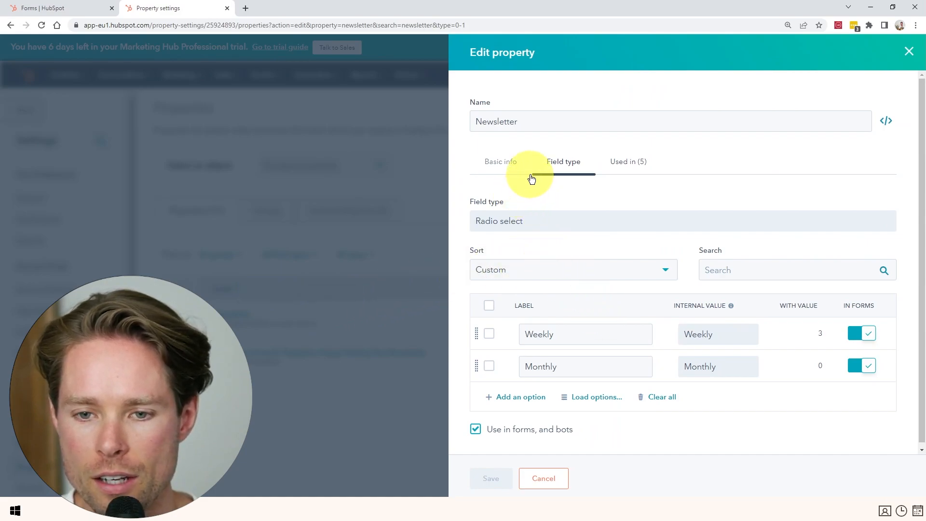
pyautogui.moveTo(479, 214)
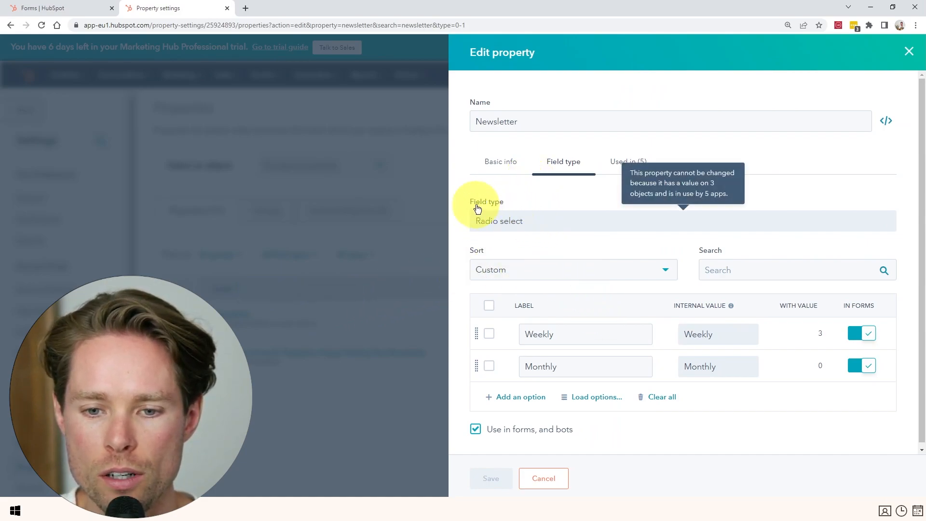
pyautogui.scroll(-1, 548, 330)
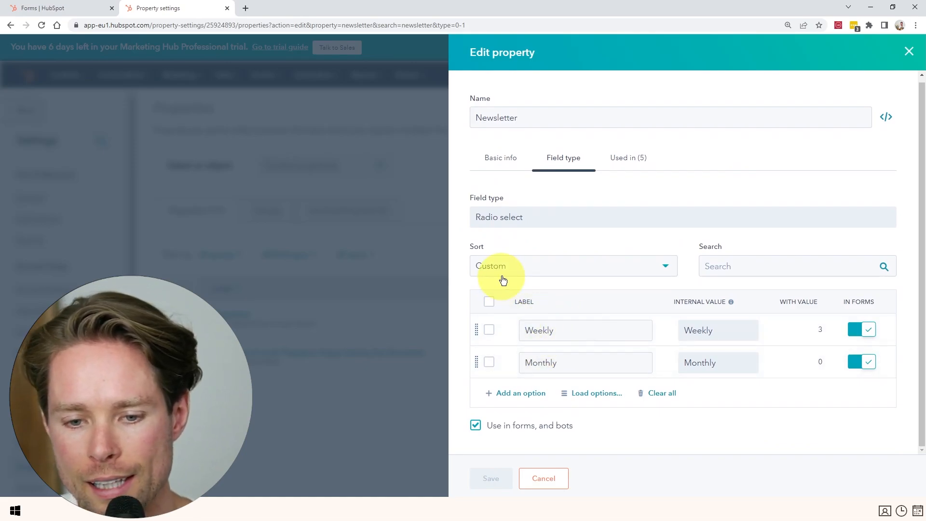
pyautogui.click(543, 478)
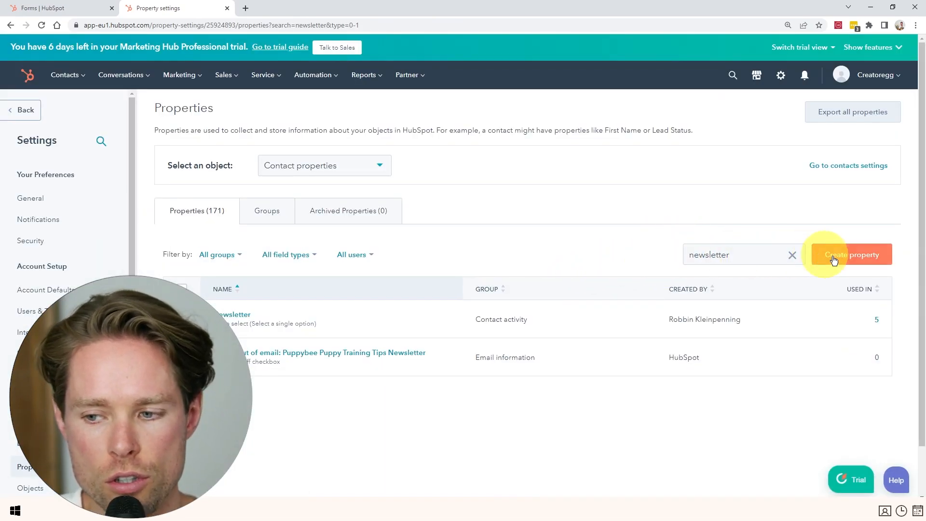
# Start a new Contact property labelled 'Newsletter 1'.
pyautogui.click(853, 255)
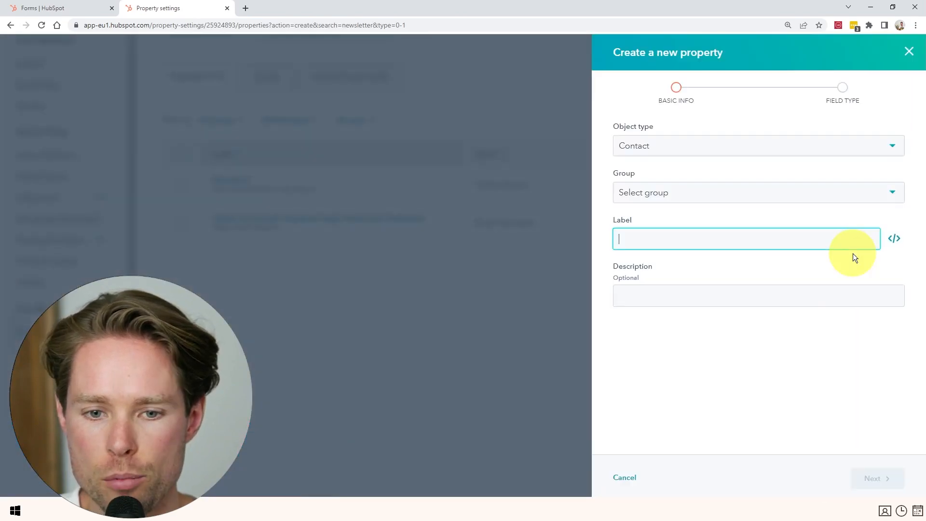
pyautogui.click(640, 146)
pyautogui.click(641, 153)
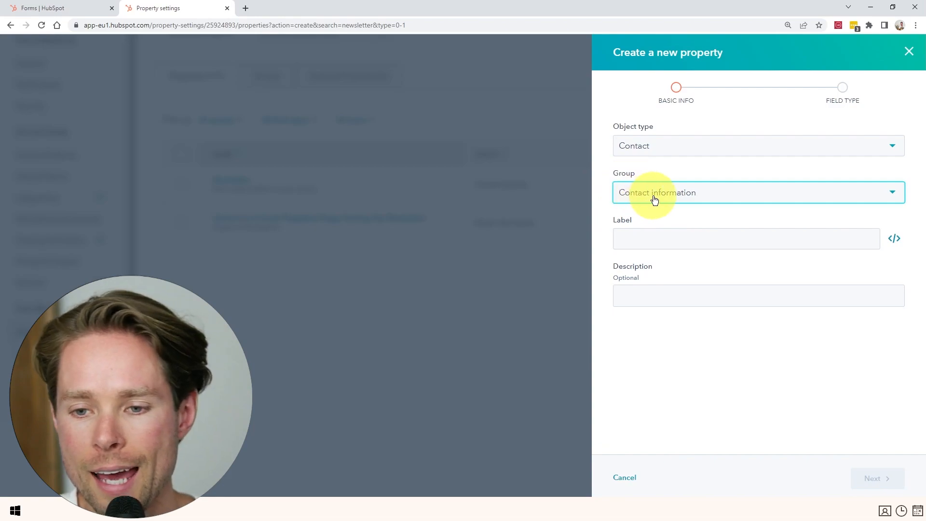
pyautogui.click(670, 240)
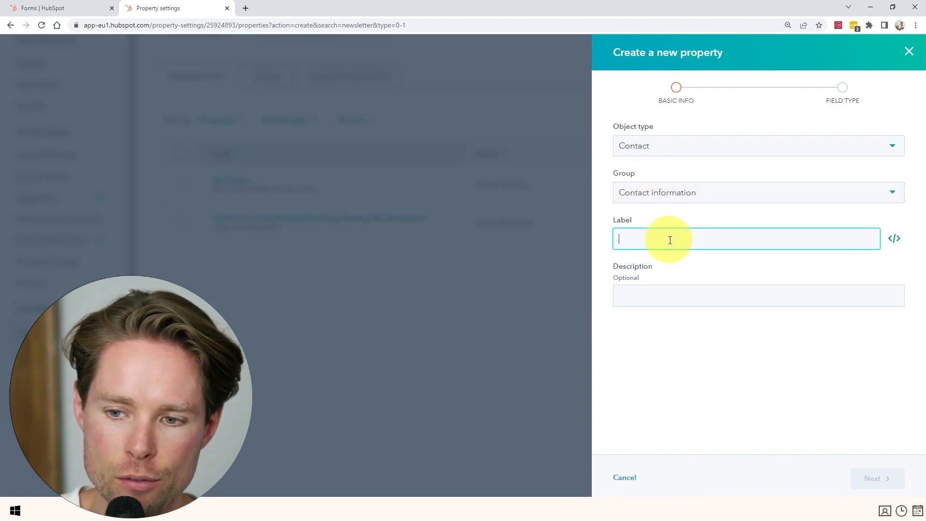
pyautogui.write('Newsletter 1')
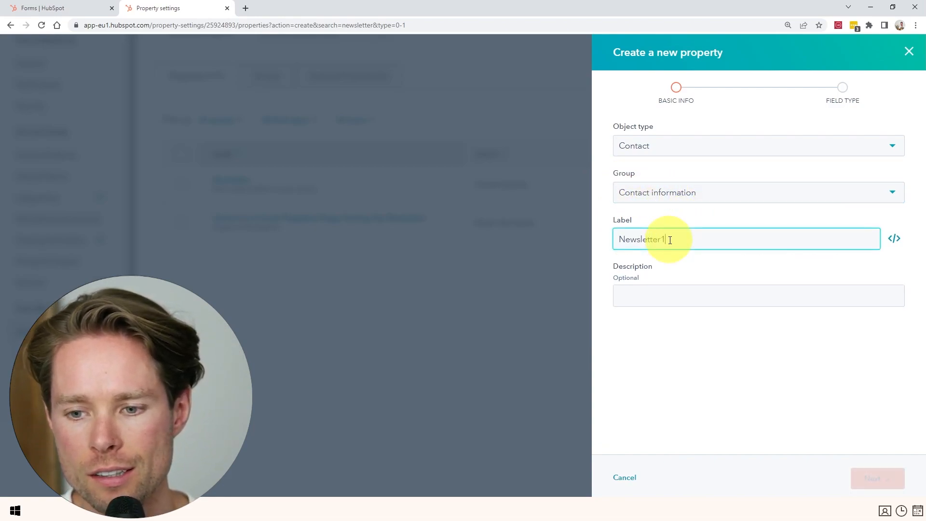
pyautogui.hotkey('ctrl', 'a')
pyautogui.click(656, 241)
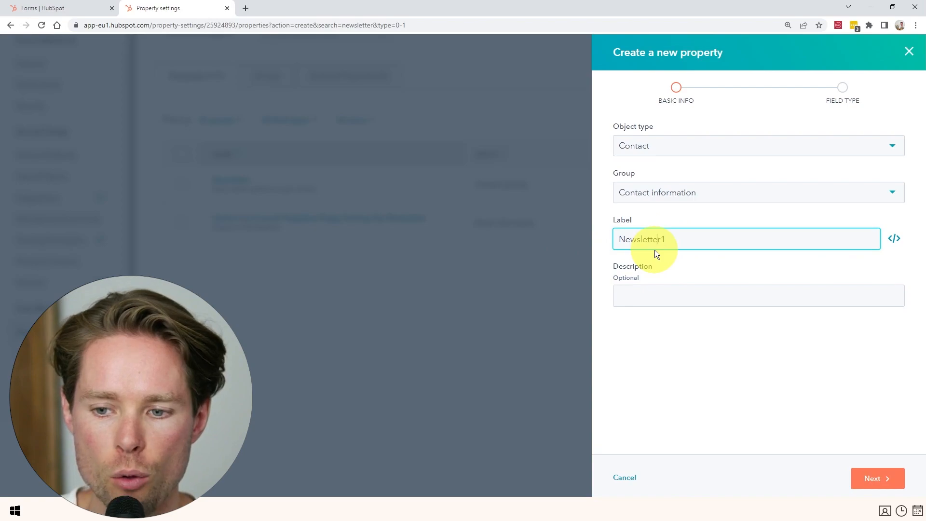
pyautogui.moveTo(660, 240); pyautogui.dragTo(613, 241)
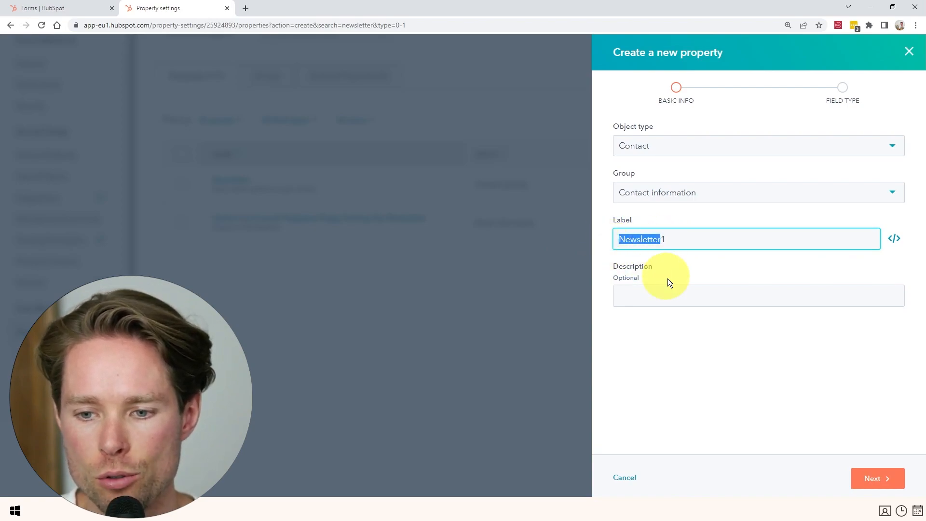
pyautogui.click(874, 478)
# Make it a radio select with Weekly and Monthly options, create it, and update the landing page form.
pyautogui.click(646, 169)
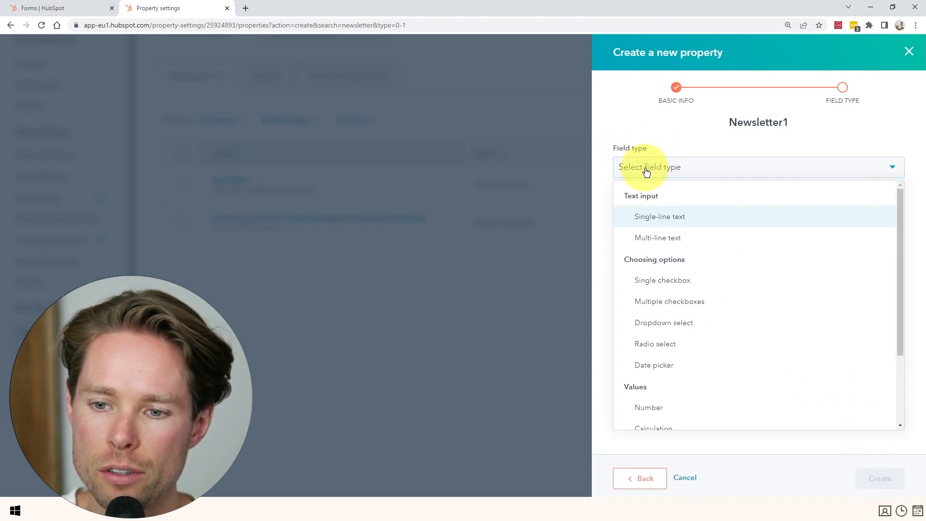
pyautogui.scroll(-2, 675, 318)
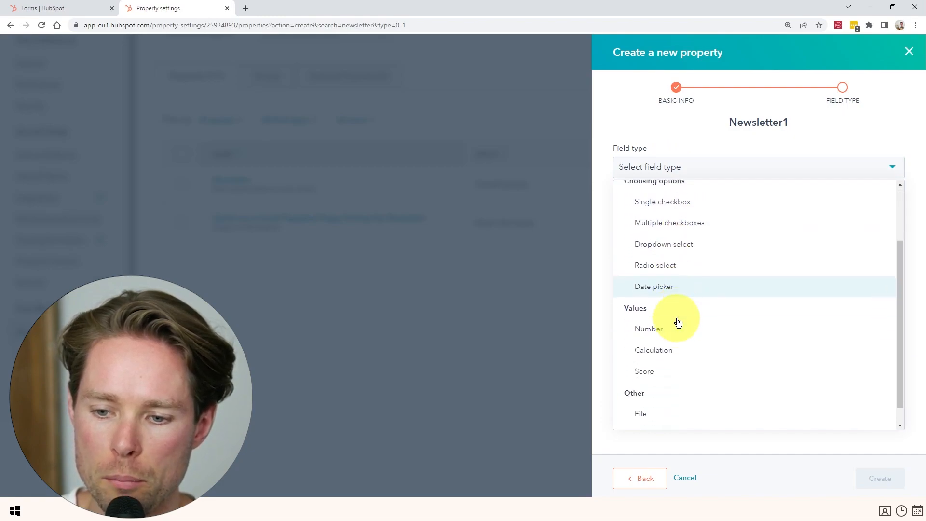
pyautogui.scroll(2, 684, 331)
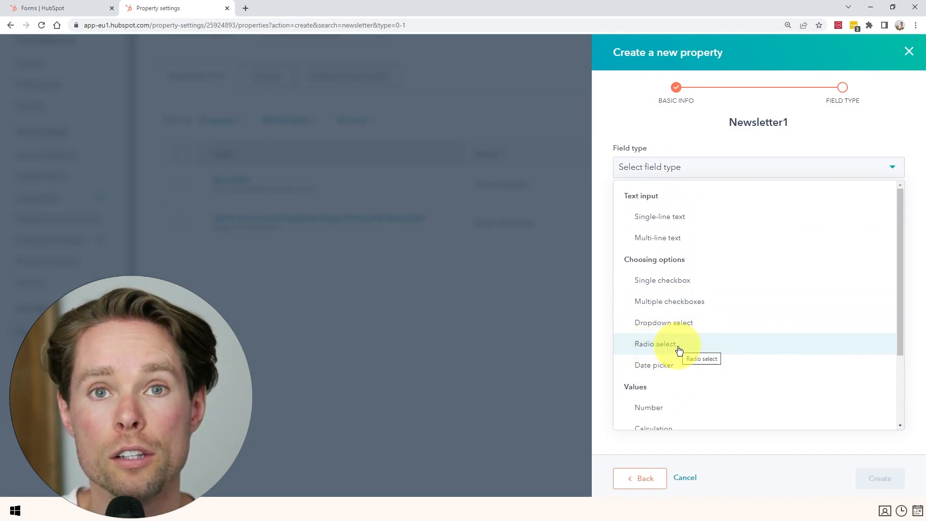
pyautogui.click(665, 345)
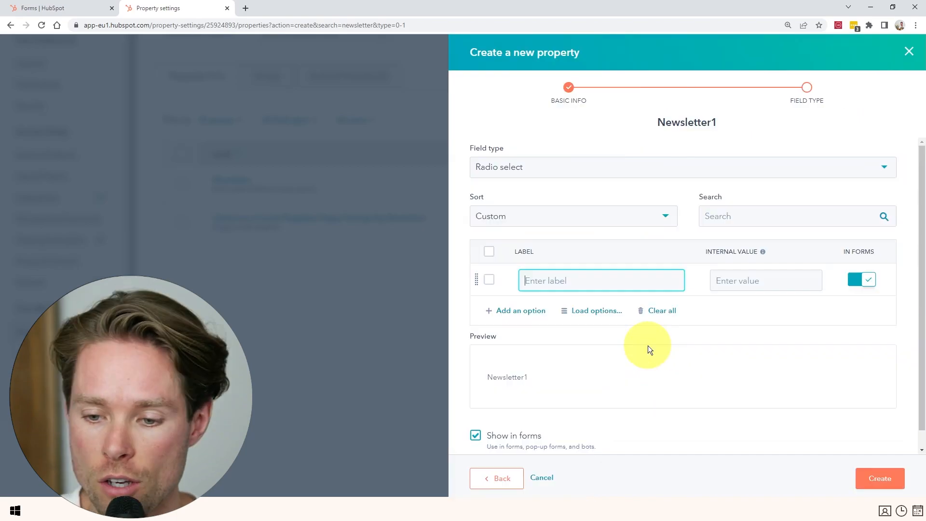
pyautogui.write('Weekly')
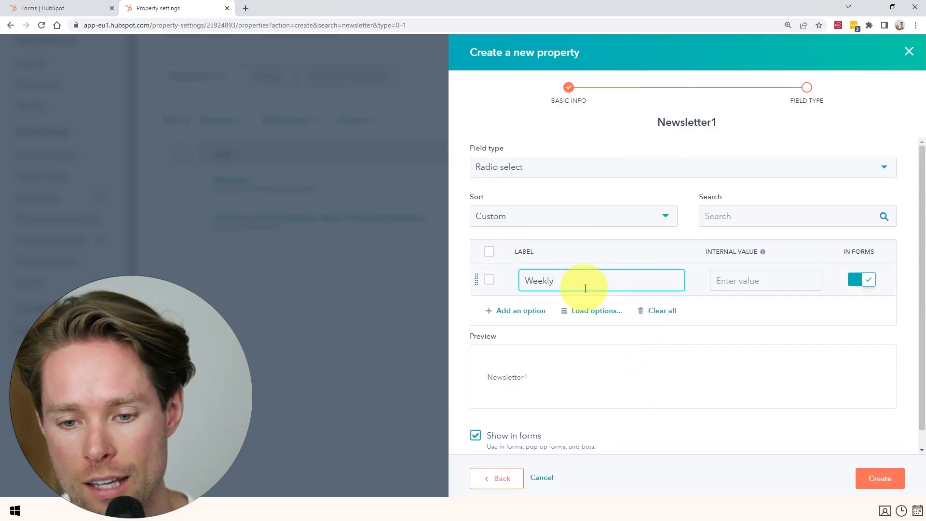
pyautogui.press('Return')
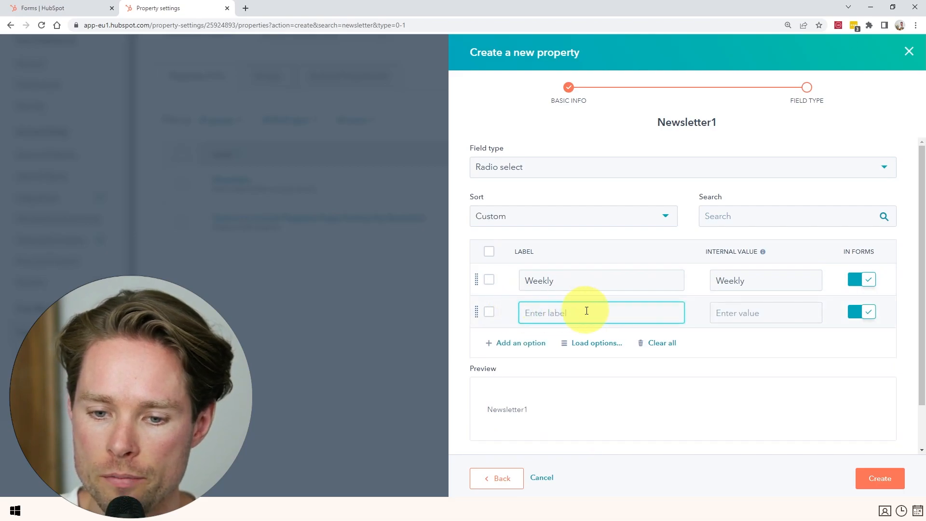
pyautogui.write('Monthly')
pyautogui.click(763, 313)
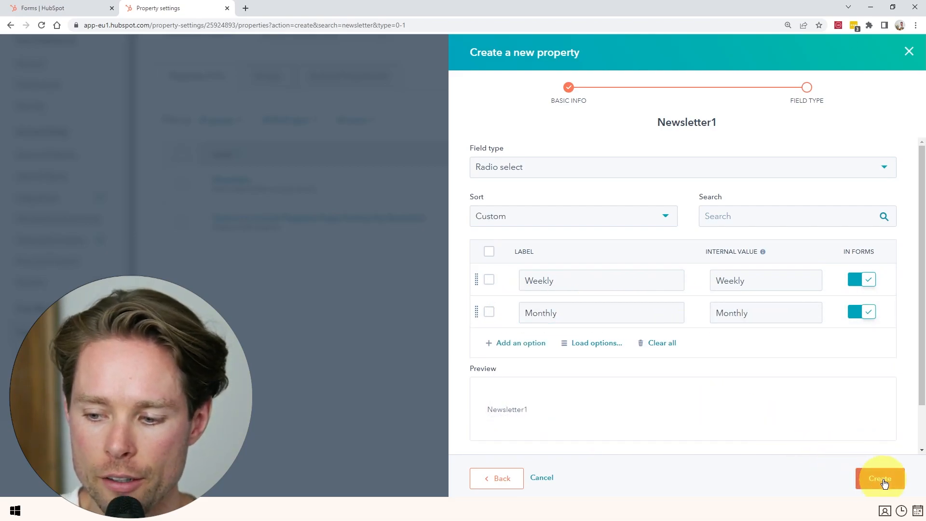
pyautogui.click(879, 478)
pyautogui.click(68, 7)
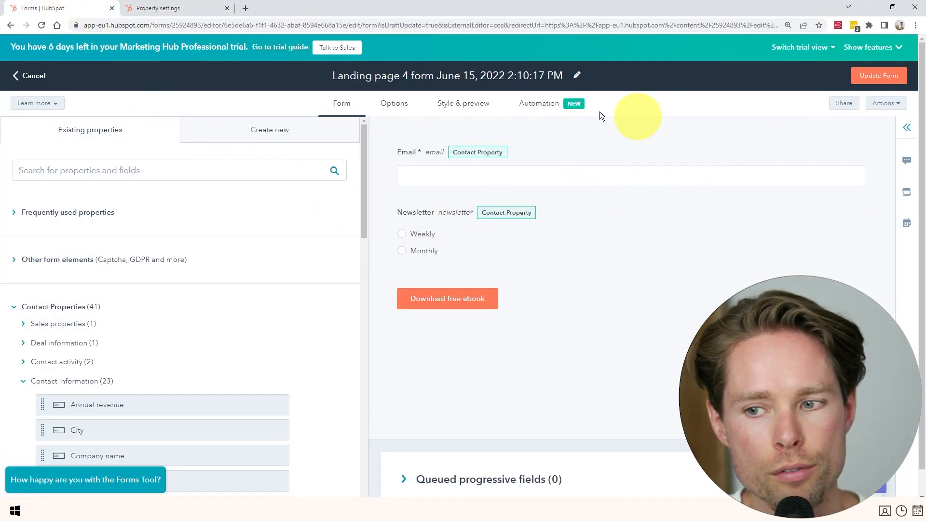
pyautogui.click(890, 83)
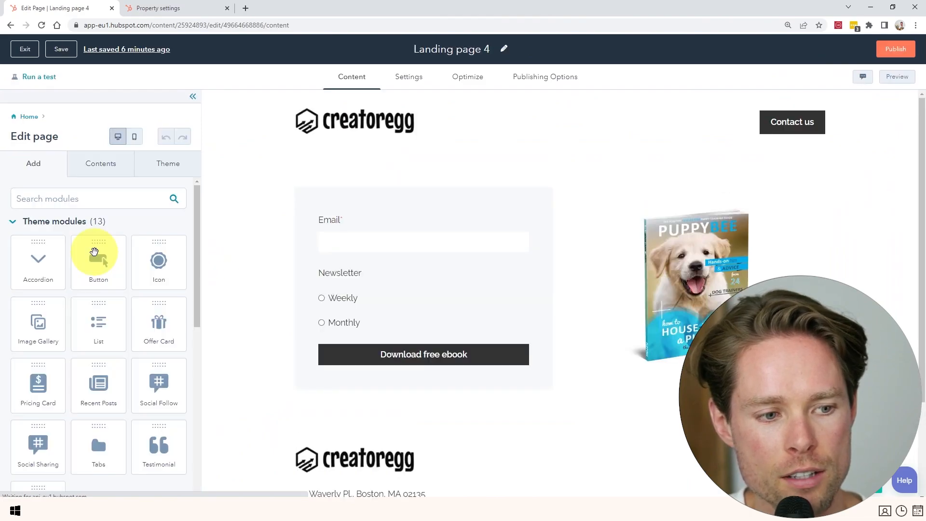
# Reopen the form in the full editor and drag in Newsletter1 found by searching 'newsletter'.
pyautogui.click(450, 215)
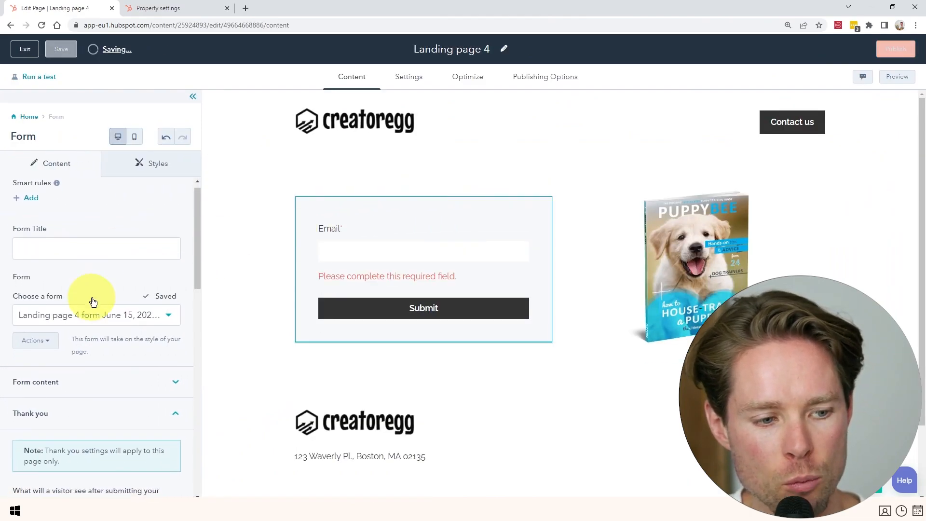
pyautogui.scroll(-2, 56, 278)
pyautogui.click(42, 256)
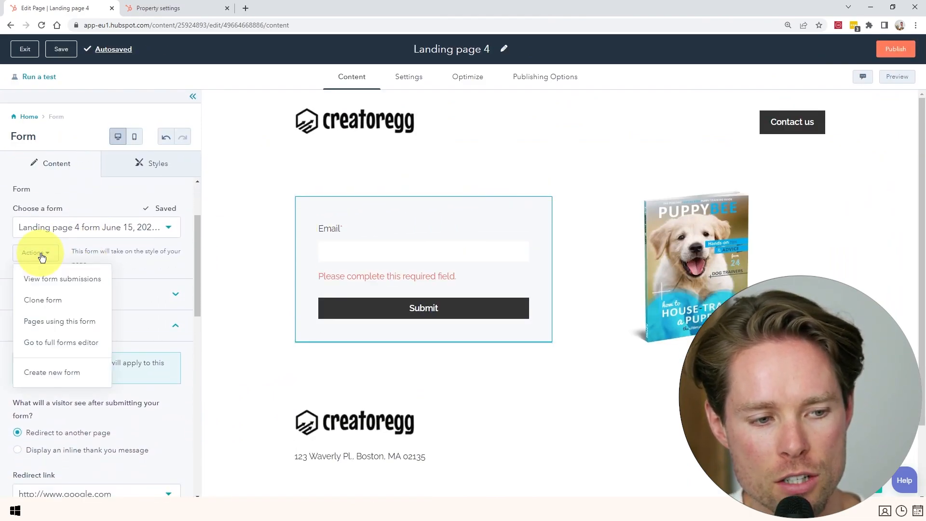
pyautogui.click(42, 255)
pyautogui.click(42, 255)
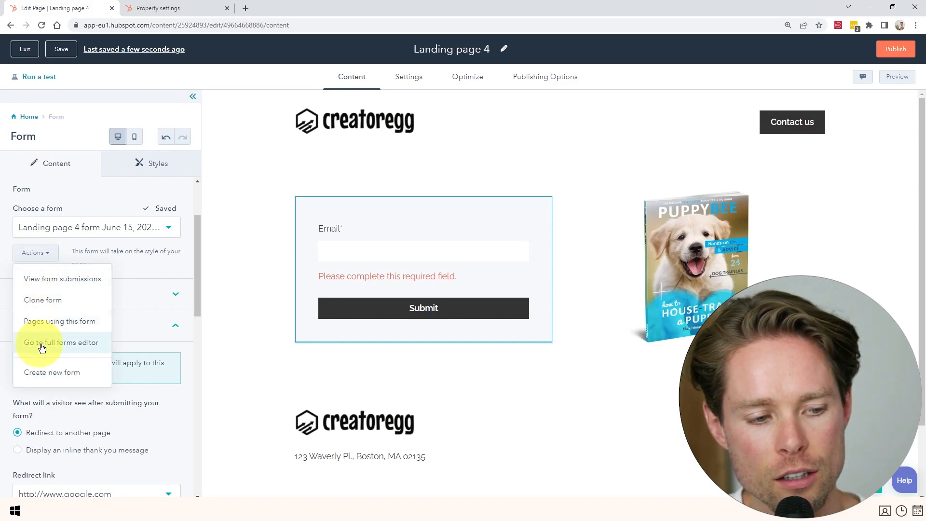
pyautogui.click(79, 344)
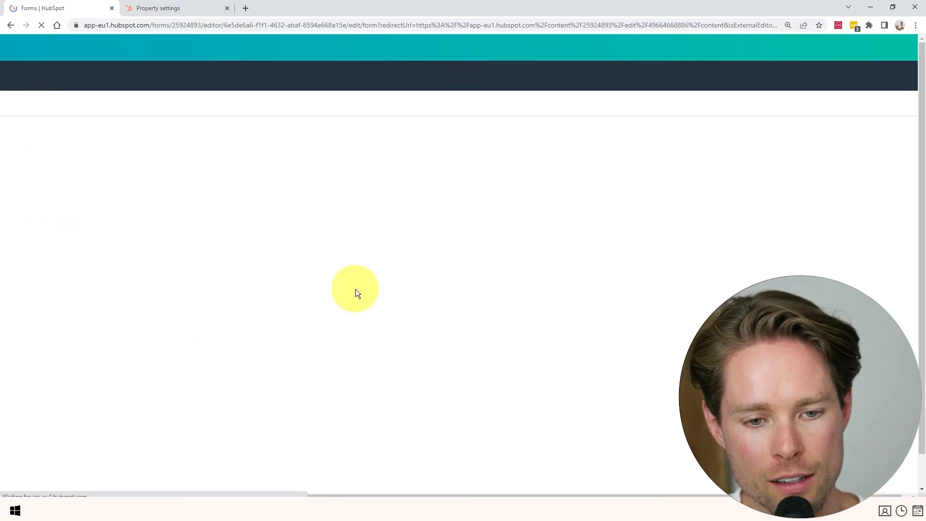
pyautogui.write('news')
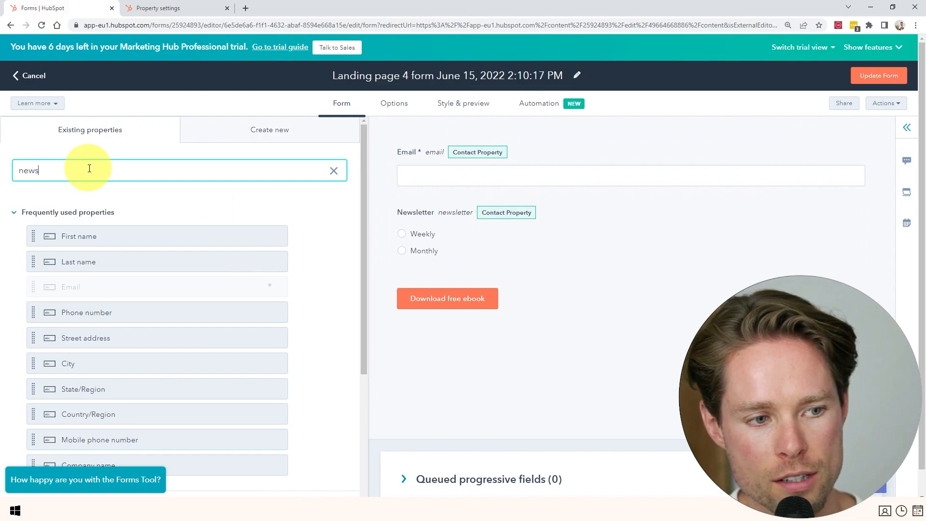
pyautogui.write('letter')
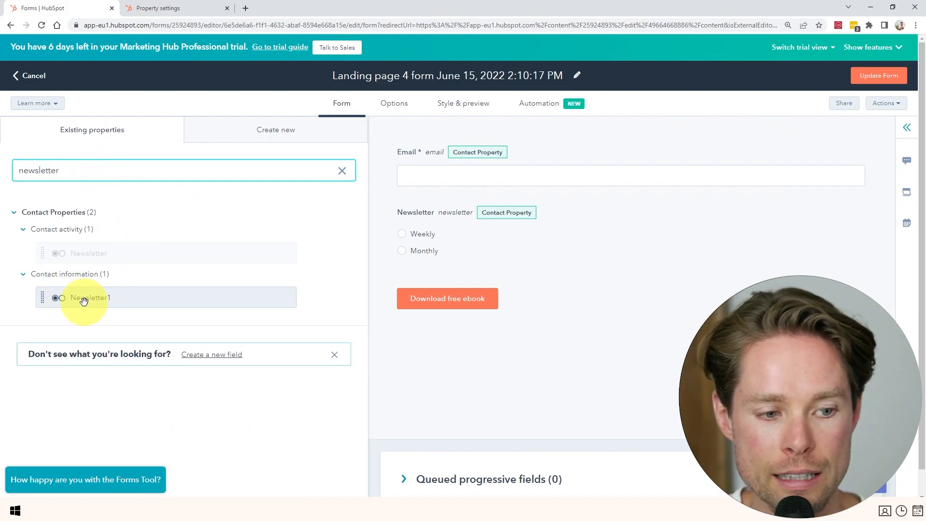
pyautogui.moveTo(84, 301); pyautogui.dragTo(62, 291)
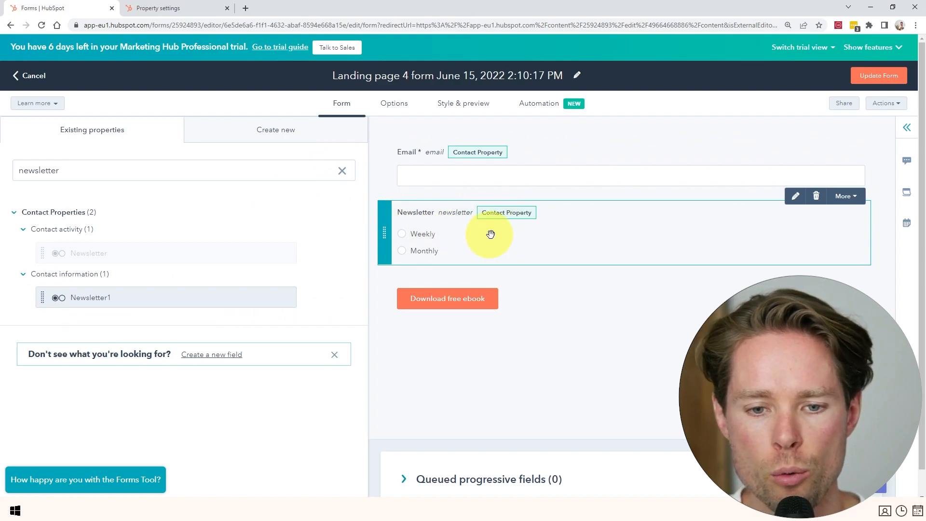
pyautogui.click(489, 233)
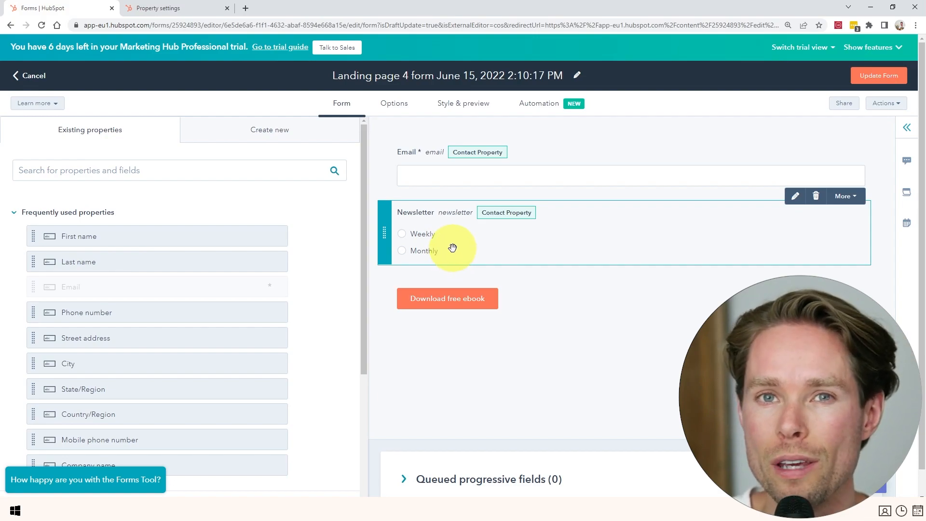
# Paste the weekly-or-monthly puppy training tips question as the Newsletter field's label.
pyautogui.click(430, 250)
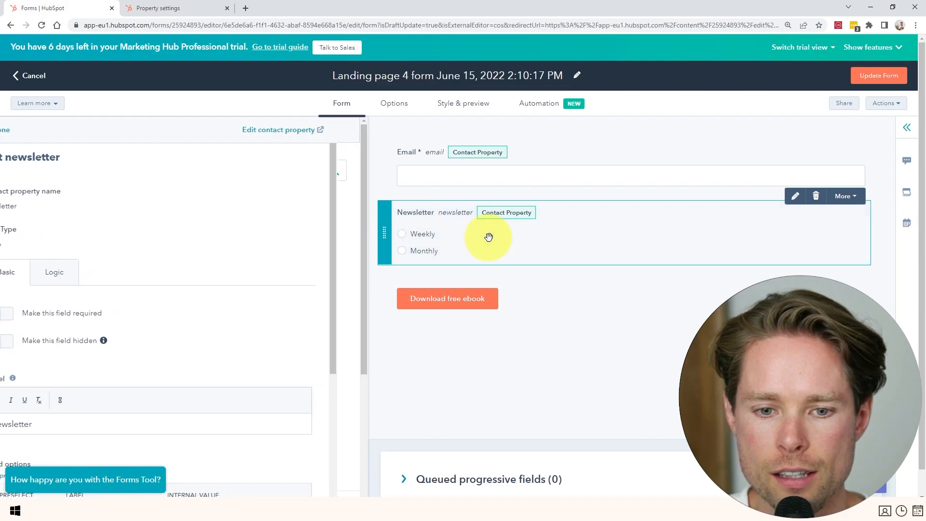
pyautogui.click(490, 234)
pyautogui.click(521, 242)
pyautogui.scroll(-3, 166, 305)
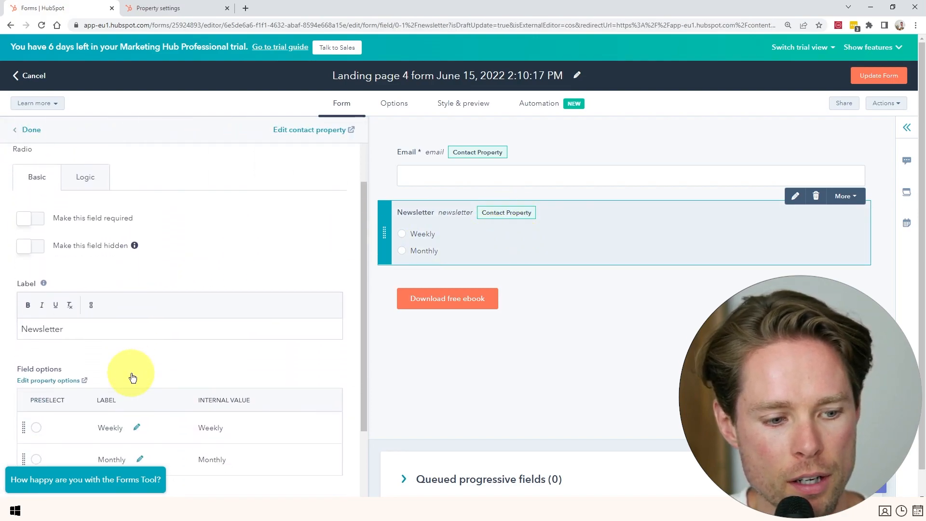
pyautogui.moveTo(65, 279); pyautogui.dragTo(4, 279)
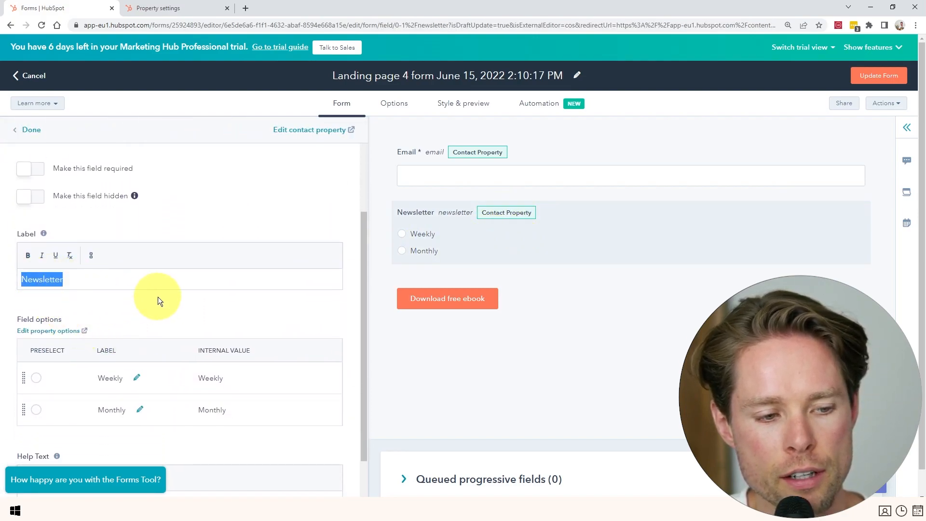
pyautogui.write('Would you like to receive puppy training tips by email on a weekly or monthly basis?')
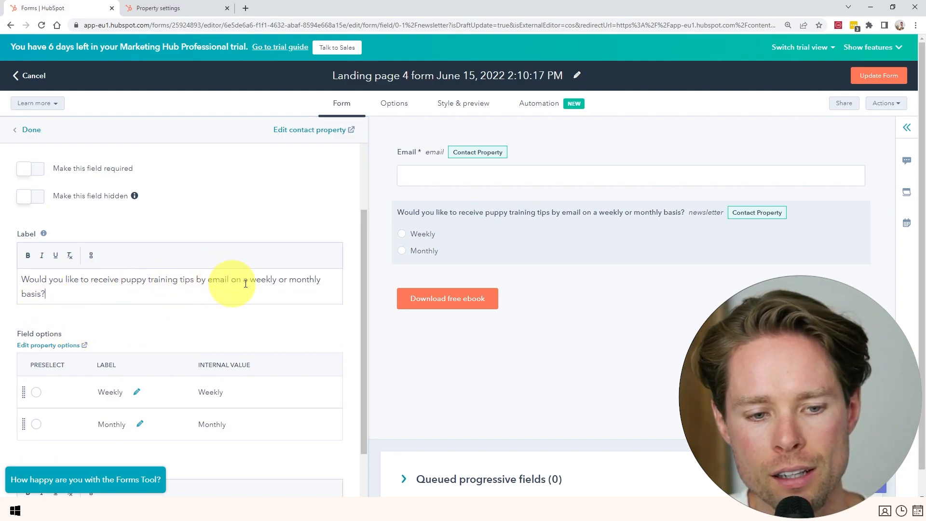
pyautogui.scroll(1, 145, 289)
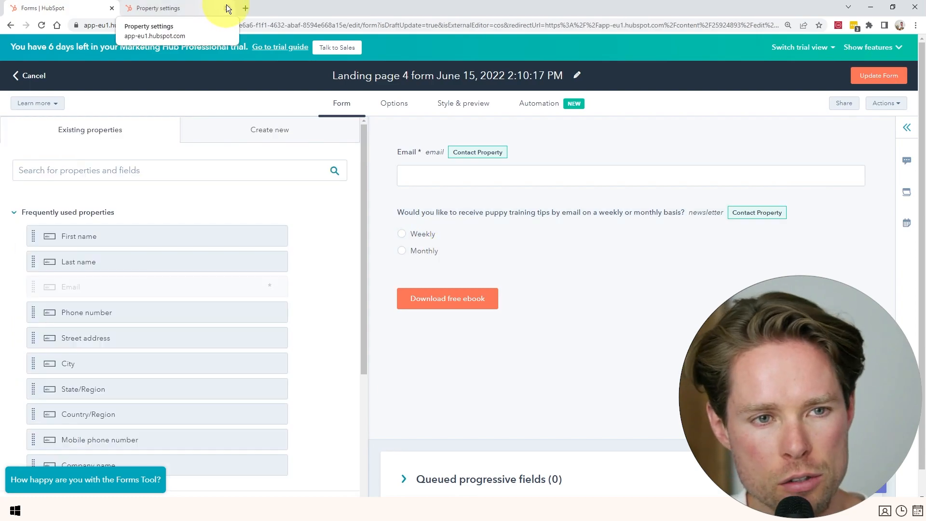
pyautogui.click(227, 8)
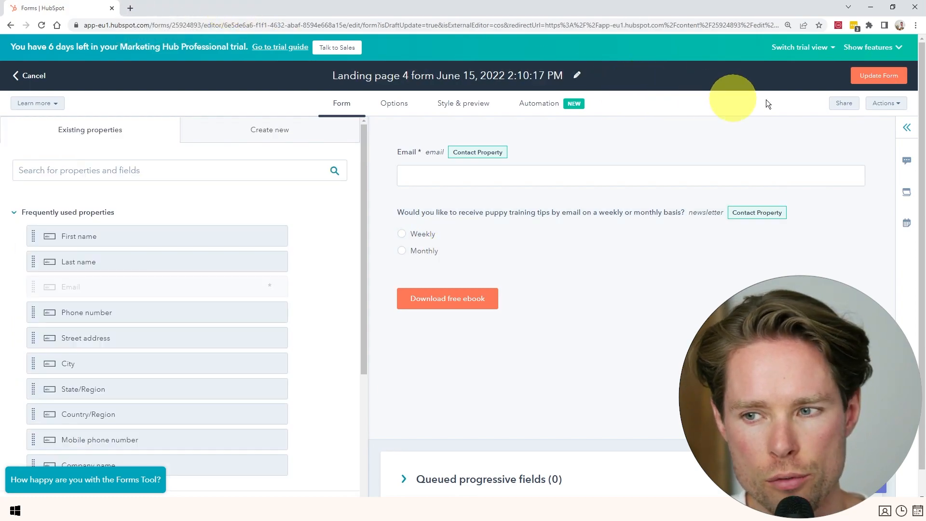
# Update the form on Landing page 4, review the page, and return to its details.
pyautogui.click(892, 81)
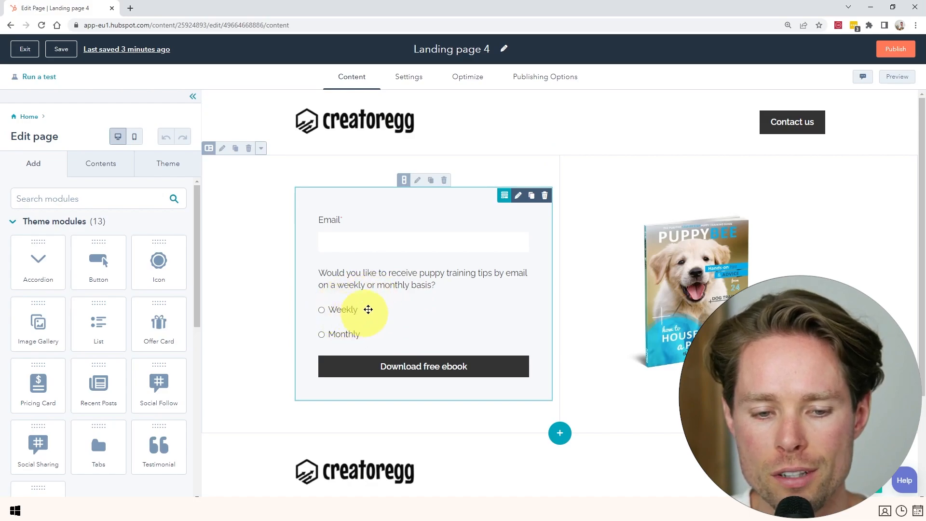
pyautogui.scroll(-1, 365, 313)
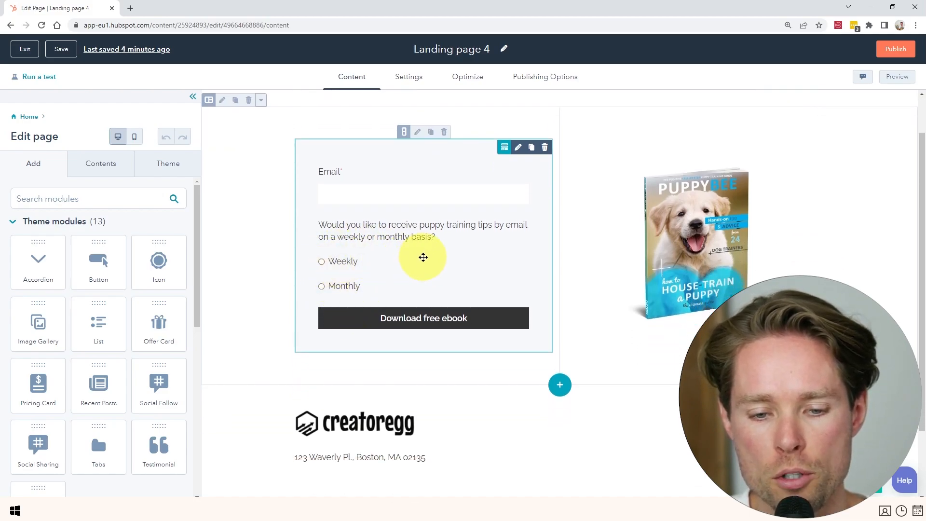
pyautogui.scroll(1, 420, 271)
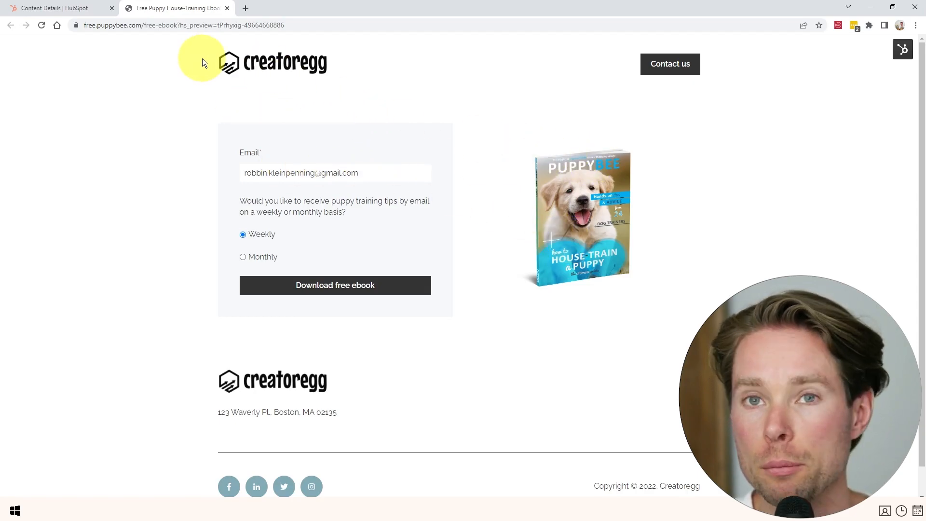
pyautogui.click(64, 9)
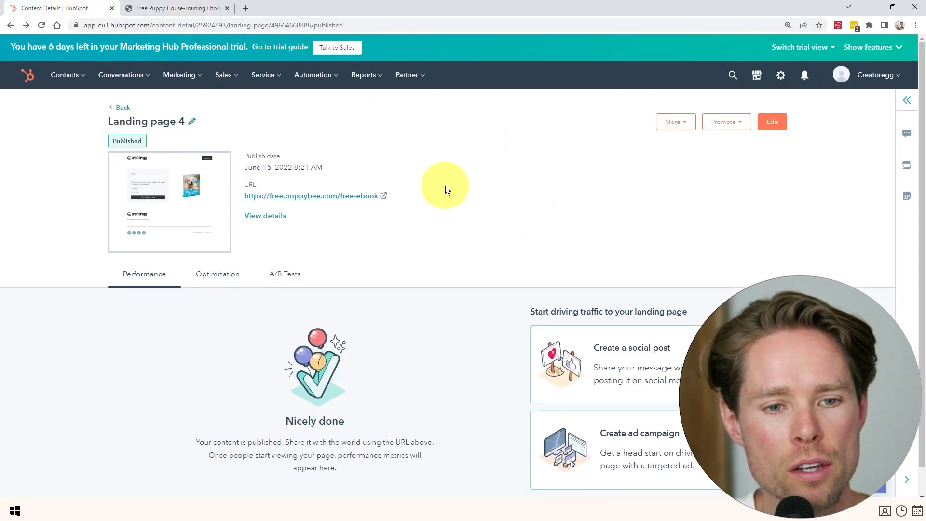
# Place a Header module above the form titled 'Free Puppy House-Training Ebook'.
pyautogui.click(772, 123)
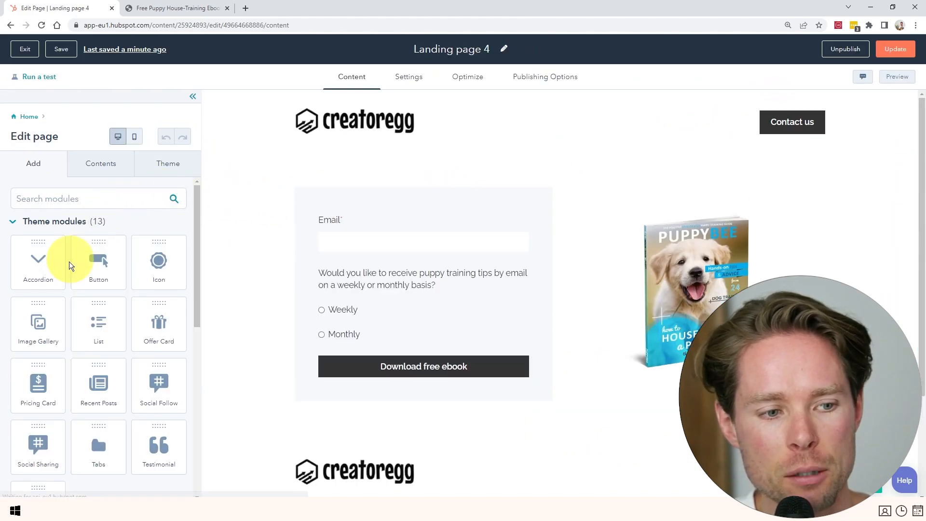
pyautogui.click(84, 199)
pyautogui.write('header')
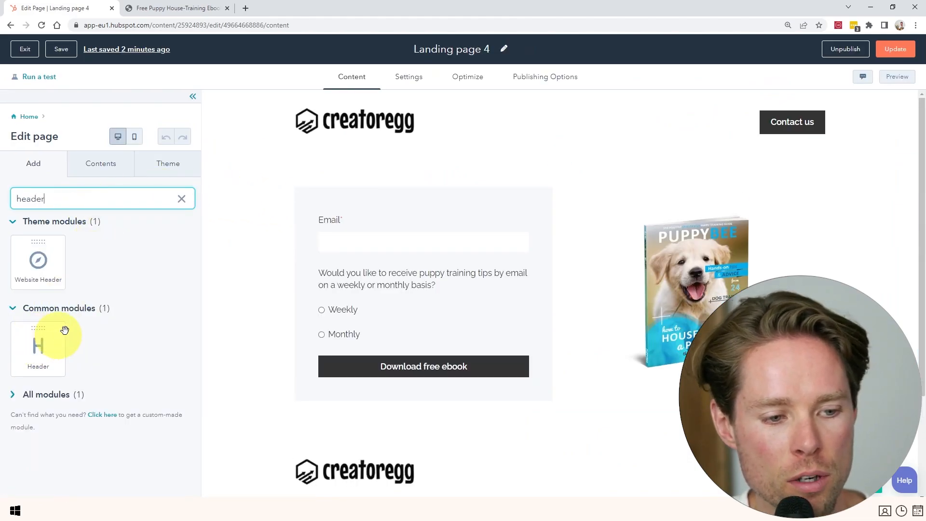
pyautogui.moveTo(27, 348); pyautogui.dragTo(525, 158)
pyautogui.tripleClick(21, 257)
pyautogui.write('Free Puppy House-Training Ebook')
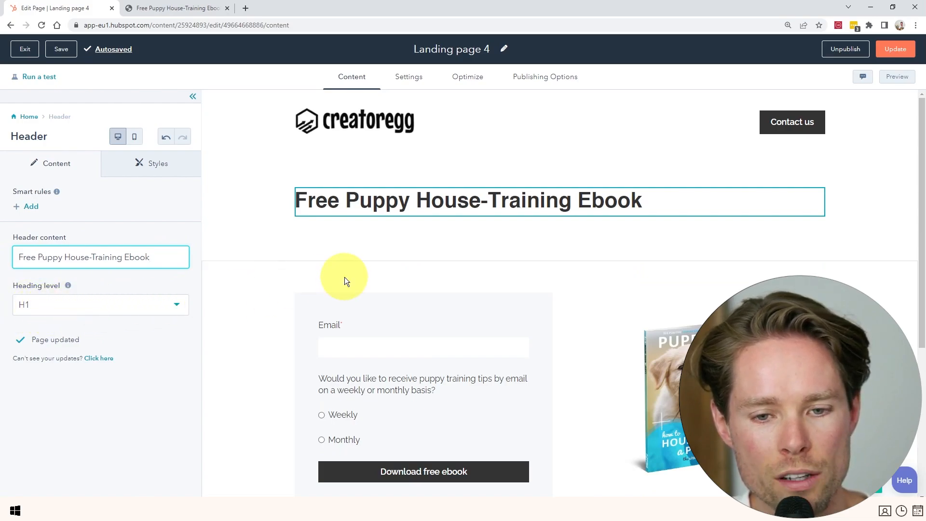
# Set the heading section's top and bottom padding to 0px.
pyautogui.click(247, 187)
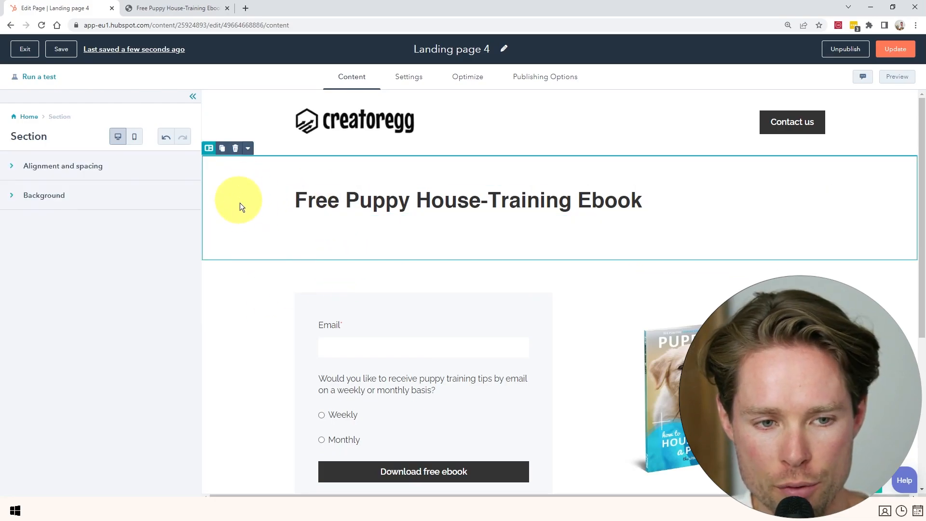
pyautogui.click(51, 167)
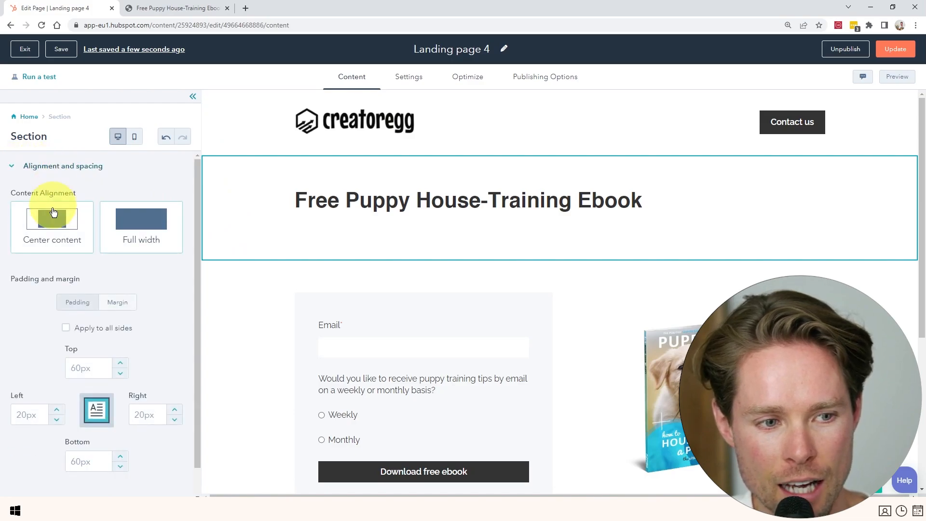
pyautogui.scroll(-1, 54, 326)
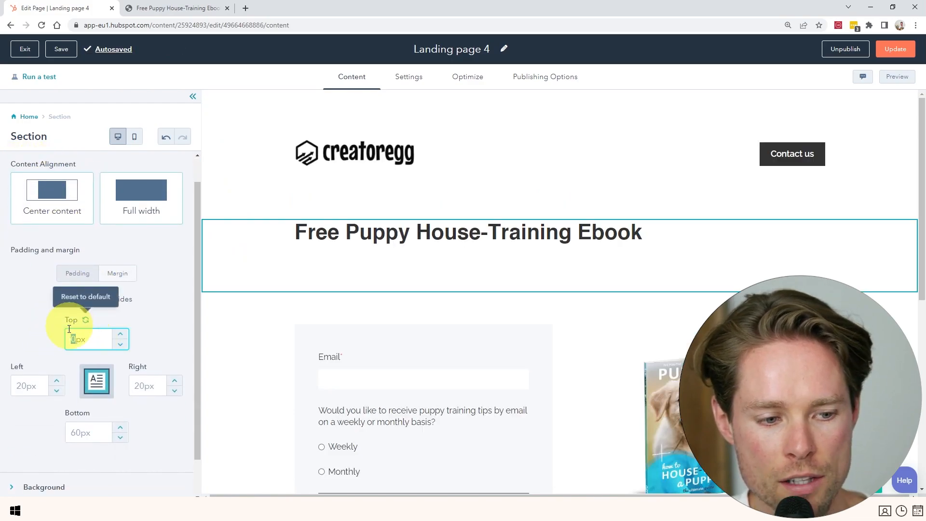
pyautogui.moveTo(69, 334); pyautogui.dragTo(77, 339)
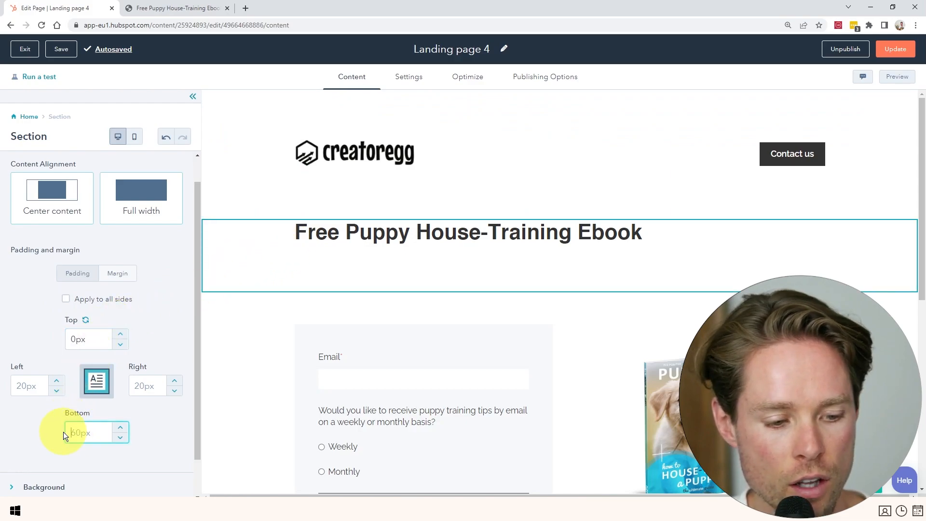
pyautogui.write('0')
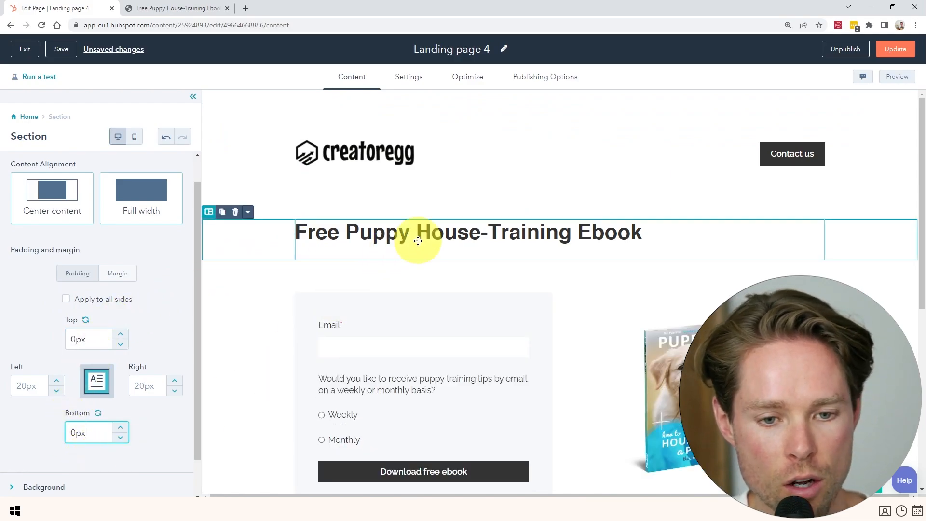
pyautogui.click(29, 117)
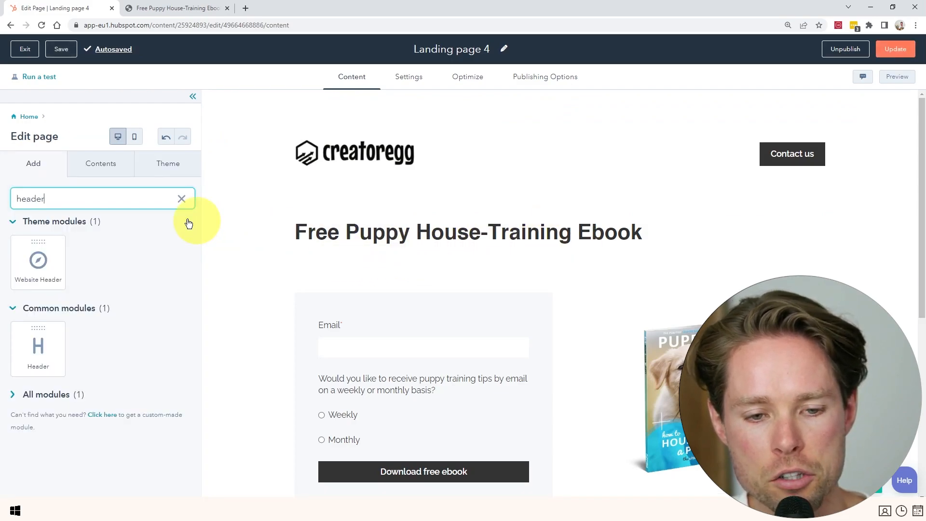
# Add a Rich Text subtitle 'Hand-on tips and advice from 24 dog trainers.' at 20px under the heading.
pyautogui.click(181, 198)
pyautogui.write('text')
pyautogui.moveTo(58, 264); pyautogui.dragTo(392, 255)
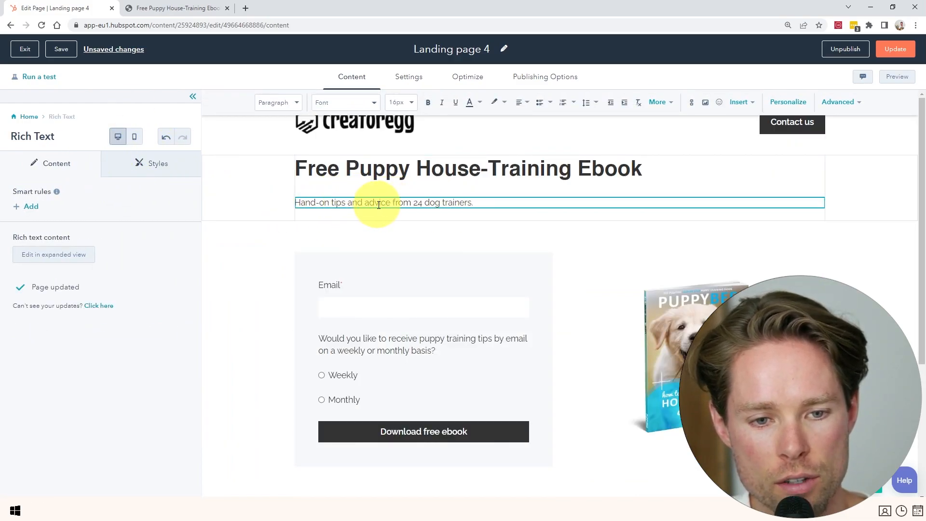
pyautogui.tripleClick(394, 204)
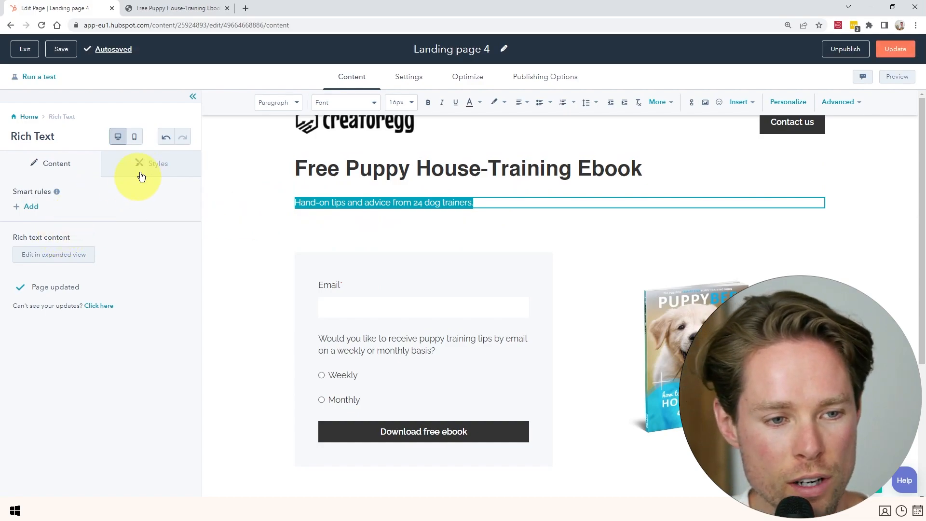
pyautogui.click(412, 108)
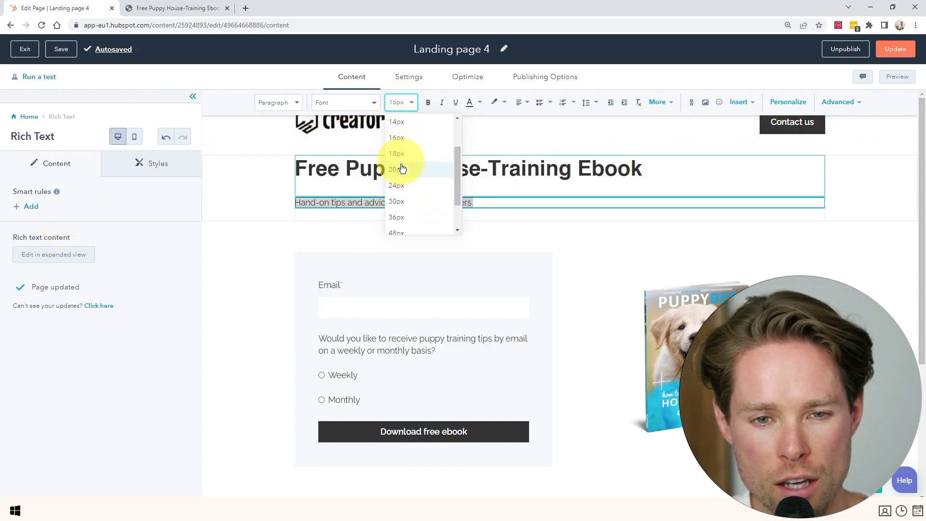
pyautogui.click(404, 172)
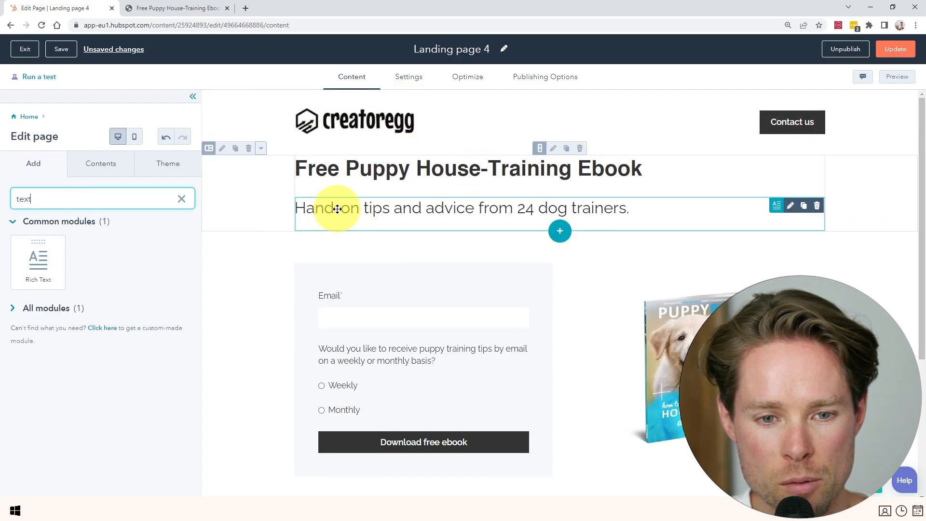
pyautogui.click(337, 208)
pyautogui.click(471, 246)
# Set the form section's top padding to 0px and bottom padding to 60px.
pyautogui.click(244, 310)
pyautogui.click(50, 168)
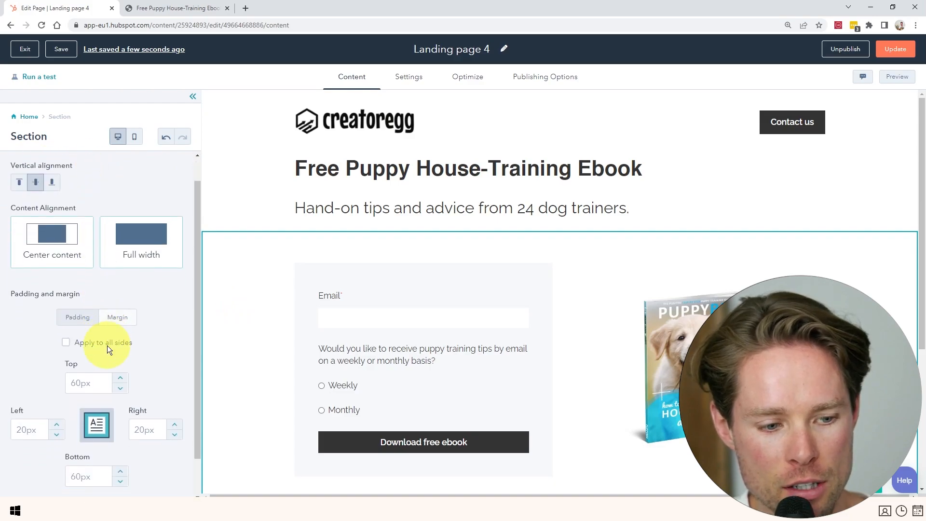
pyautogui.scroll(-2, 104, 345)
pyautogui.write('0px')
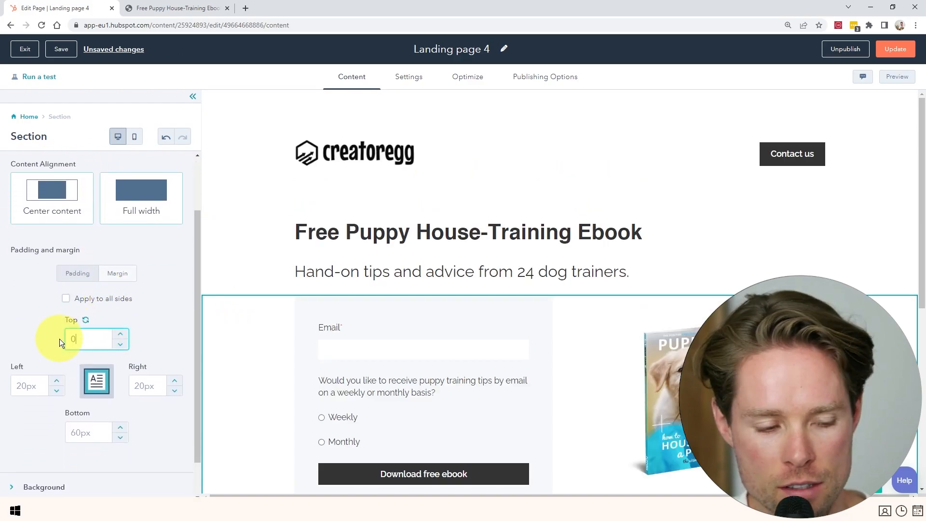
pyautogui.click(80, 432)
pyautogui.write('0px')
pyautogui.scroll(-5, 356, 336)
pyautogui.scroll(1, 356, 336)
pyautogui.moveTo(77, 433); pyautogui.dragTo(49, 434)
pyautogui.write('60=')
pyautogui.press('BackSpace')
pyautogui.press('Return')
pyautogui.scroll(10, 369, 293)
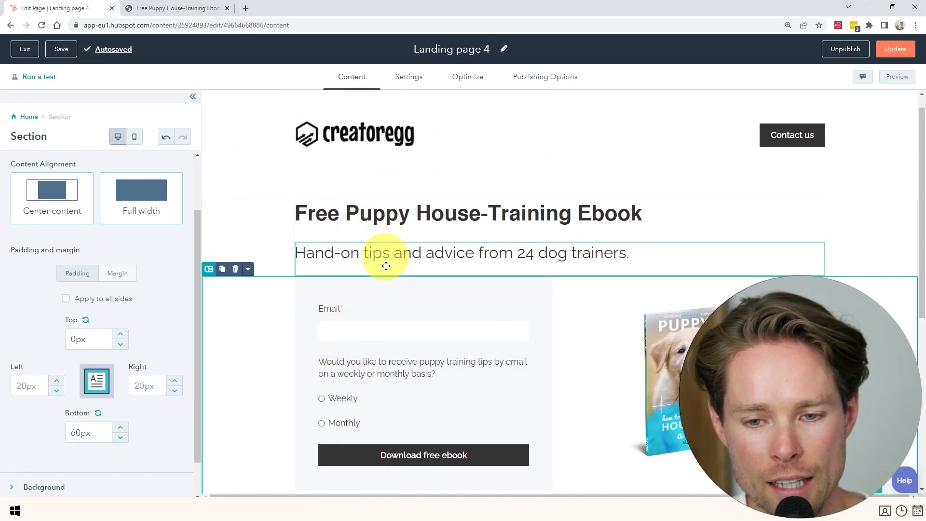
pyautogui.scroll(1, 384, 254)
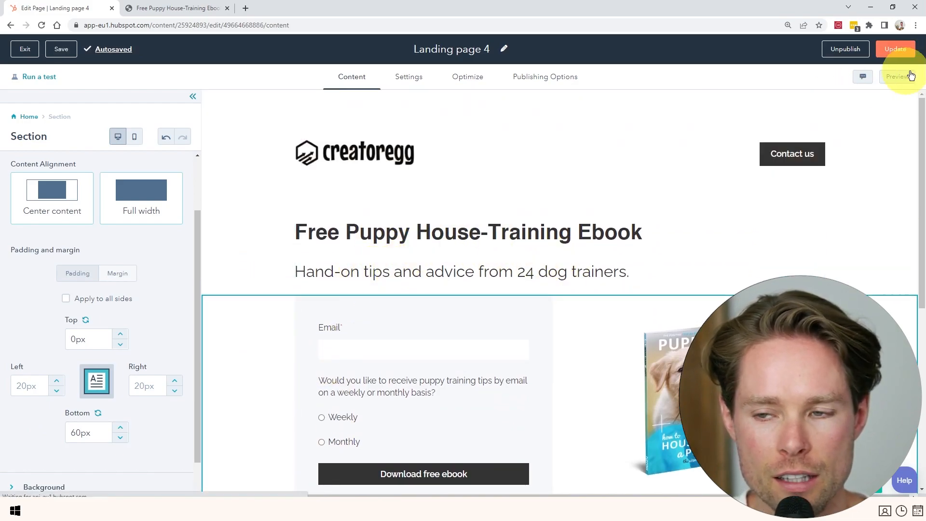
# Push the changes live immediately, check the new heading and subtitle, and return to the page details.
pyautogui.click(895, 49)
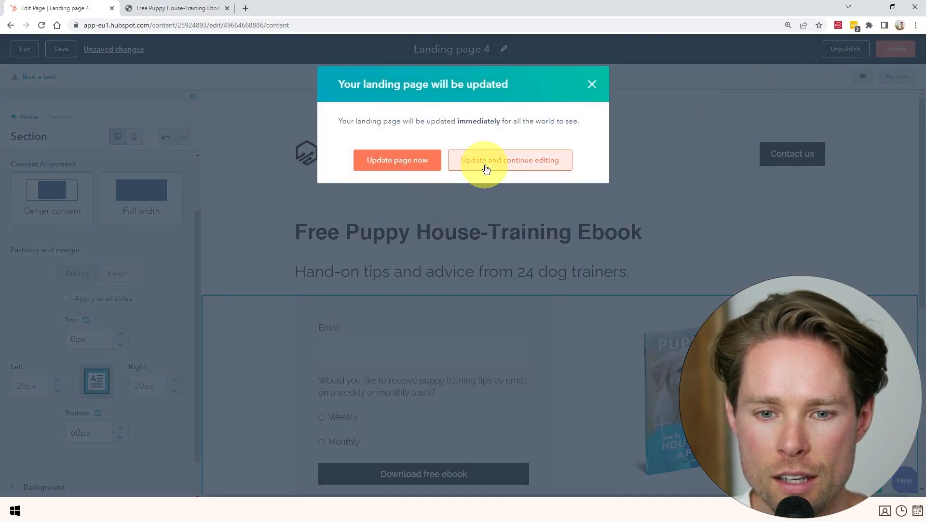
pyautogui.click(386, 165)
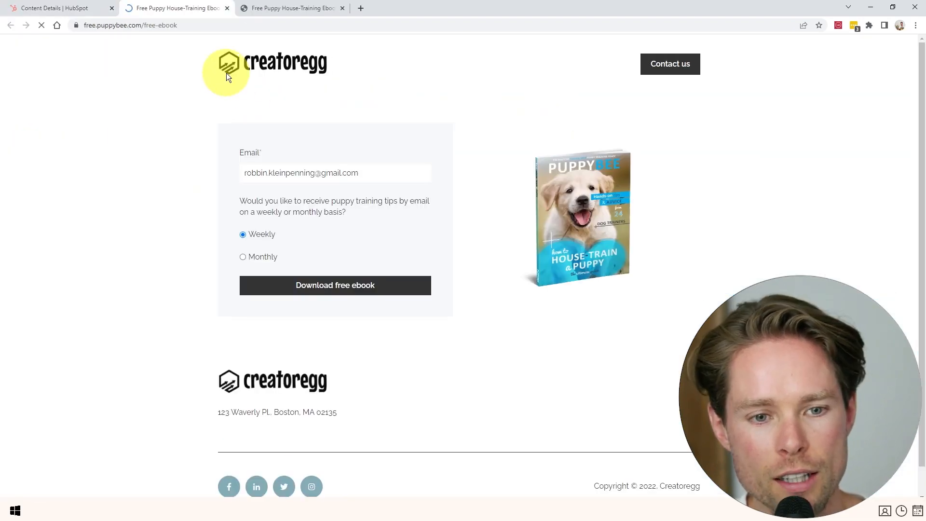
pyautogui.moveTo(219, 106); pyautogui.dragTo(516, 106)
pyautogui.click(520, 119)
pyautogui.doubleClick(266, 142)
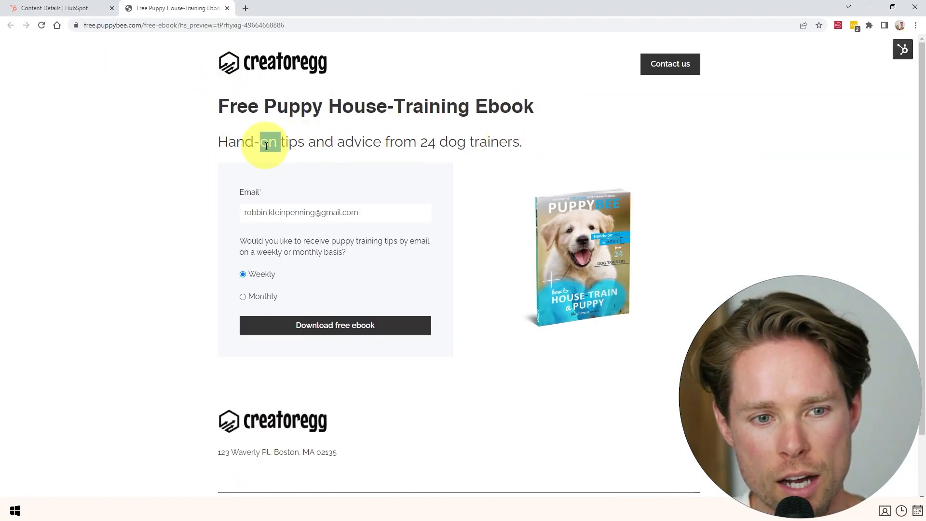
pyautogui.click(266, 144)
pyautogui.scroll(-1, 466, 173)
pyautogui.scroll(1, 469, 187)
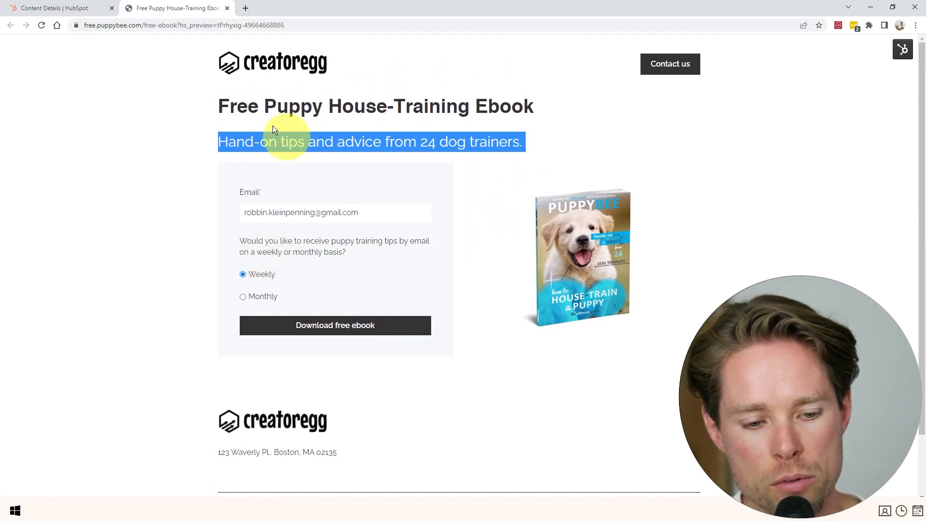
pyautogui.click(43, 7)
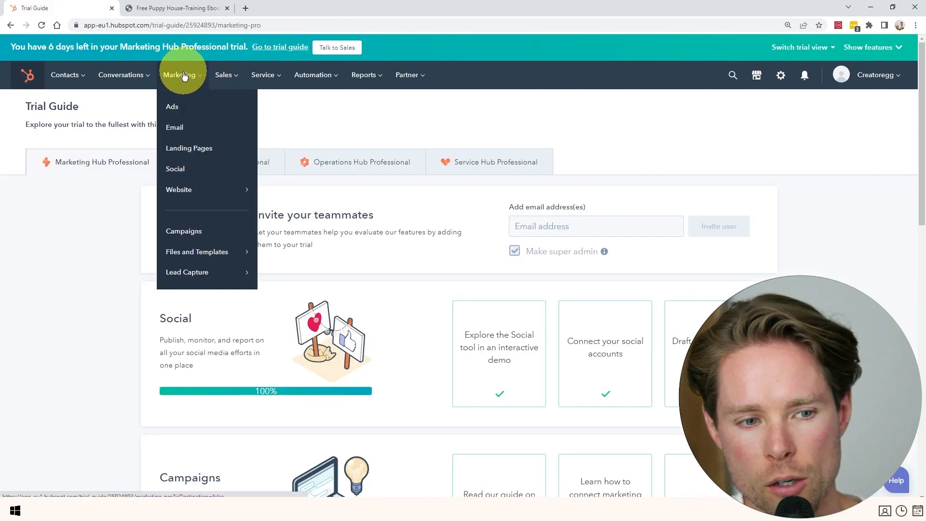
# Open the Forms list under Marketing > Lead Capture.
pyautogui.moveTo(186, 271)
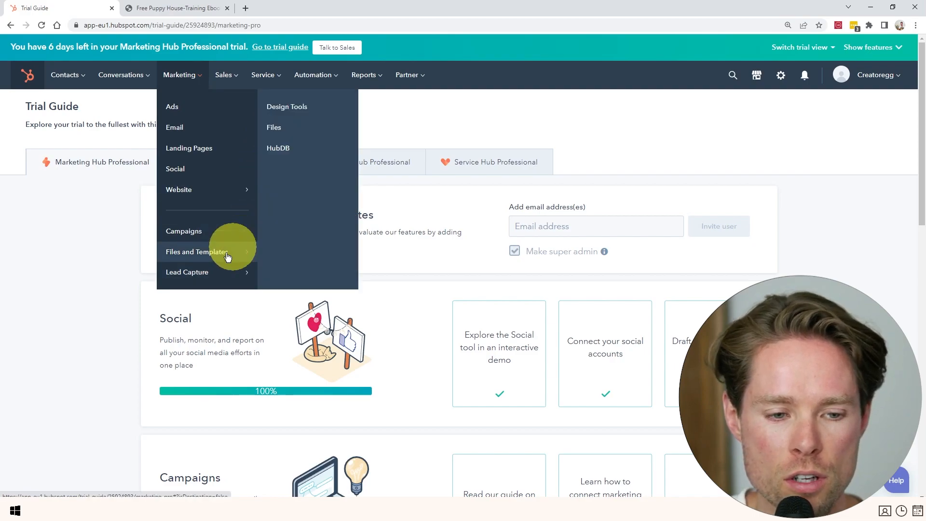
pyautogui.click(282, 127)
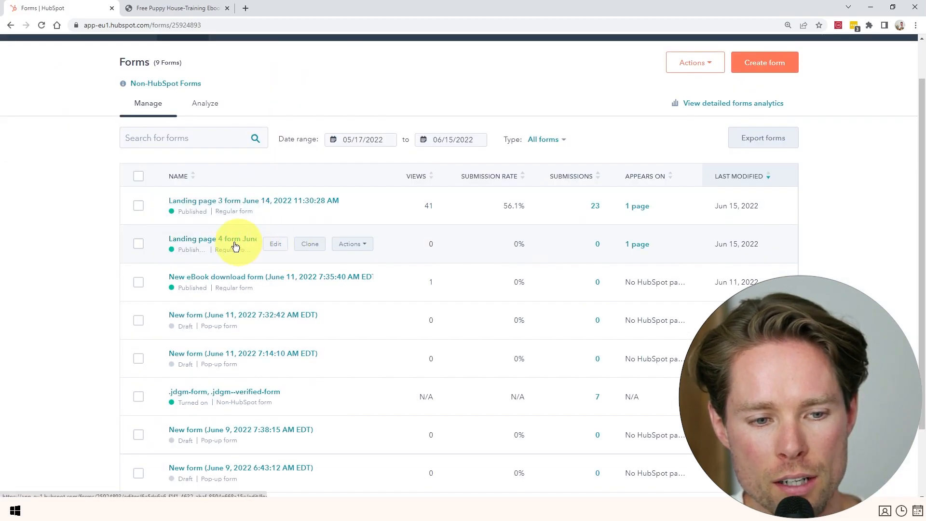
# Open the Landing page 4 form's options and keep showing a thank-you message after submission.
pyautogui.click(276, 244)
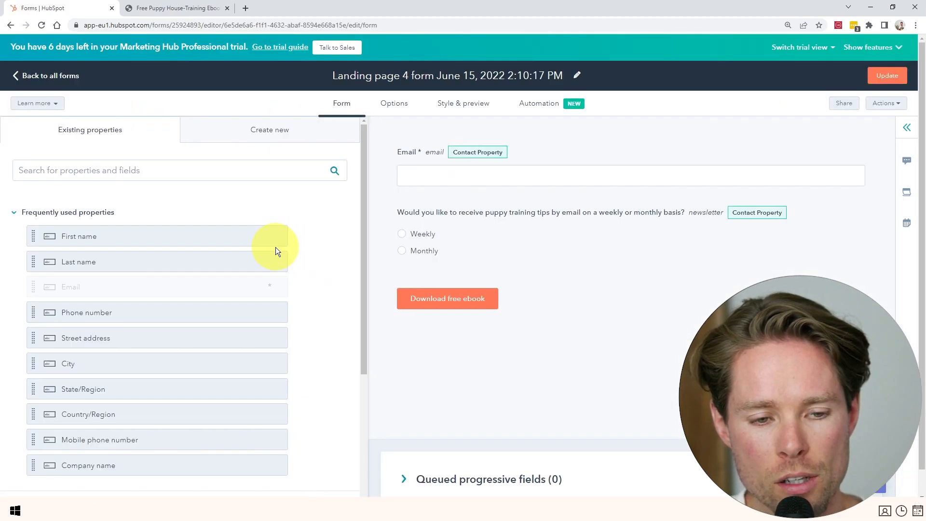
pyautogui.click(382, 105)
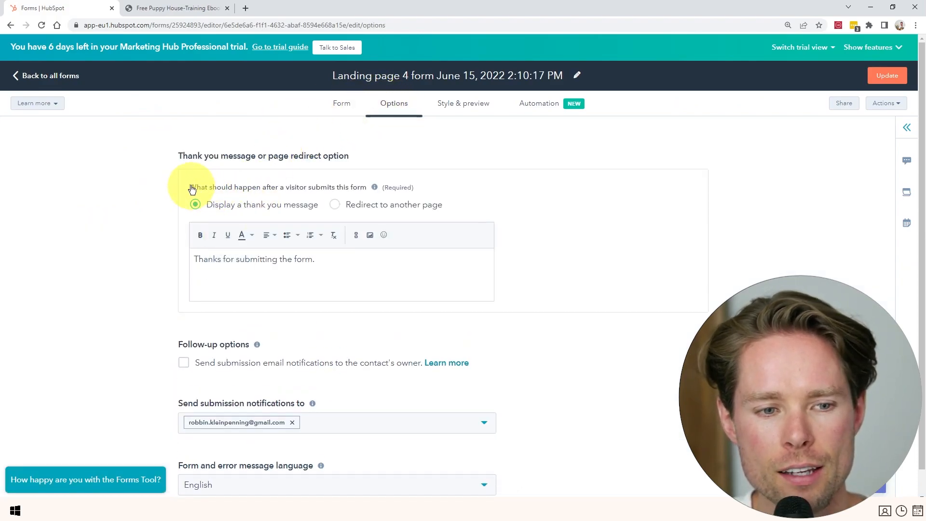
pyautogui.moveTo(183, 155); pyautogui.dragTo(360, 156)
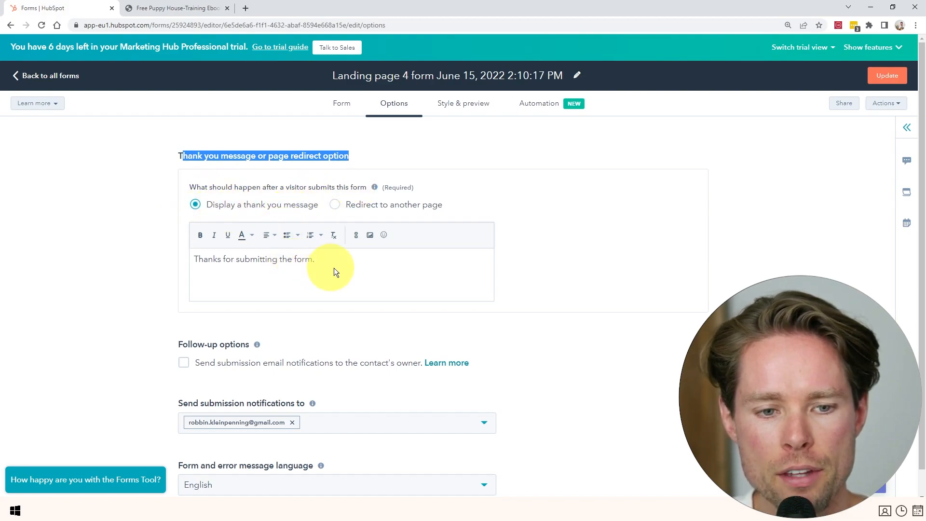
pyautogui.click(377, 207)
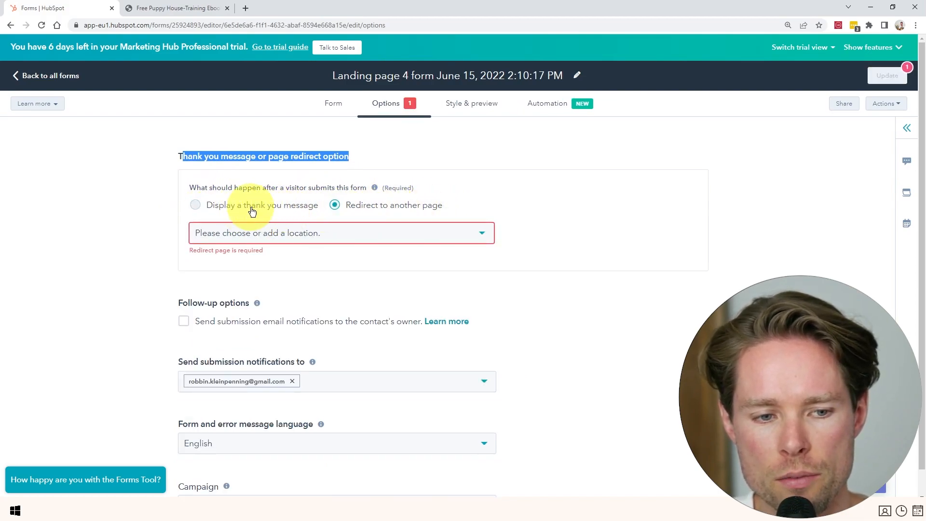
pyautogui.click(253, 211)
# Replace the thank-you text with a message asking visitors to confirm their email for the ebook, and publish.
pyautogui.click(333, 264)
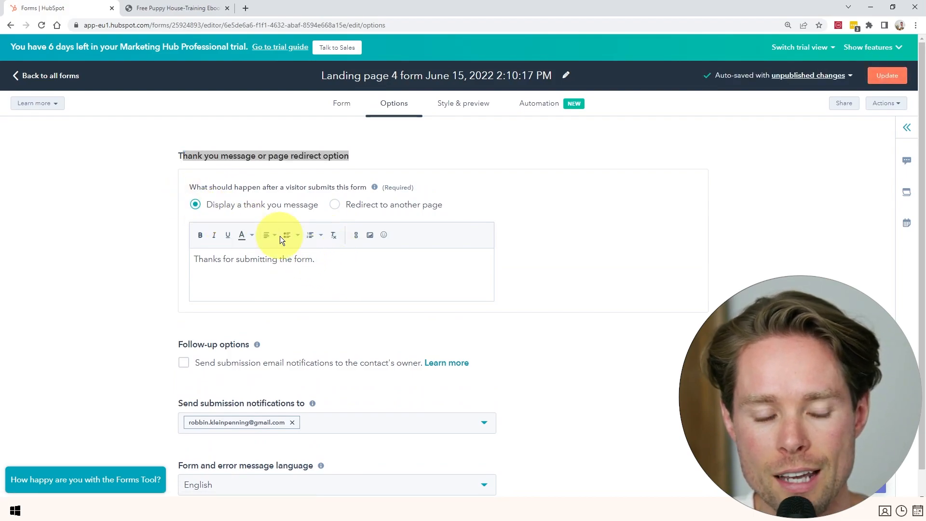
pyautogui.hotkey('ctrl', 'a')
pyautogui.press('BackSpace')
pyautogui.write("Please, check your email and confirm your email address! After confirming your email address you'll receive the free pupy house-training ebook")
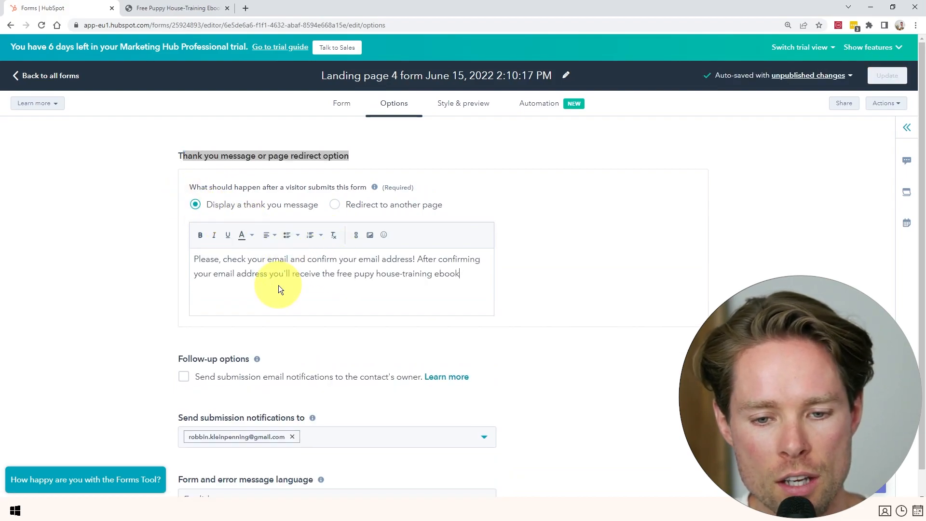
pyautogui.moveTo(463, 273)
pyautogui.mouseDown()
pyautogui.moveTo(424, 258)
pyautogui.moveTo(189, 258)
pyautogui.moveTo(429, 257)
pyautogui.moveTo(471, 270)
pyautogui.moveTo(451, 274)
pyautogui.mouseUp()
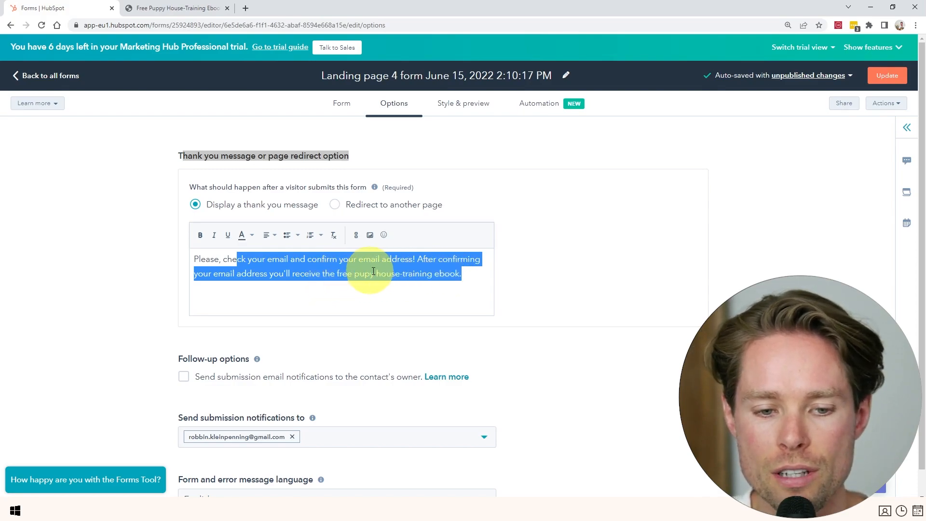
pyautogui.click(460, 274)
pyautogui.scroll(-4, 237, 309)
pyautogui.scroll(4, 238, 314)
pyautogui.click(885, 75)
pyautogui.click(704, 480)
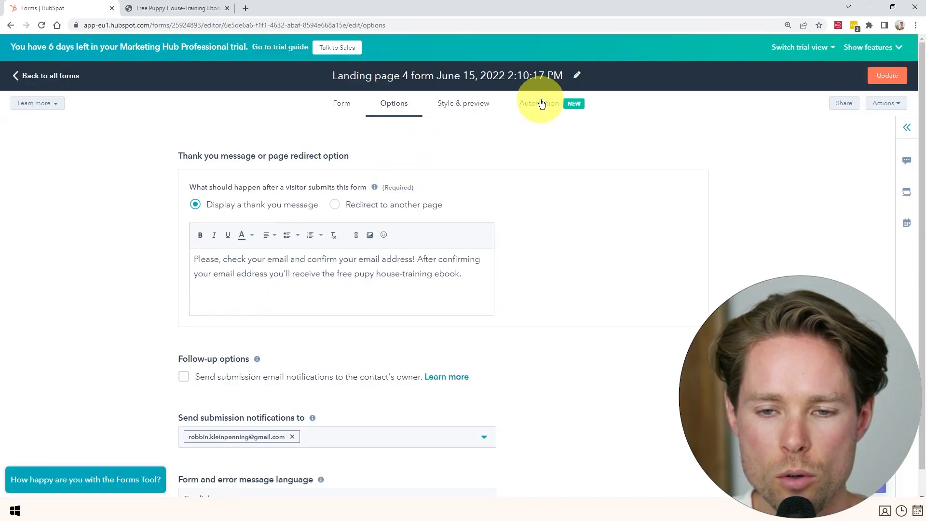
# Create a simple workflow for the Landing page 4 form triggered by 'A contact submitted a form'.
pyautogui.click(543, 108)
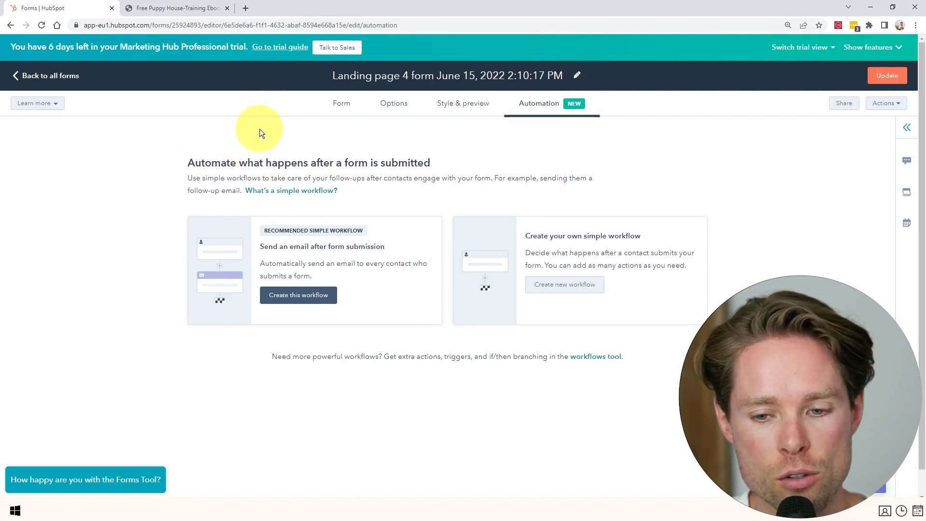
pyautogui.click(556, 285)
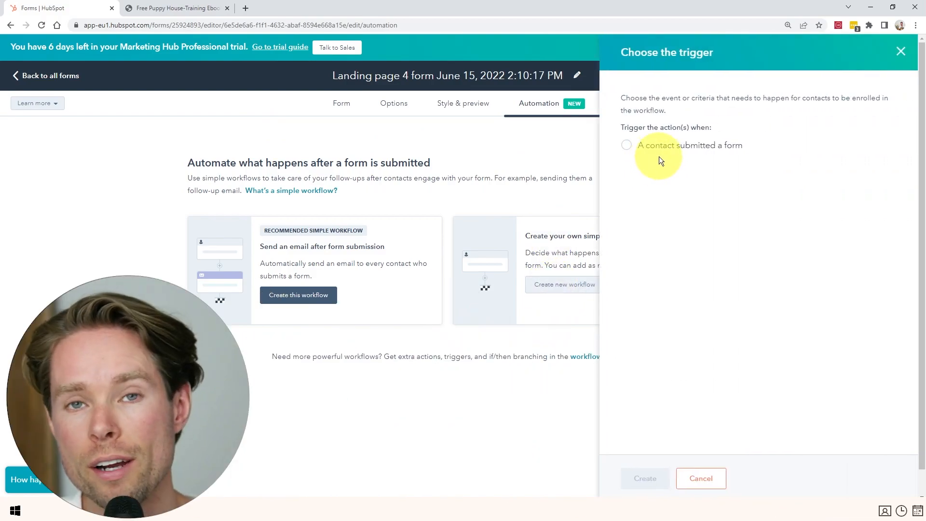
pyautogui.click(629, 145)
pyautogui.click(646, 477)
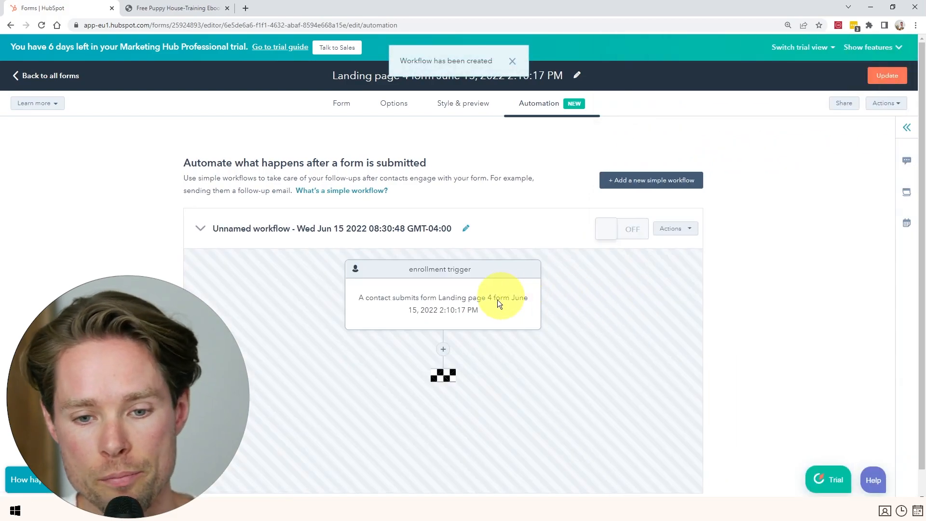
pyautogui.moveTo(357, 284); pyautogui.dragTo(494, 284)
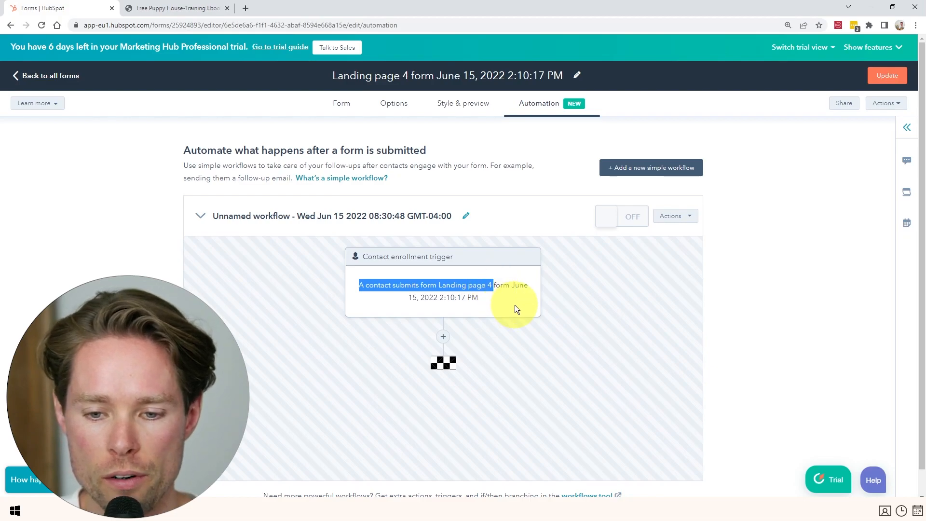
pyautogui.scroll(-1, 513, 308)
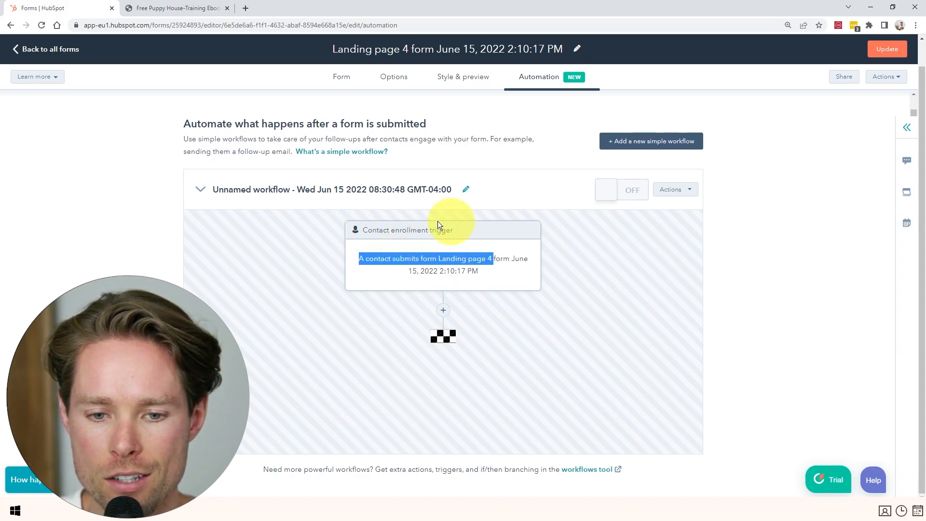
# Add a Send email action after the trigger and open the email tool to create a new email.
pyautogui.click(444, 310)
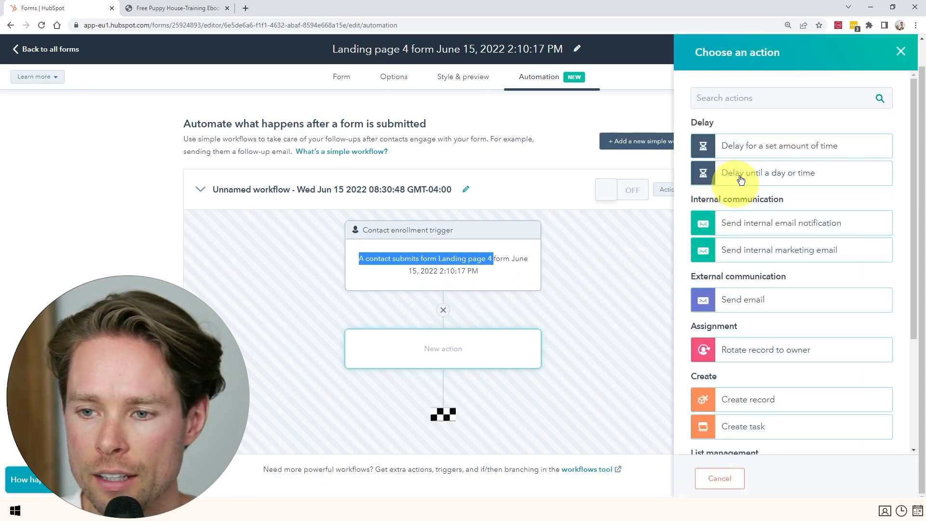
pyautogui.scroll(-1, 764, 375)
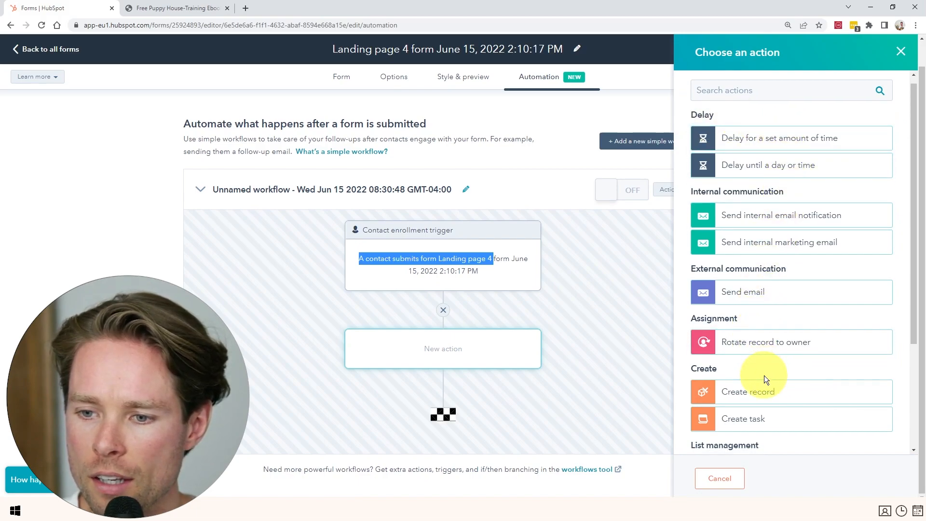
pyautogui.scroll(-4, 765, 375)
pyautogui.scroll(5, 773, 355)
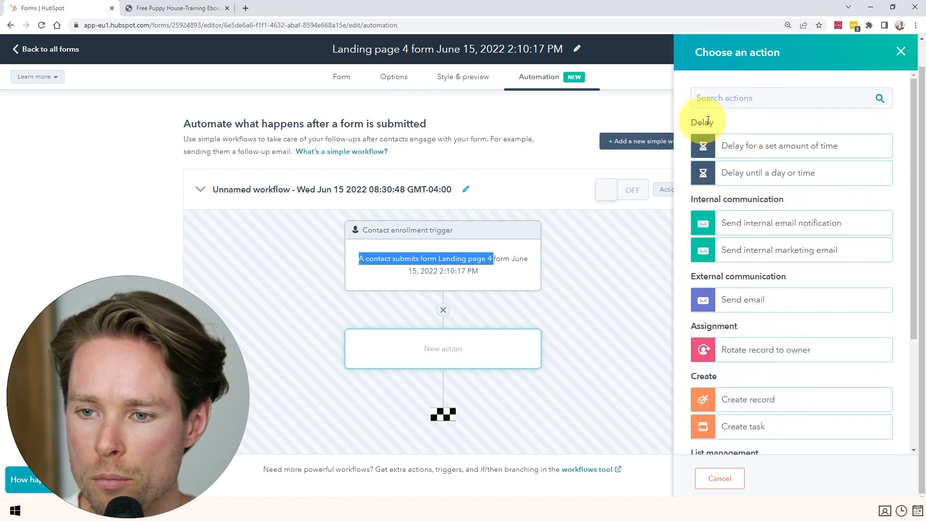
pyautogui.scroll(-3, 750, 164)
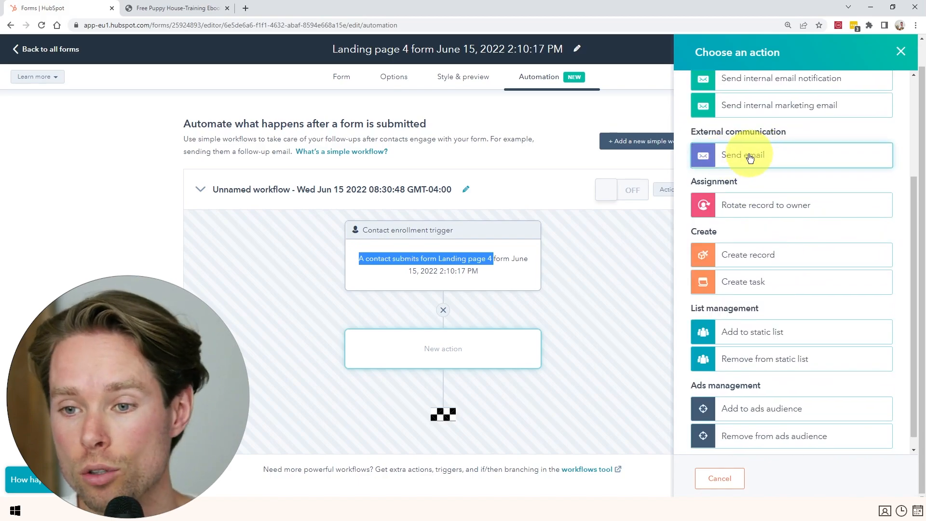
pyautogui.click(736, 159)
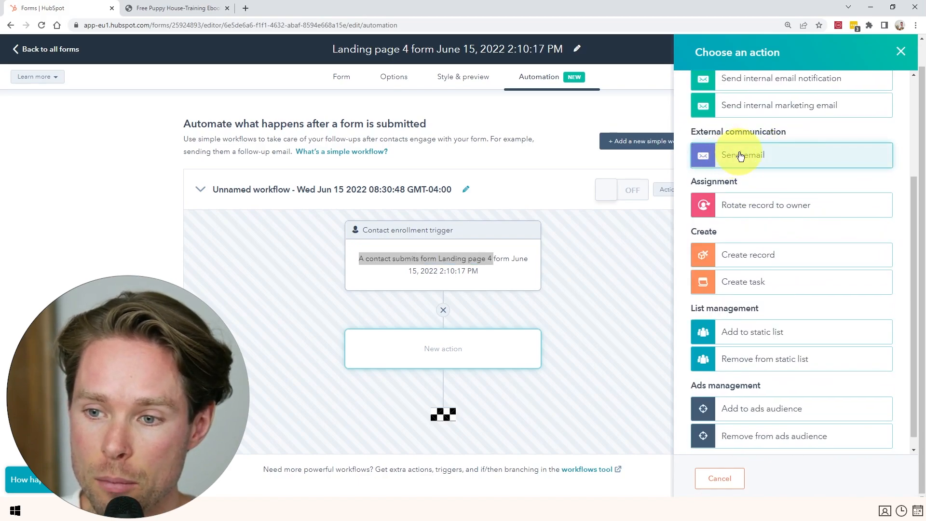
pyautogui.click(741, 156)
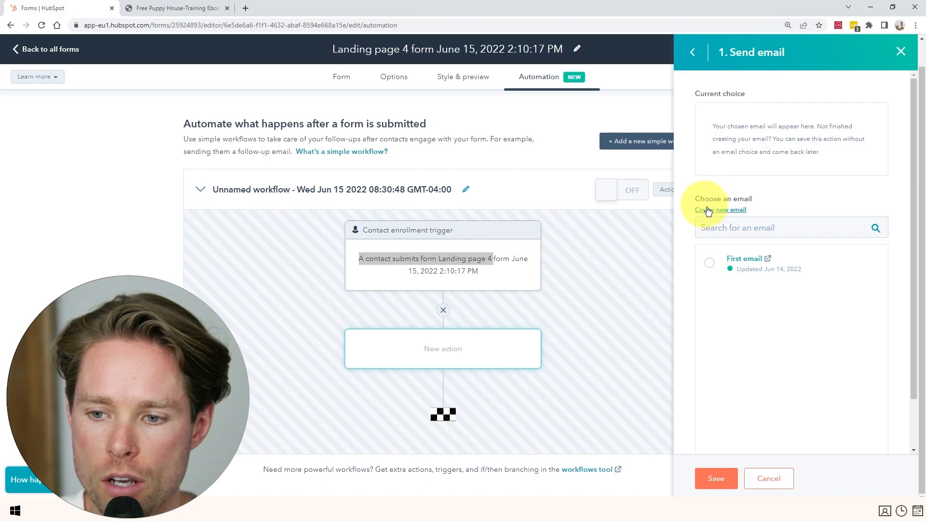
pyautogui.click(726, 211)
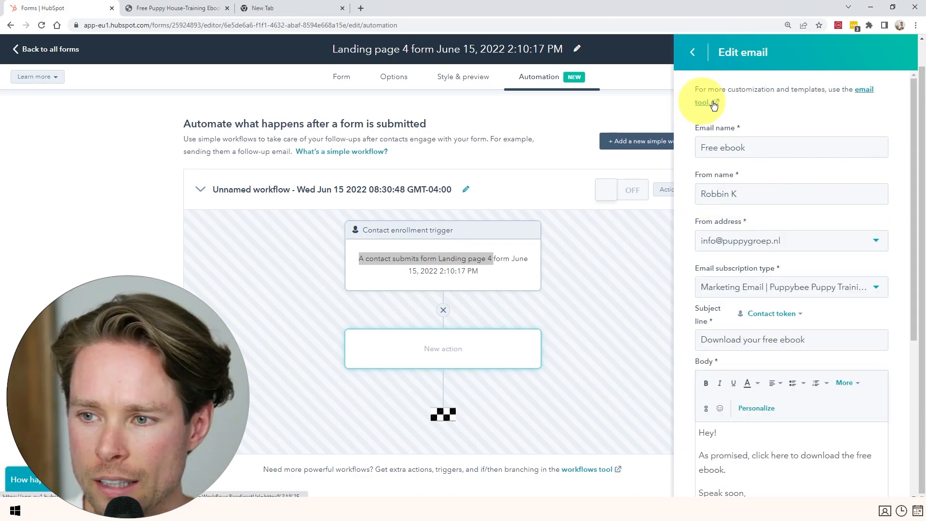
pyautogui.click(867, 94)
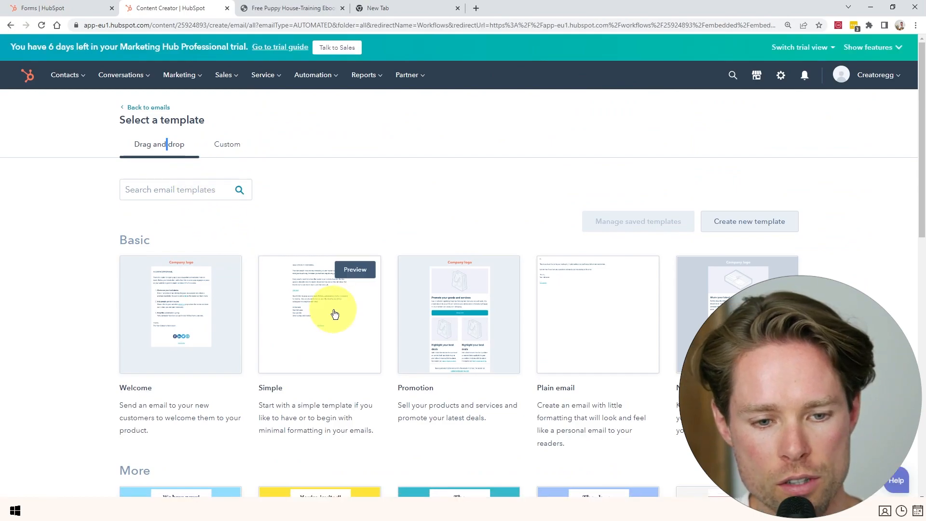
# Start the email from the Simple template and paste the prepared ebook message into the body.
pyautogui.click(331, 312)
pyautogui.click(429, 183)
pyautogui.hotkey('ctrl', 'a')
pyautogui.press('BackSpace')
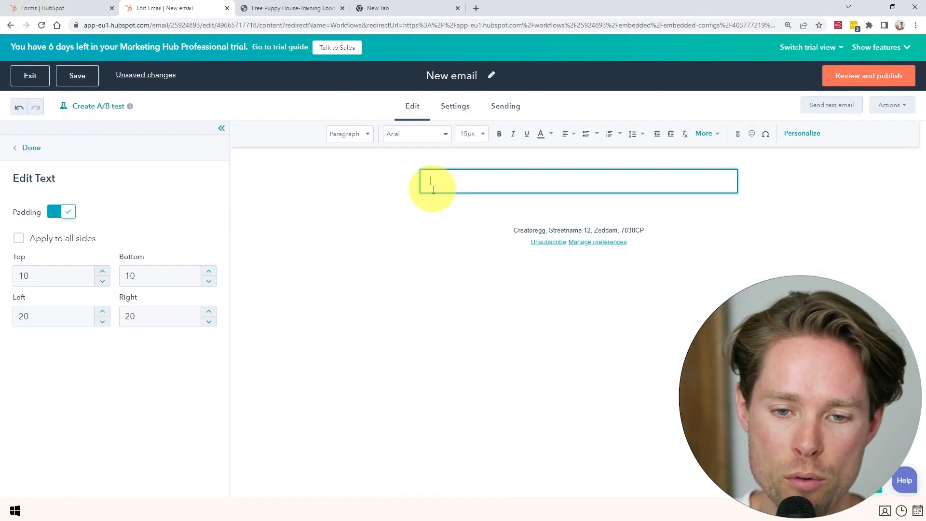
pyautogui.write('Hey')
pyautogui.hotkey('ctrl', 'a')
pyautogui.press('BackSpace')
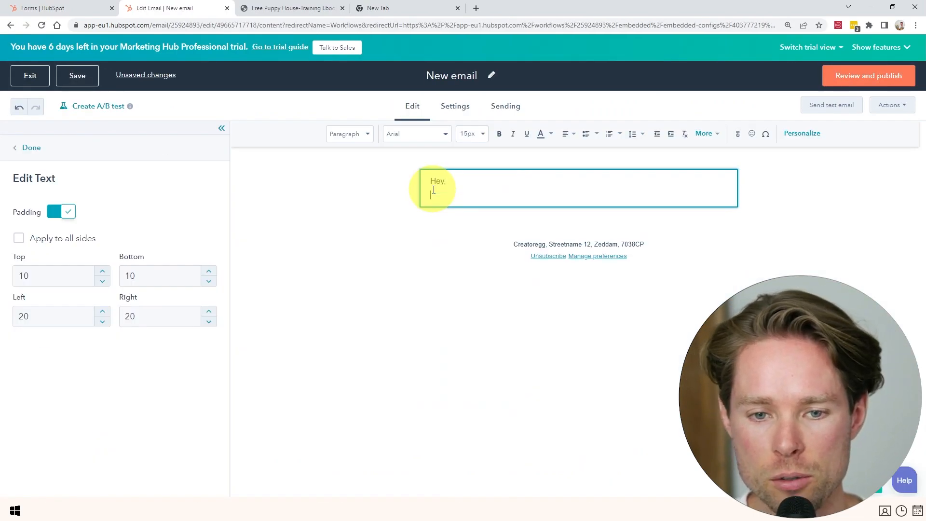
pyautogui.write('Hey, As promised, click here to download the free ebook. Speak soon, Robbin')
# Link the 'click here to download the free ebook' text to the How to House-Train a Puppy PDF.
pyautogui.moveTo(479, 195); pyautogui.dragTo(612, 194)
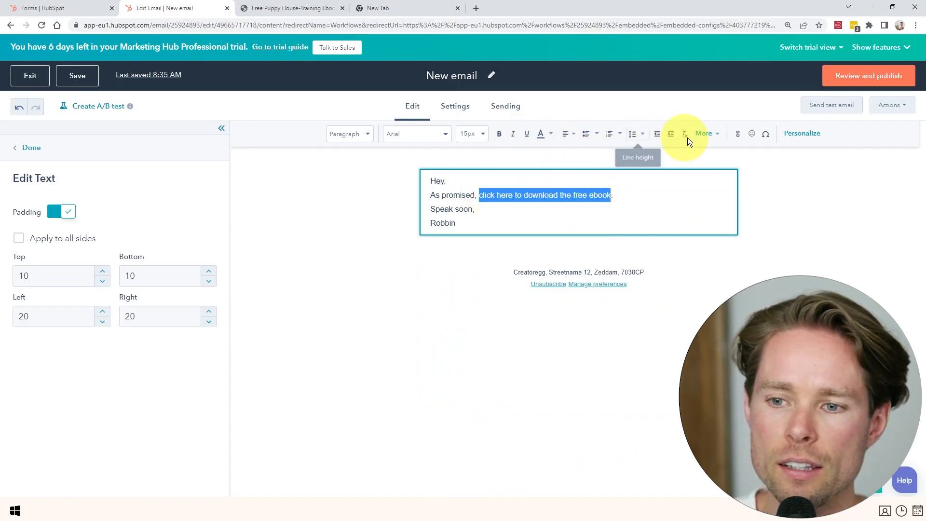
pyautogui.click(738, 134)
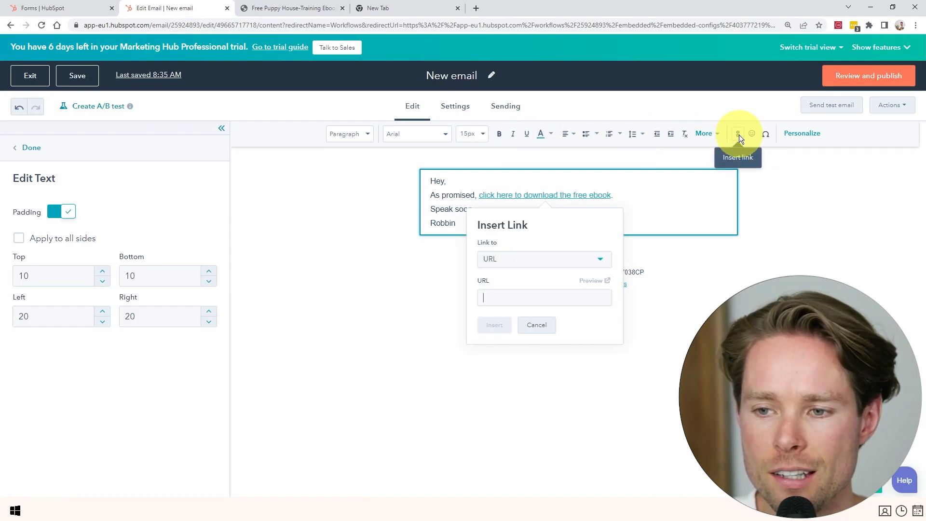
pyautogui.click(516, 260)
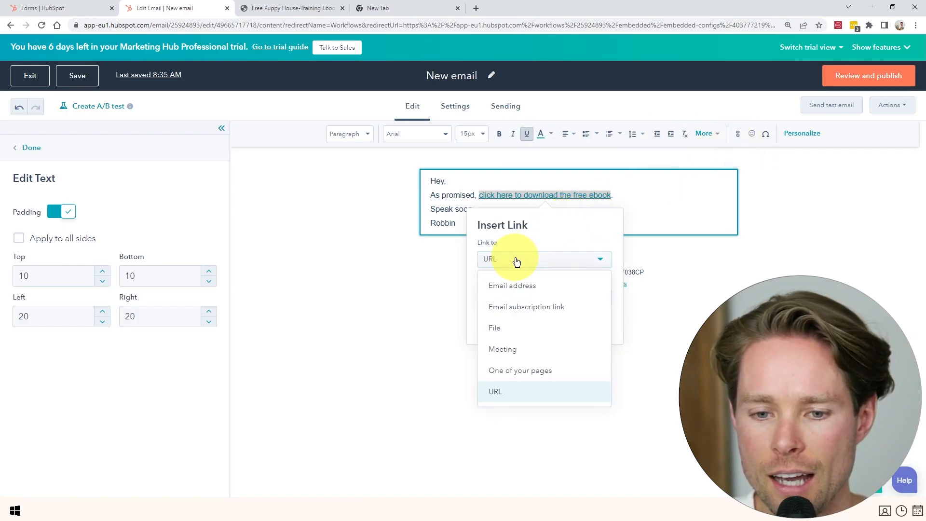
pyautogui.click(511, 328)
pyautogui.click(502, 297)
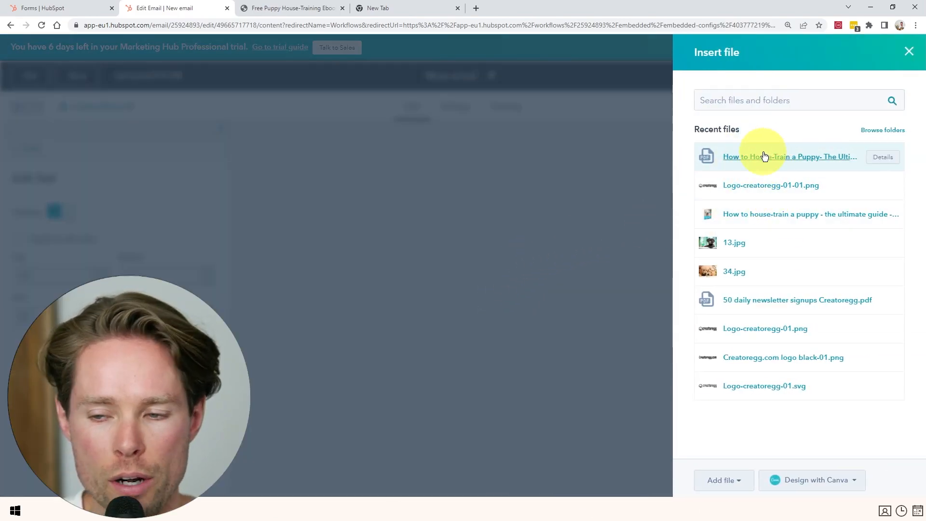
pyautogui.click(728, 477)
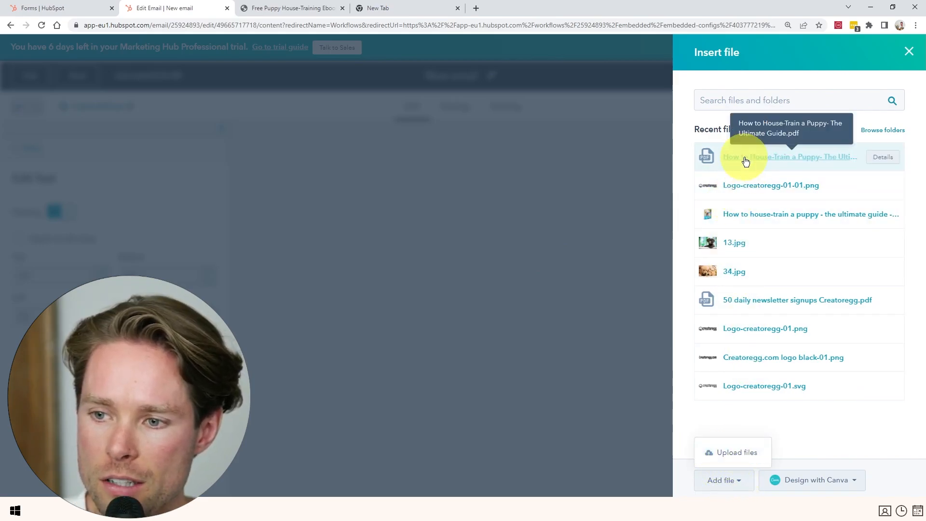
pyautogui.click(744, 158)
pyautogui.click(626, 196)
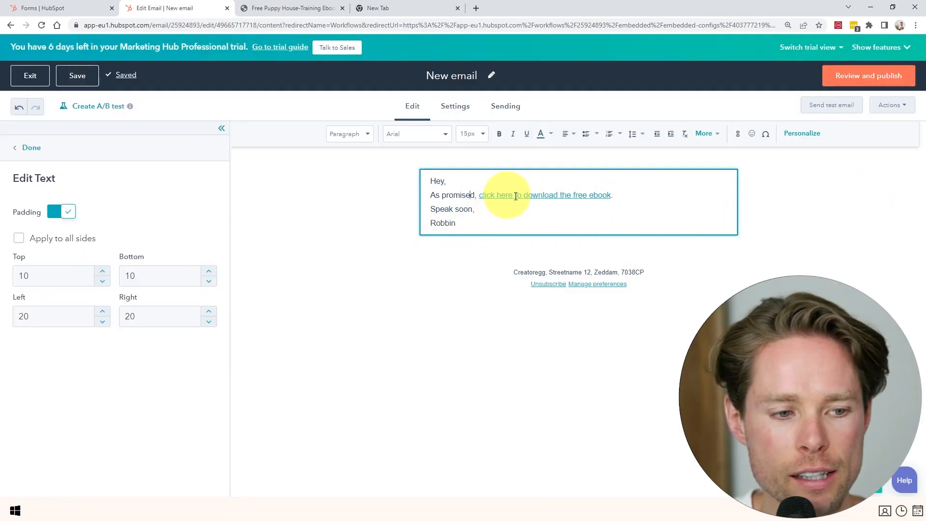
pyautogui.click(882, 75)
# Set the email subject to 'Download your free ebook here' and publish the email.
pyautogui.click(449, 107)
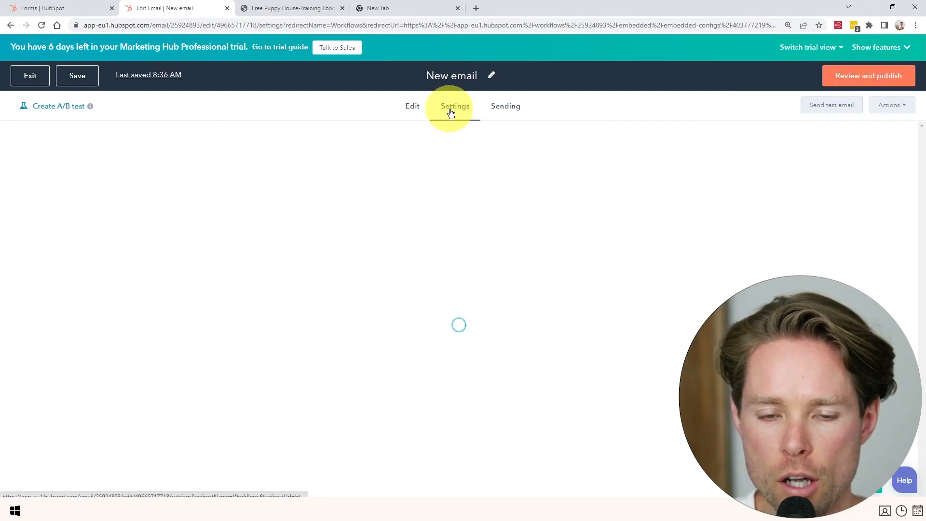
pyautogui.scroll(-2, 277, 279)
pyautogui.click(279, 242)
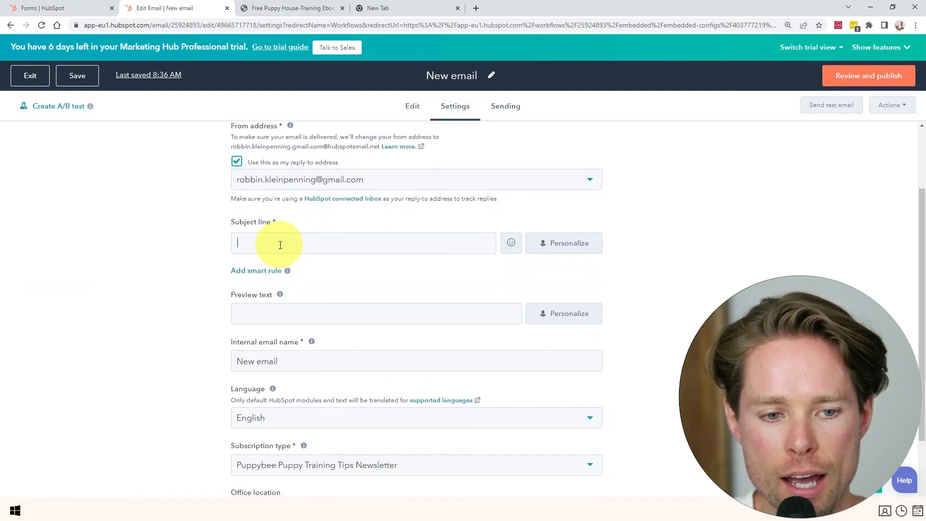
pyautogui.write('Download yo')
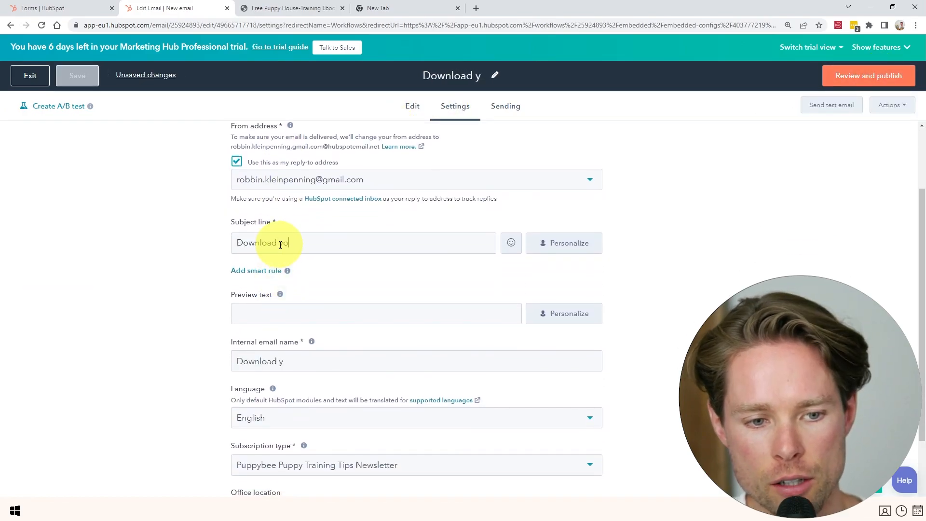
pyautogui.write('ur free ebook here')
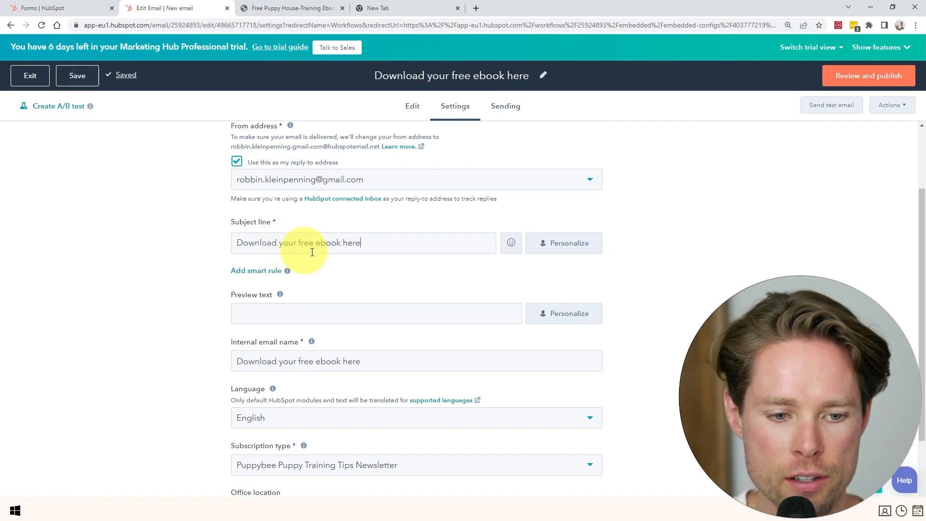
pyautogui.click(874, 74)
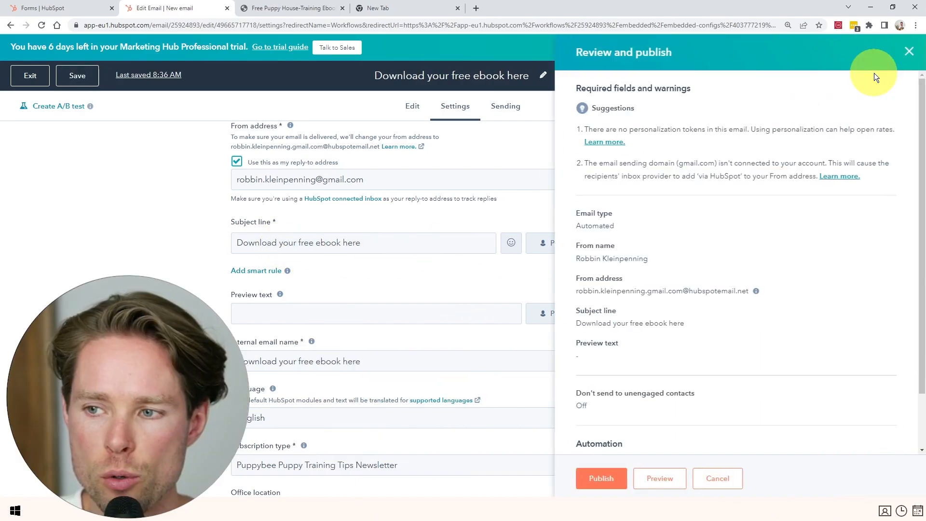
pyautogui.click(601, 478)
# Attach the email to the Landing page 4 form and go to that form's automation.
pyautogui.click(374, 328)
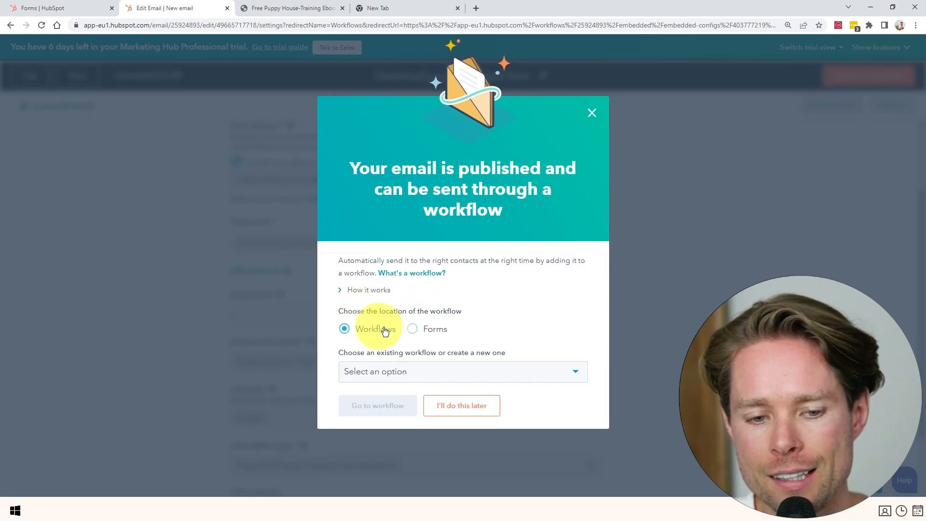
pyautogui.click(409, 329)
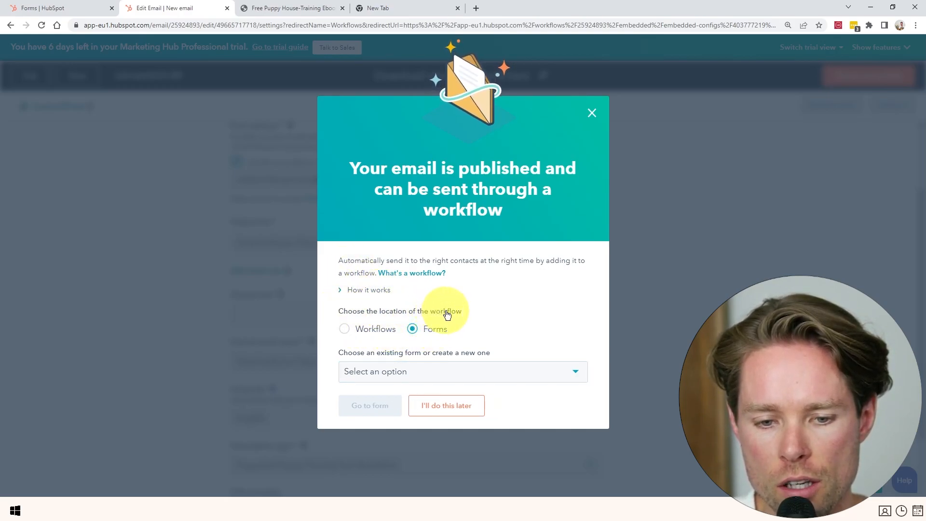
pyautogui.click(399, 372)
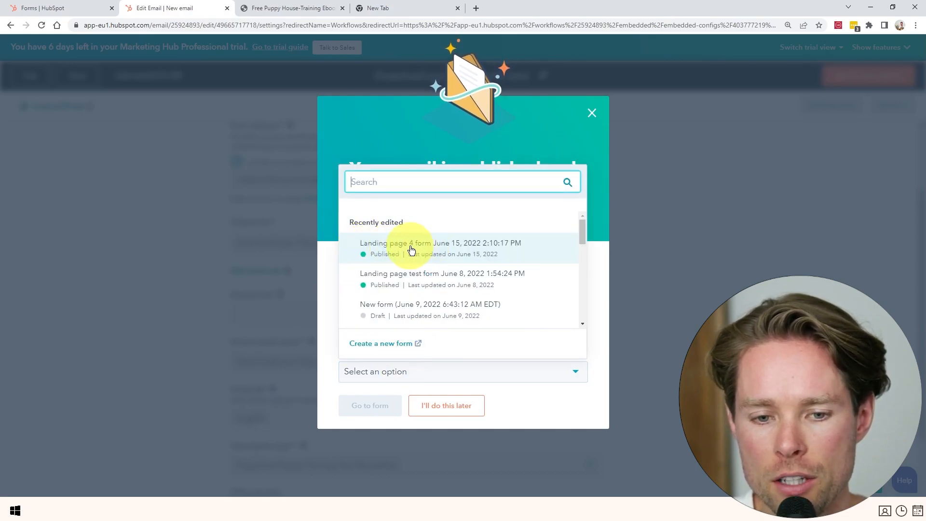
pyautogui.click(423, 248)
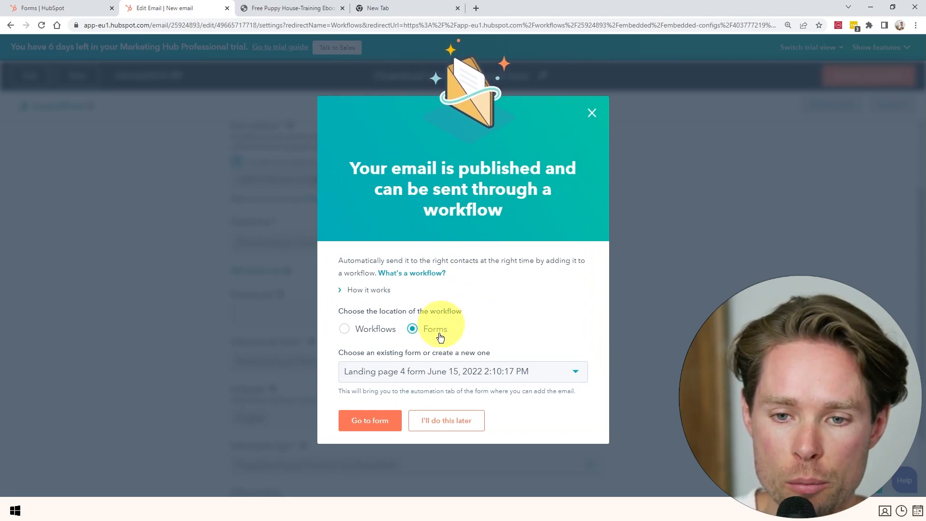
pyautogui.click(385, 422)
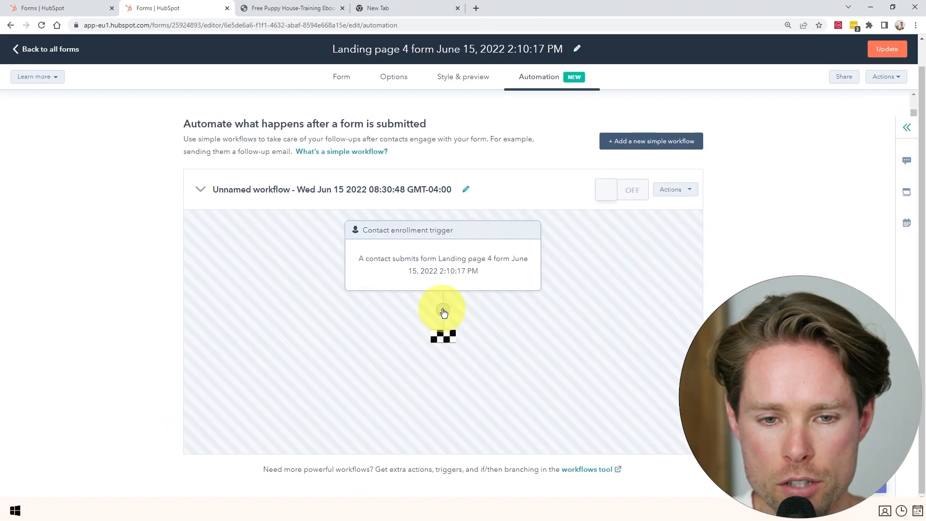
# Add a Send email step after the form trigger and open the 'Download your free ebook here' email.
pyautogui.click(443, 311)
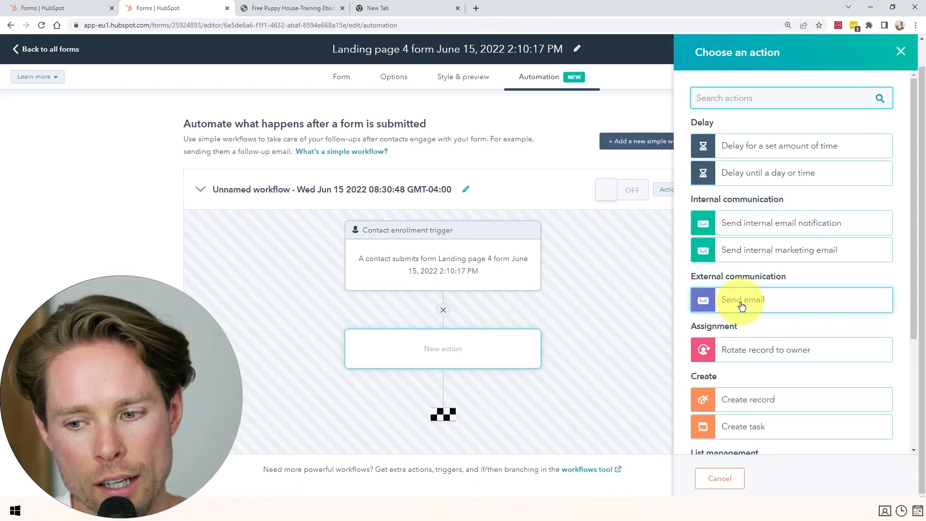
pyautogui.click(739, 303)
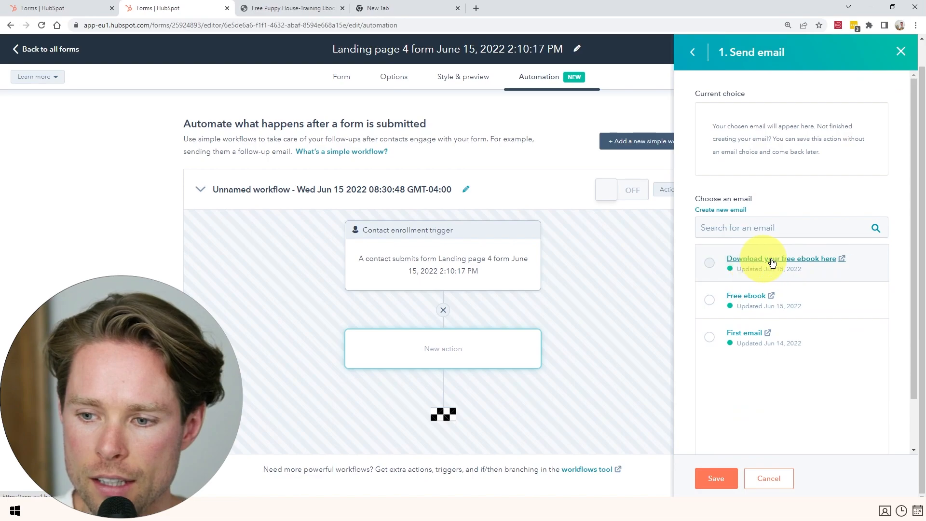
pyautogui.moveTo(837, 263)
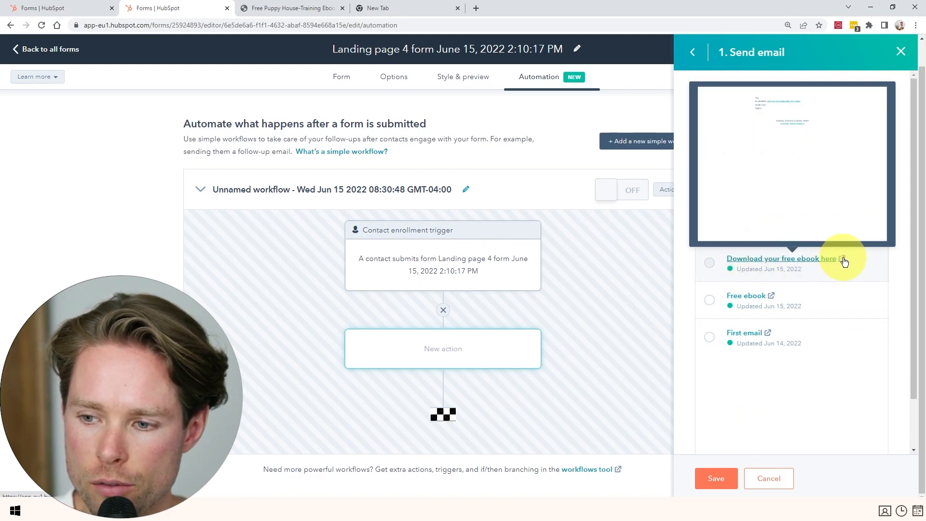
pyautogui.click(841, 259)
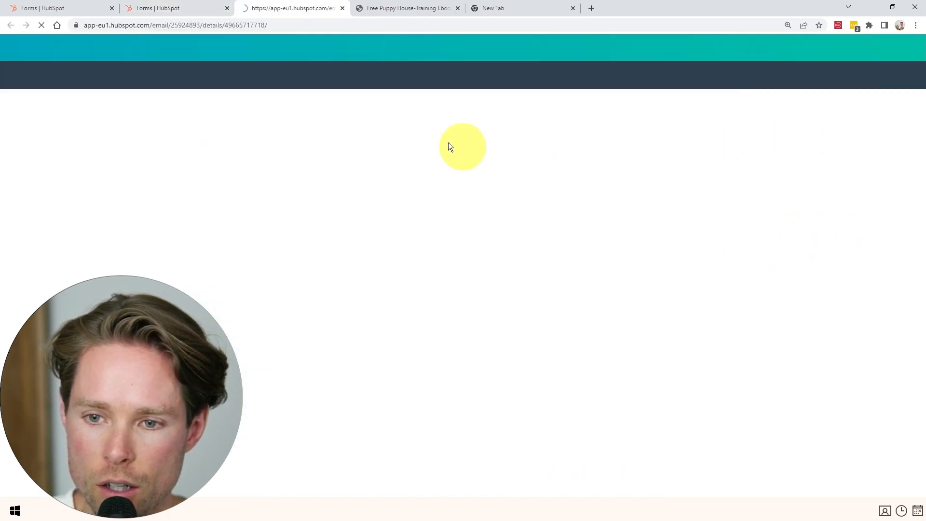
# Verify the email's download link opens the 116-page How to House-Train a Puppy PDF.
pyautogui.scroll(-2, 270, 225)
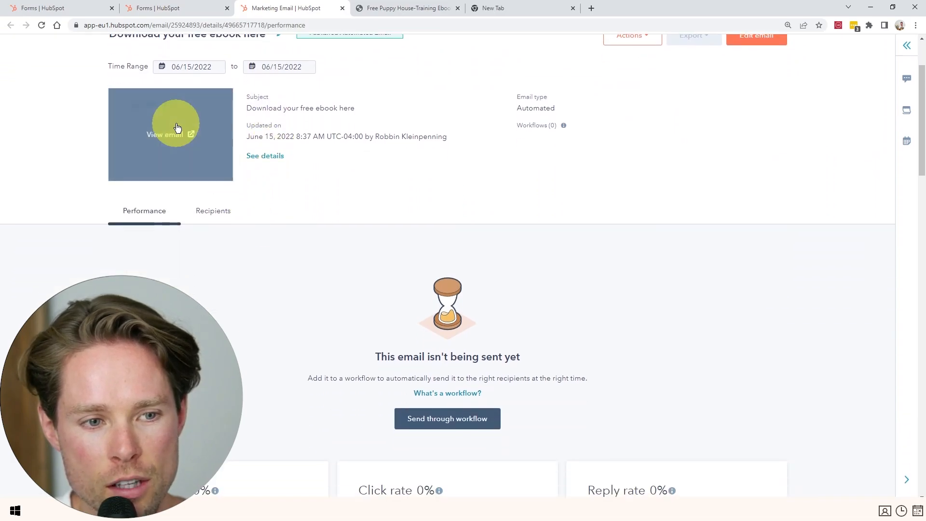
pyautogui.click(193, 135)
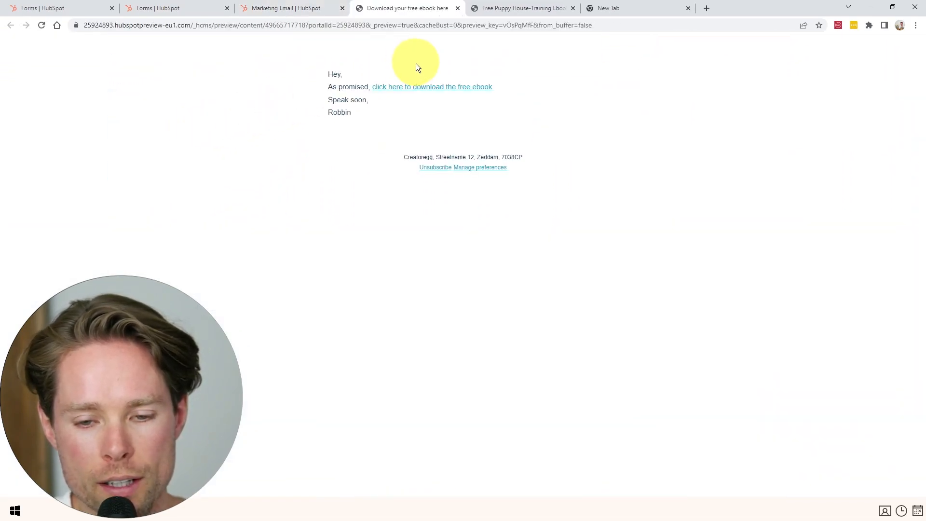
pyautogui.click(414, 86)
pyautogui.scroll(-6, 403, 218)
pyautogui.keyDown('ctrl'); pyautogui.scroll(-5, 407, 215); pyautogui.keyUp('ctrl')
pyautogui.scroll(-8, 409, 217)
pyautogui.scroll(8, 409, 217)
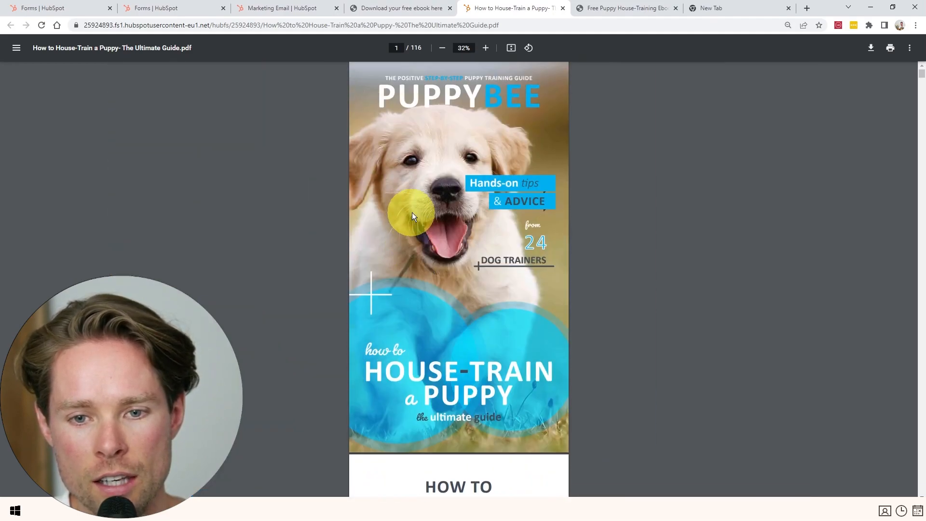
# Switch the form's ebook email workflow on and publish the updated Landing page 4 form.
pyautogui.click(562, 8)
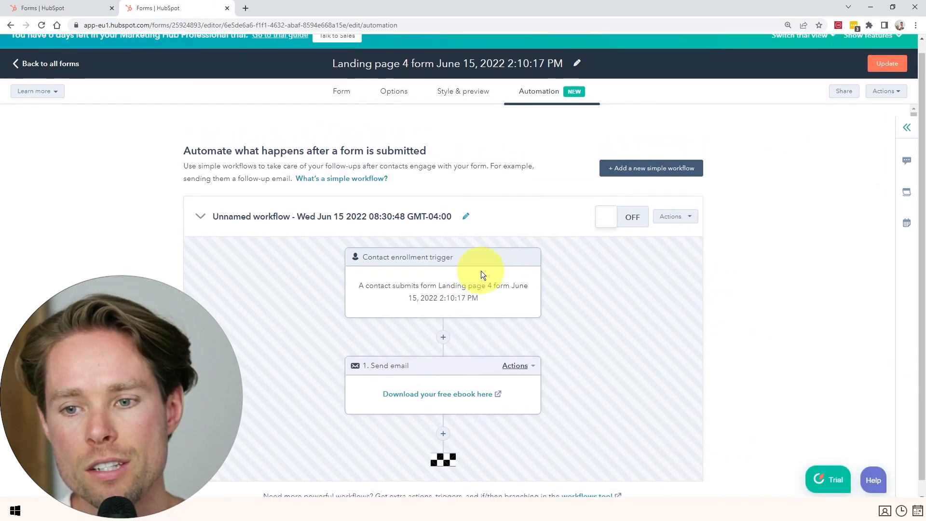
pyautogui.click(634, 231)
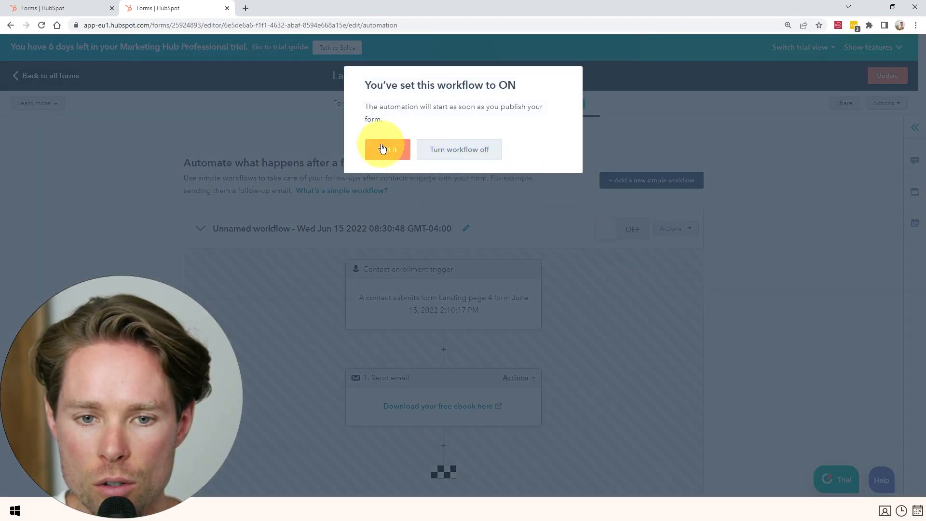
pyautogui.moveTo(416, 86); pyautogui.dragTo(514, 102)
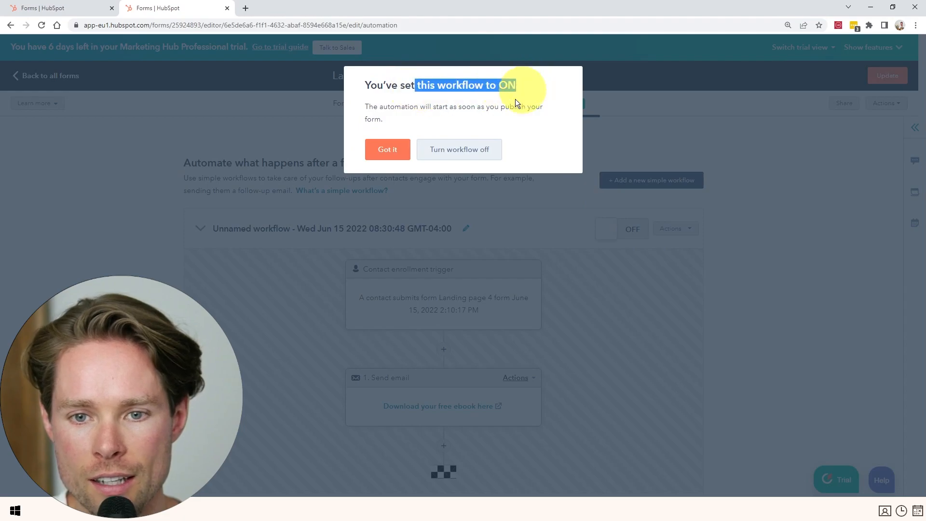
pyautogui.click(388, 150)
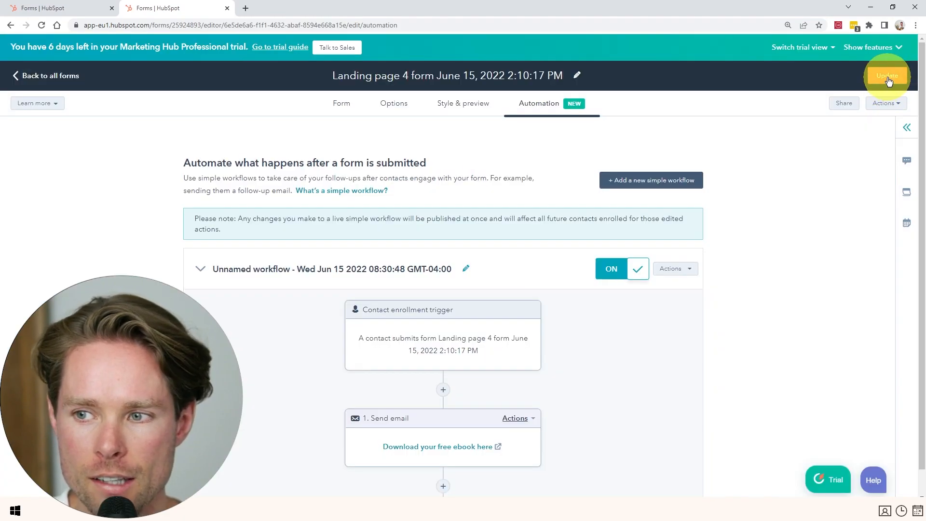
pyautogui.click(888, 80)
pyautogui.click(705, 480)
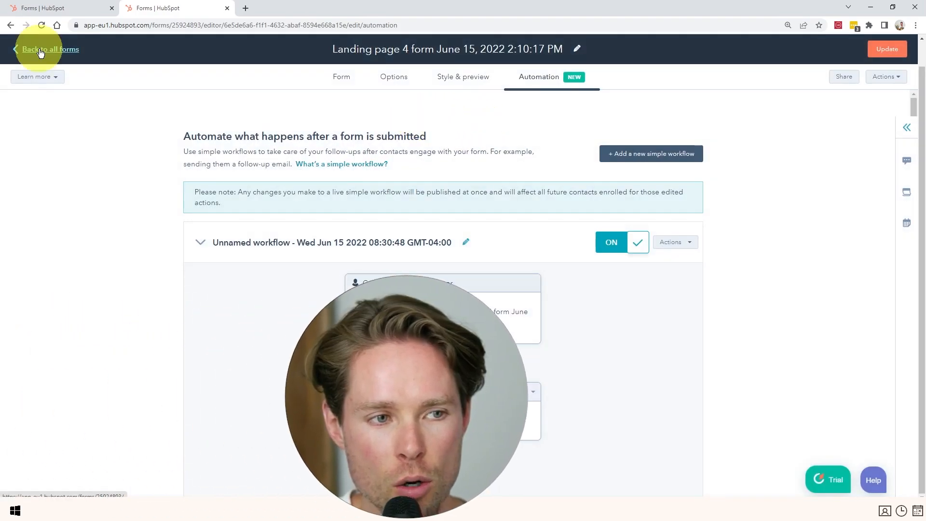
# Return to all forms and view Landing page 4 live from the landing pages list.
pyautogui.click(34, 48)
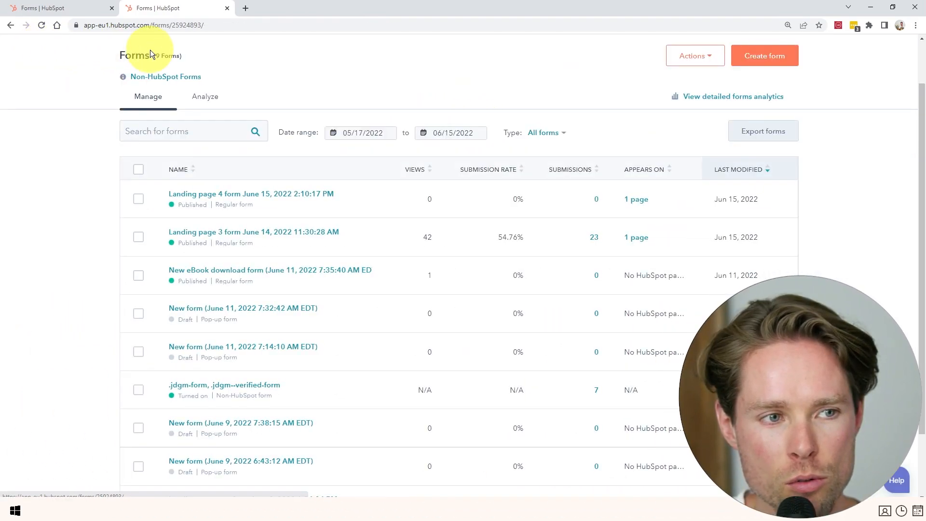
pyautogui.click(179, 72)
pyautogui.click(192, 153)
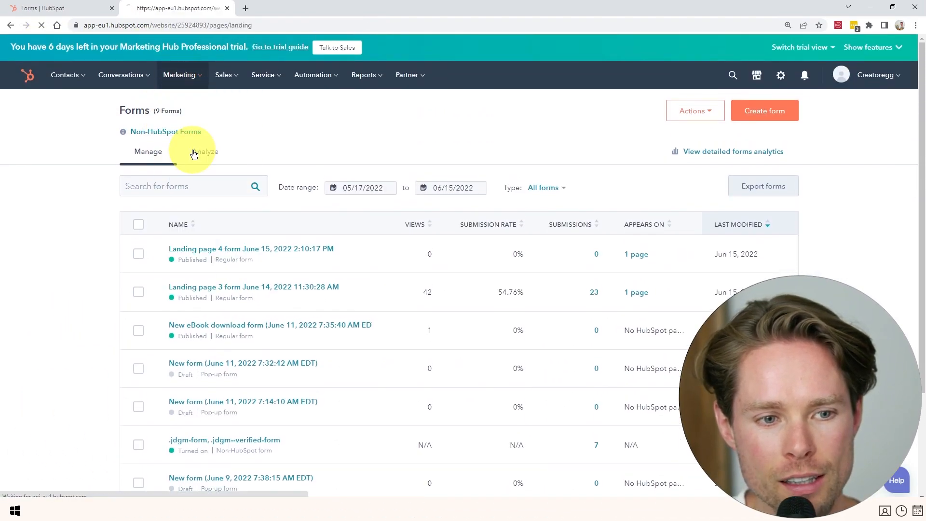
pyautogui.moveTo(434, 233)
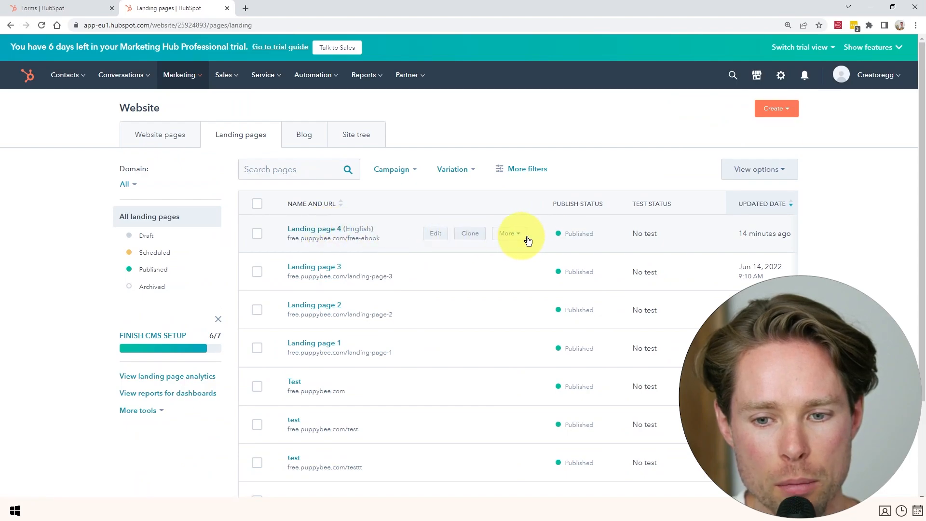
pyautogui.click(519, 234)
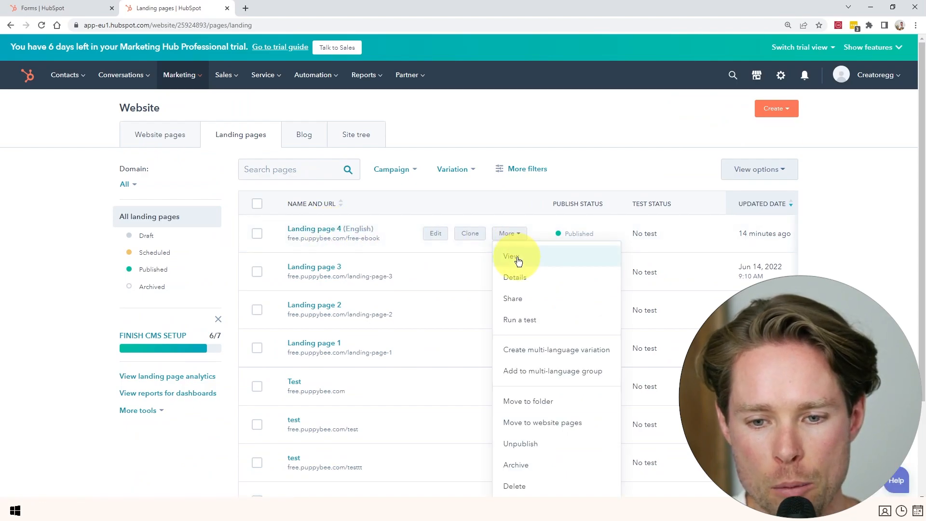
pyautogui.click(512, 256)
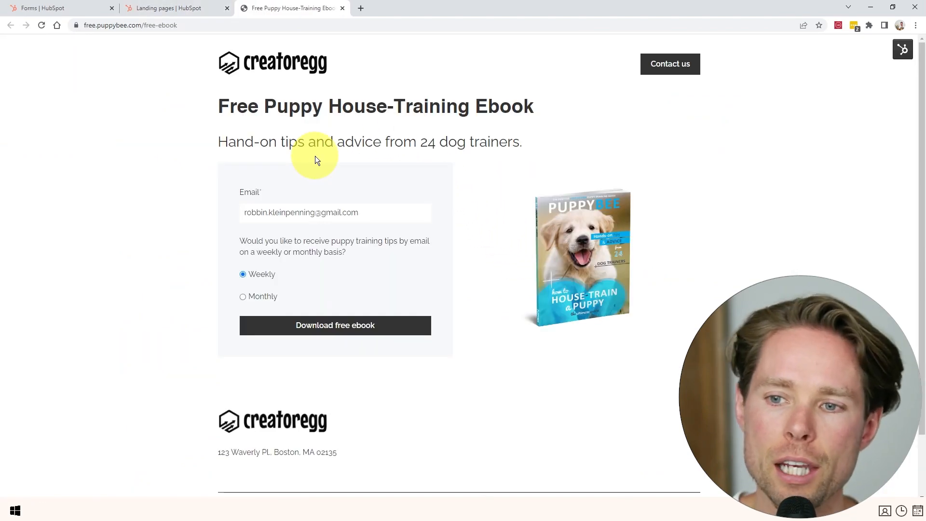
# Inspect the live form's weekly-or-monthly tips question and its prefilled email field.
pyautogui.tripleClick(241, 237)
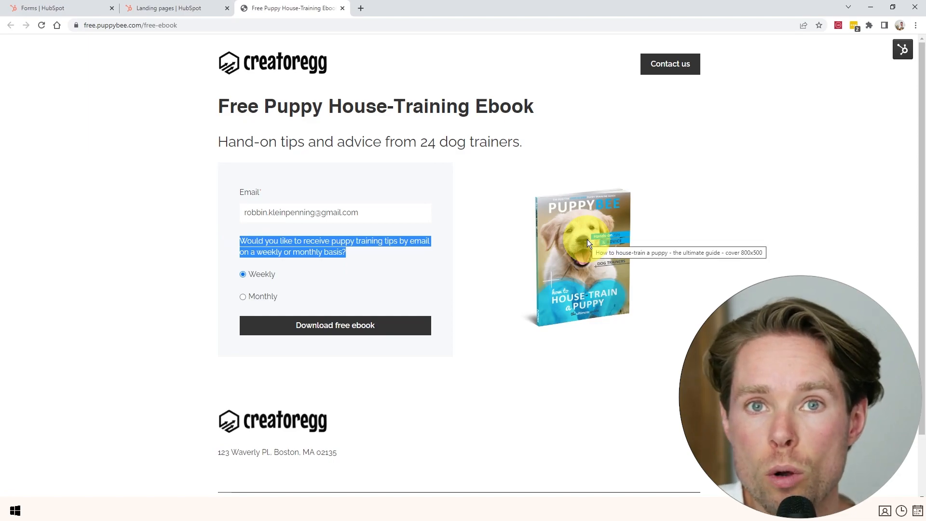
pyautogui.click(322, 250)
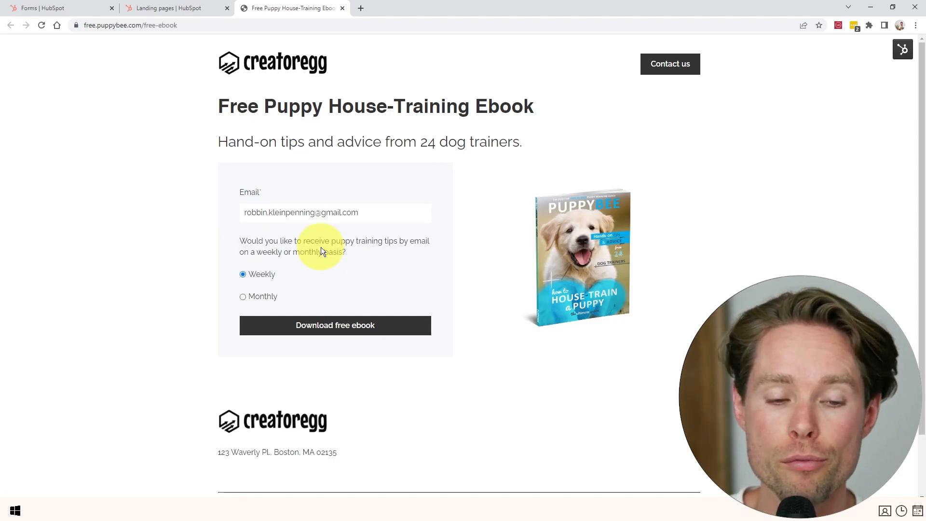
pyautogui.moveTo(359, 212); pyautogui.dragTo(209, 203)
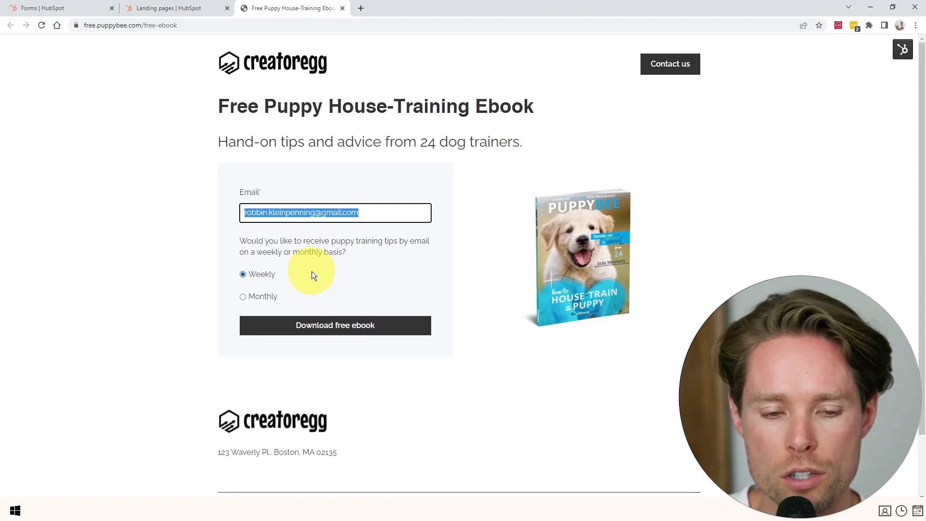
pyautogui.click(326, 244)
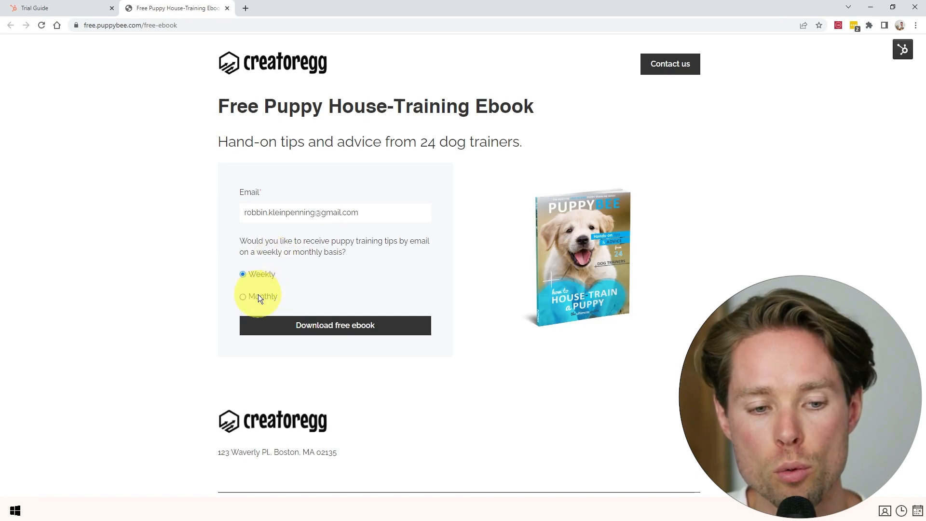
# Try the Monthly option on the live form, leaving Weekly selected.
pyautogui.click(258, 296)
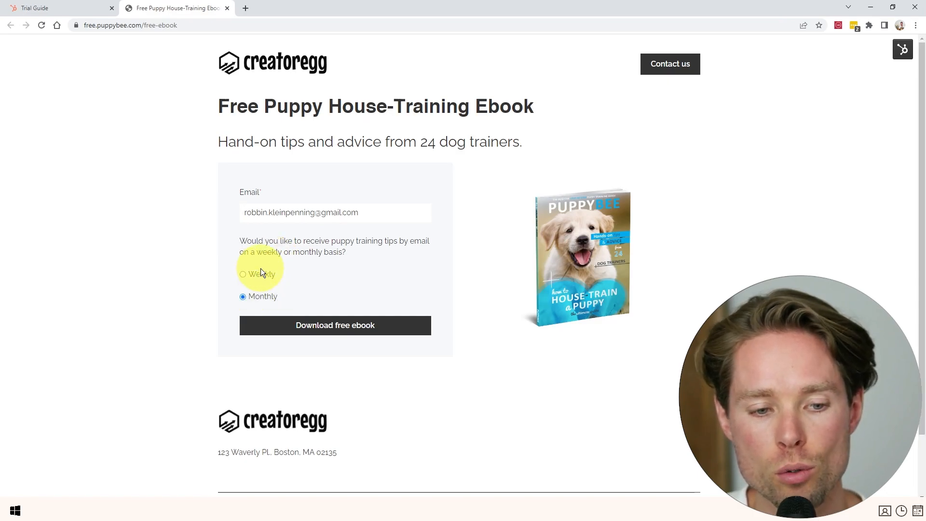
pyautogui.click(260, 299)
pyautogui.click(265, 278)
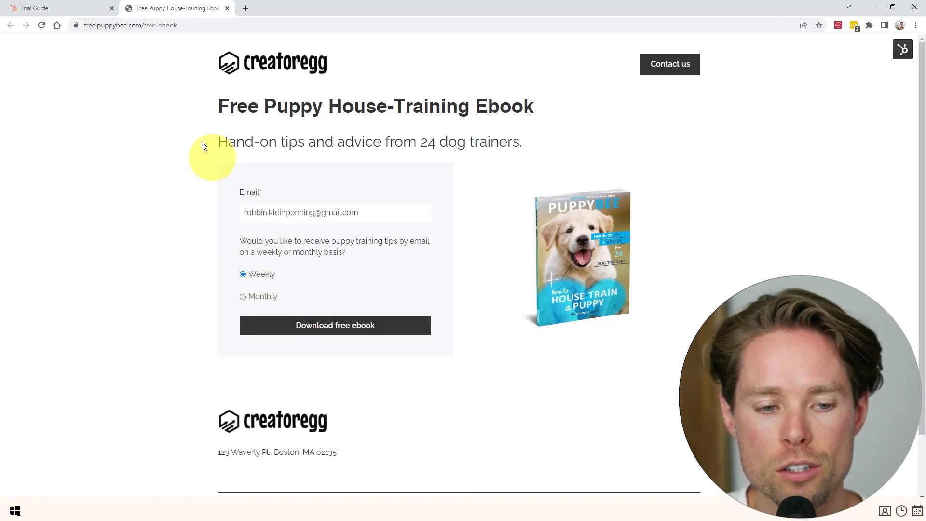
# Create a new regular marketing email from the Simple template.
pyautogui.click(43, 9)
pyautogui.click(180, 76)
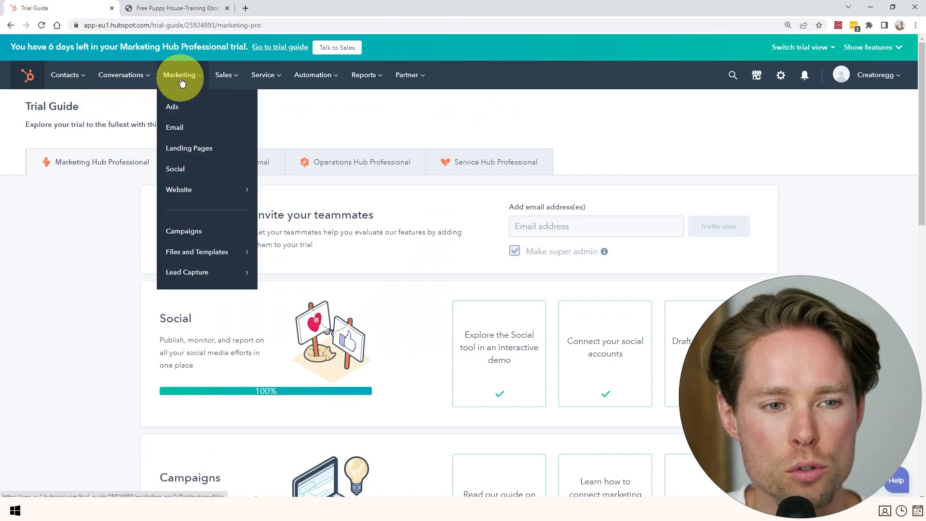
pyautogui.click(177, 129)
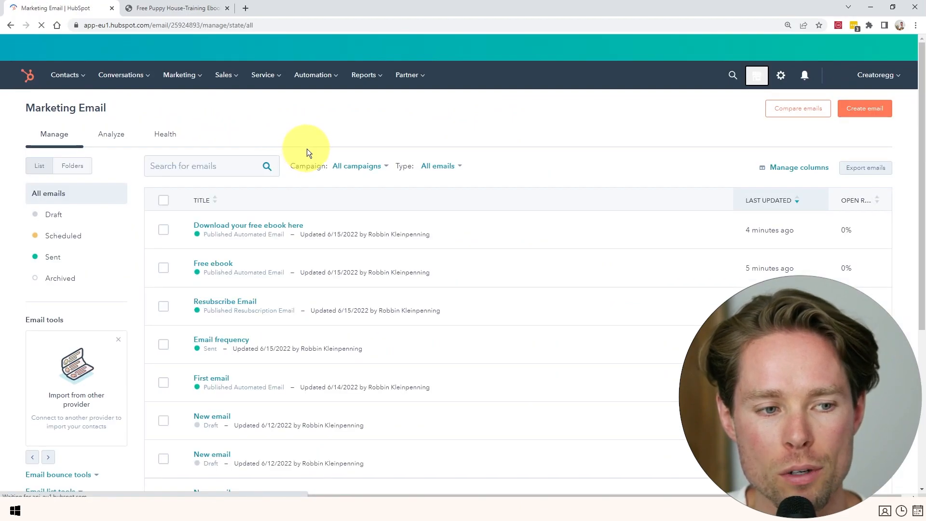
pyautogui.click(861, 111)
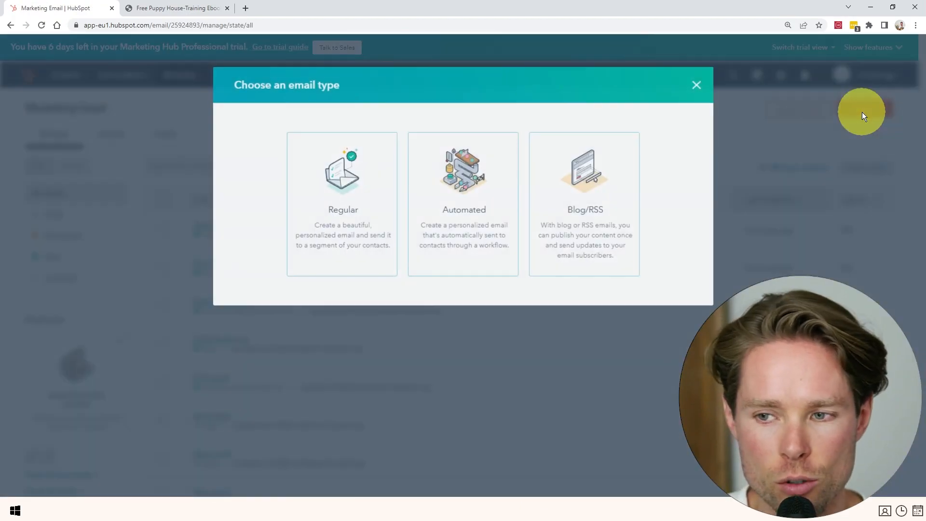
pyautogui.click(347, 199)
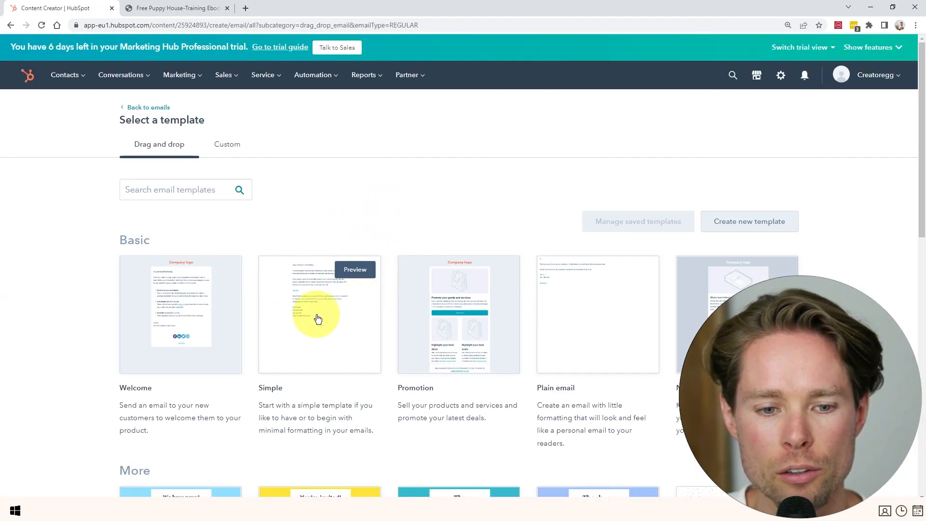
pyautogui.click(379, 305)
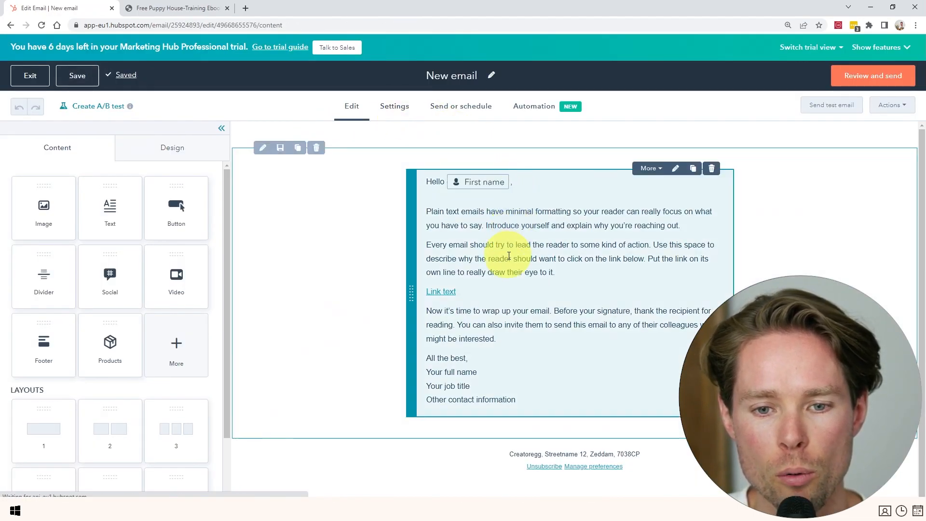
# Start a new contact list from the email's Send to recipient choices.
pyautogui.click(463, 107)
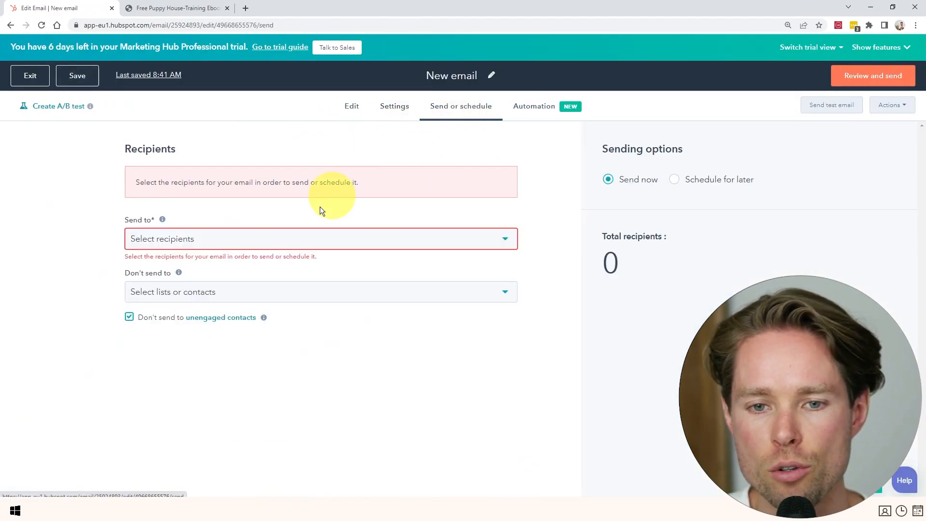
pyautogui.click(236, 248)
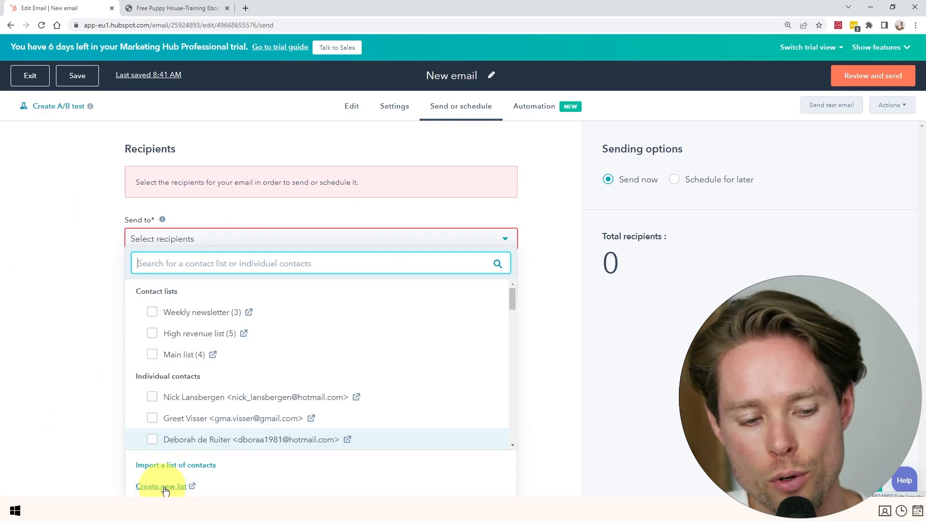
pyautogui.click(163, 487)
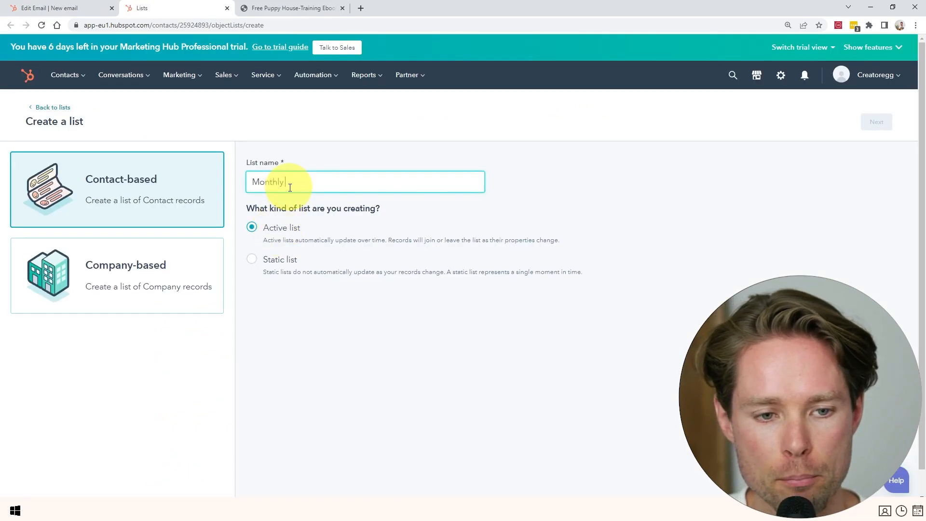
# Continue past the list details and add a Newsletter contact-property filter.
pyautogui.click(876, 121)
pyautogui.click(102, 270)
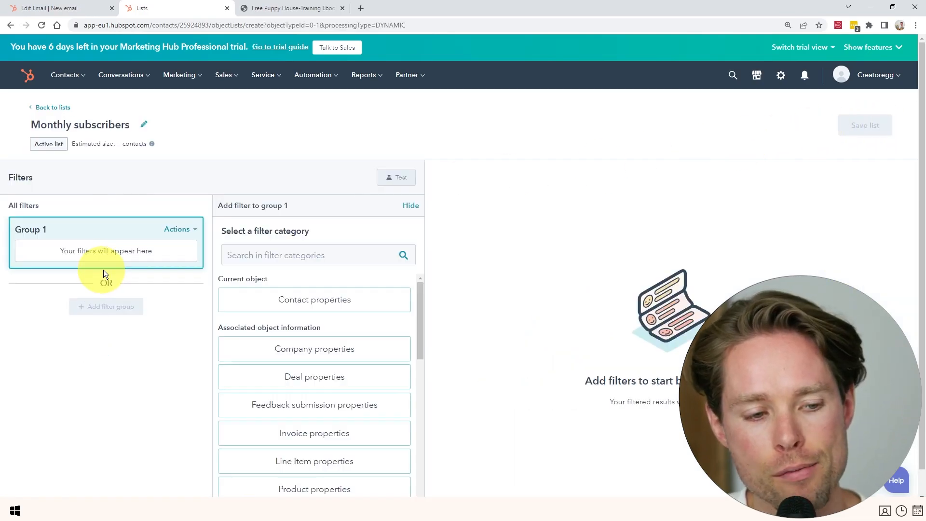
pyautogui.click(309, 305)
pyautogui.click(286, 297)
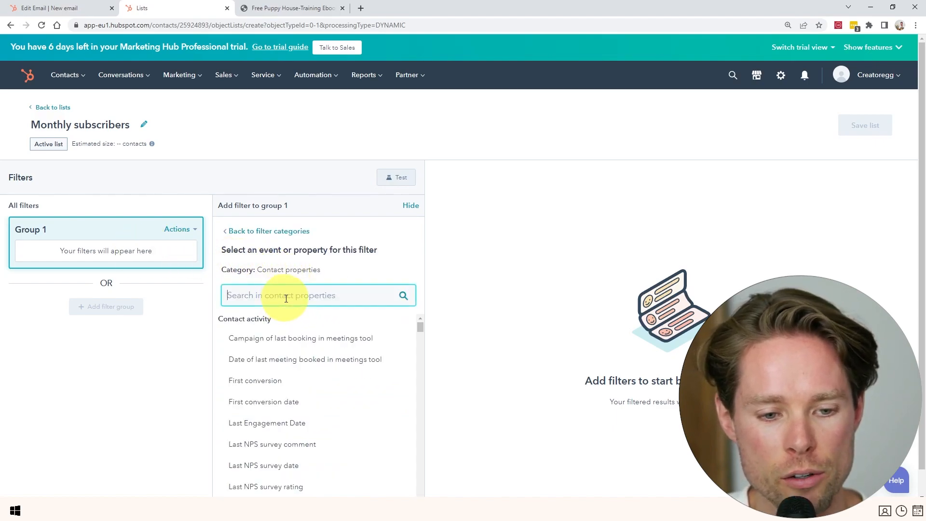
pyautogui.write('newsletter')
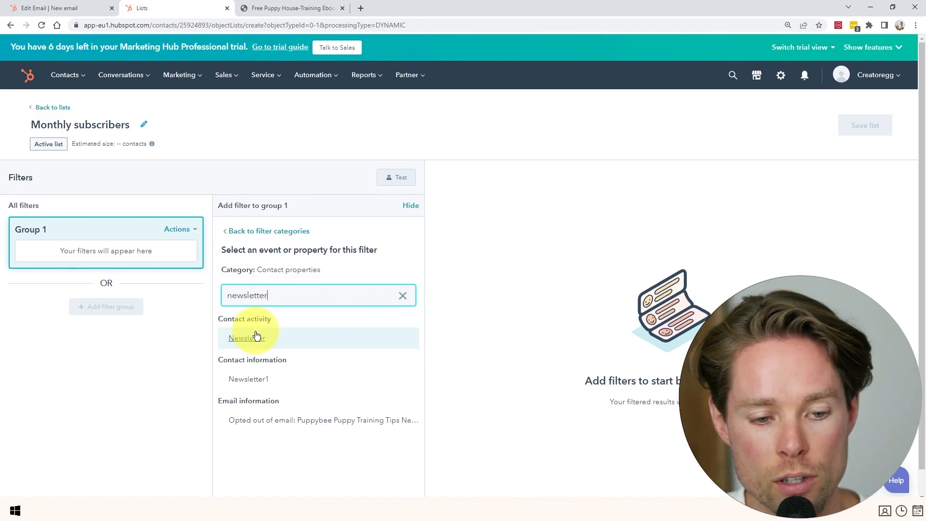
pyautogui.click(247, 338)
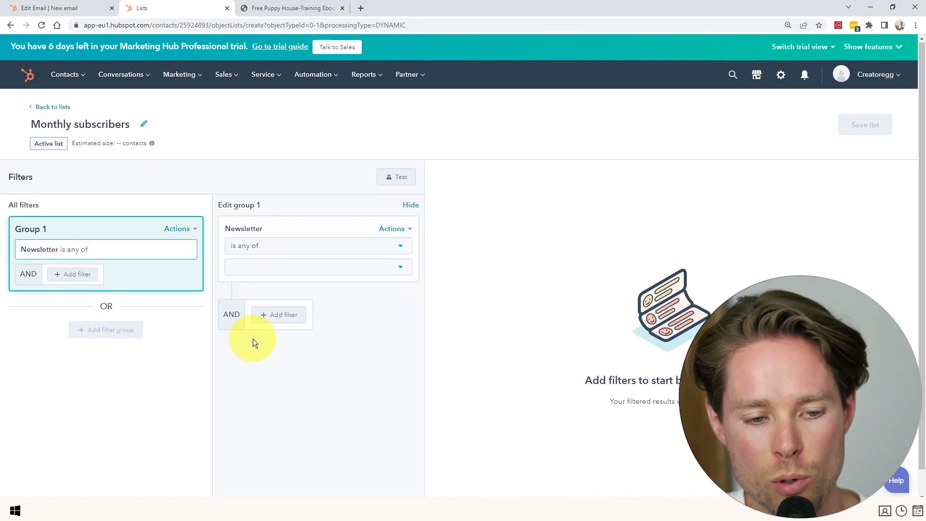
# Set the Newsletter filter to 'is any of Monthly' only.
pyautogui.click(254, 240)
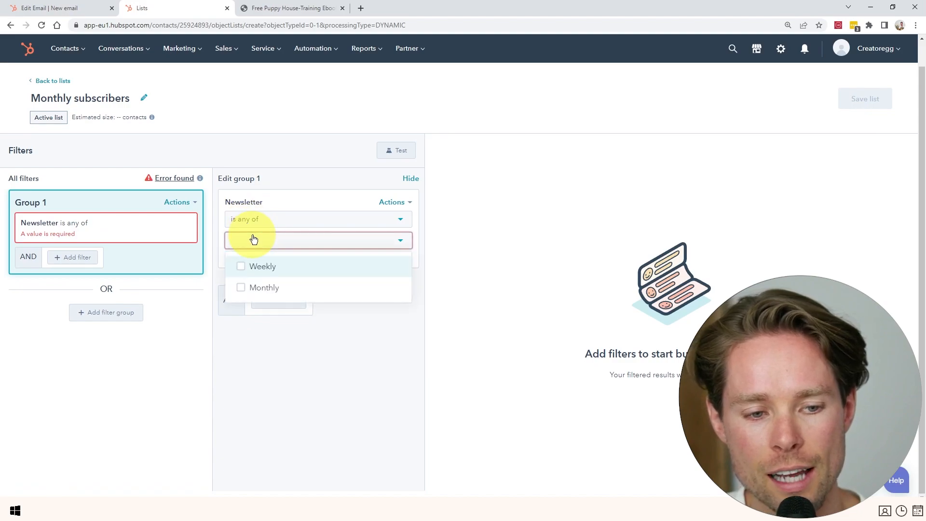
pyautogui.click(241, 267)
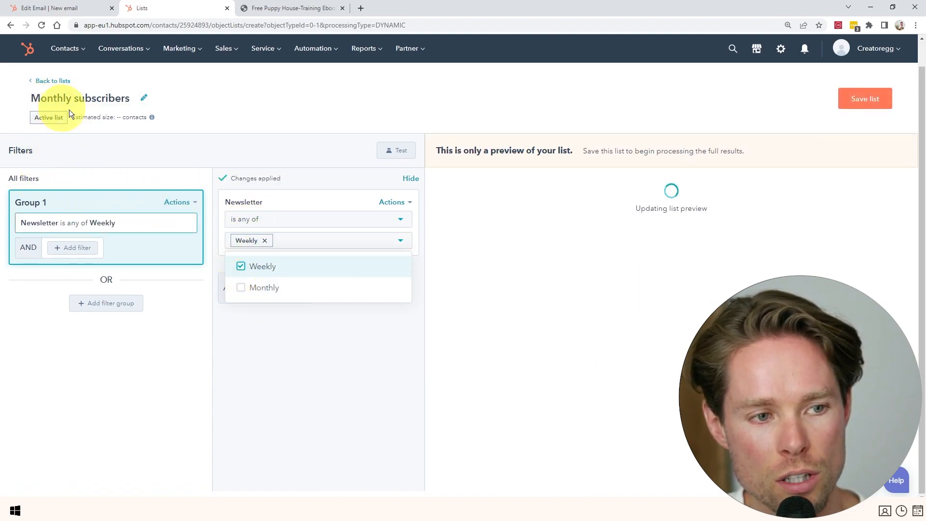
pyautogui.click(241, 288)
pyautogui.click(243, 270)
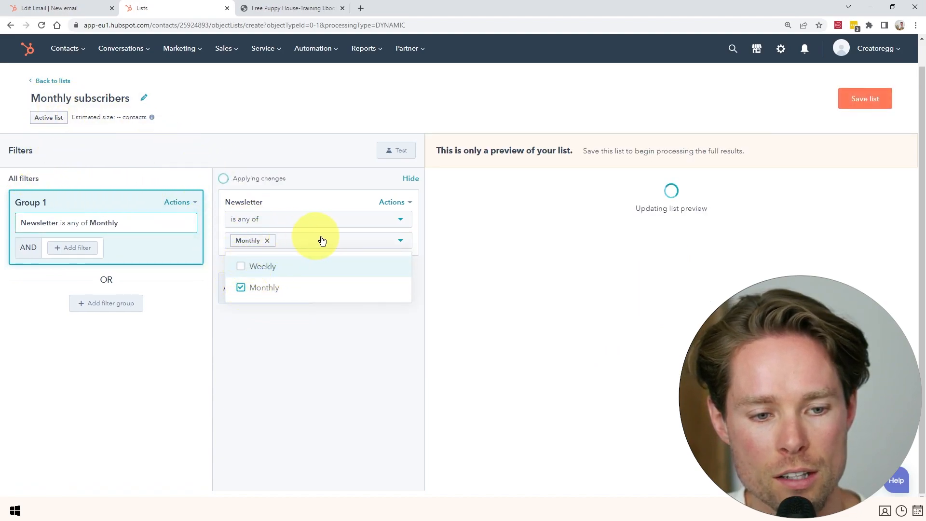
pyautogui.click(325, 338)
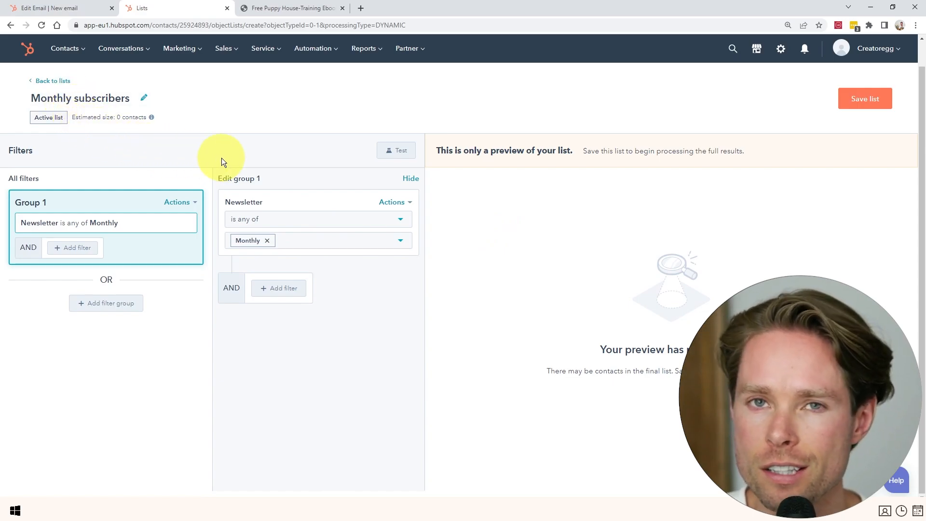
# On the live free.puppybee.com/free-ebook landing page, answer the tips frequency question with Monthly.
pyautogui.click(290, 9)
pyautogui.click(334, 296)
pyautogui.moveTo(333, 297); pyautogui.dragTo(363, 296)
pyautogui.click(296, 299)
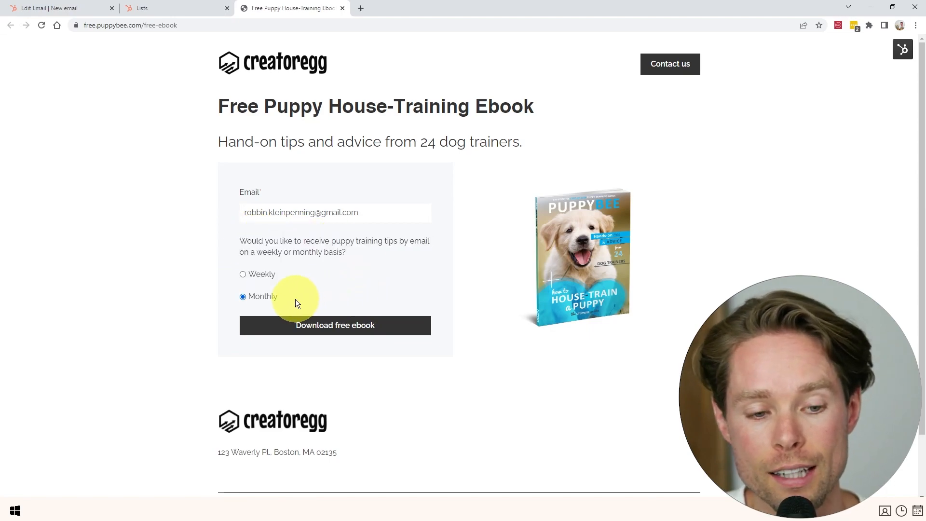